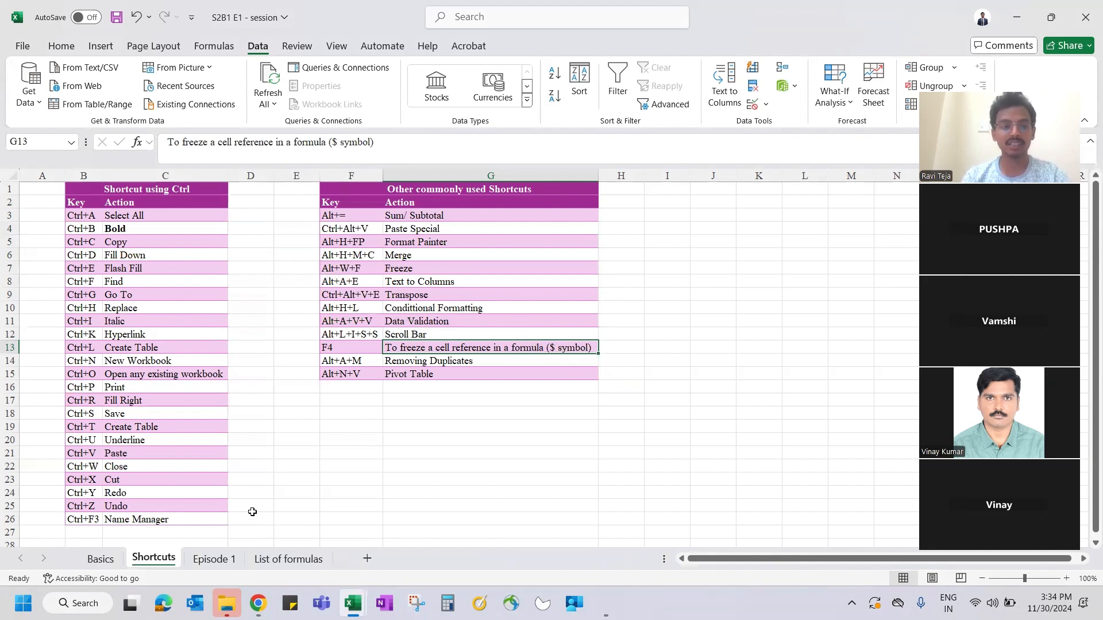
# - Show the Basics sheet with its Excel topics list and labelled window diagram
pyautogui.click(93, 558)
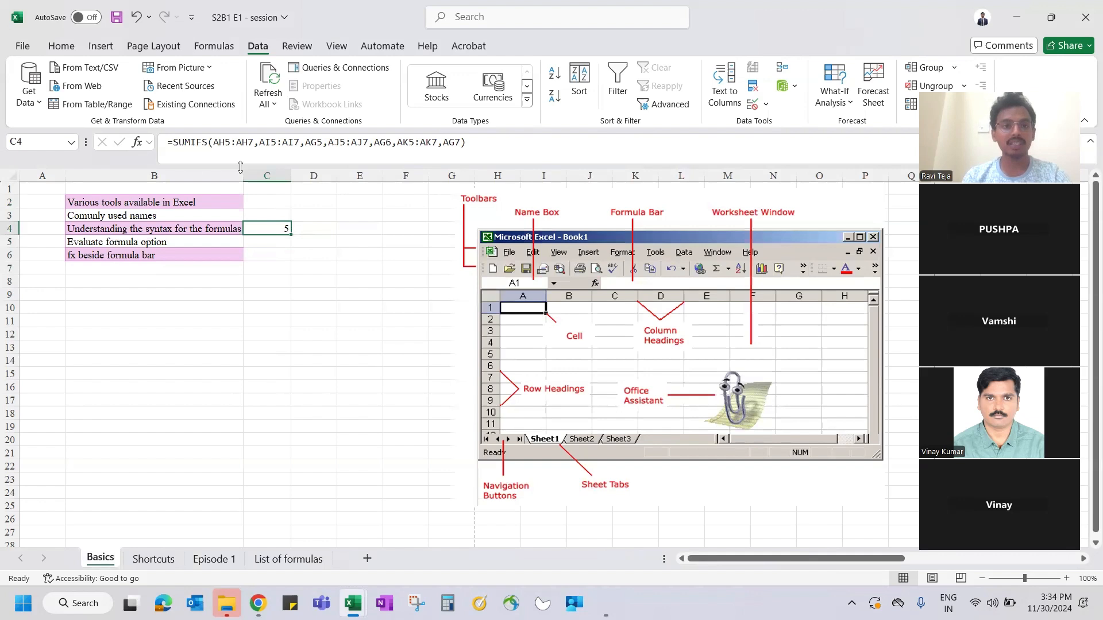
# - Copy C4's SUMIFS formula into C8
pyautogui.click(228, 142)
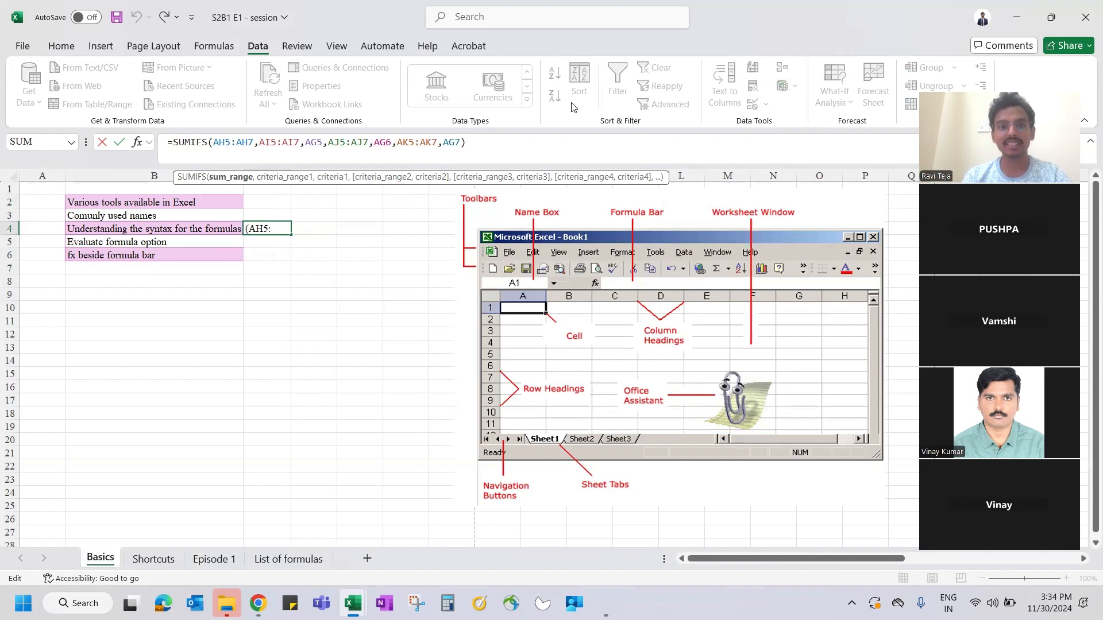
pyautogui.hotkey('ctrl', 'Return')
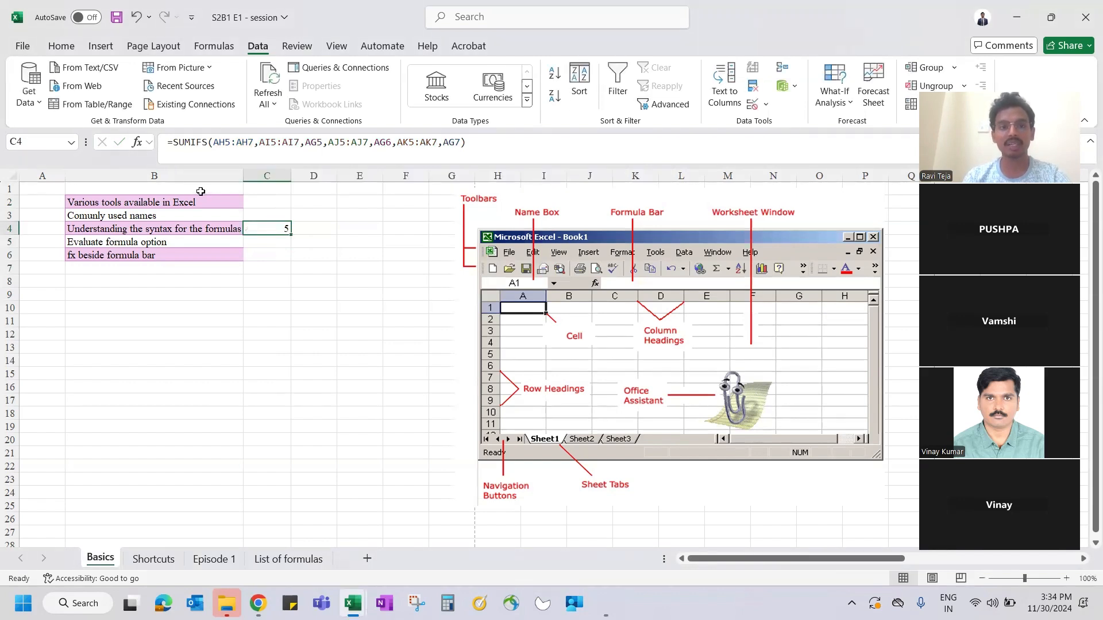
pyautogui.hotkey('ctrl', 'c')
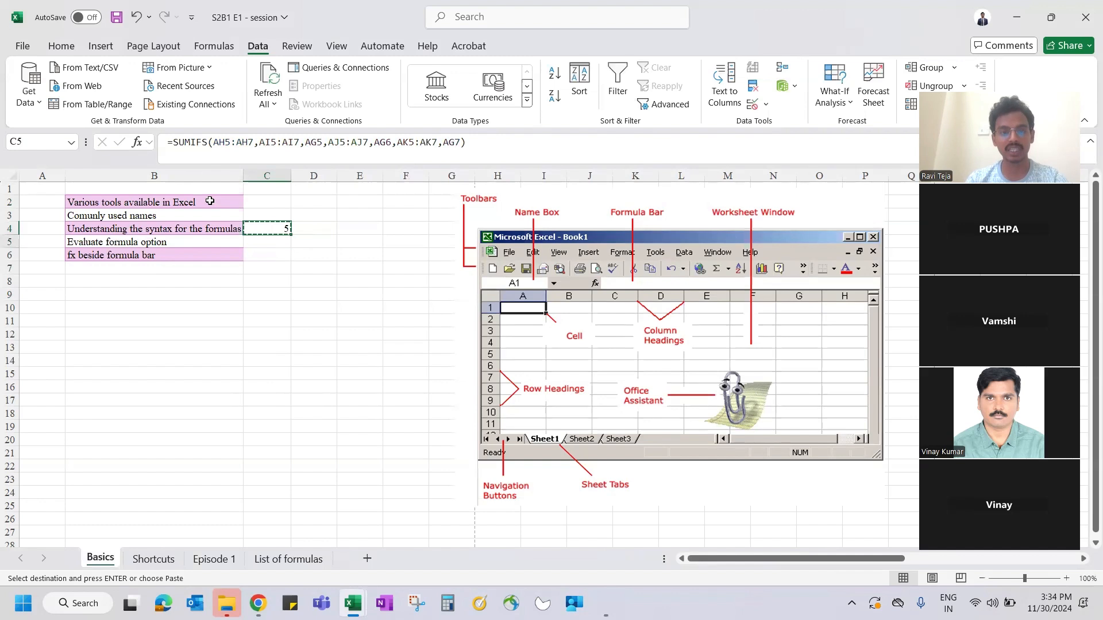
pyautogui.press('Down')
pyautogui.press('Down')
pyautogui.press('Down')
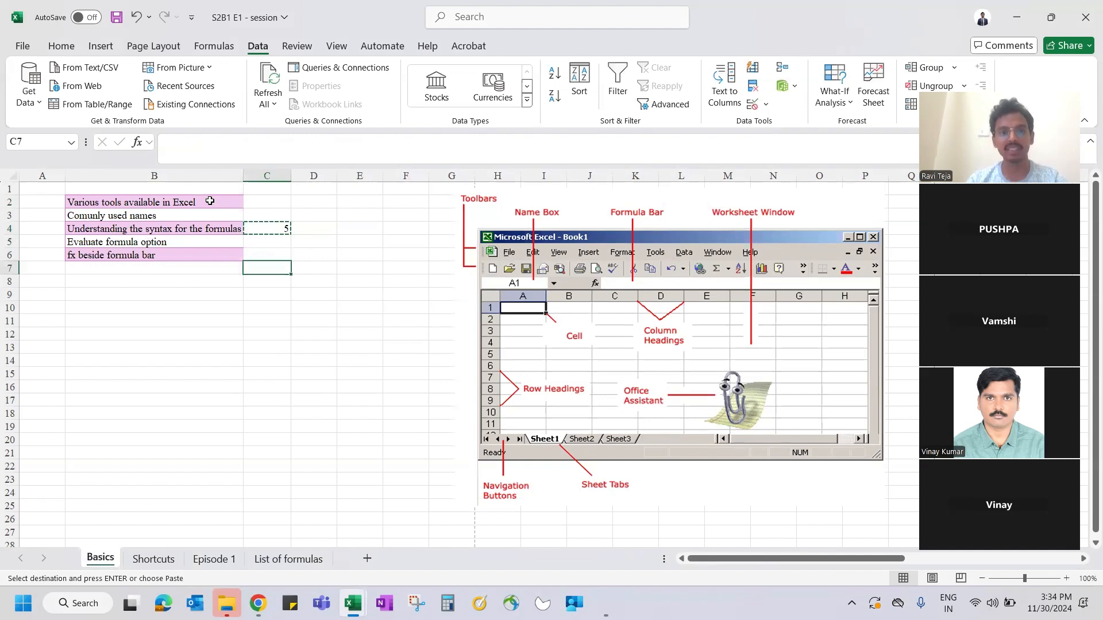
pyautogui.press('Down')
pyautogui.hotkey('ctrl', 'v')
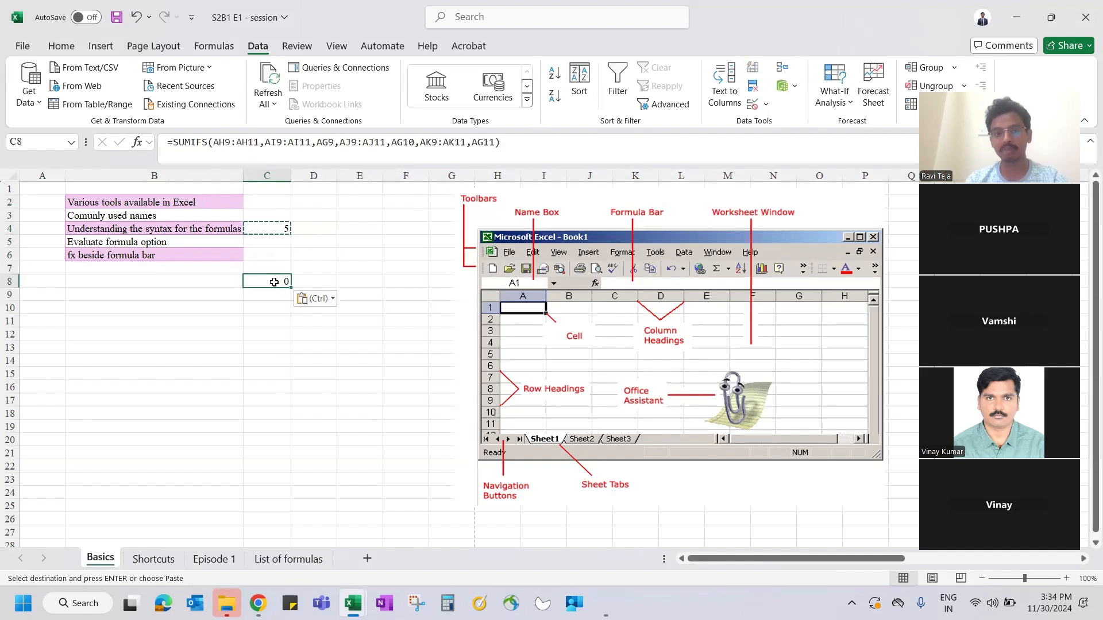
# - Compare C8's shifted references with C4, then paste the formula into E9
pyautogui.click(273, 229)
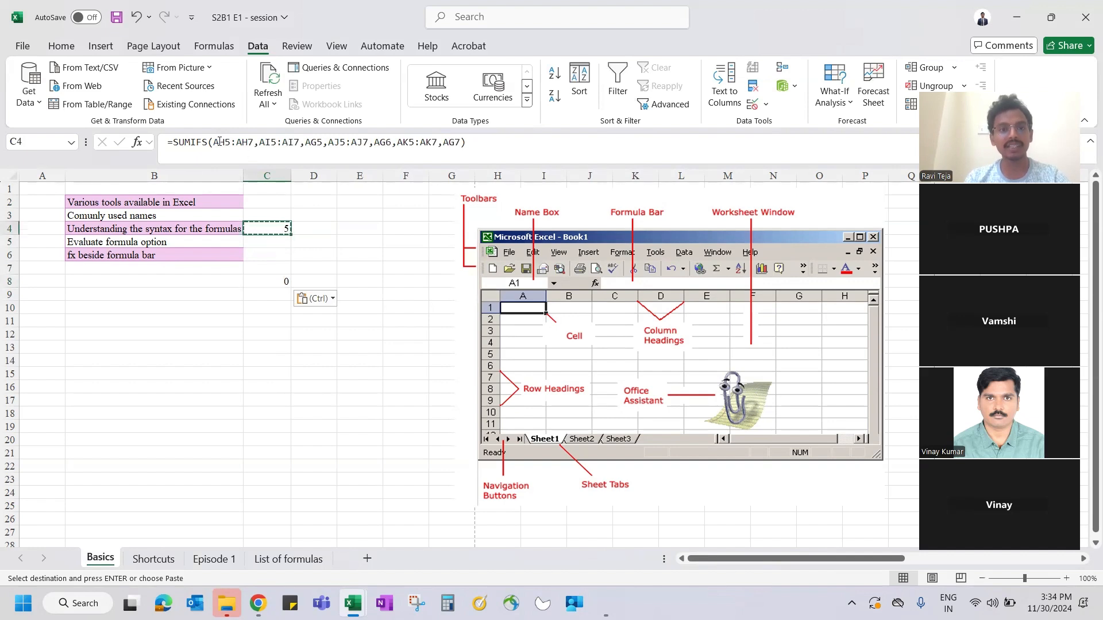
pyautogui.click(276, 278)
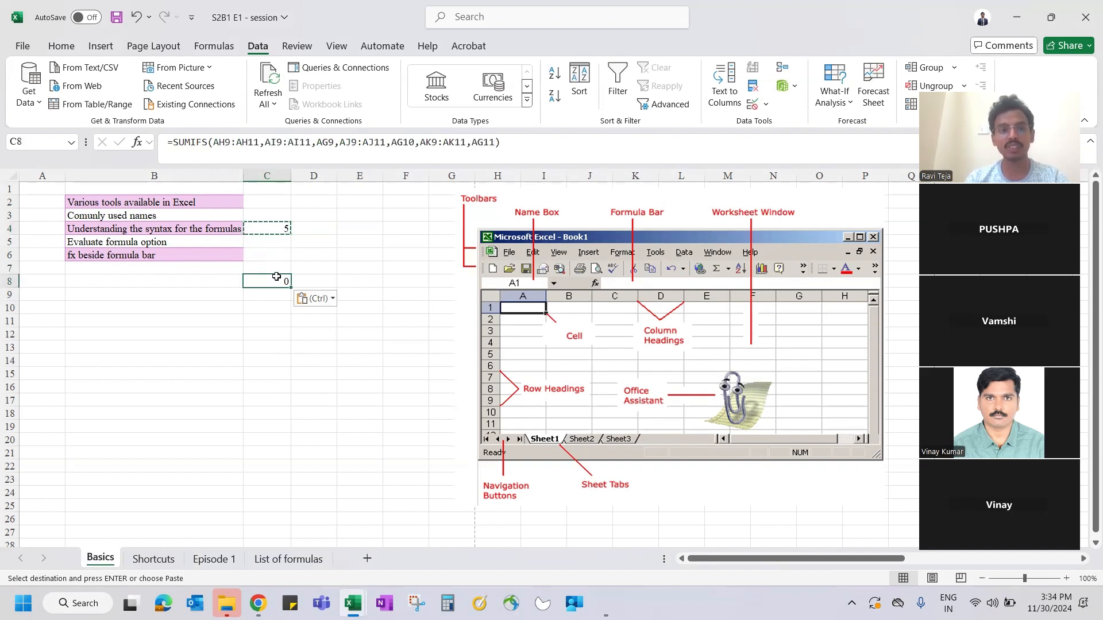
pyautogui.click(221, 143)
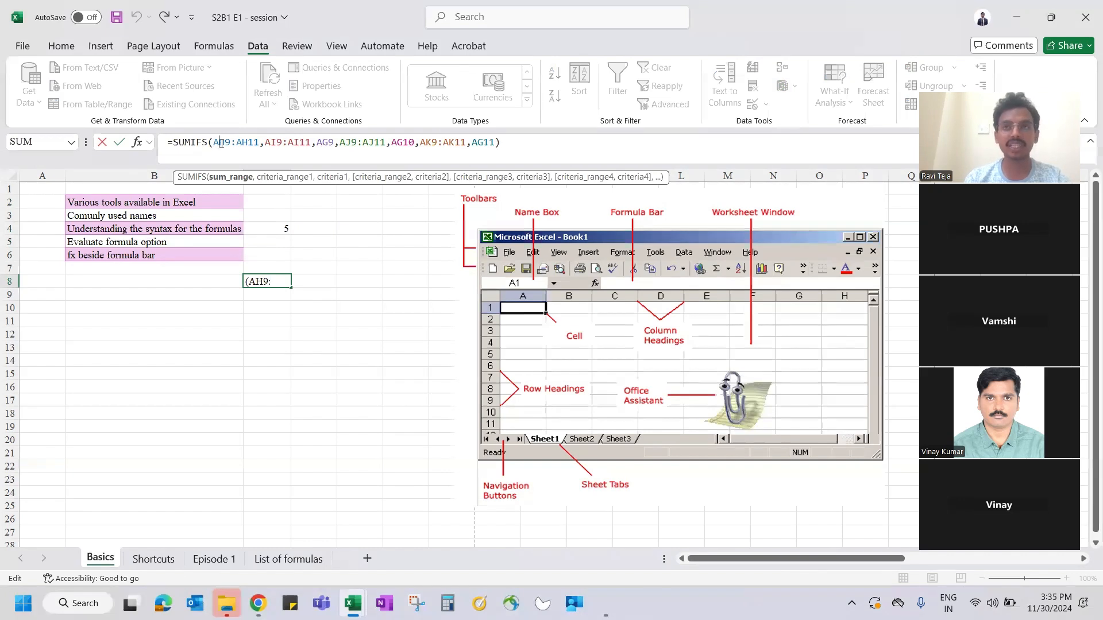
pyautogui.press('Escape')
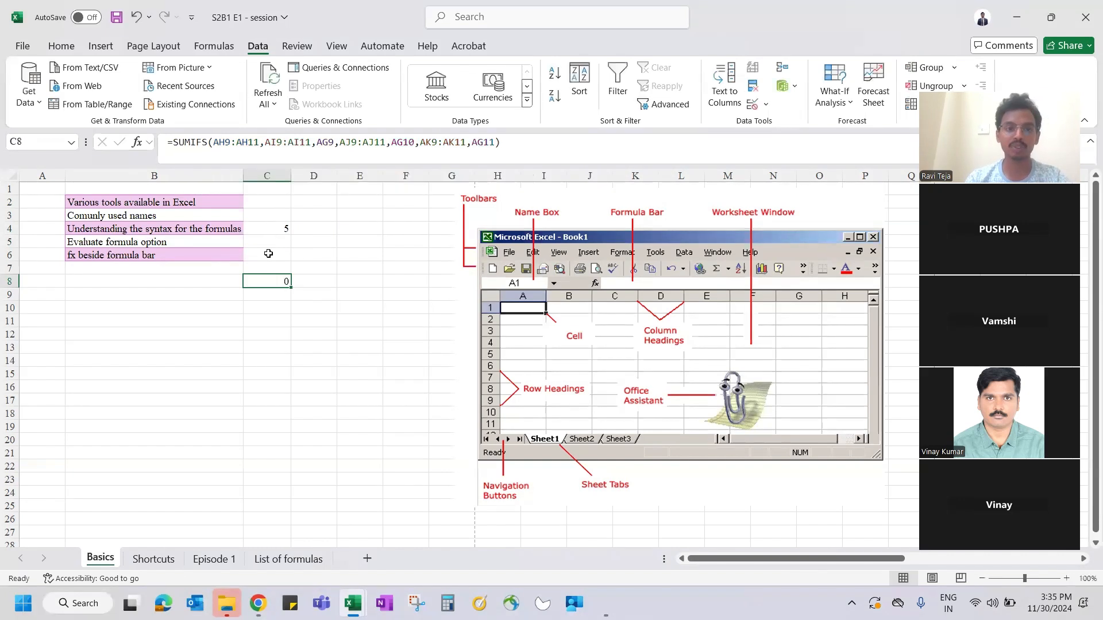
pyautogui.press('Down')
pyautogui.press('Right')
pyautogui.press('Right')
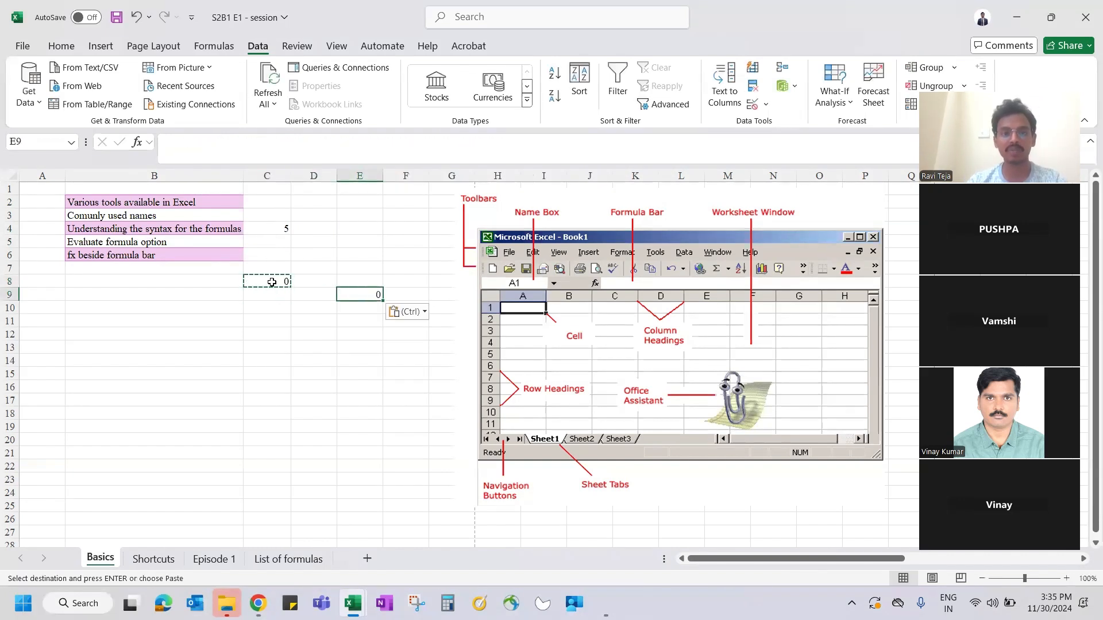
pyautogui.write('=SUMIFS(AJ10:AJ12,AK10:AK12,AI10,AL10:AL12,AI11,AM10:AM12,AI12)')
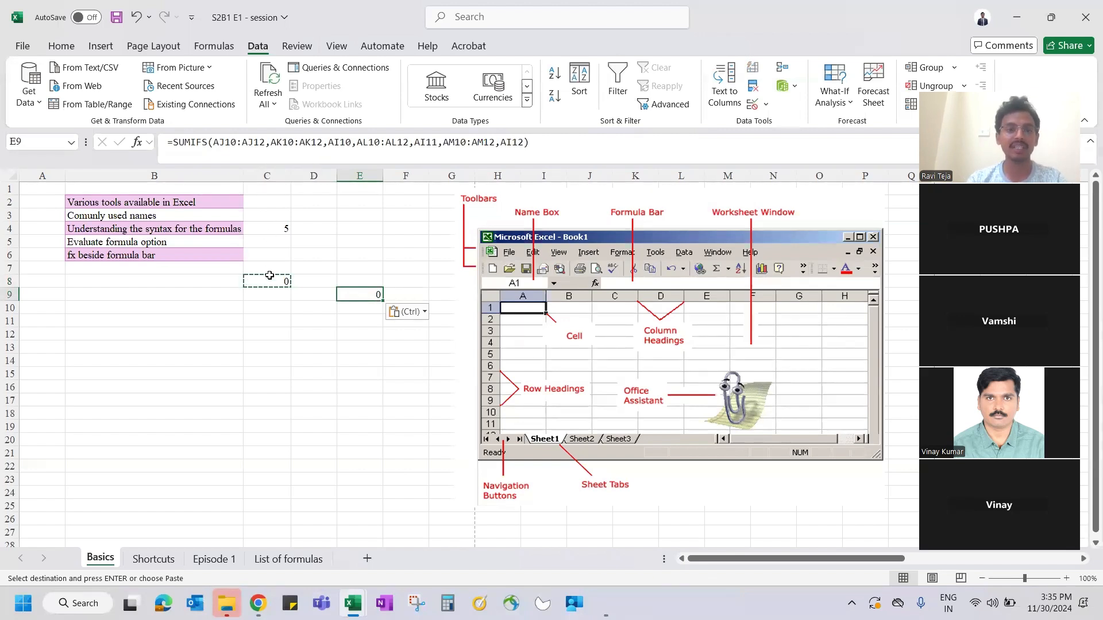
pyautogui.click(263, 230)
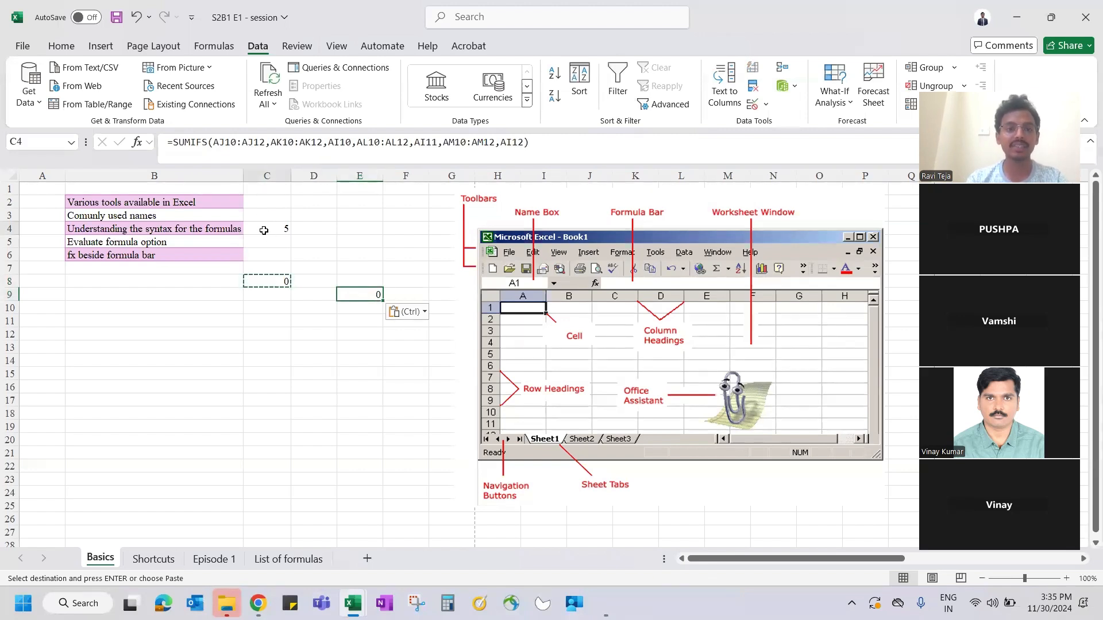
pyautogui.click(224, 142)
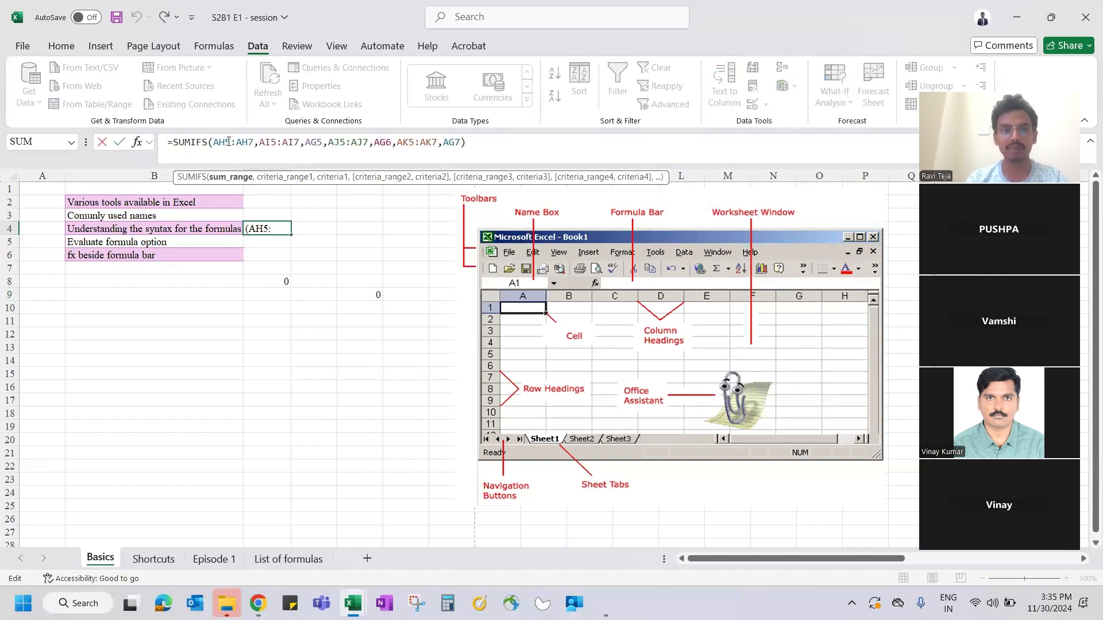
pyautogui.press('F4')
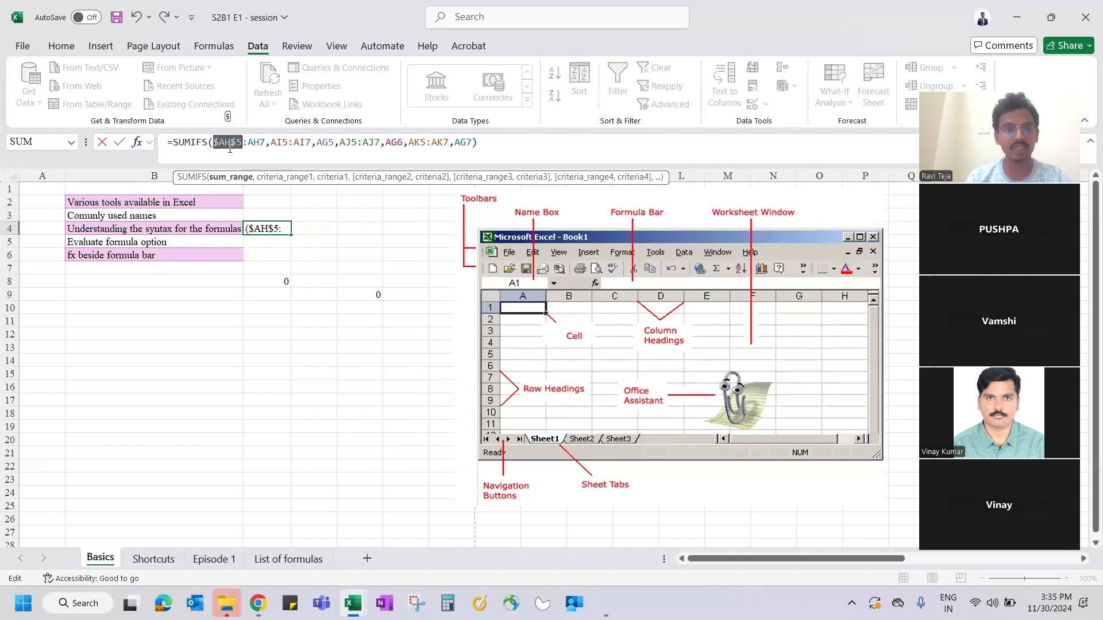
pyautogui.press('F4')
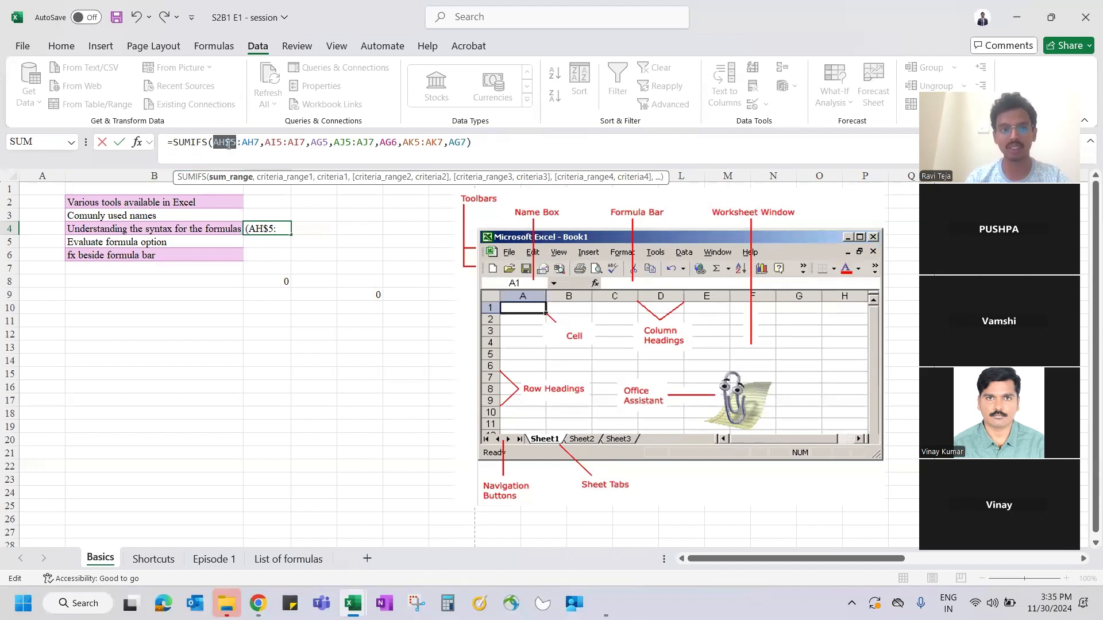
pyautogui.press('F4')
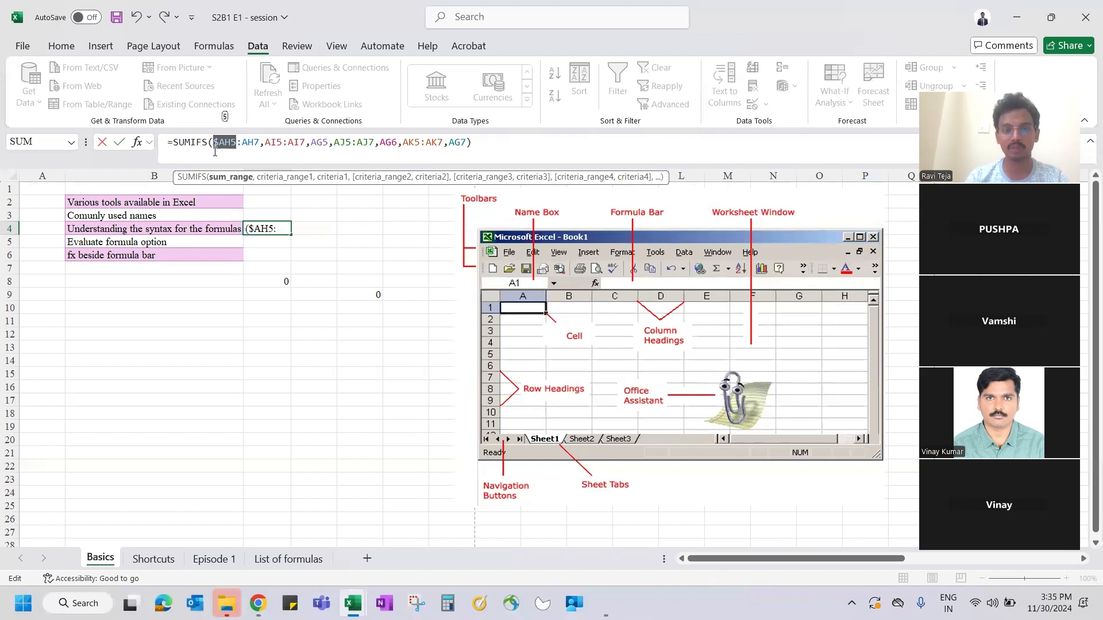
pyautogui.press('F4')
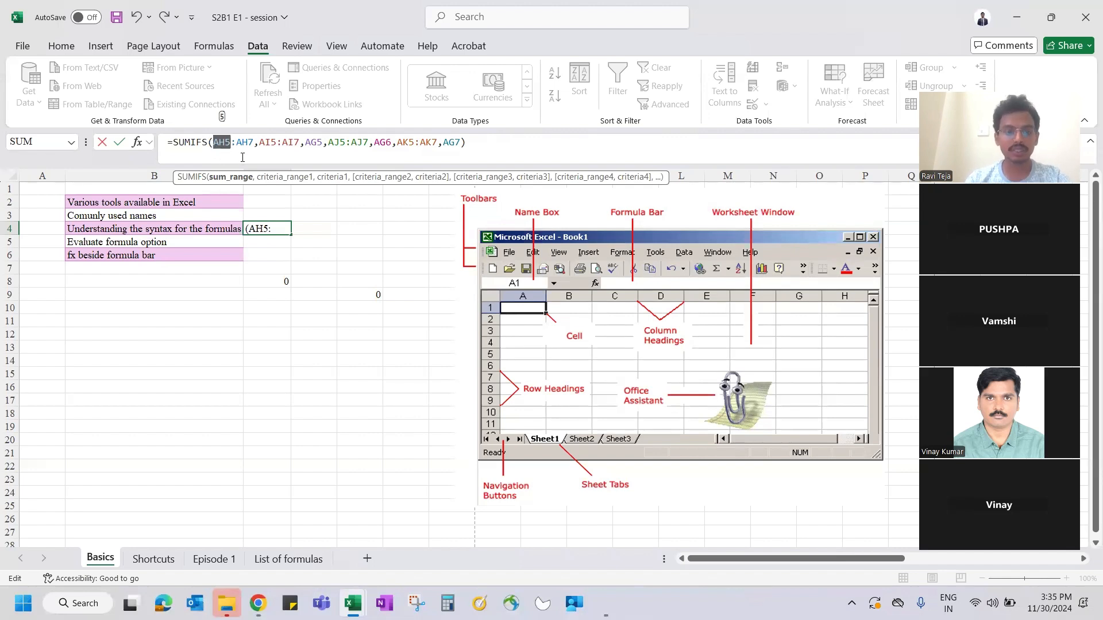
pyautogui.press('F4')
pyautogui.press('F4')
pyautogui.press('F4')
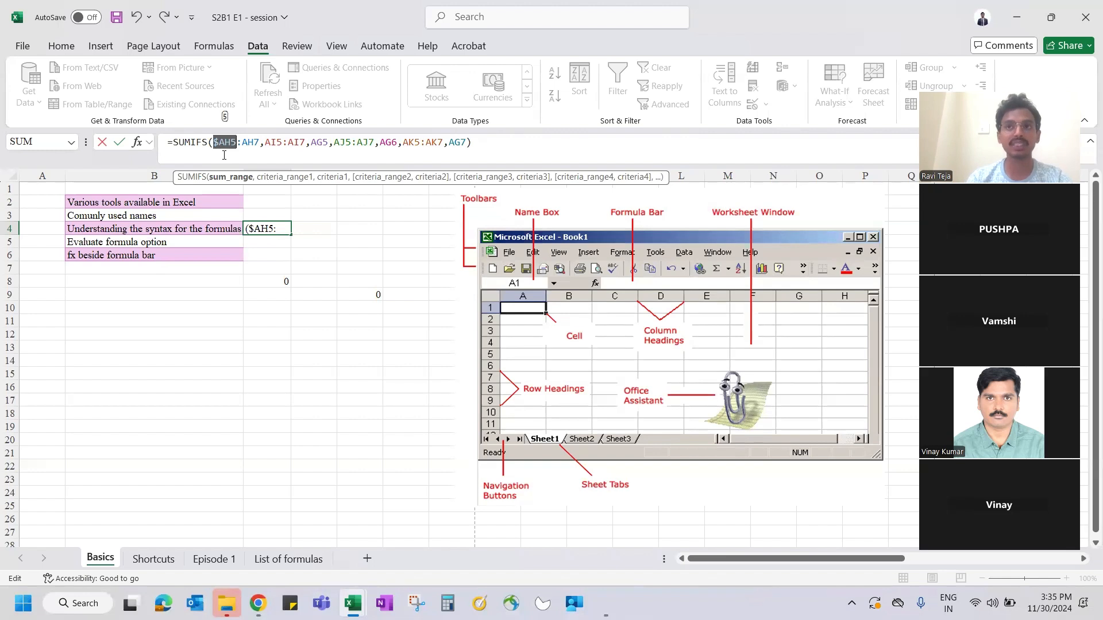
pyautogui.press('Escape')
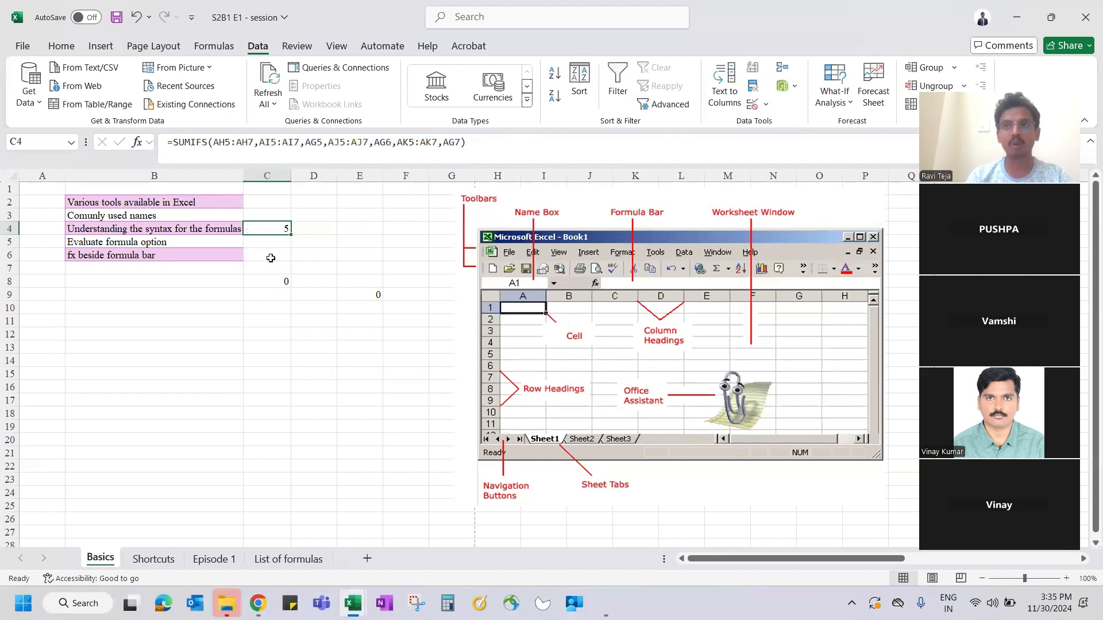
# - Lock row 5 as AH$5 in C4's SUMIFS and copy it into C8
pyautogui.click(224, 142)
pyautogui.write('$')
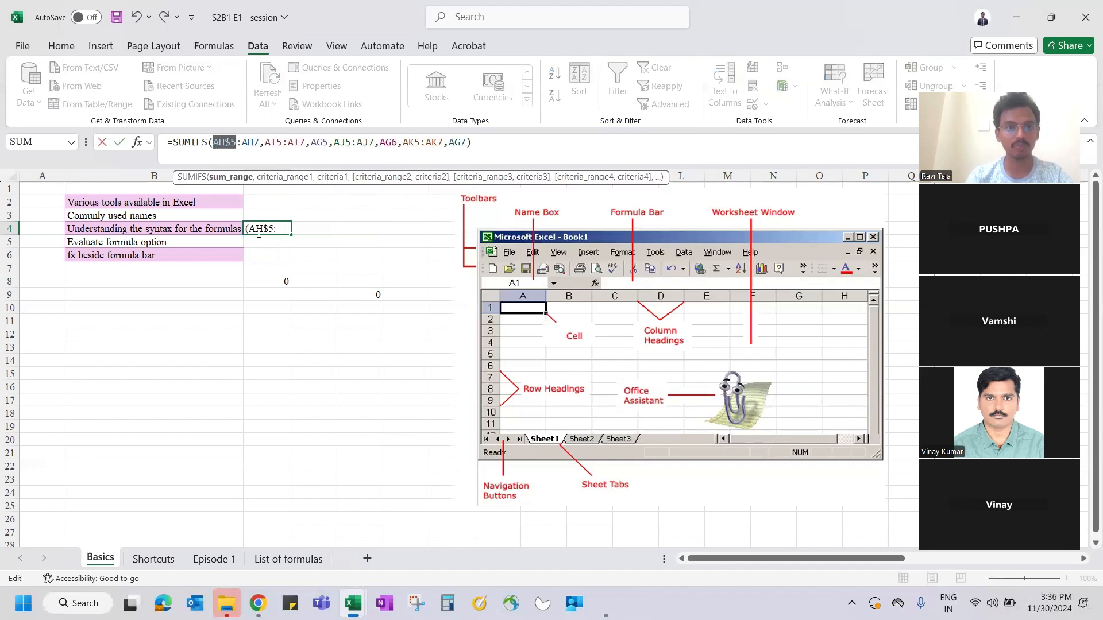
pyautogui.hotkey('ctrl', 'Return')
pyautogui.hotkey('ctrl', 'c')
pyautogui.press('Down')
pyautogui.press('Down')
pyautogui.press('Down')
pyautogui.press('Down')
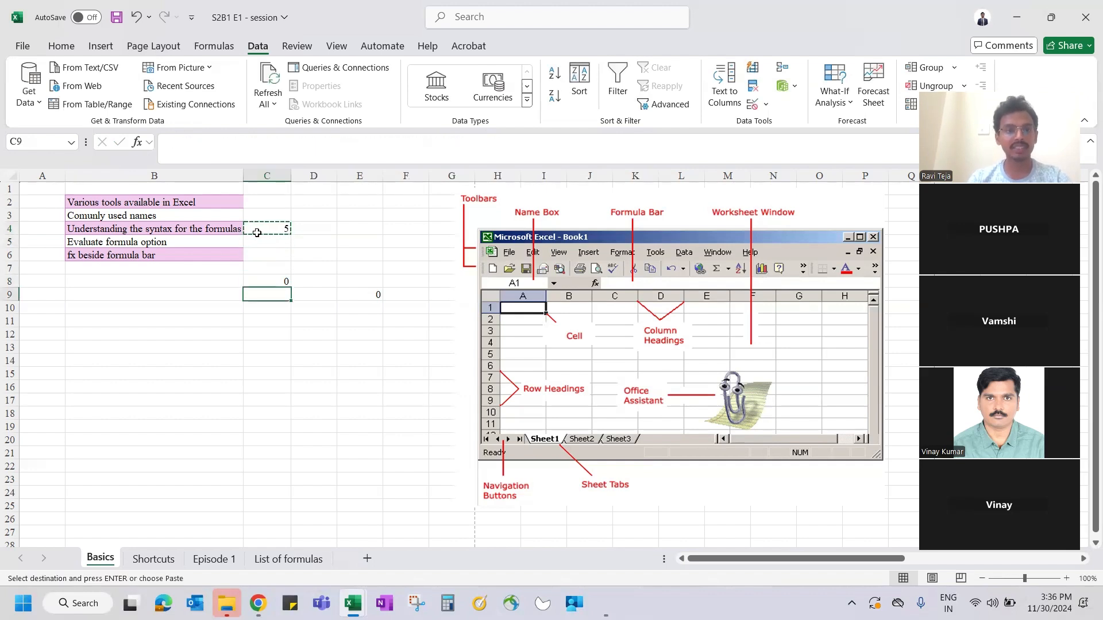
pyautogui.press('Up')
pyautogui.press('Up')
pyautogui.press('Up')
pyautogui.press('Up')
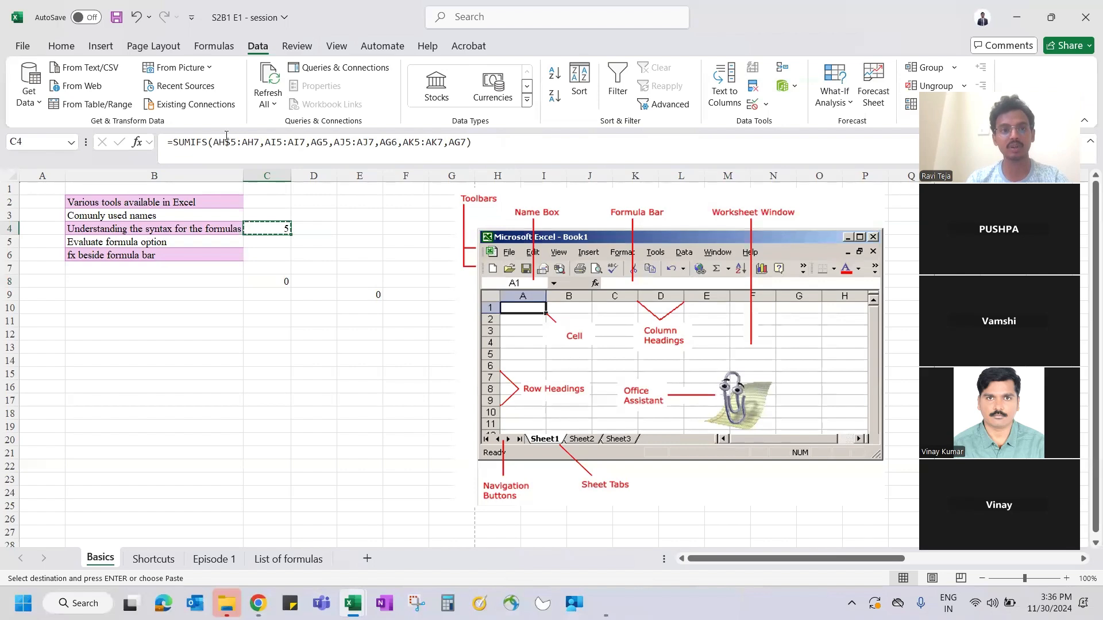
pyautogui.press('Down')
pyautogui.press('Down')
pyautogui.press('Down')
pyautogui.press('Down')
pyautogui.hotkey('ctrl', 'v')
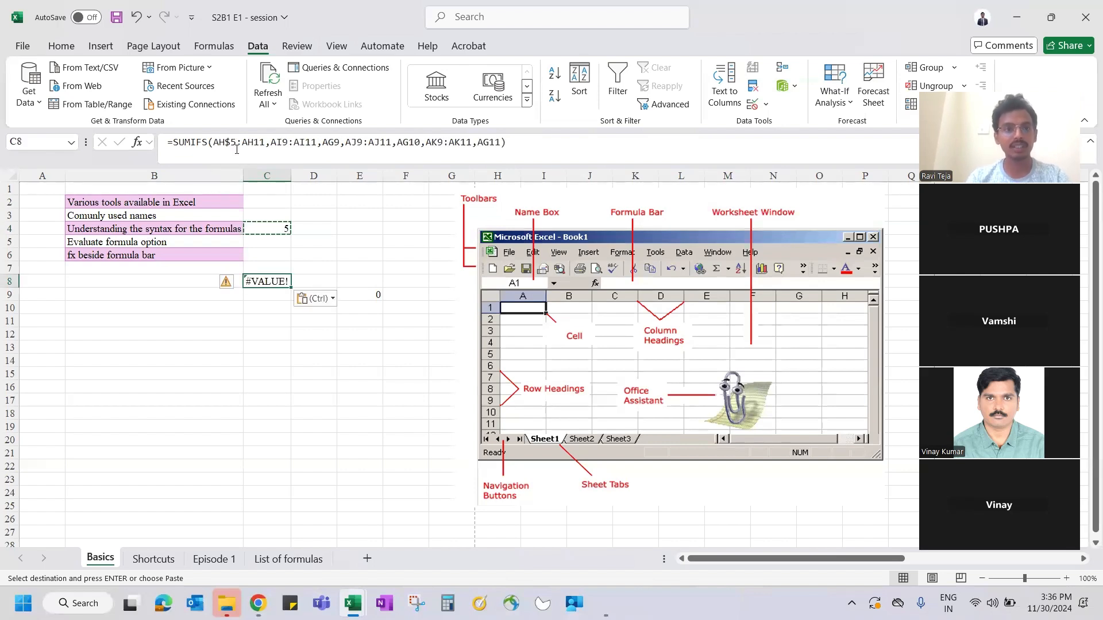
pyautogui.click(230, 144)
pyautogui.press('Escape')
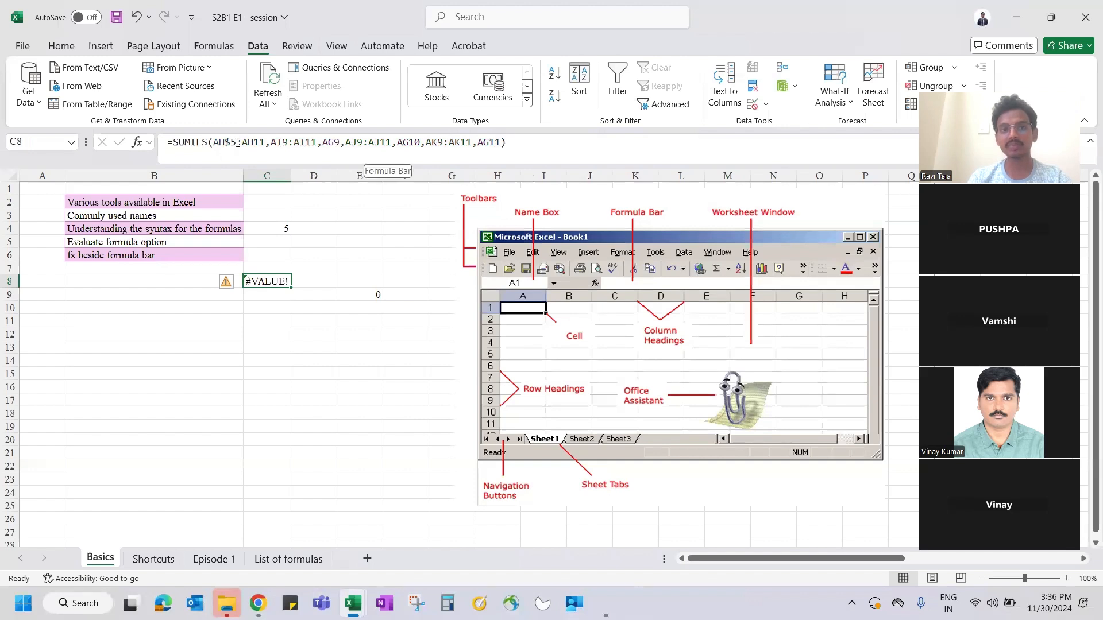
# - Paste C4's formula into D8, showing #VALUE!, and autofit column D
pyautogui.click(307, 280)
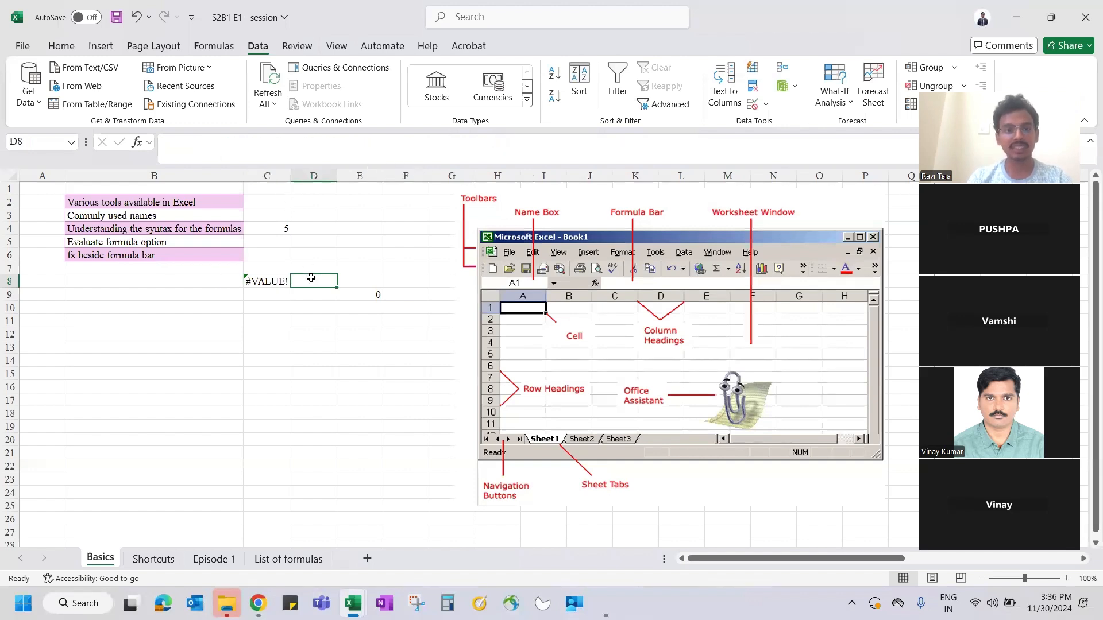
pyautogui.hotkey('ctrl', 'Up')
pyautogui.press('Down')
pyautogui.press('Down')
pyautogui.press('Down')
pyautogui.press('Left')
pyautogui.hotkey('ctrl', 'c')
pyautogui.press('Down')
pyautogui.click(289, 280)
pyautogui.click(294, 280)
pyautogui.hotkey('ctrl', 'v')
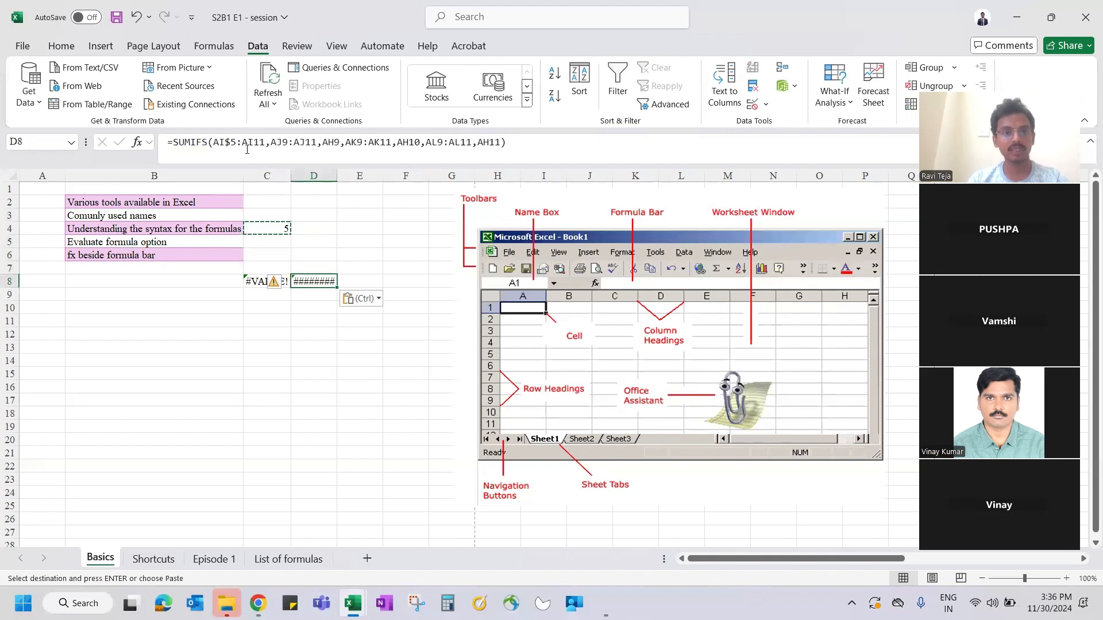
pyautogui.doubleClick(335, 176)
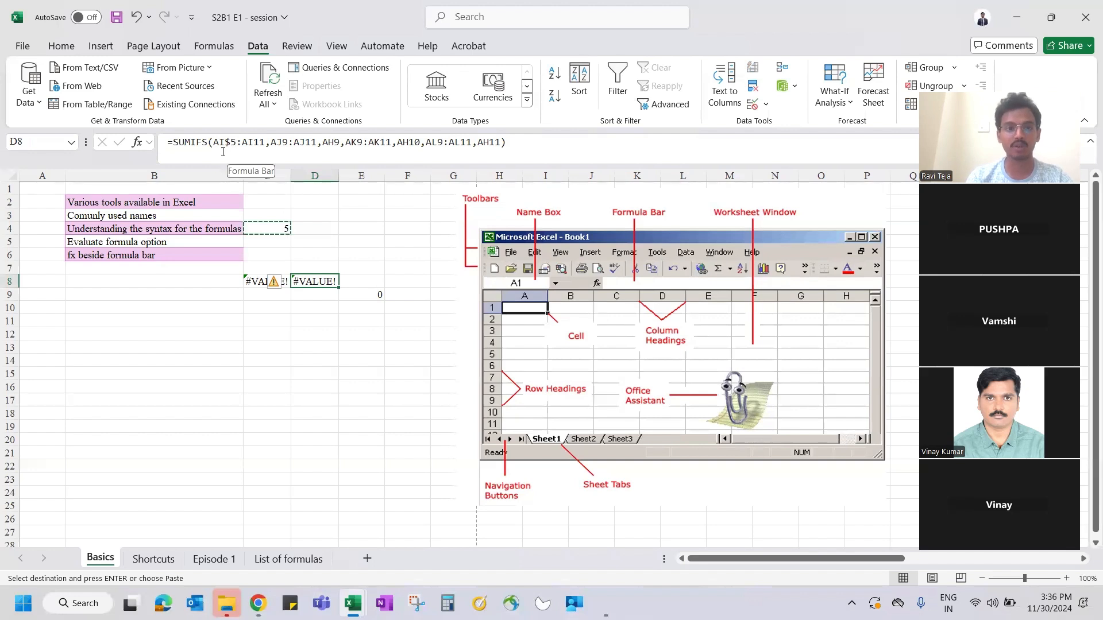
# - Make C4's AH5 reference fully absolute as $AH$5 with F4
pyautogui.click(261, 228)
pyautogui.click(212, 142)
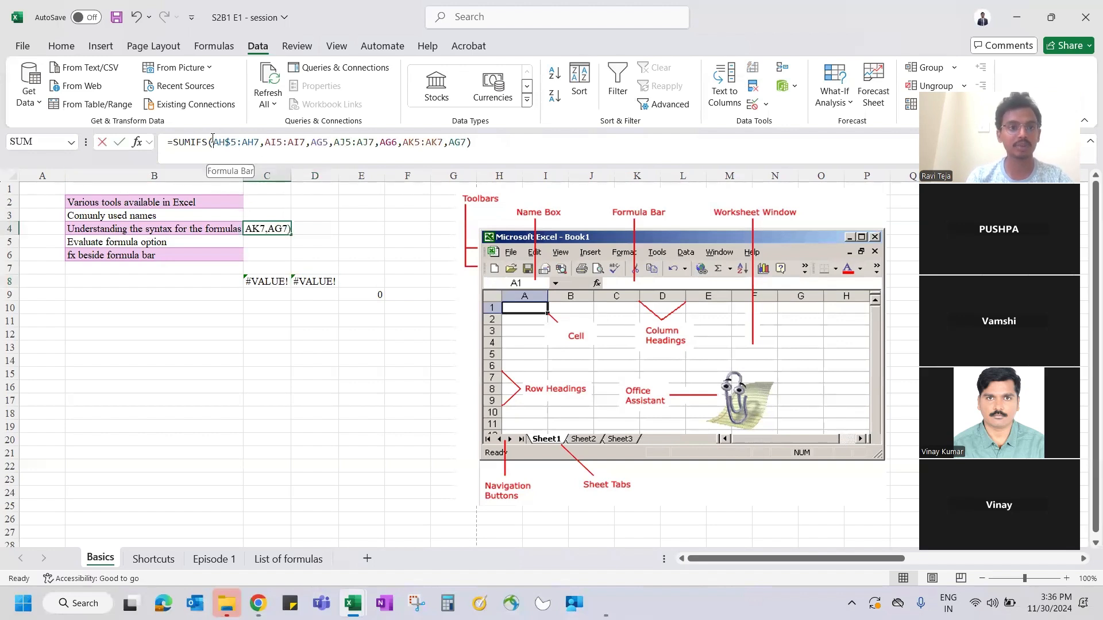
pyautogui.write('$')
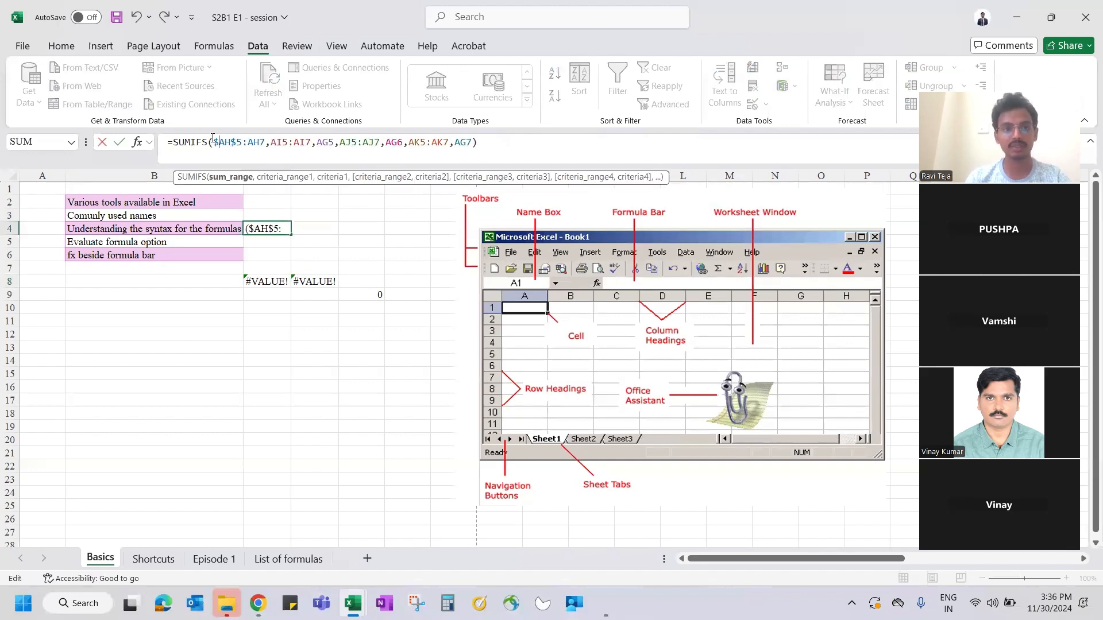
pyautogui.press('BackSpace')
pyautogui.press('F4')
pyautogui.press('F4')
pyautogui.press('F4')
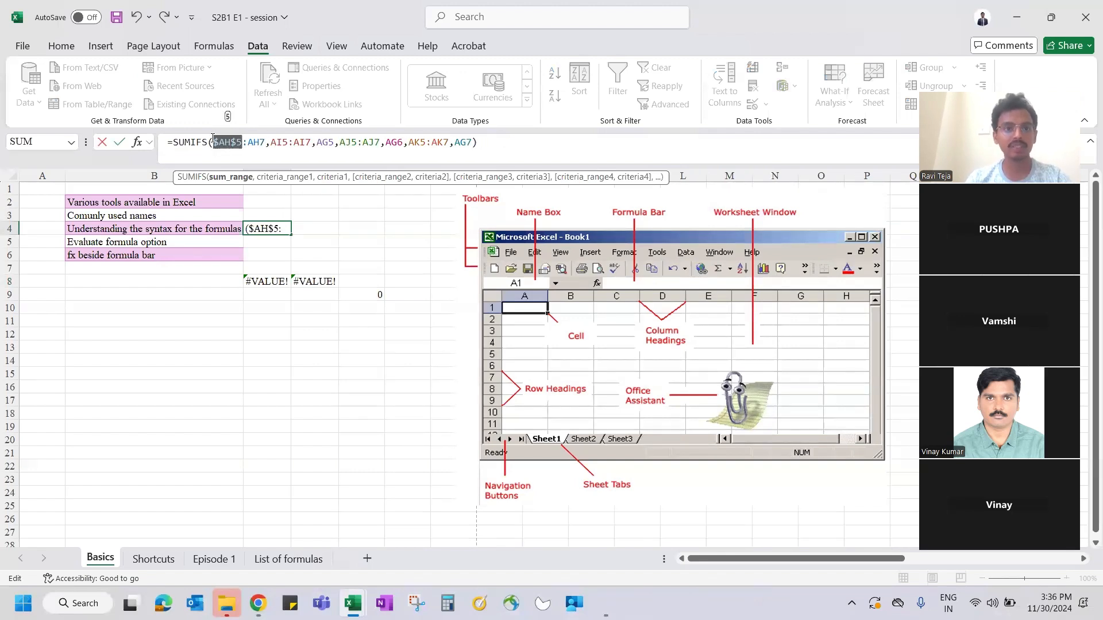
pyautogui.press('Return')
# - Paste C4's SUMIFS formula into C9 and D9
pyautogui.press('Up')
pyautogui.hotkey('ctrl', 'c')
pyautogui.press('Down')
pyautogui.press('Down')
pyautogui.press('Down')
pyautogui.press('Down')
pyautogui.press('Down')
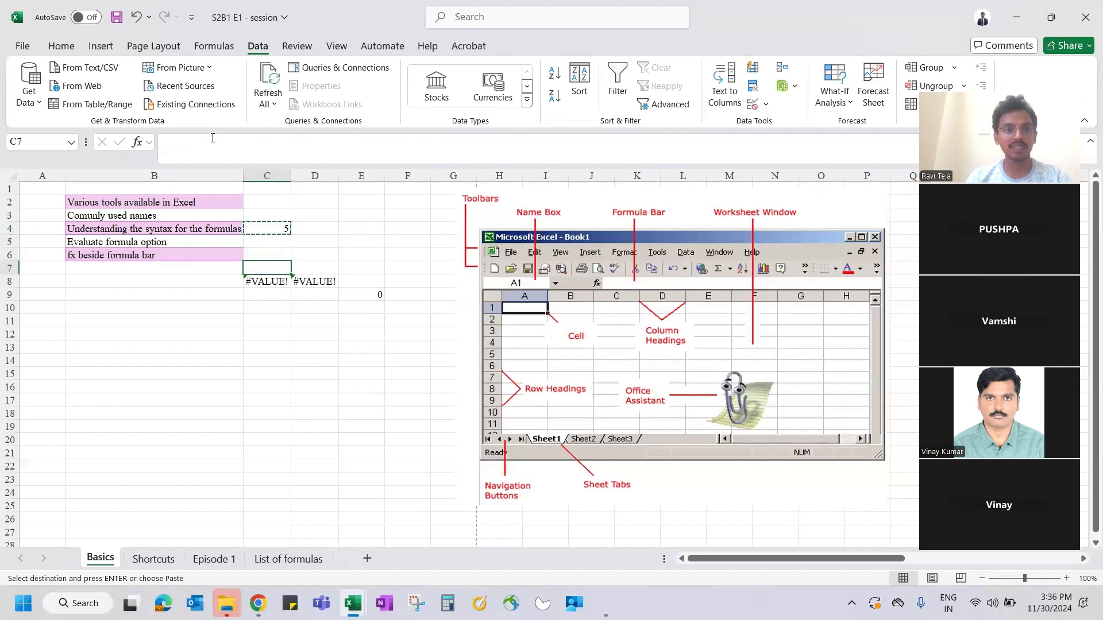
pyautogui.hotkey('ctrl', 'v')
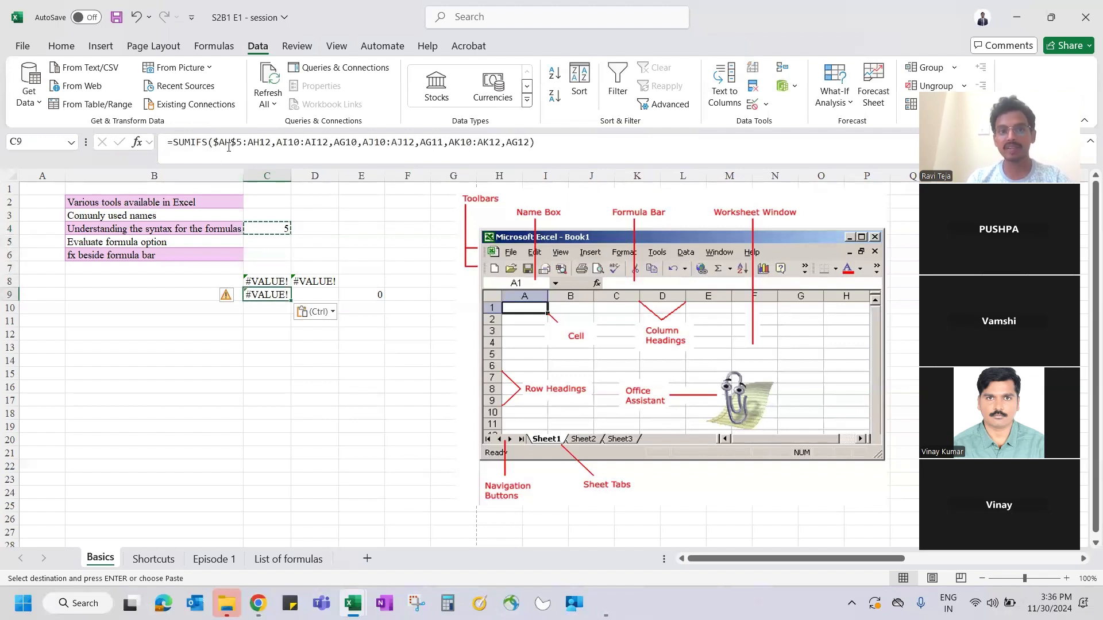
pyautogui.press('Right')
pyautogui.hotkey('ctrl', 'v')
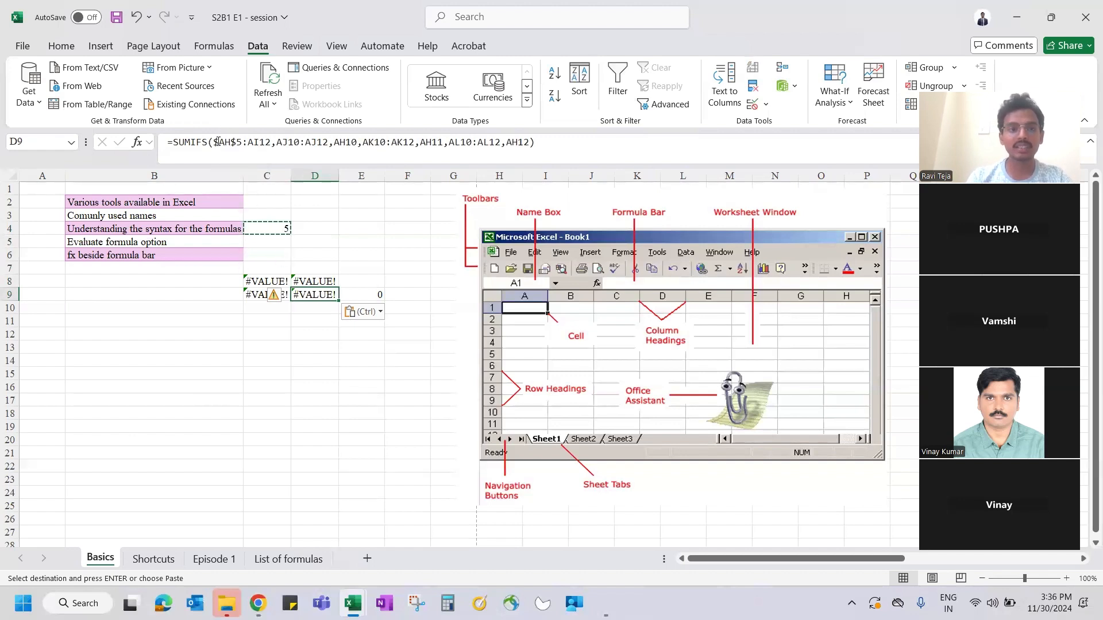
# - Fill C4's formula down and across C4:F6, giving #VALUE! and ######## copies
pyautogui.click(217, 142)
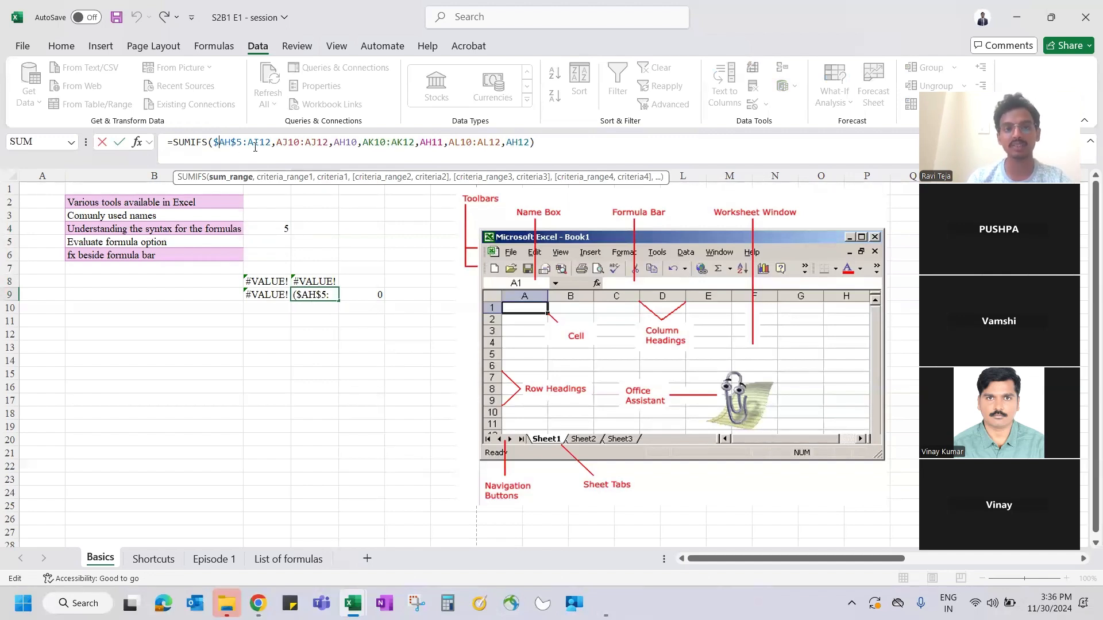
pyautogui.click(267, 229)
pyautogui.moveTo(267, 229); pyautogui.dragTo(390, 255)
pyautogui.hotkey('ctrl', 'd')
pyautogui.hotkey('ctrl', 'r')
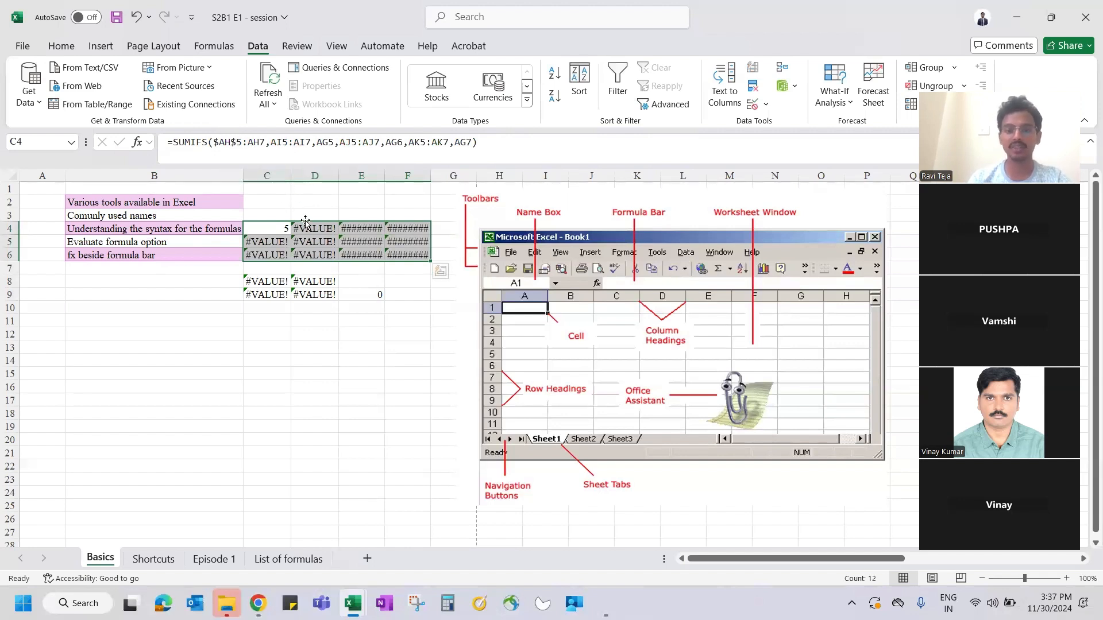
# - Clear the copied SUMIFS results from C5:F9
pyautogui.press('Down')
pyautogui.press('Up')
pyautogui.moveTo(307, 246); pyautogui.dragTo(399, 265)
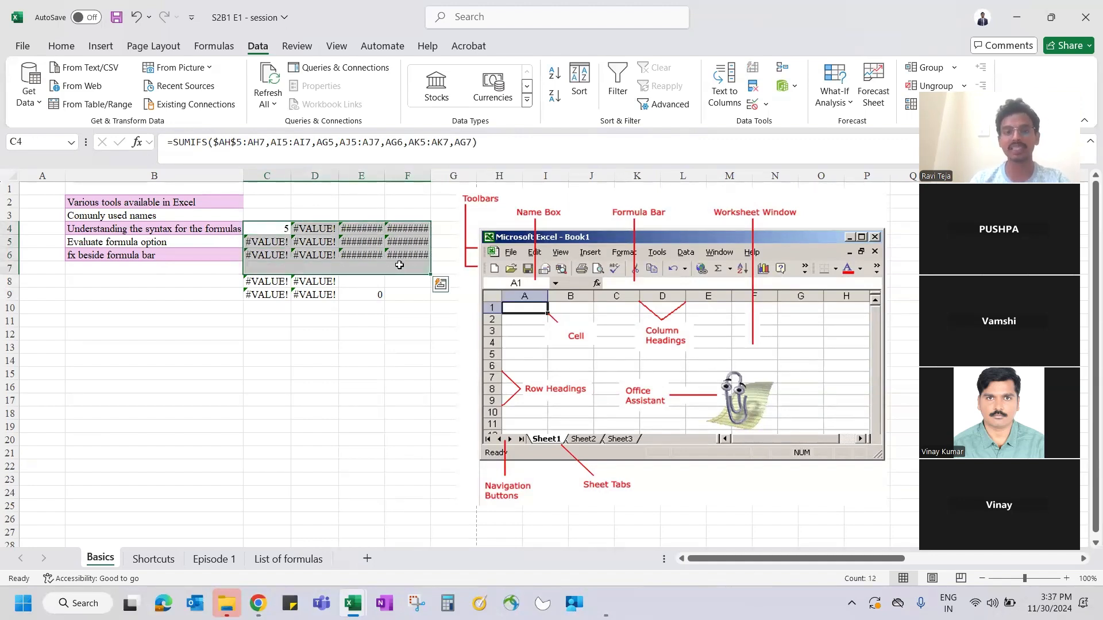
pyautogui.press('Down')
pyautogui.hotkey('ctrl', 'shift', 'Right')
pyautogui.hotkey('ctrl', 'shift', 'Down')
pyautogui.hotkey('ctrl', 'shift', 'Down')
pyautogui.hotkey('ctrl', 'shift', 'Down')
pyautogui.press('Delete')
# - Clear the errors in D4:F4 and move to the Shortcuts sheet
pyautogui.press('Up')
pyautogui.press('Right')
pyautogui.hotkey('ctrl', 'shift', 'Right')
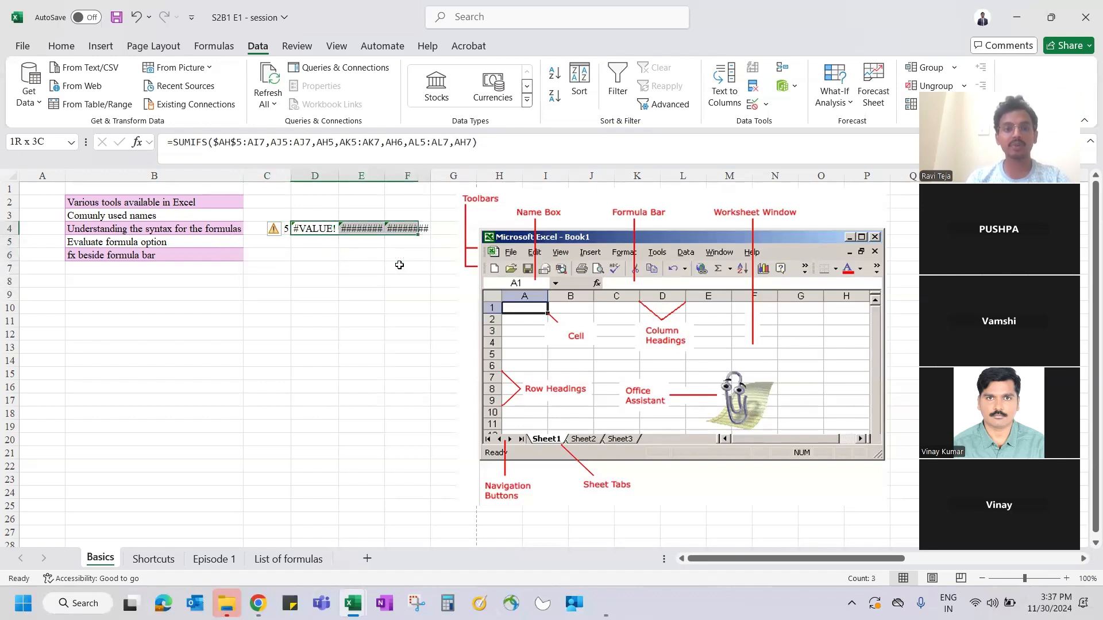
pyautogui.press('Delete')
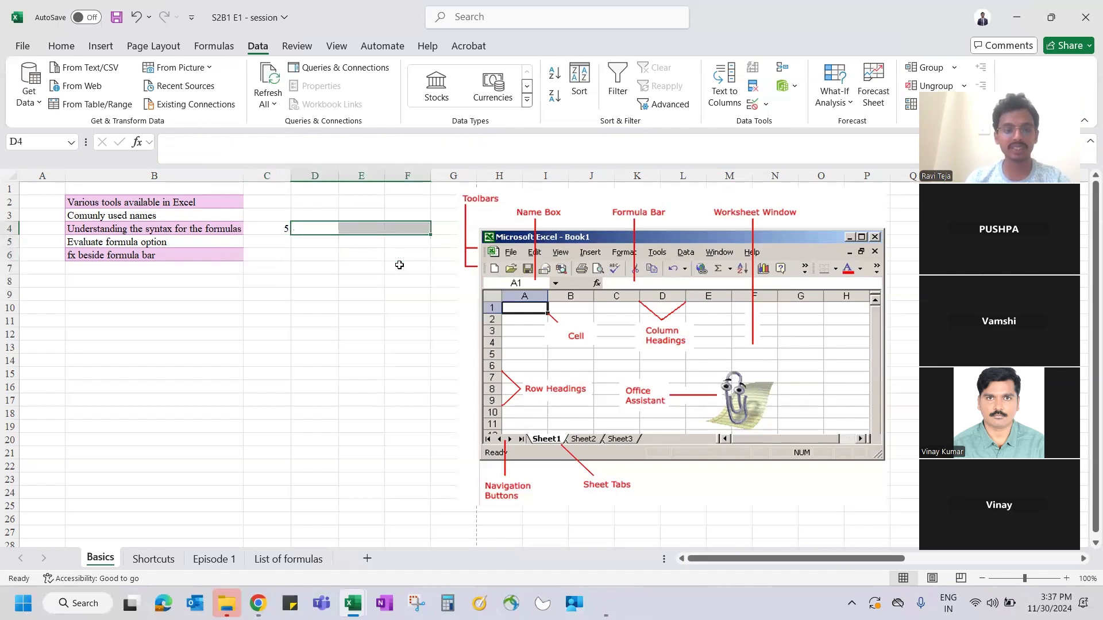
pyautogui.hotkey('ctrl', 'pagedown')
pyautogui.press('Down')
pyautogui.press('Down')
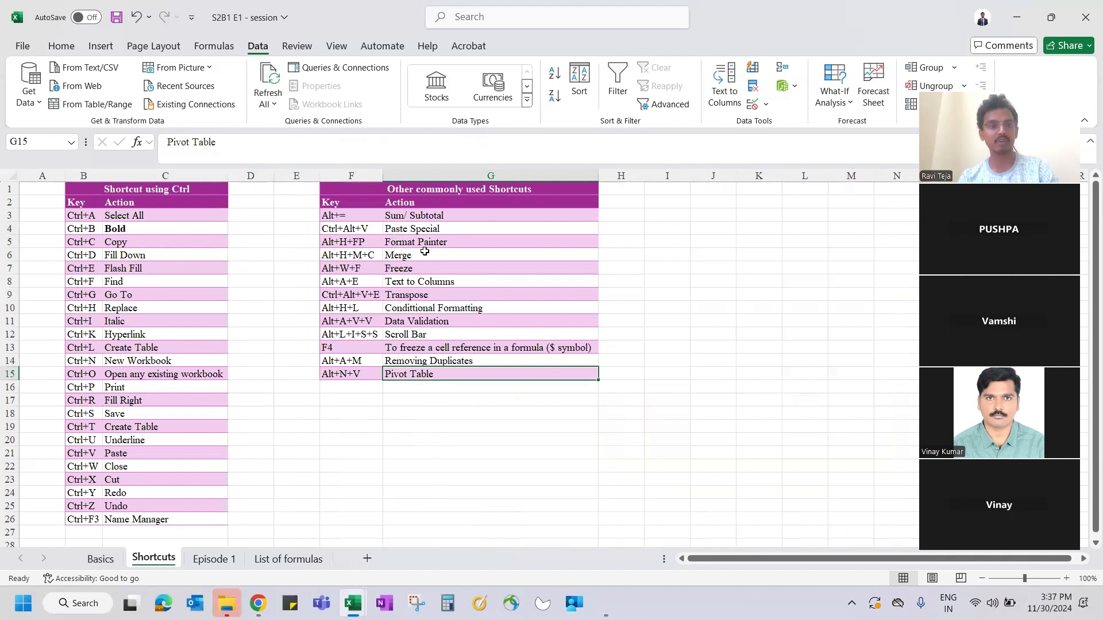
# - Select the Format Painter entry in G5 and bring up the Home font commands via KeyTips
pyautogui.click(454, 282)
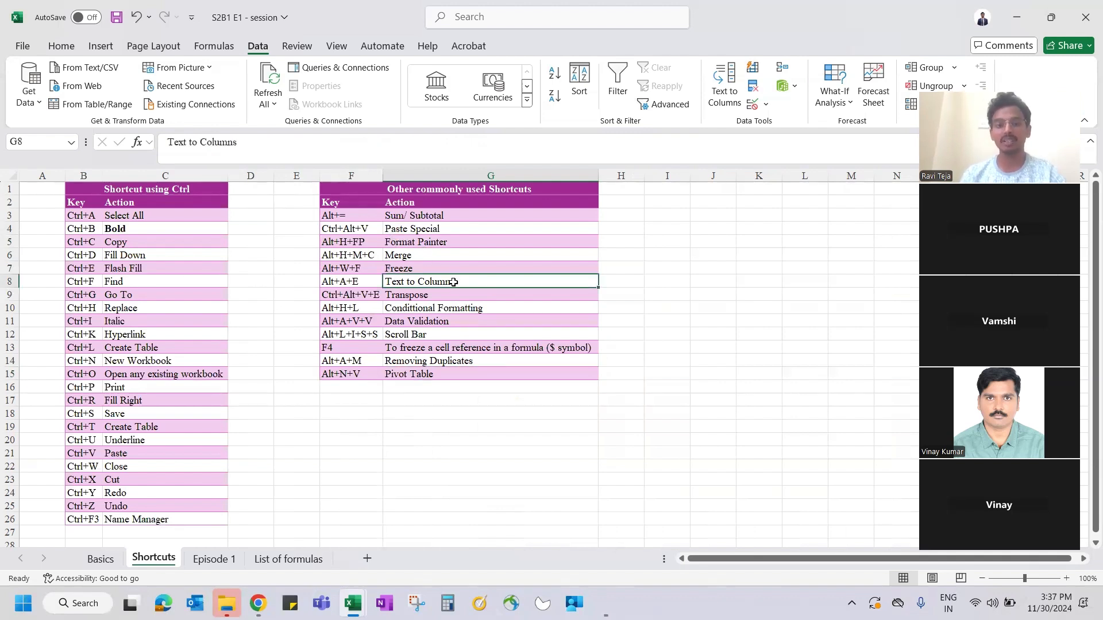
pyautogui.click(414, 241)
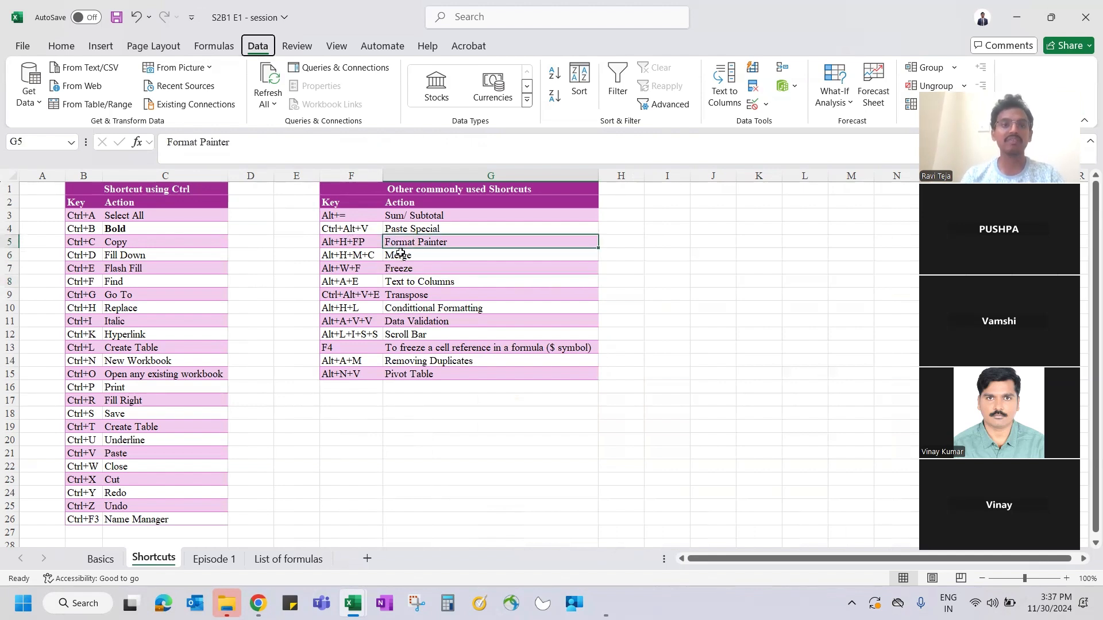
pyautogui.press('alt')
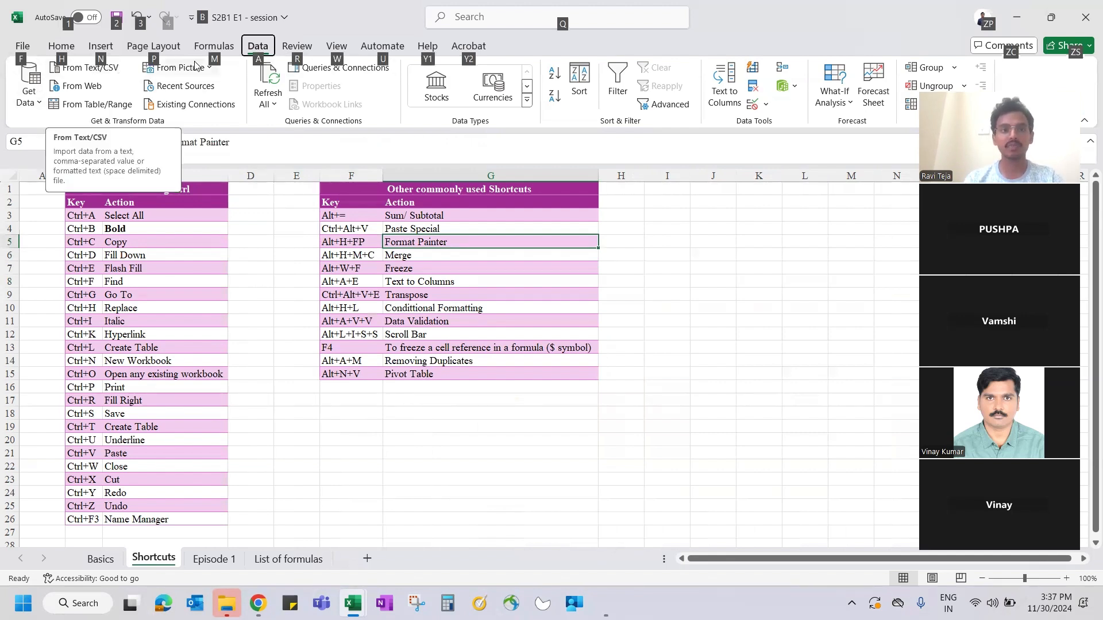
pyautogui.press('m')
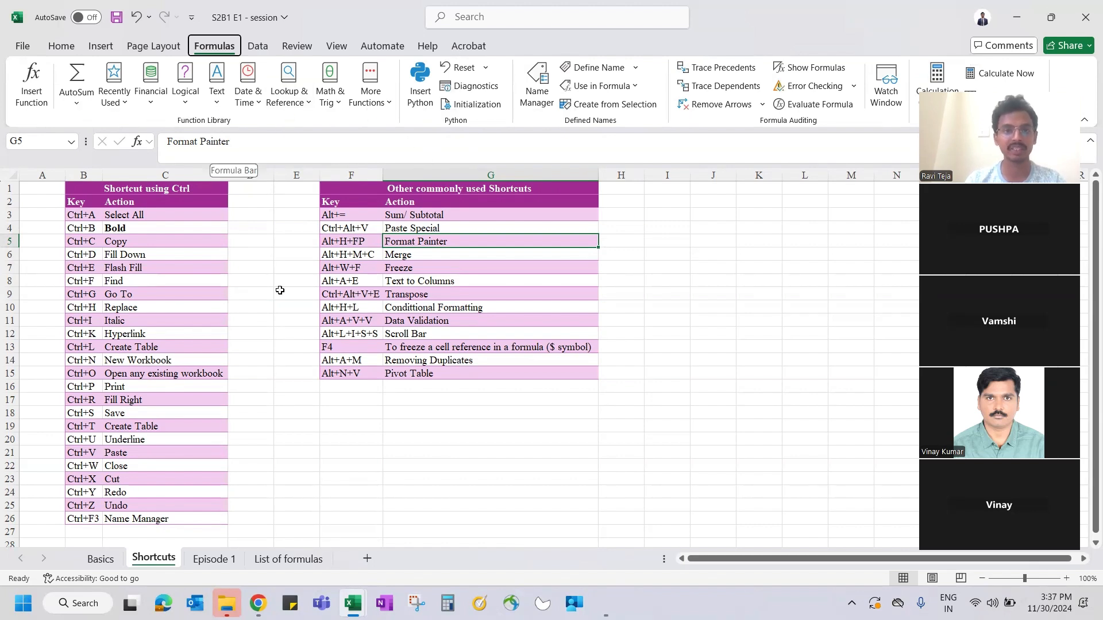
pyautogui.press('Escape')
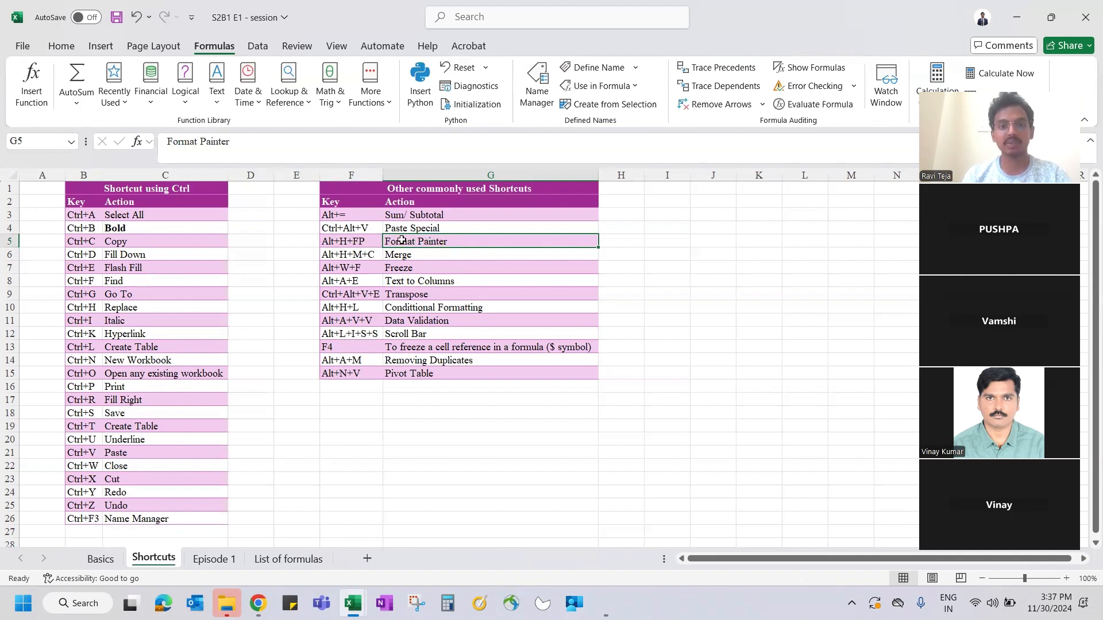
pyautogui.hotkey('alt', 'h')
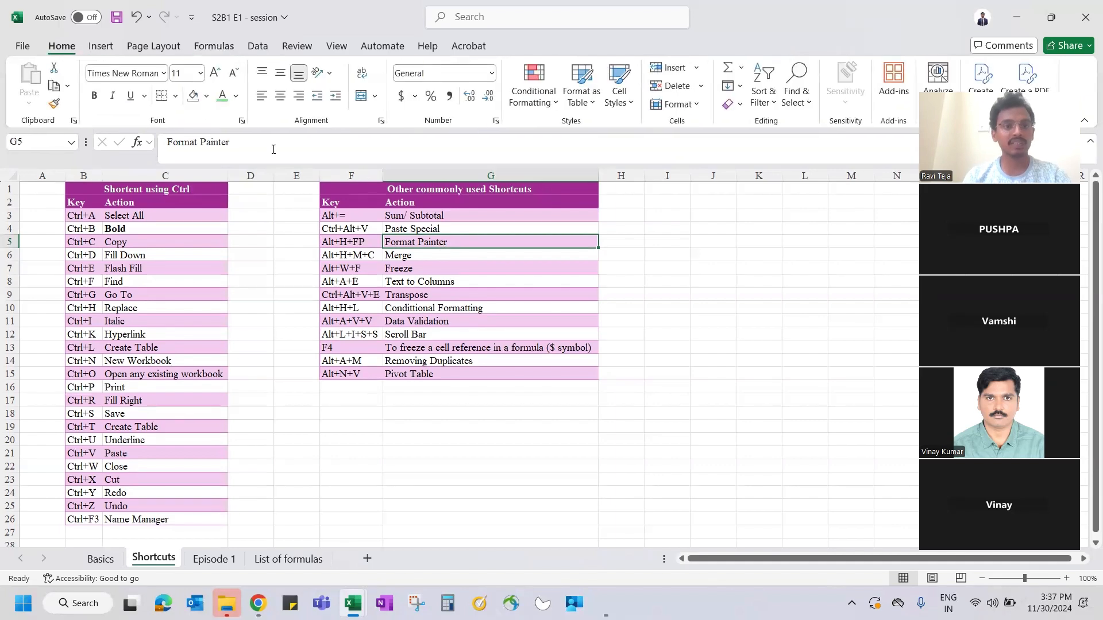
# - Make G5's Format Painter text bold, italic, underlined and green
pyautogui.click(94, 95)
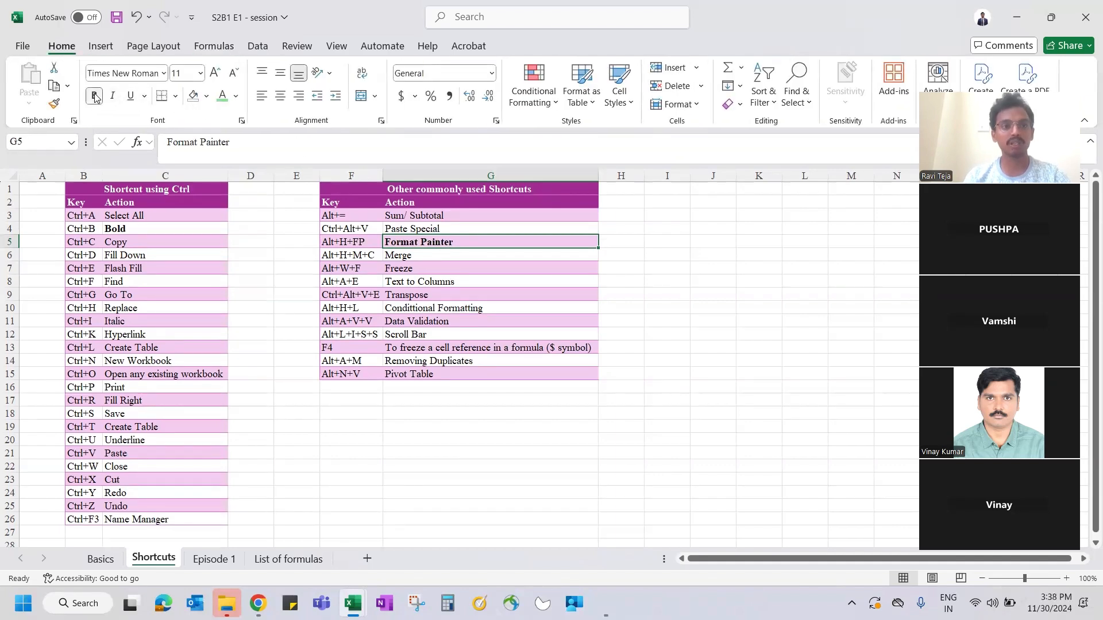
pyautogui.click(113, 95)
pyautogui.click(130, 96)
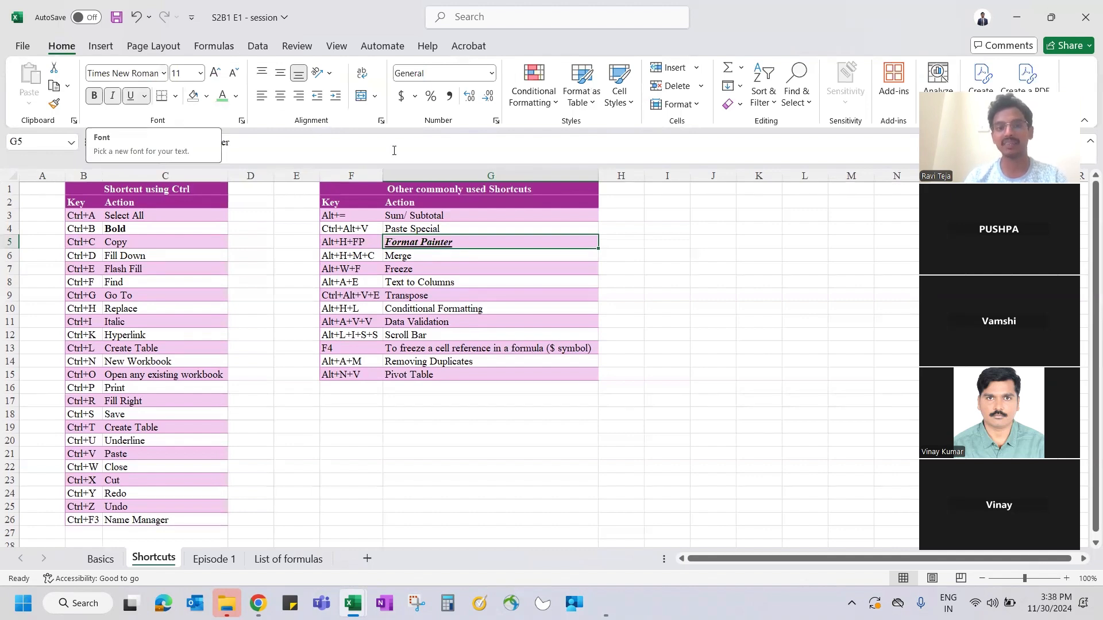
pyautogui.click(223, 96)
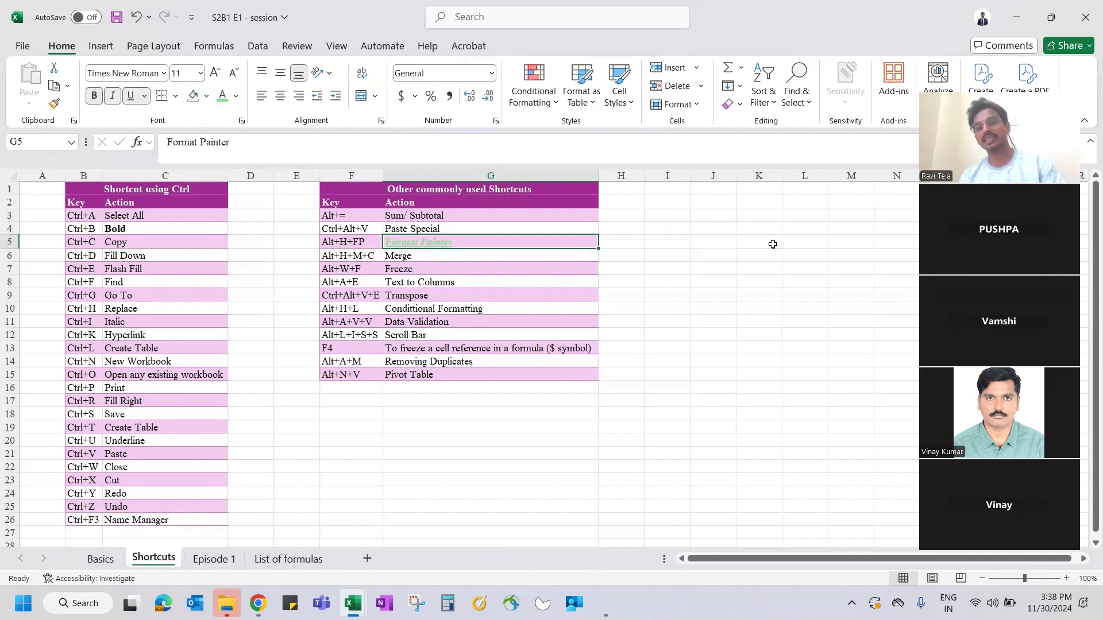
# - Enter 'kabfkhbg' in J5 and make it bold, italic, underlined and green
pyautogui.click(714, 240)
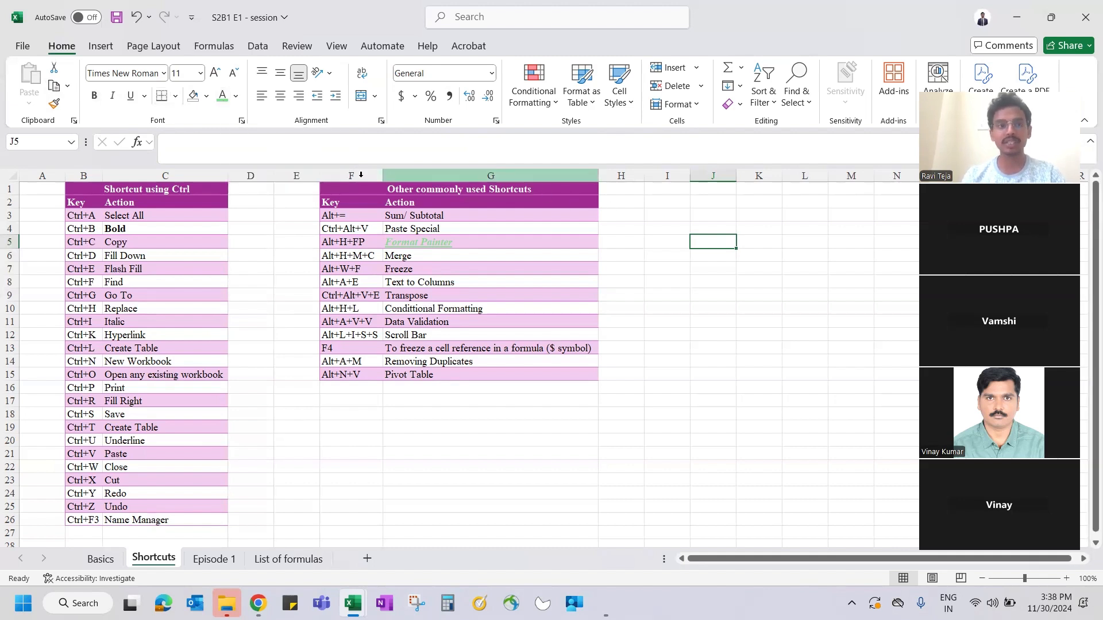
pyautogui.write('kabfkhbg')
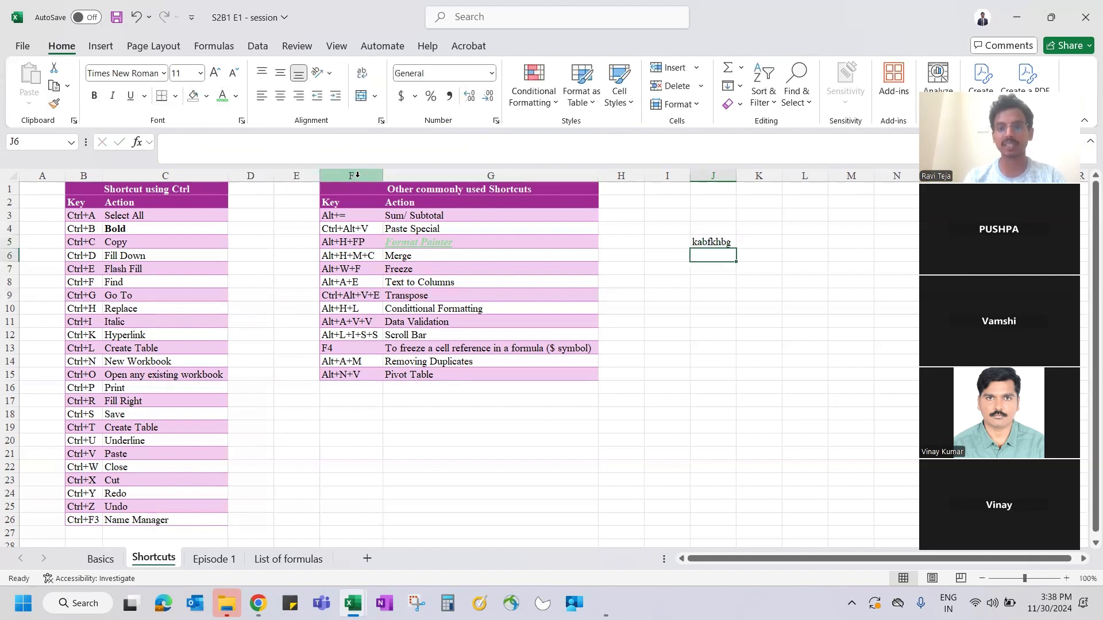
pyautogui.click(94, 95)
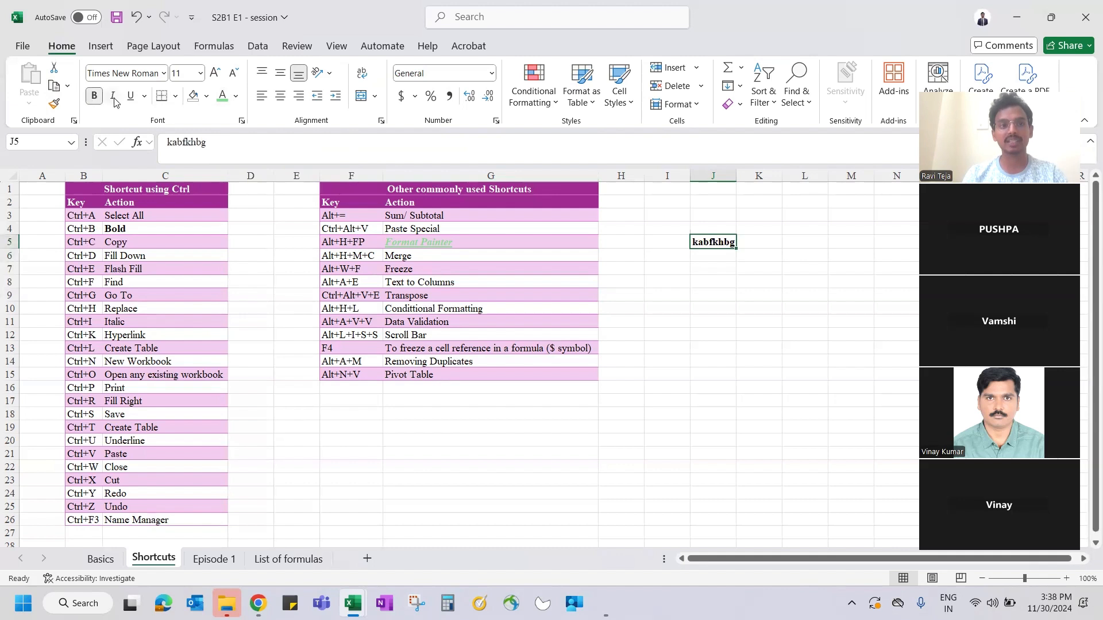
pyautogui.click(113, 96)
pyautogui.click(130, 96)
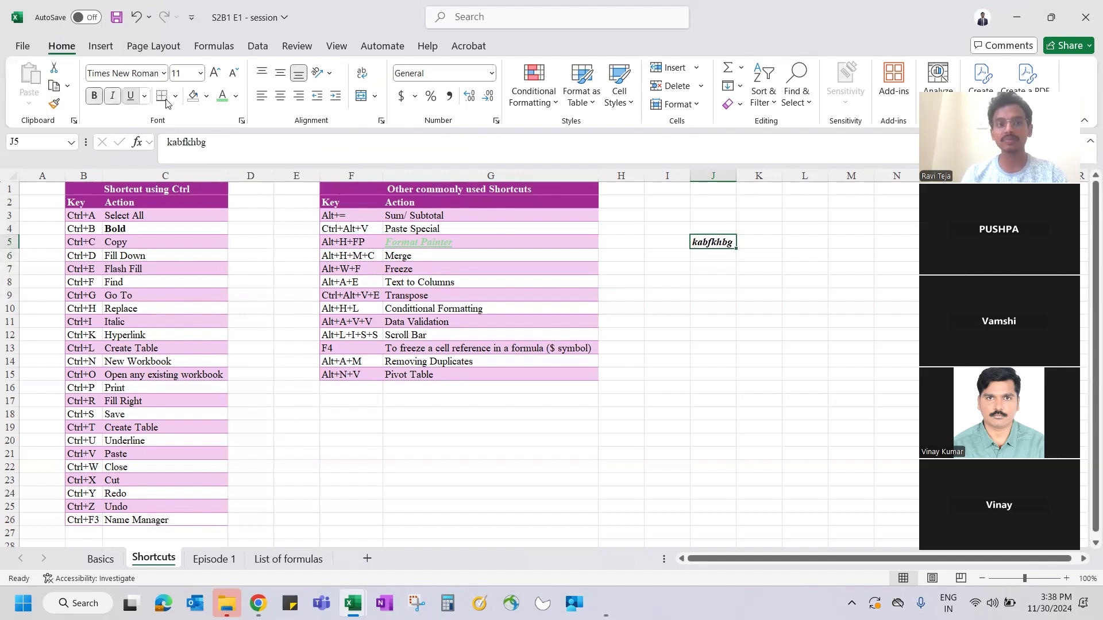
pyautogui.click(217, 98)
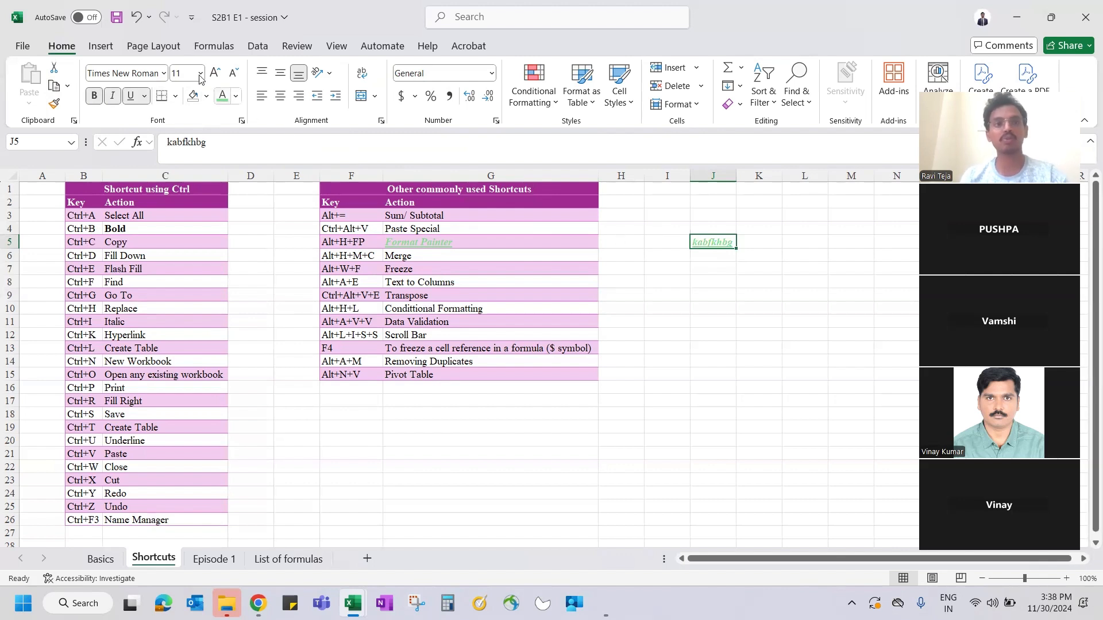
# - Copy G5's formatting onto J5 with Format Painter and autofit column J
pyautogui.click(448, 242)
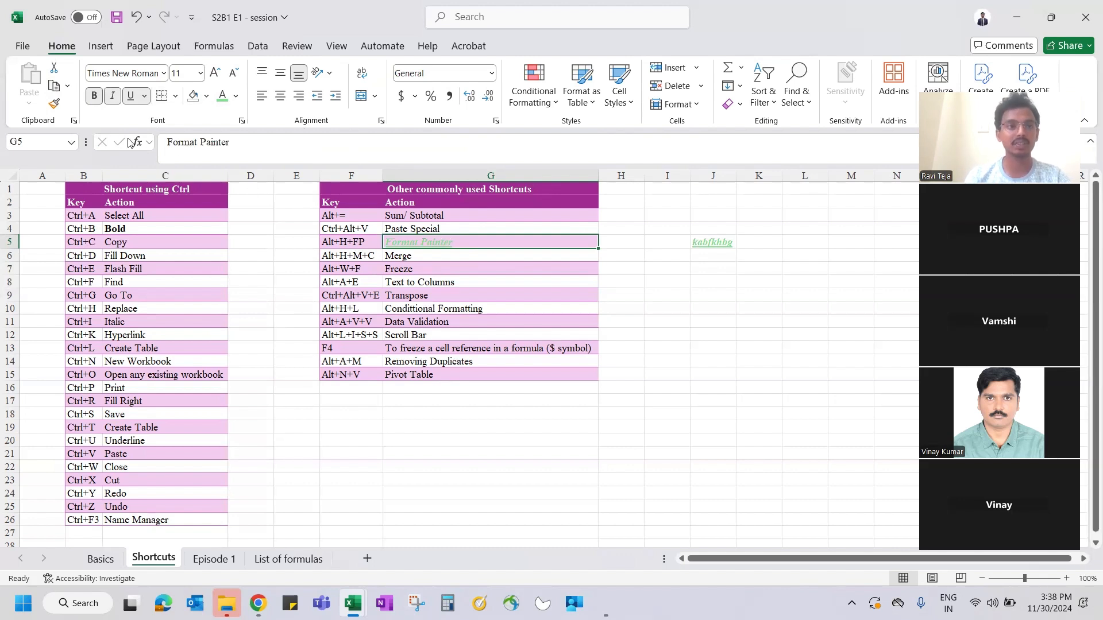
pyautogui.click(55, 105)
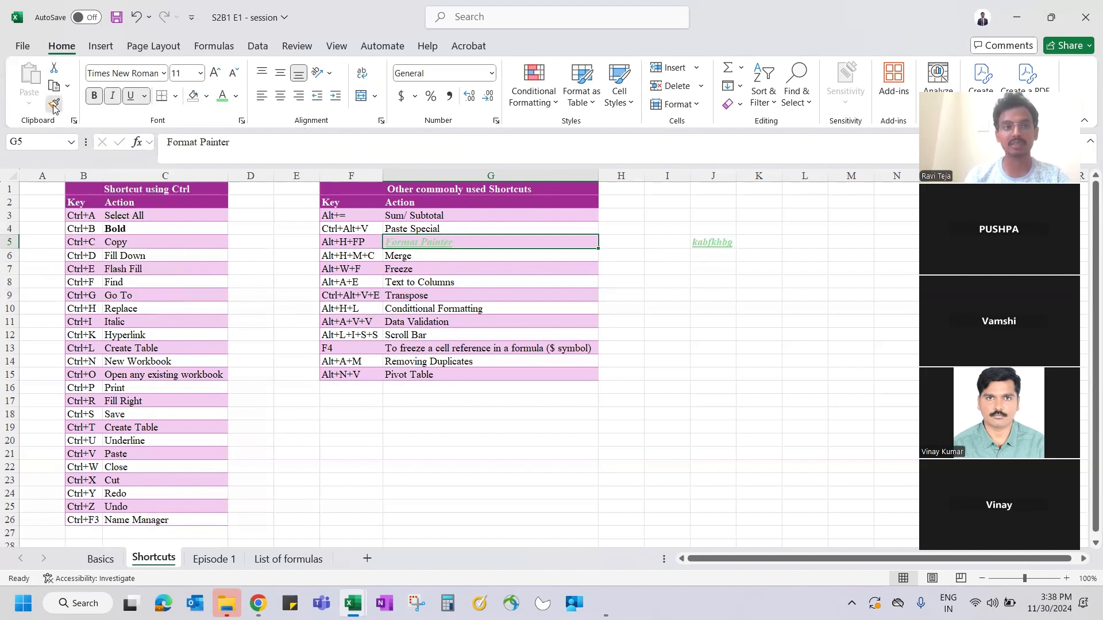
pyautogui.click(711, 241)
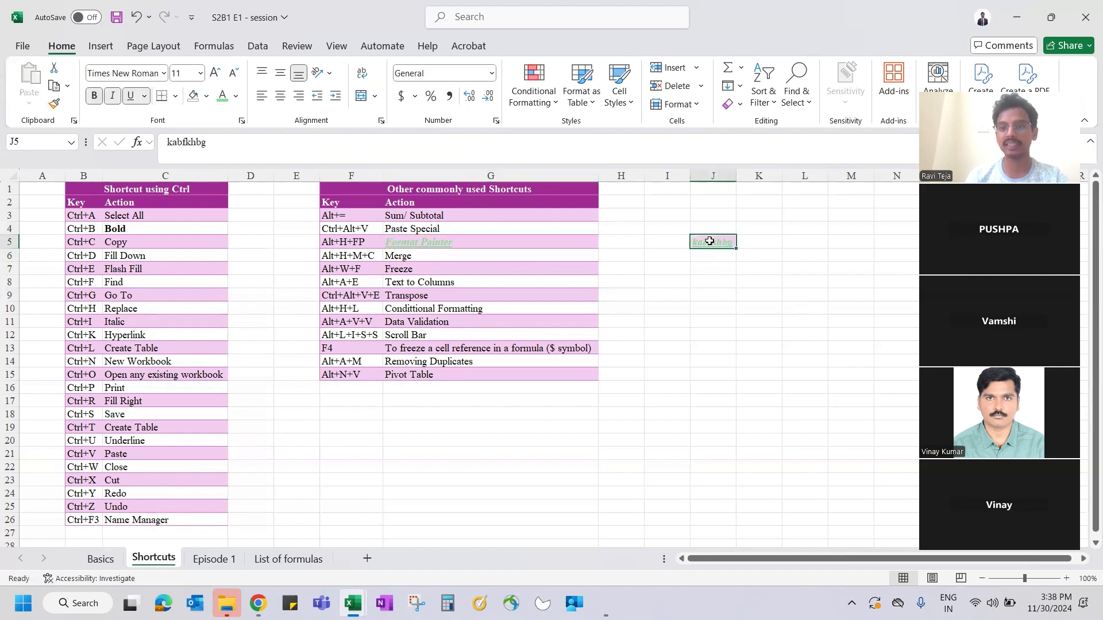
pyautogui.doubleClick(739, 175)
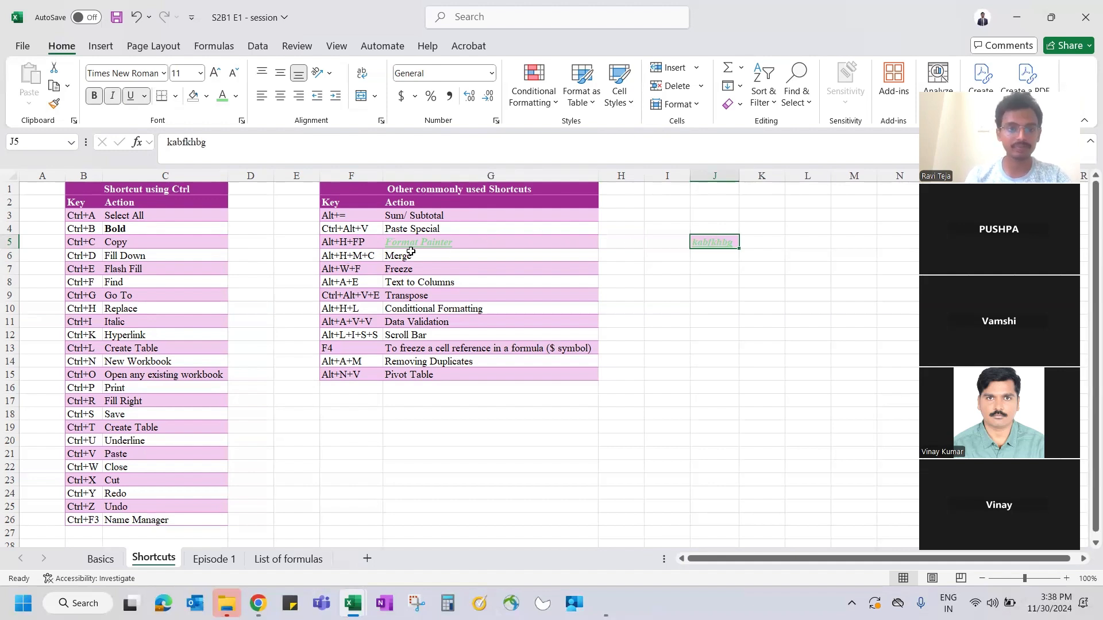
pyautogui.click(434, 224)
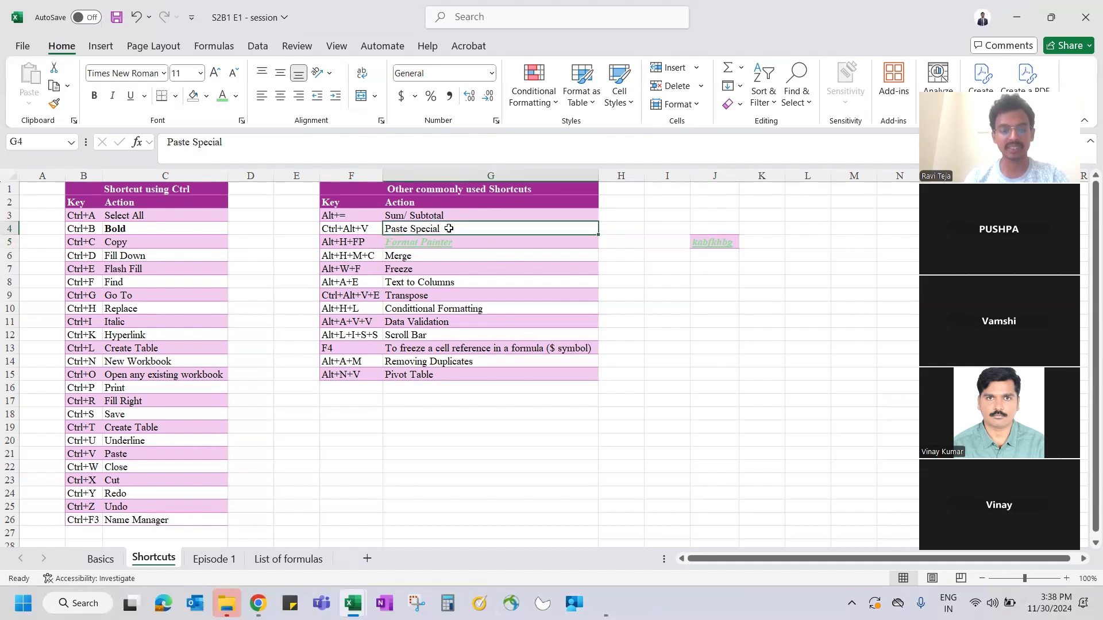
# - Copy G4's Paste Special entry, then open and close Paste Special without pasting
pyautogui.hotkey('ctrl', 'c')
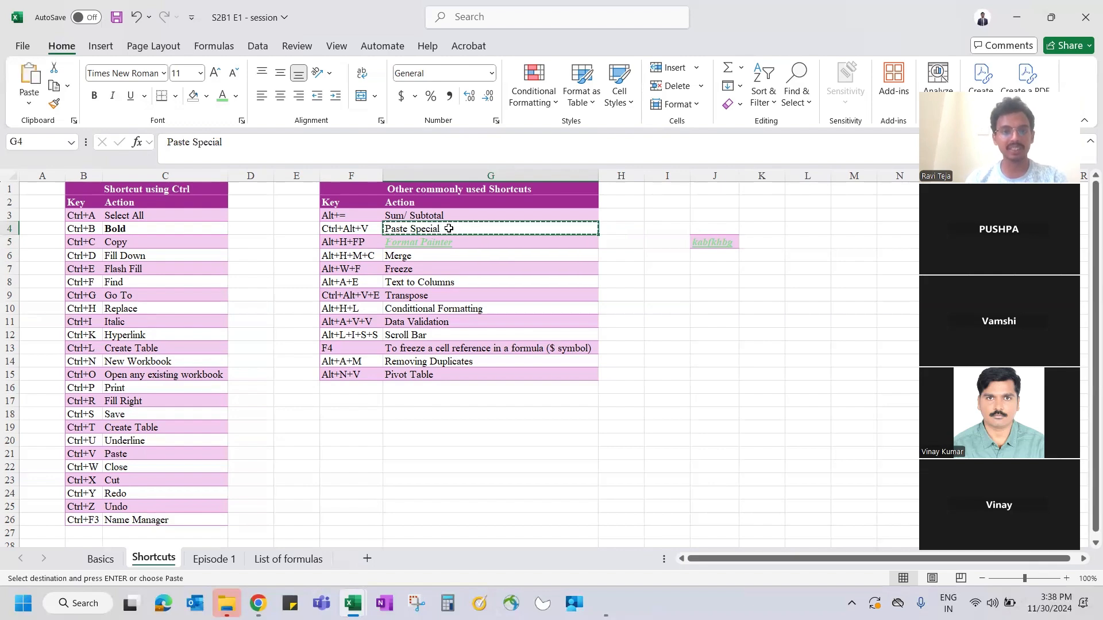
pyautogui.hotkey('ctrl', 'alt', 'v')
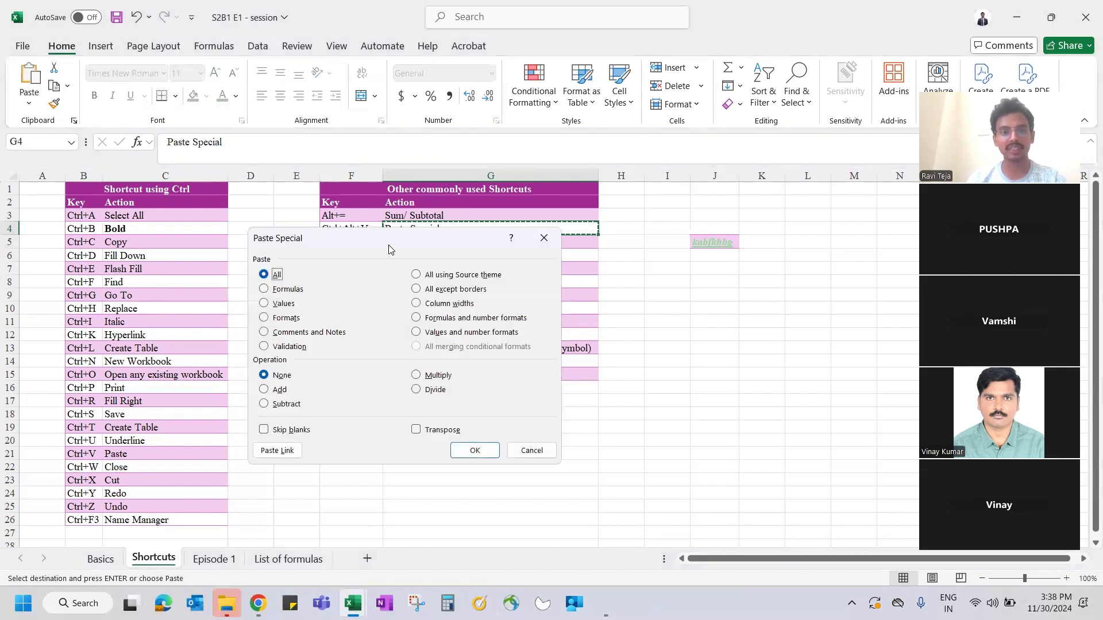
pyautogui.moveTo(388, 246); pyautogui.dragTo(369, 179)
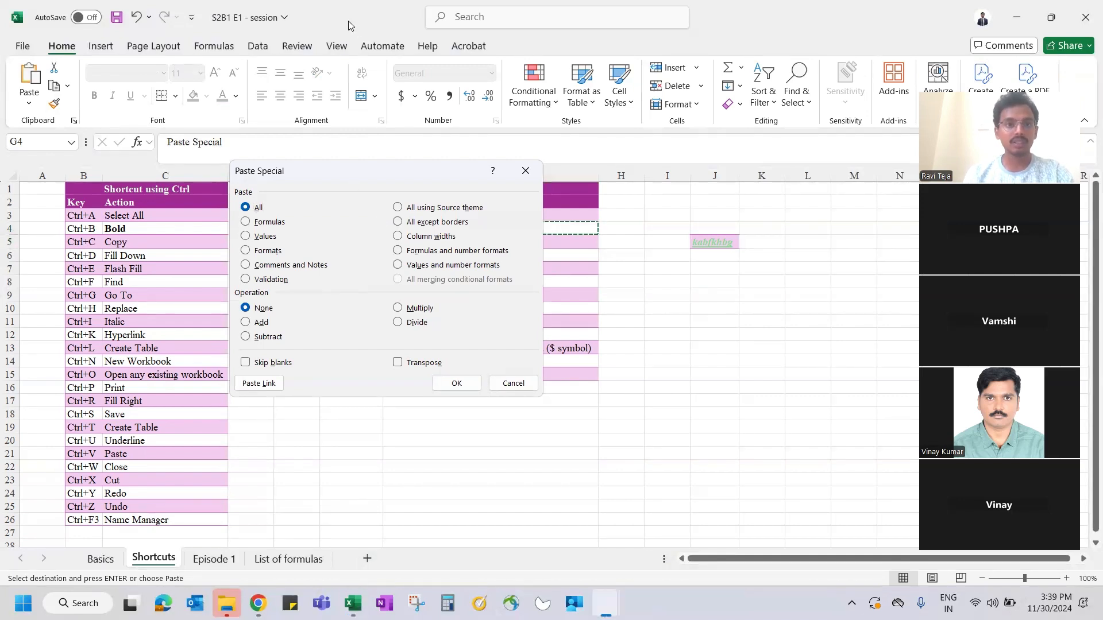
pyautogui.click(525, 172)
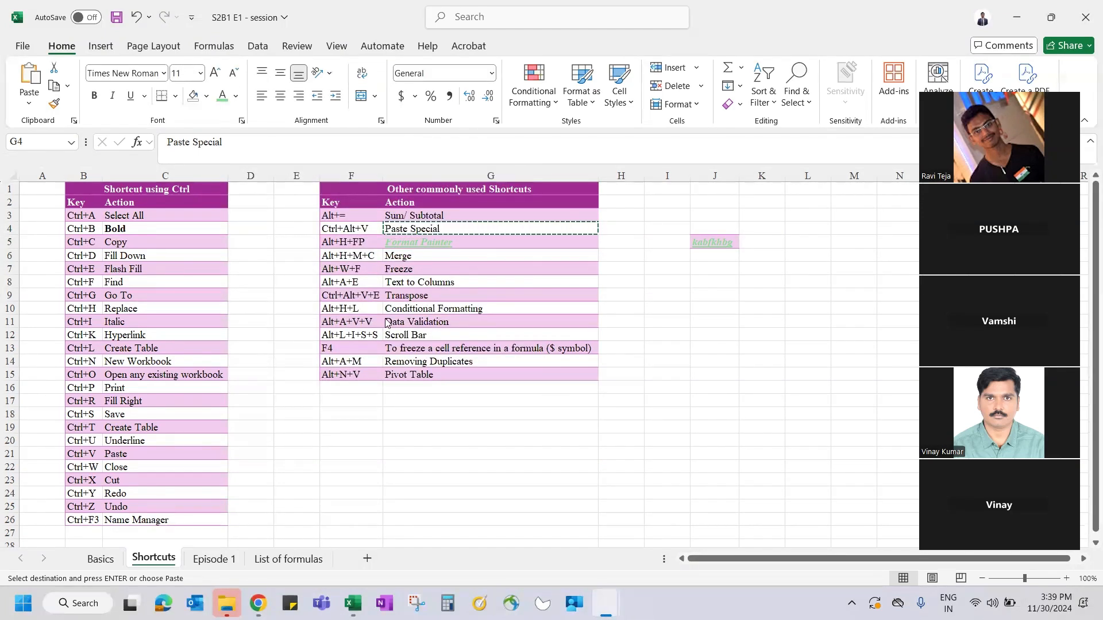
# - Go to the Episode 1 sheet and review headers A1:B1, E1 and E6's LEFT description
pyautogui.click(213, 560)
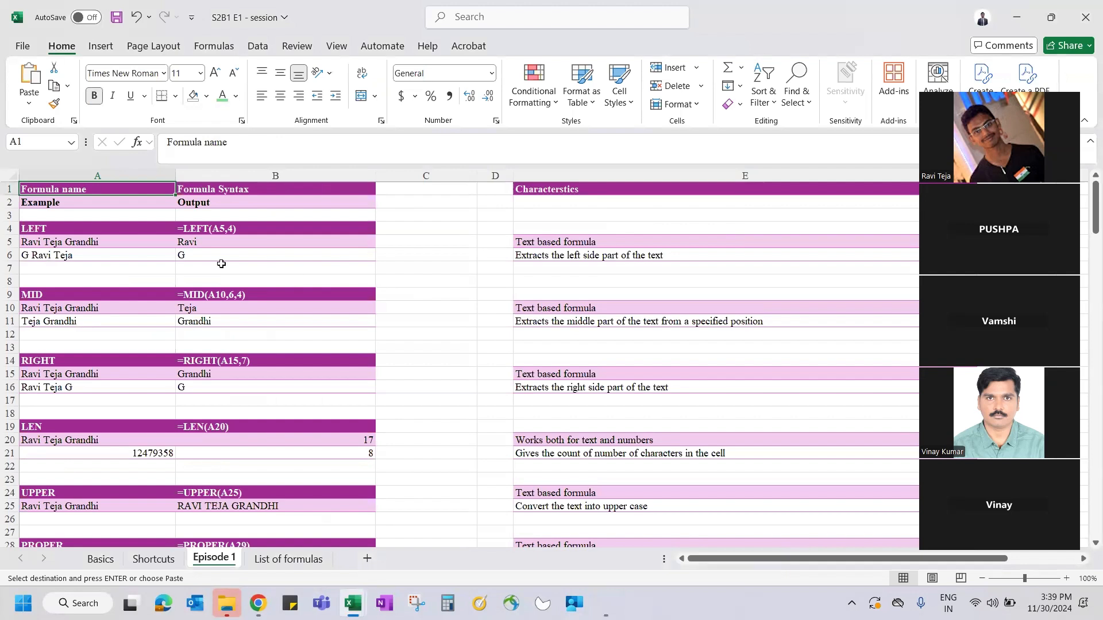
pyautogui.click(84, 201)
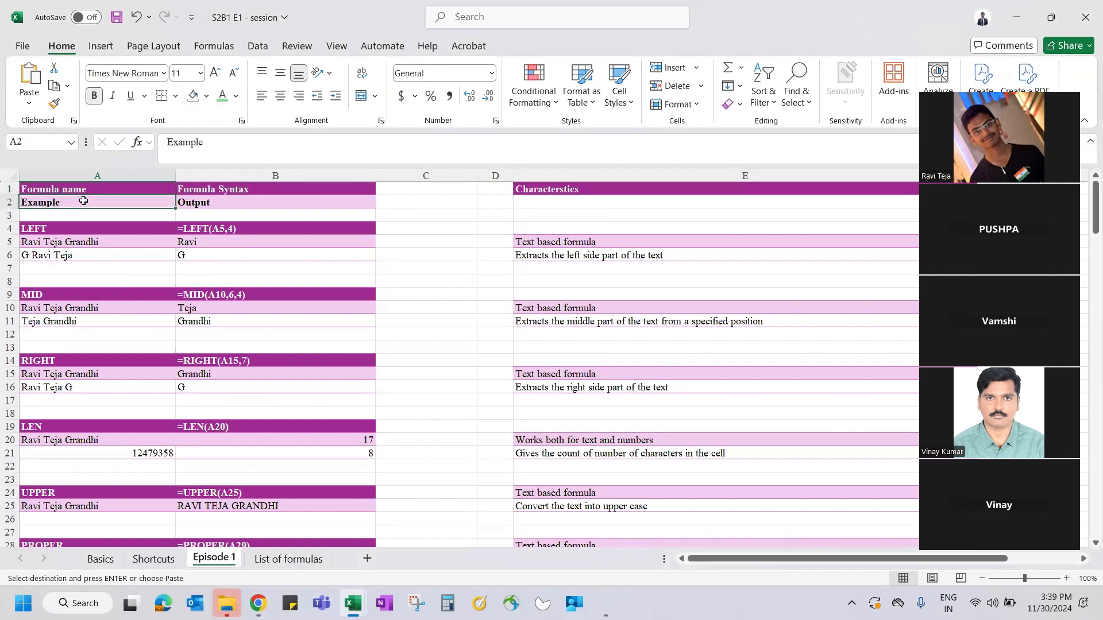
pyautogui.click(89, 188)
pyautogui.moveTo(89, 189); pyautogui.dragTo(255, 190)
pyautogui.hotkey('ctrl', 'v')
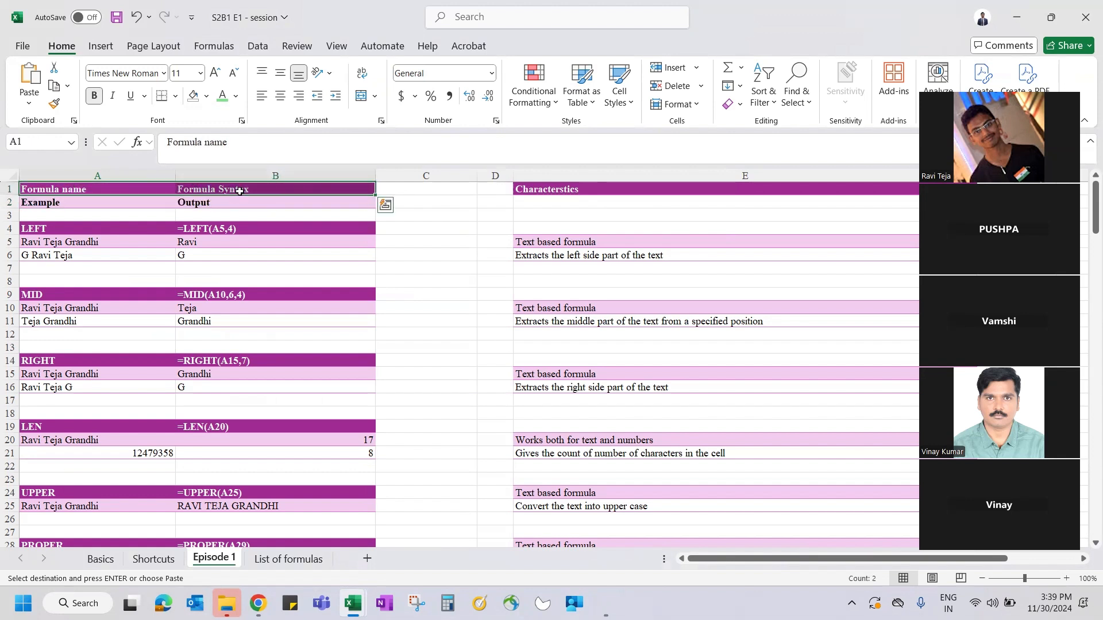
pyautogui.click(575, 189)
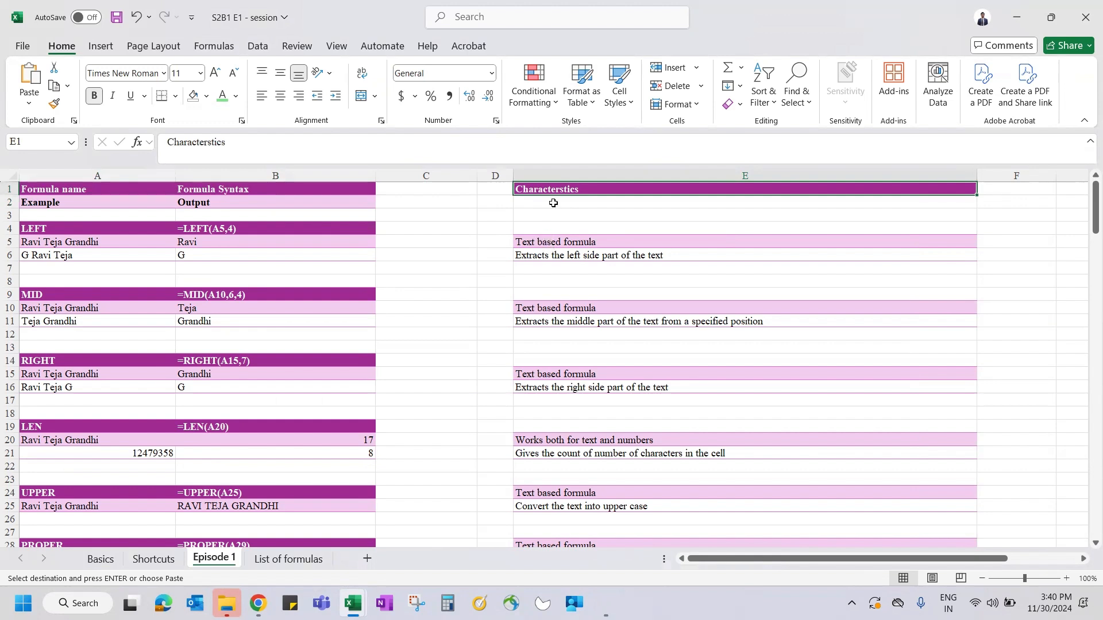
pyautogui.click(529, 251)
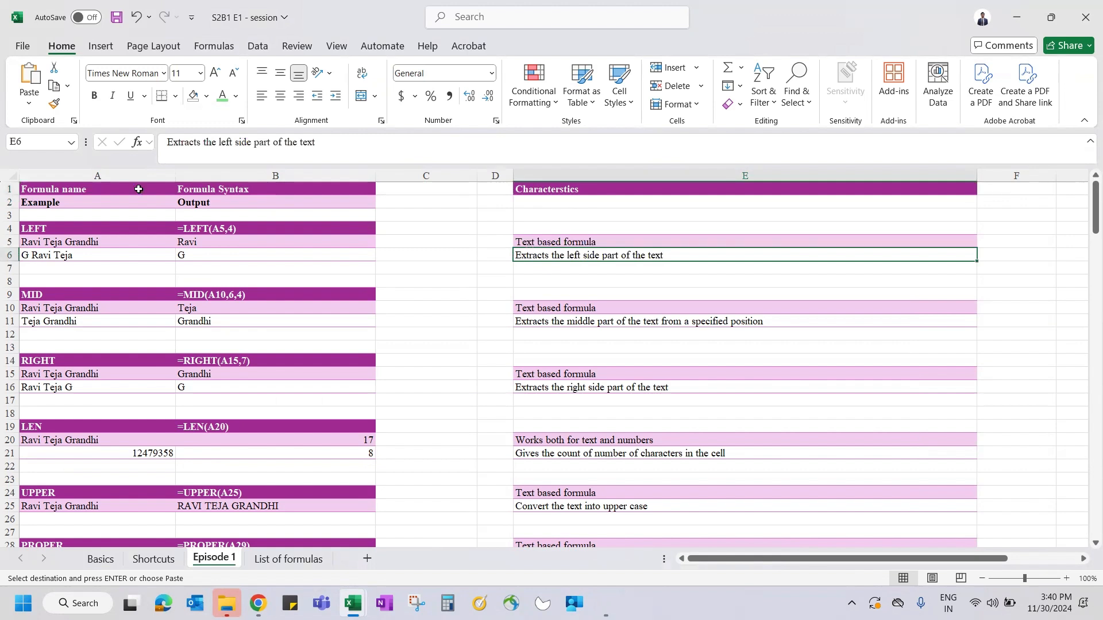
pyautogui.click(57, 201)
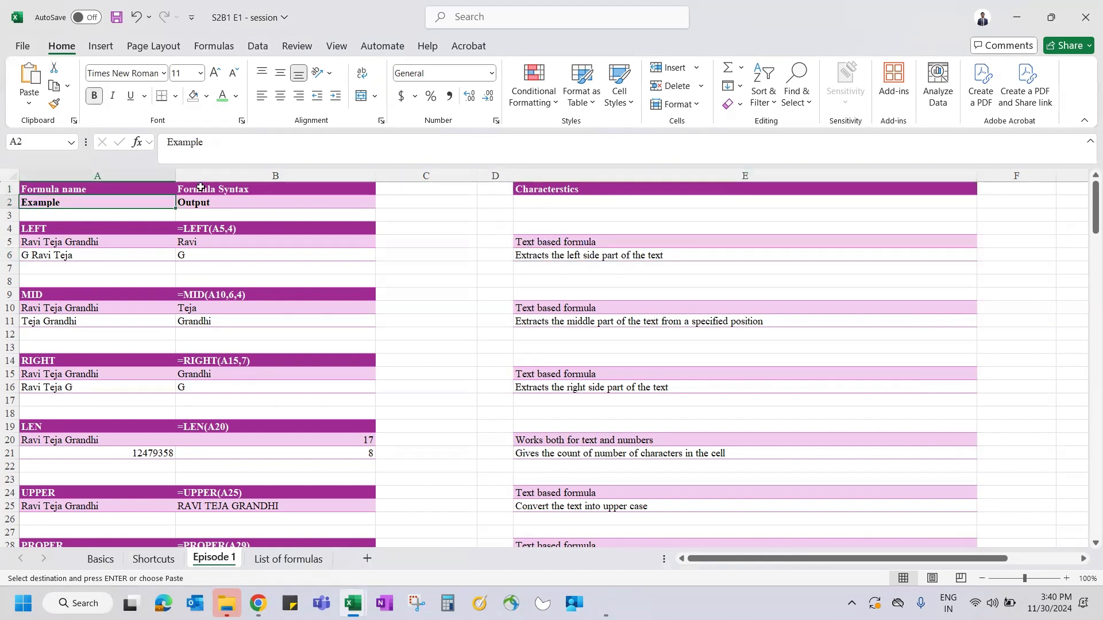
pyautogui.click(238, 230)
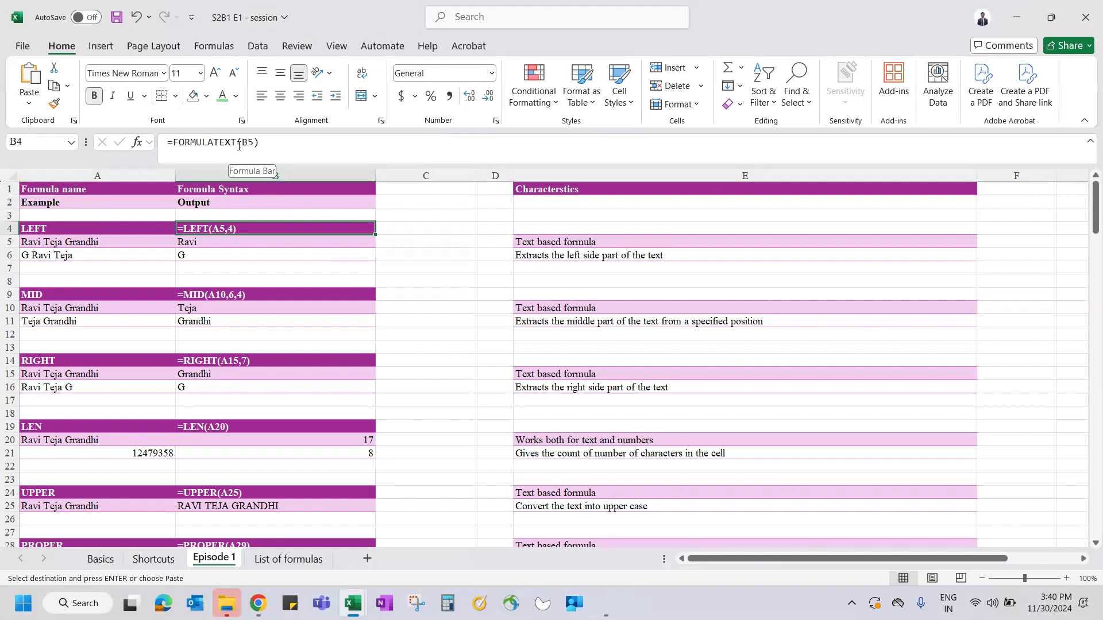
pyautogui.click(207, 241)
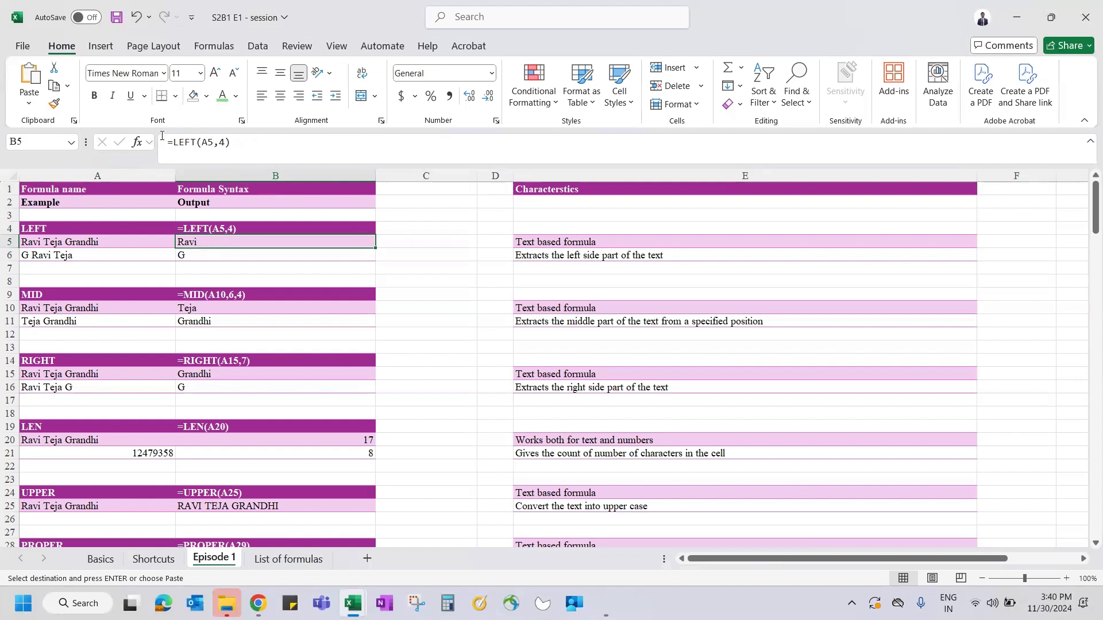
pyautogui.click(194, 229)
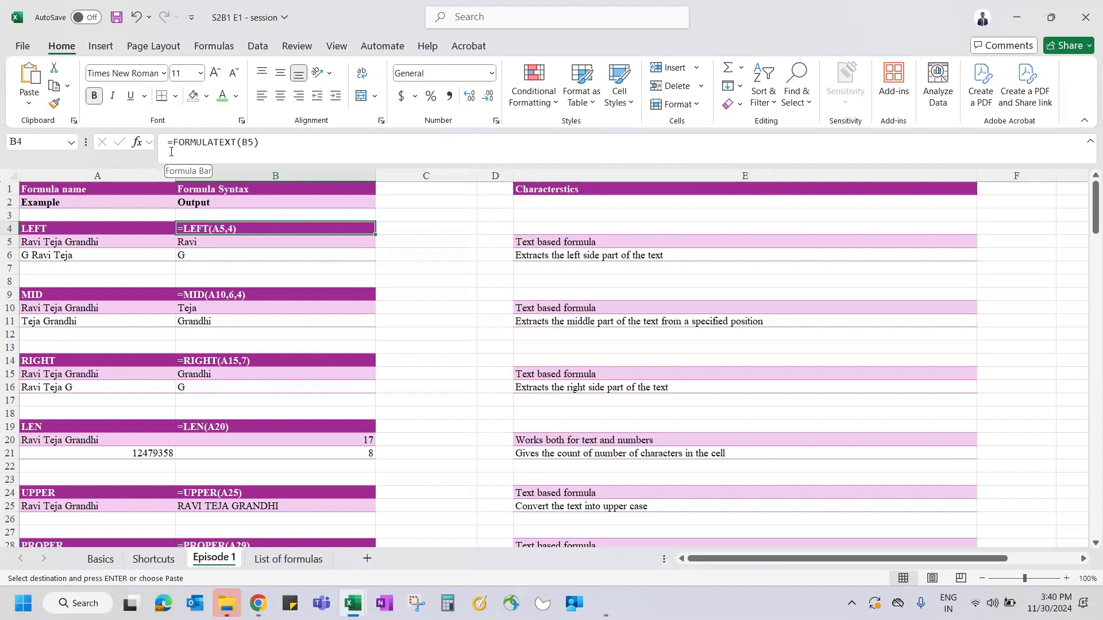
pyautogui.click(195, 243)
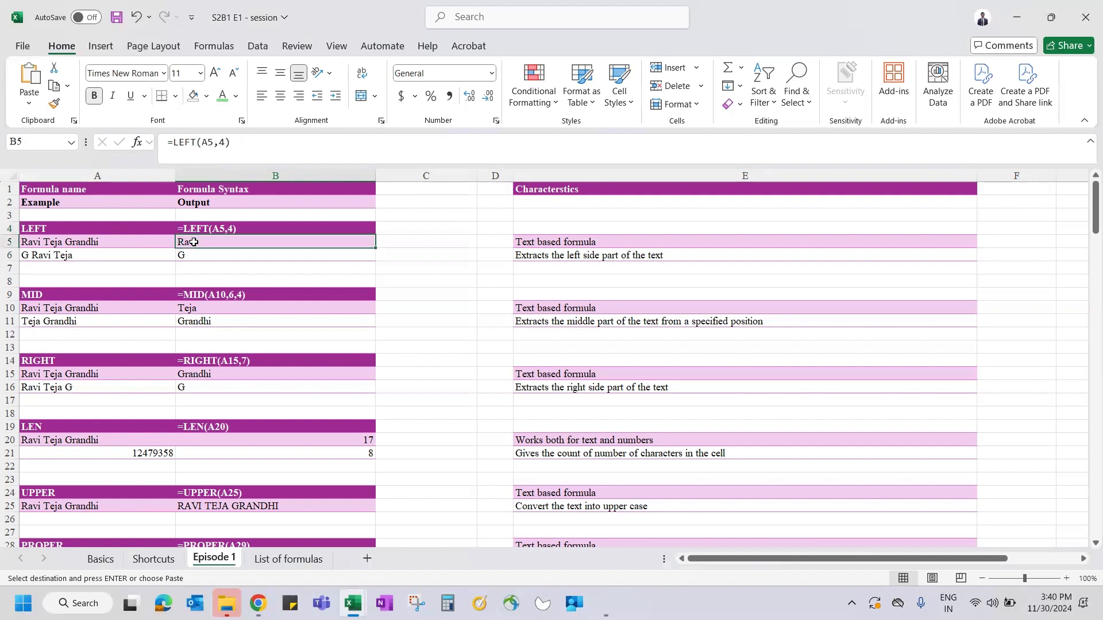
pyautogui.click(205, 296)
pyautogui.click(217, 361)
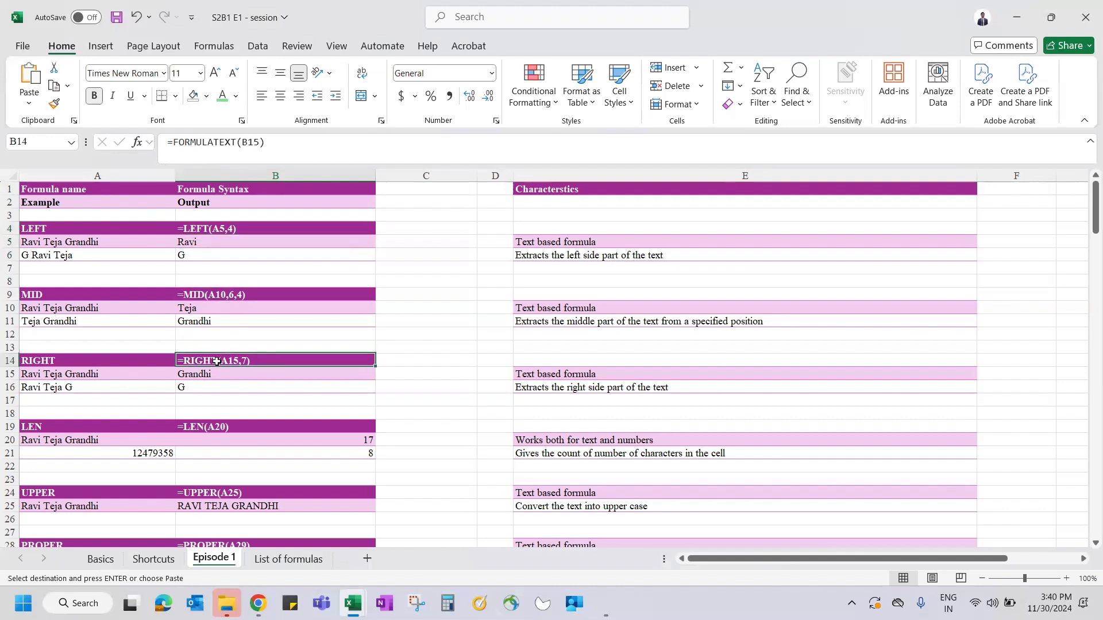
pyautogui.click(216, 430)
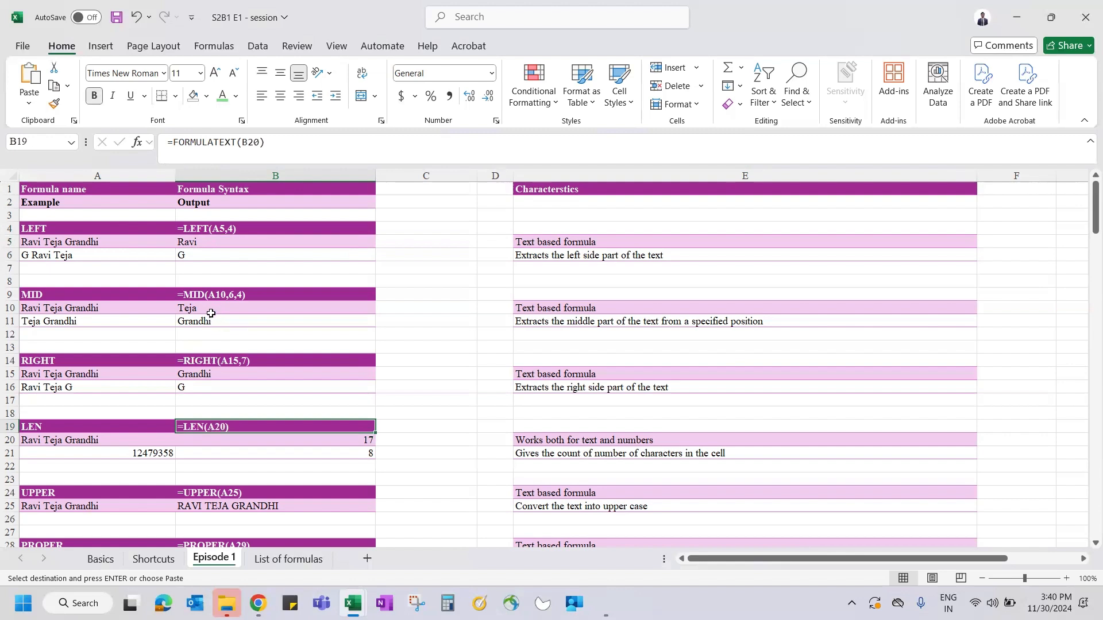
pyautogui.click(203, 298)
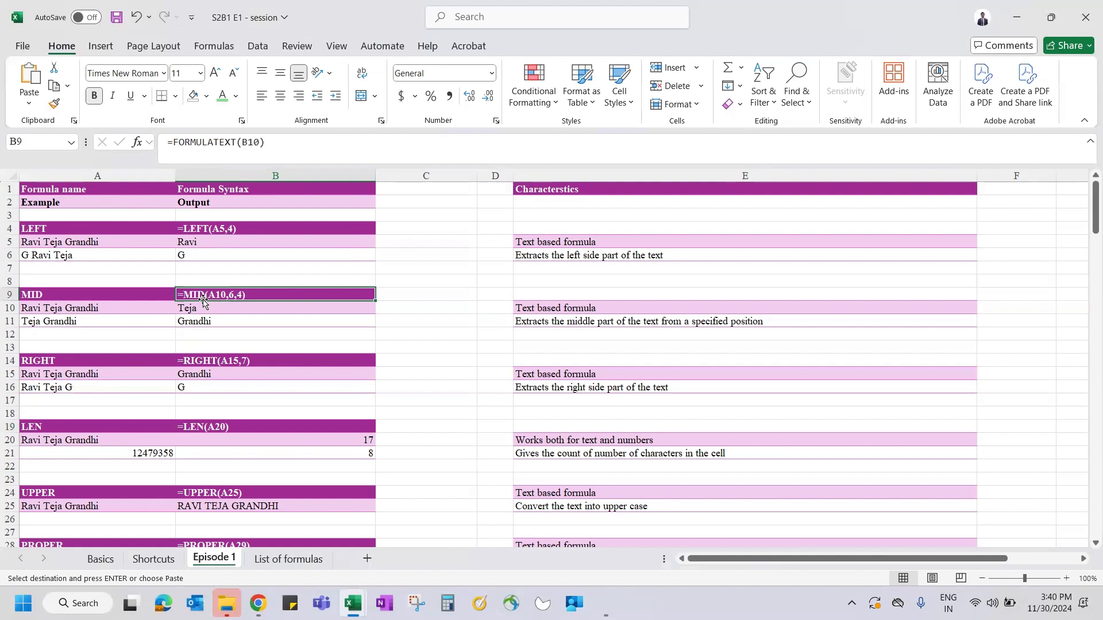
pyautogui.click(66, 228)
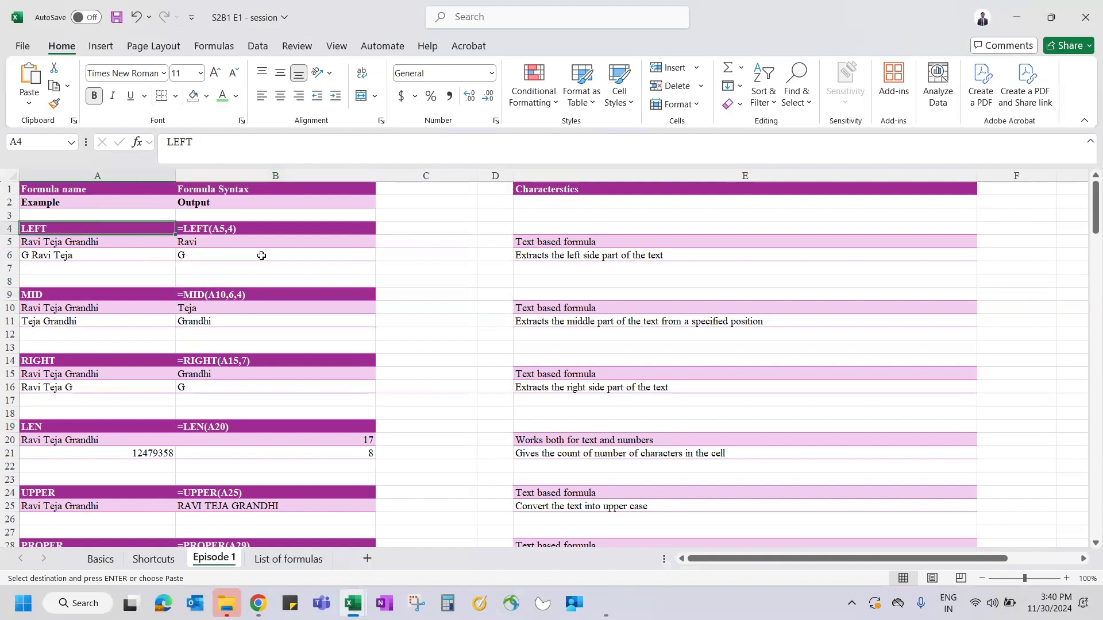
pyautogui.keyDown('ctrl'); pyautogui.click(30, 297); pyautogui.keyUp('ctrl')
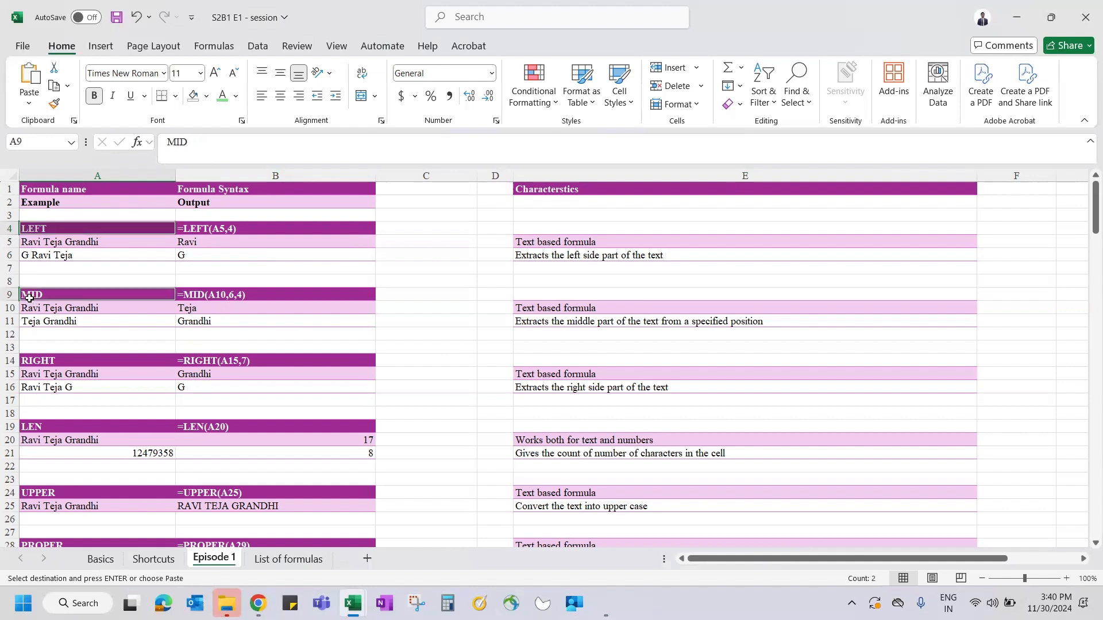
pyautogui.keyDown('ctrl'); pyautogui.click(51, 364); pyautogui.keyUp('ctrl')
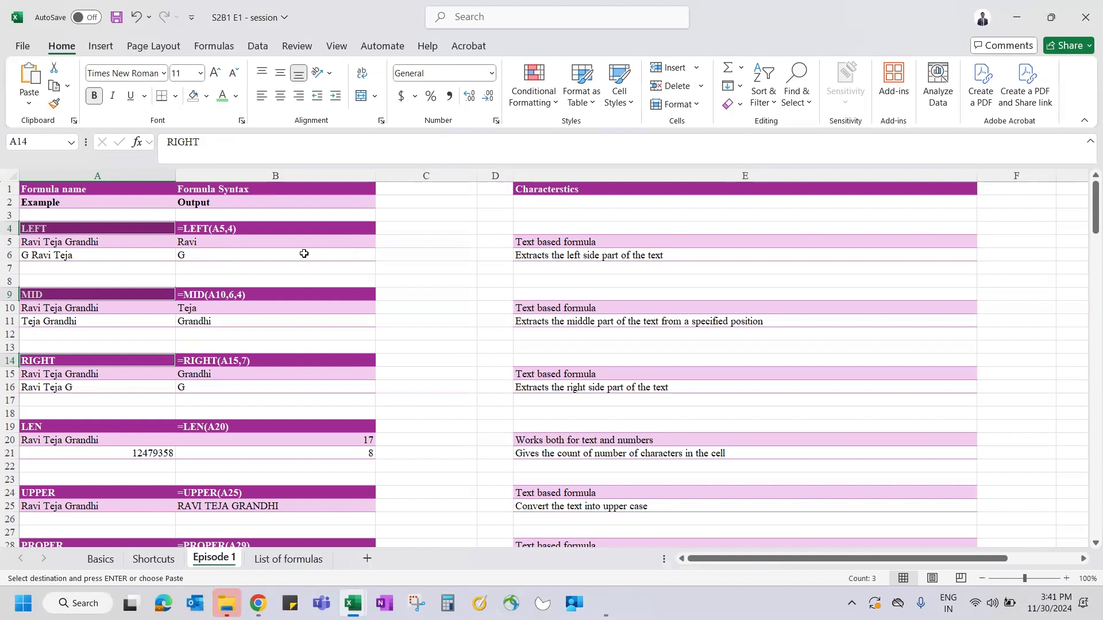
pyautogui.click(241, 241)
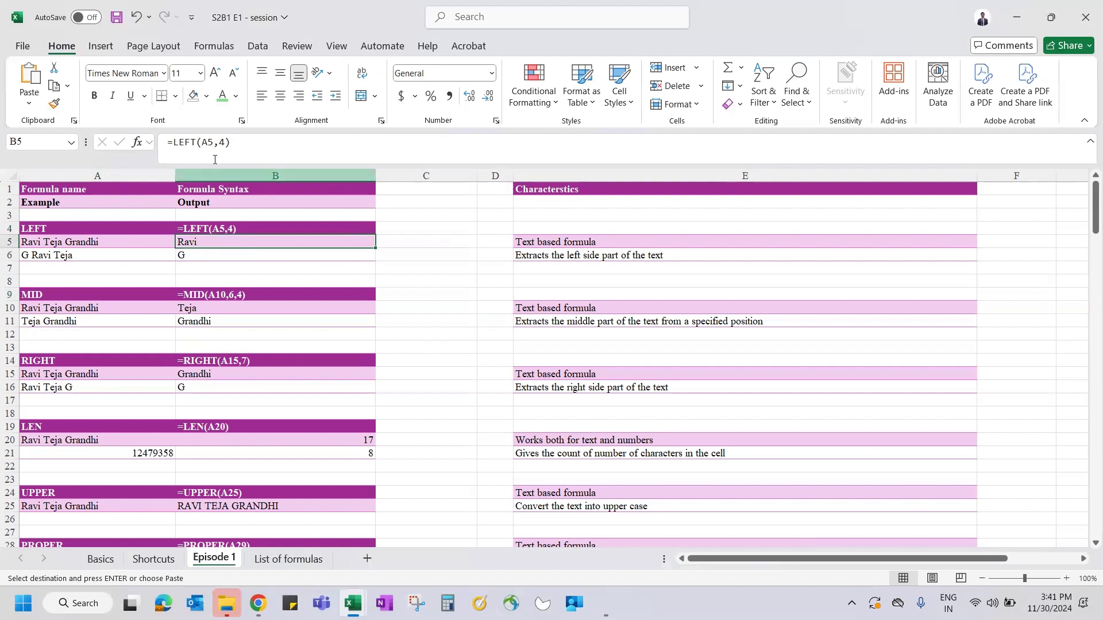
# - Start B5's formula as =LEFT( by choosing LEFT from the autocomplete suggestions
pyautogui.write('=lef')
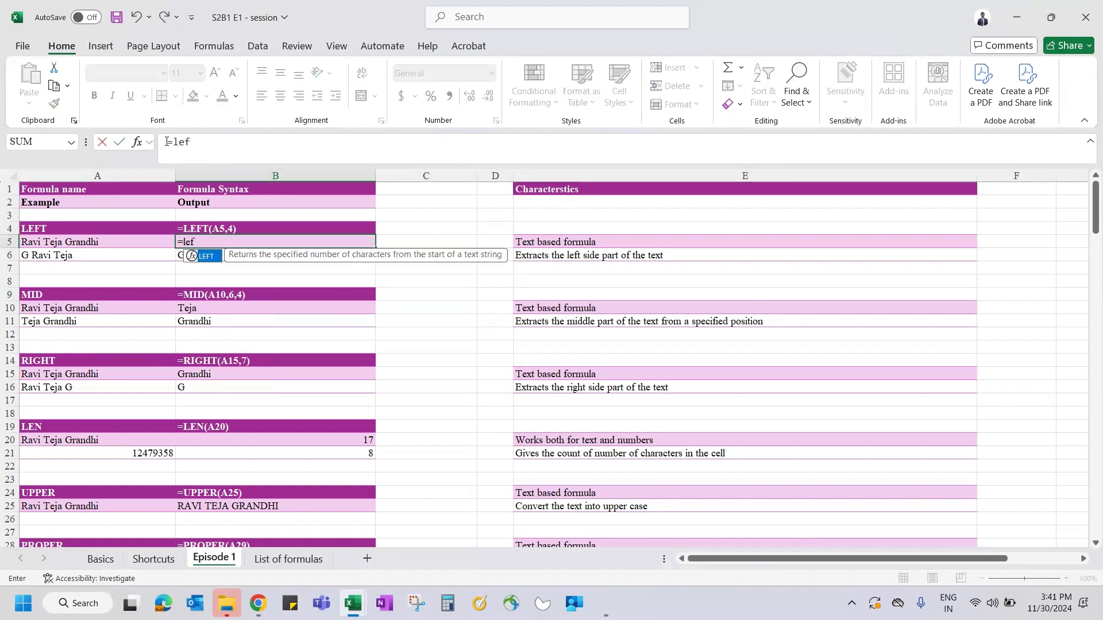
pyautogui.press('BackSpace')
pyautogui.press('BackSpace')
pyautogui.press('BackSpace')
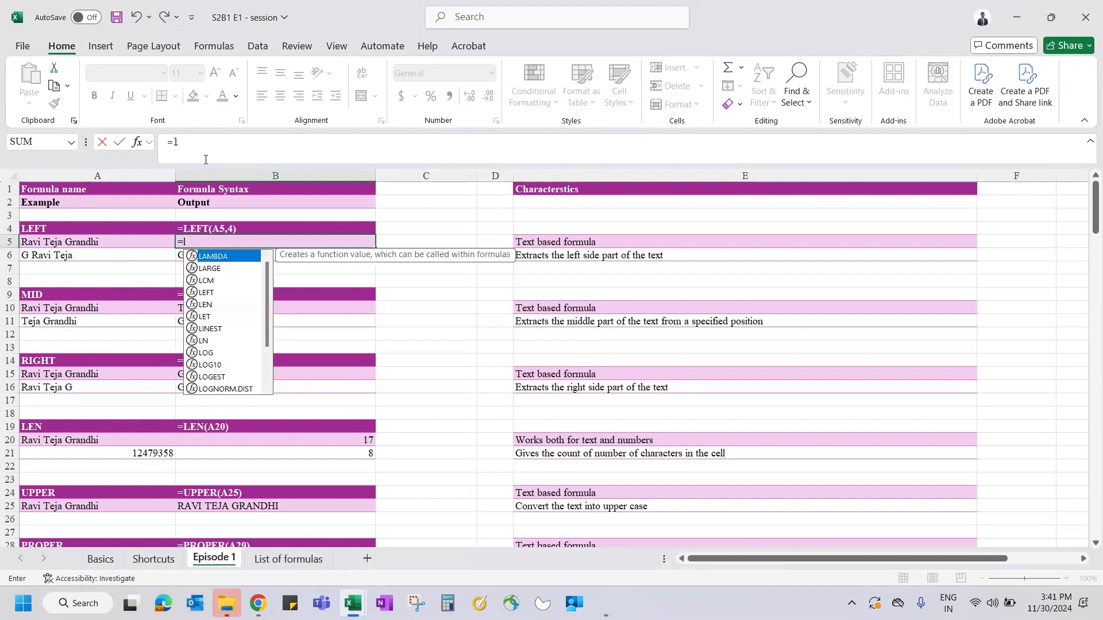
pyautogui.write('lef')
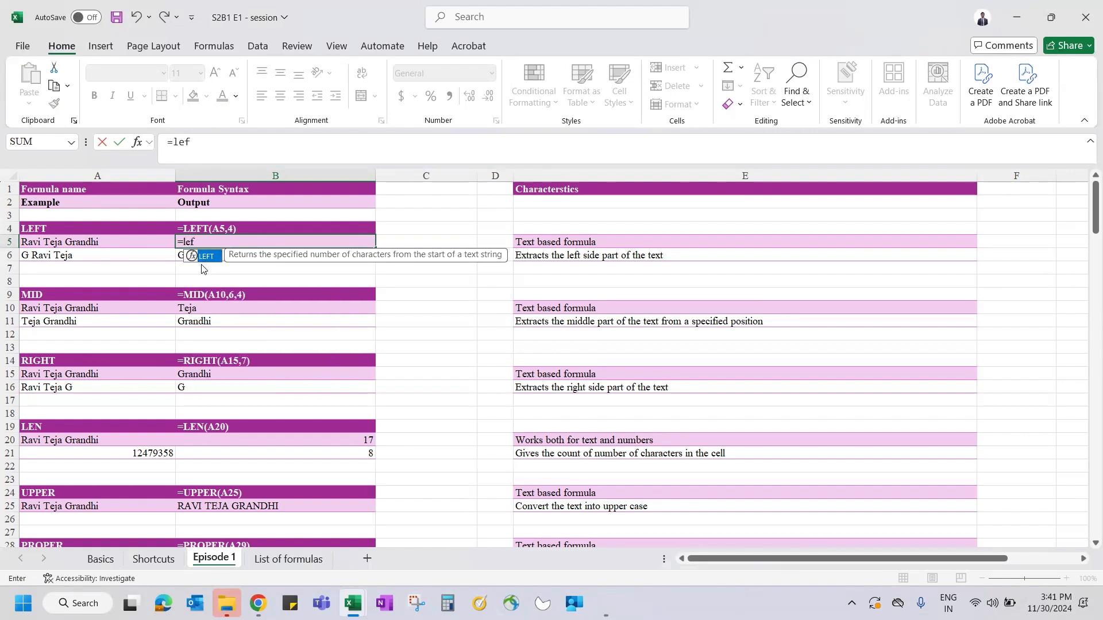
pyautogui.press('BackSpace')
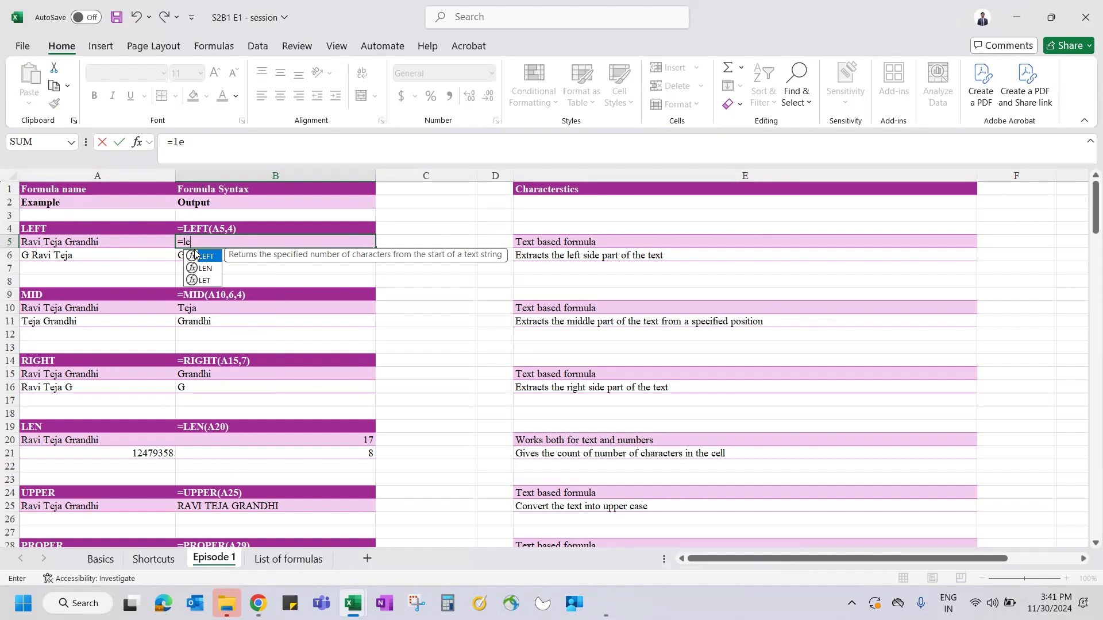
pyautogui.press('Down')
pyautogui.press('Up')
pyautogui.press('Down')
pyautogui.press('Down')
pyautogui.press('Up')
pyautogui.press('Down')
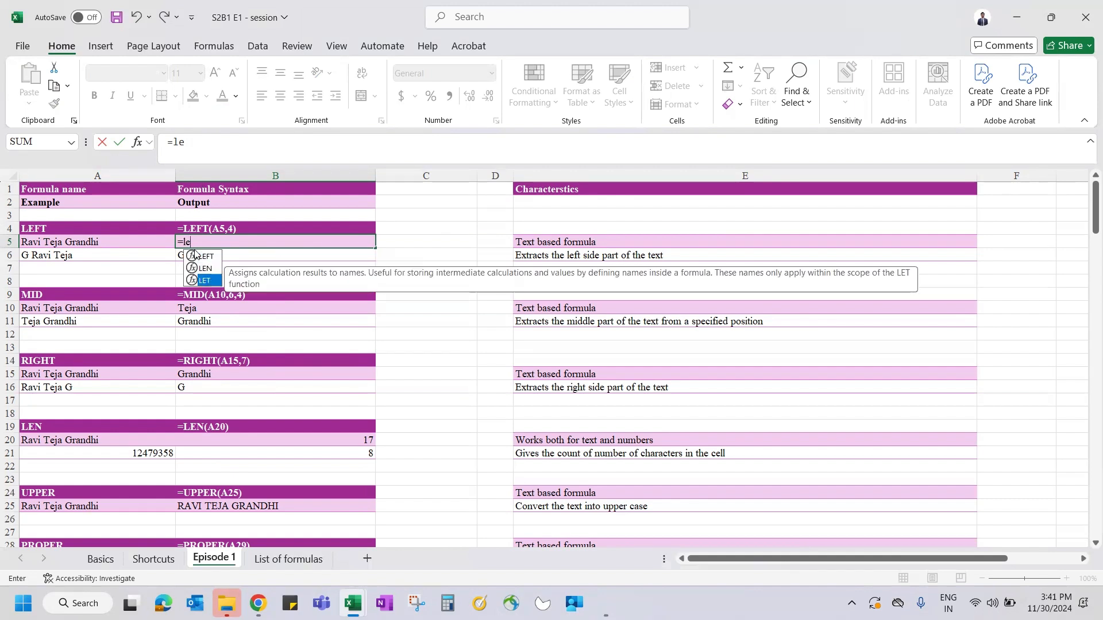
pyautogui.press('Up')
pyautogui.press('Up')
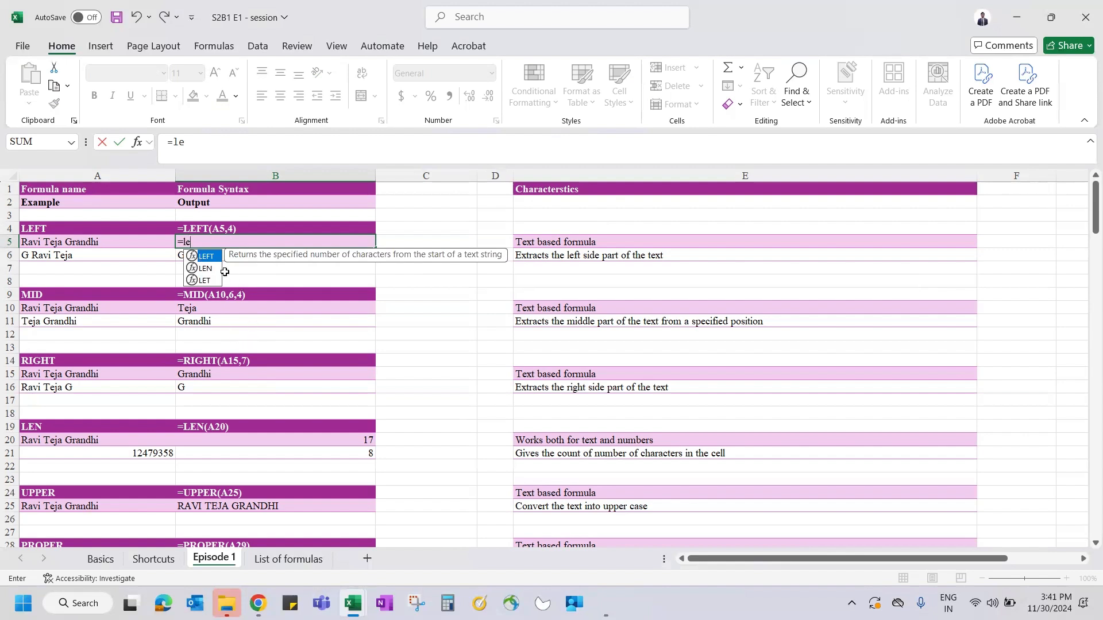
pyautogui.press('Tab')
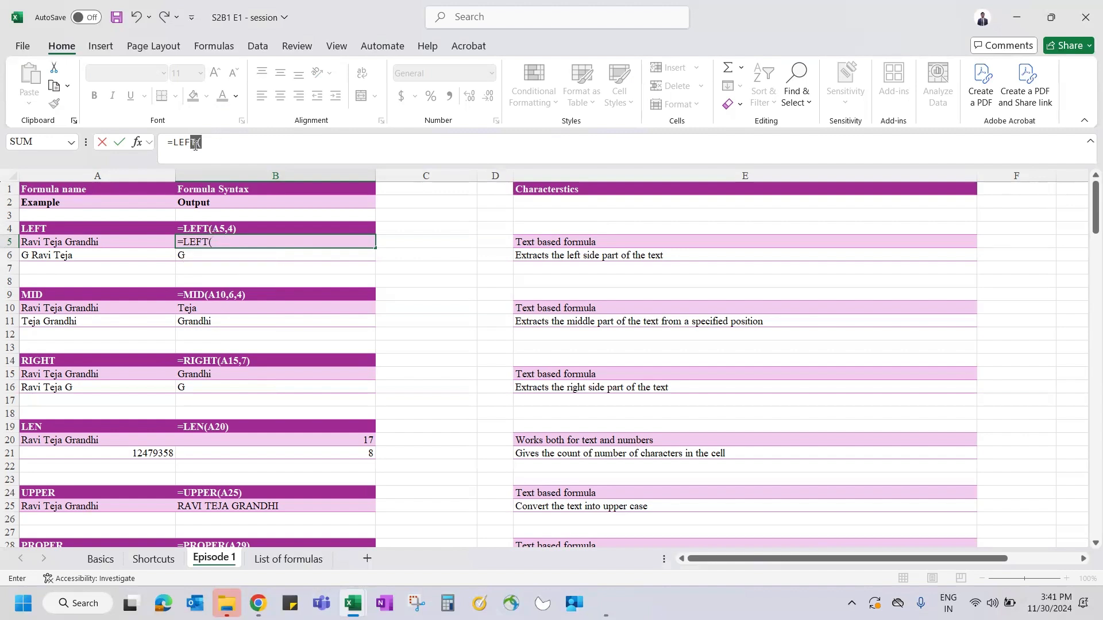
# - Bring up LEFT's Function Arguments with empty Text and Num_chars fields
pyautogui.moveTo(201, 144); pyautogui.dragTo(197, 145)
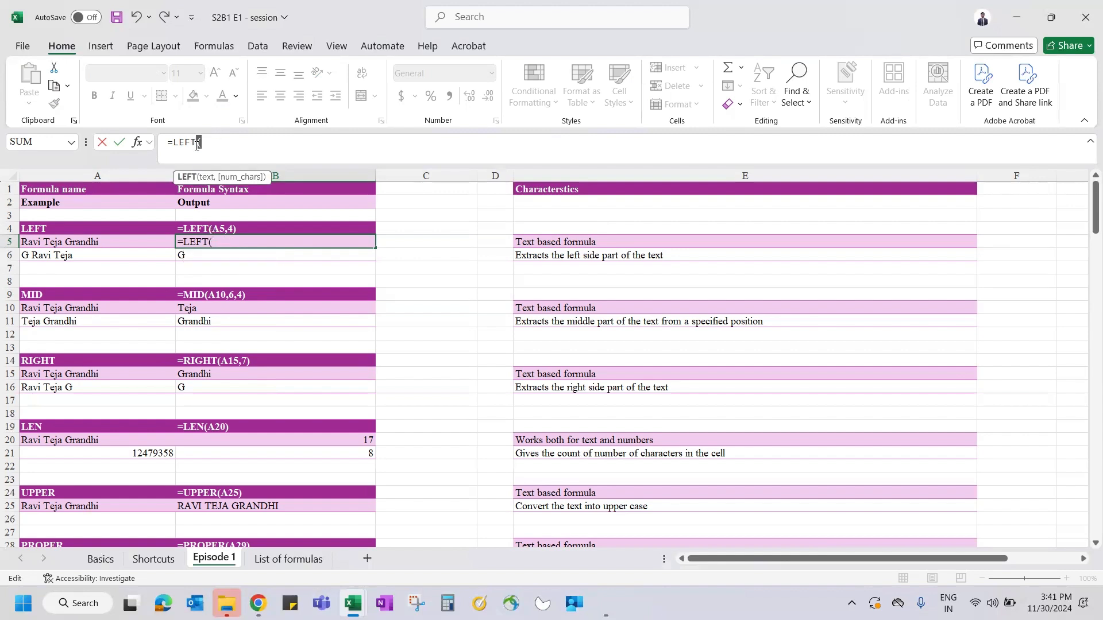
pyautogui.click(217, 146)
pyautogui.click(136, 142)
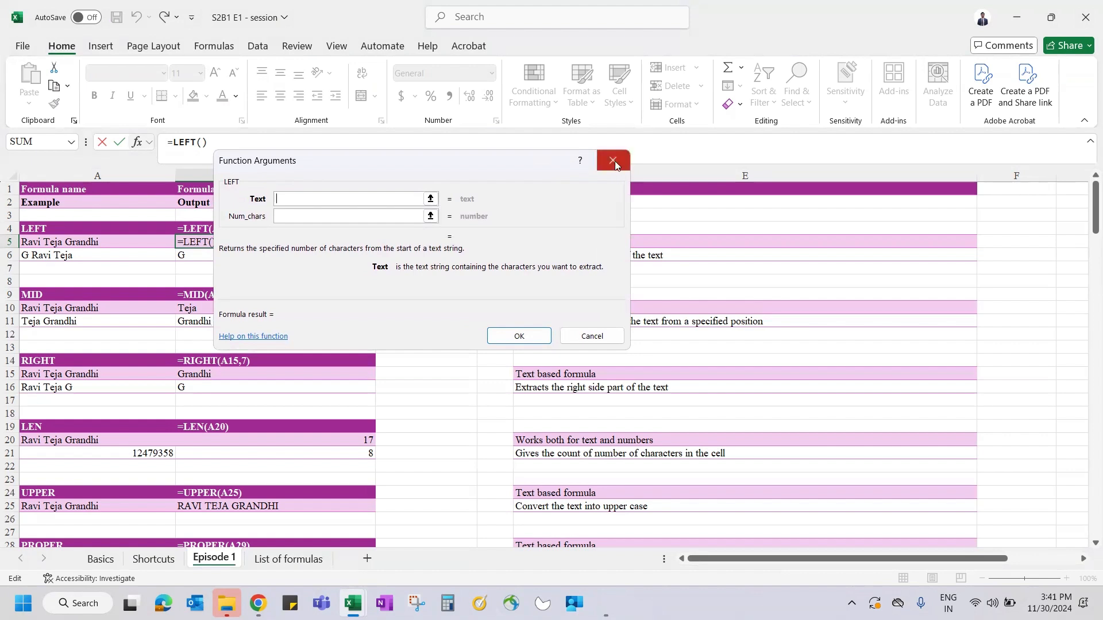
pyautogui.click(612, 160)
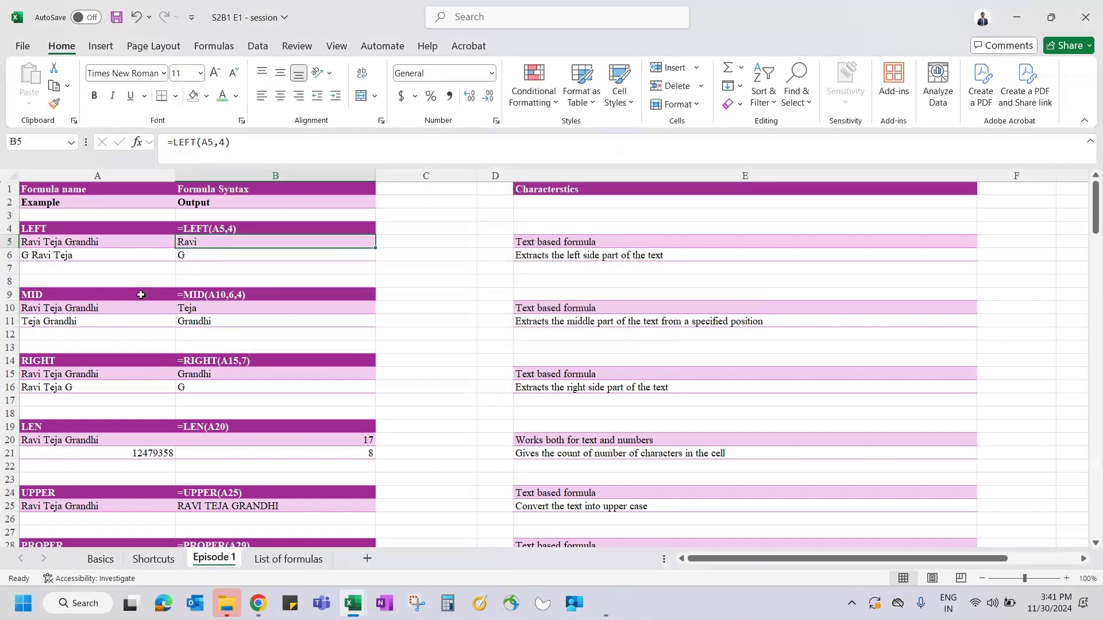
pyautogui.moveTo(256, 154); pyautogui.dragTo(202, 142)
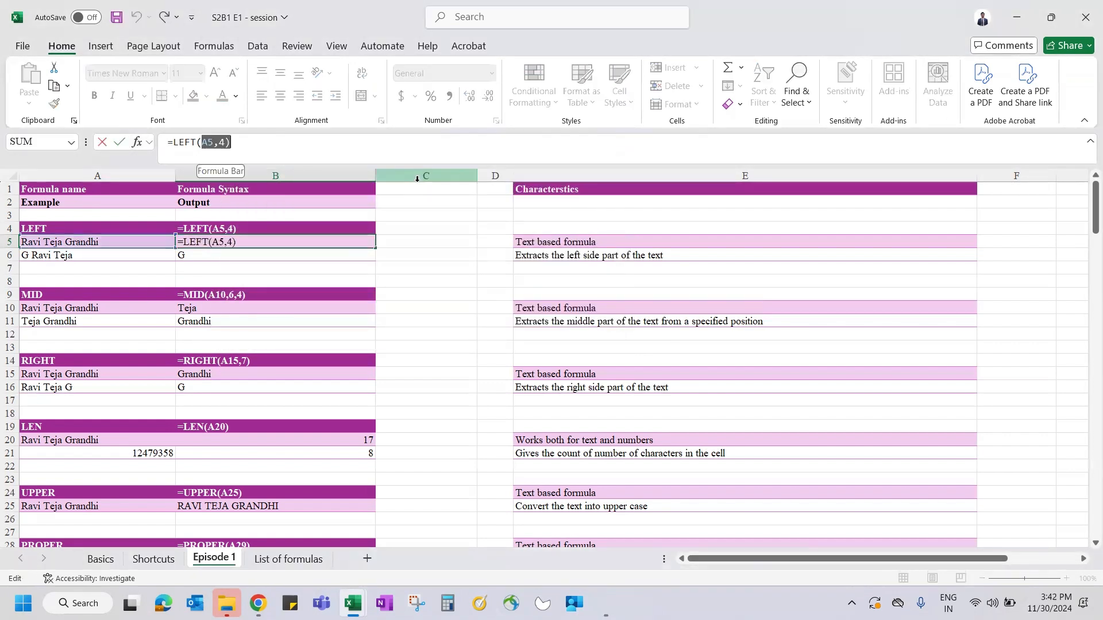
pyautogui.click(89, 243)
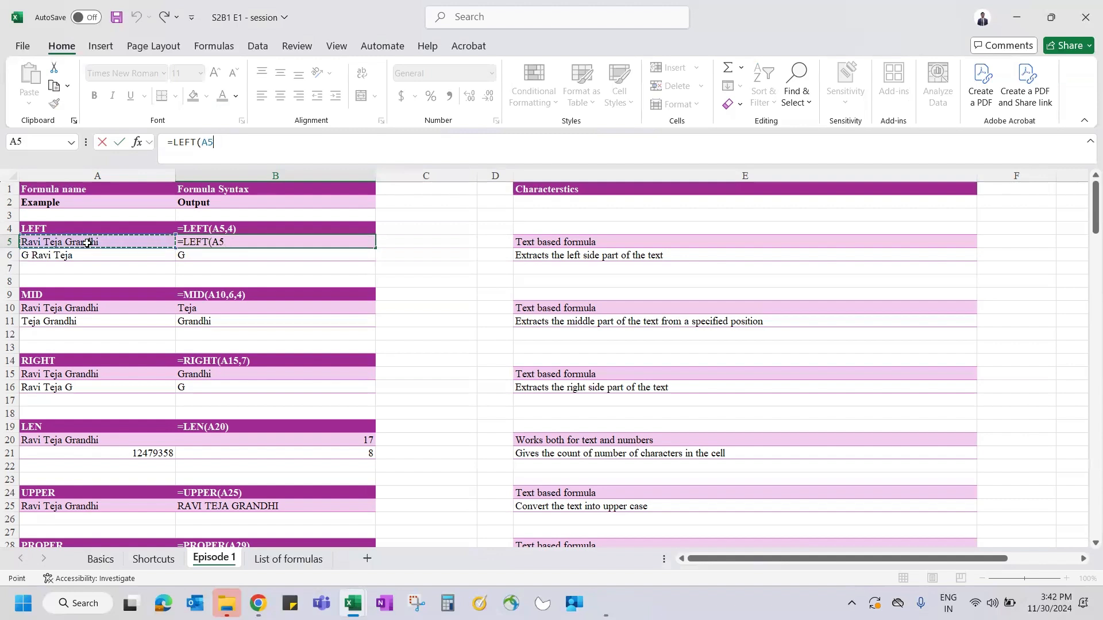
pyautogui.write(',')
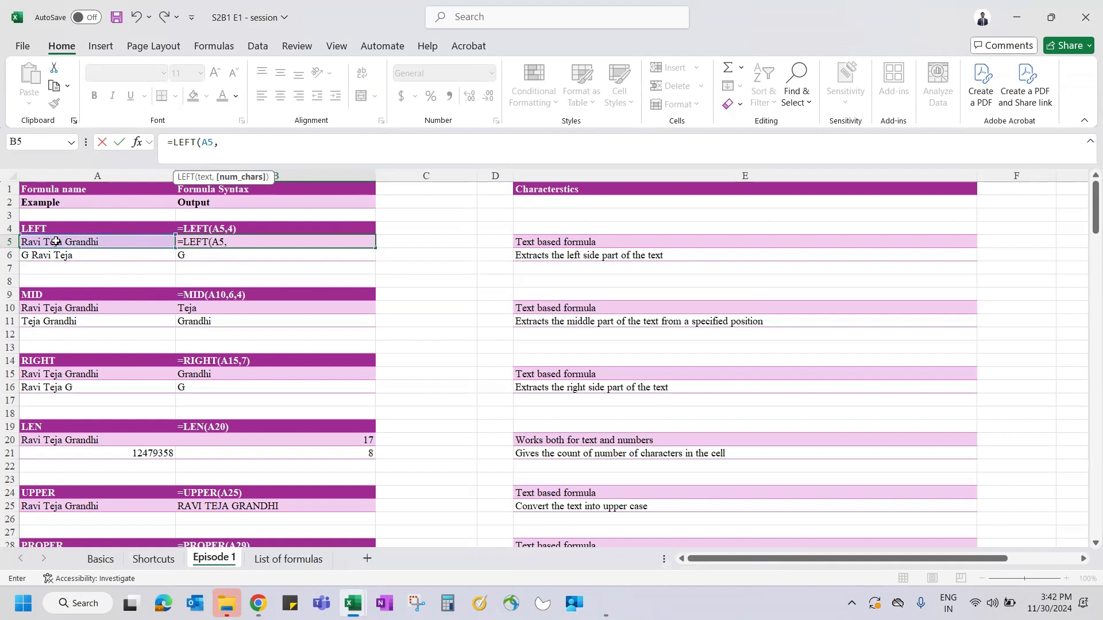
pyautogui.write('4)')
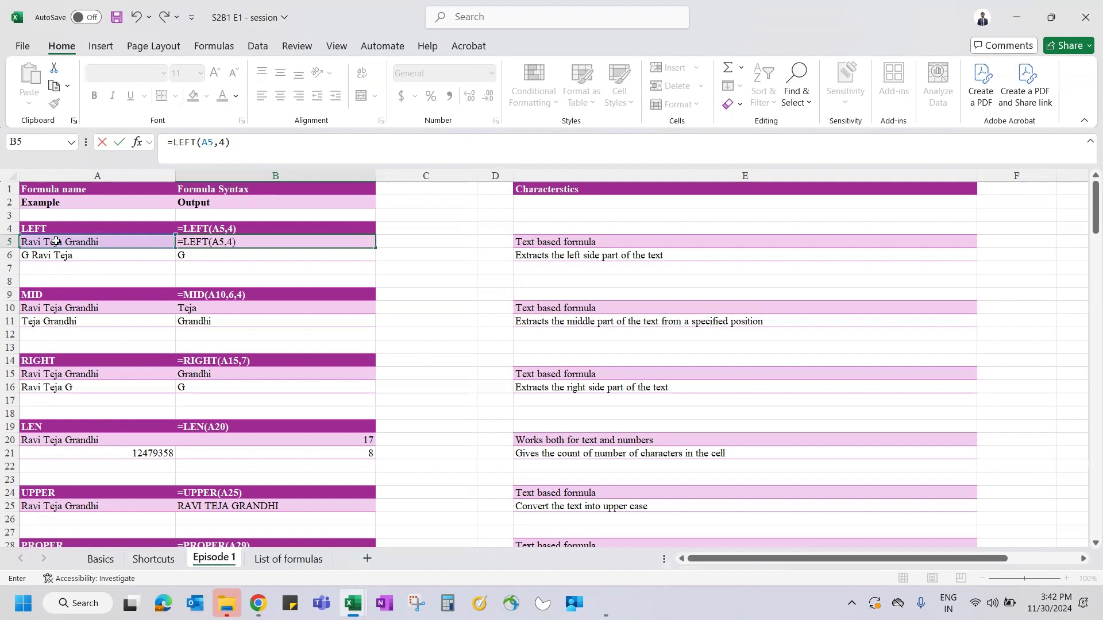
pyautogui.press('Return')
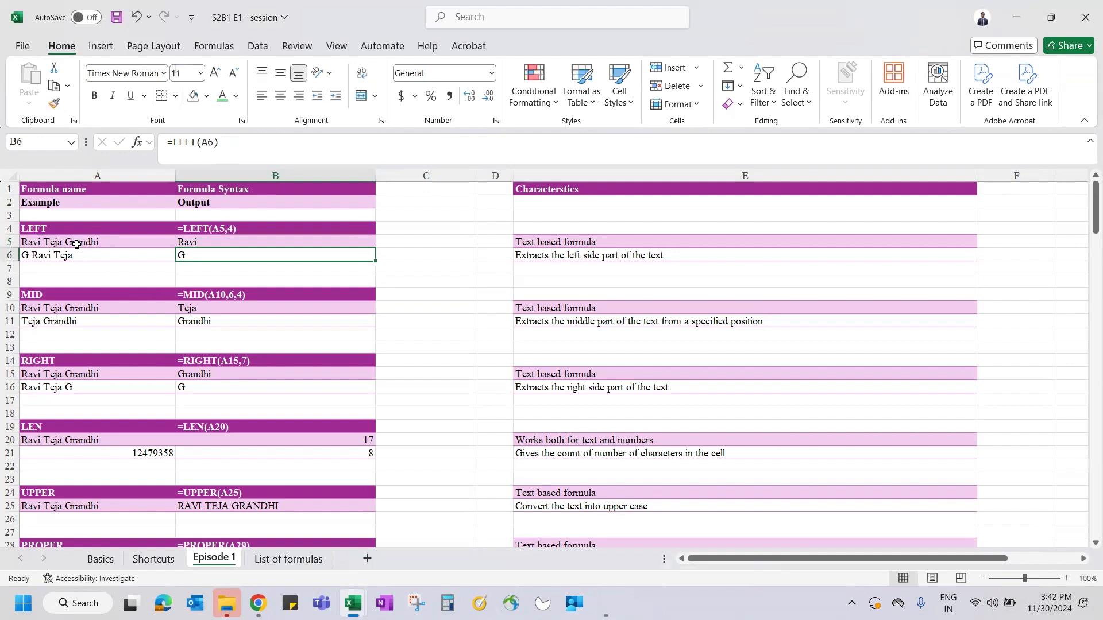
pyautogui.hotkey('alt', 'Tab')
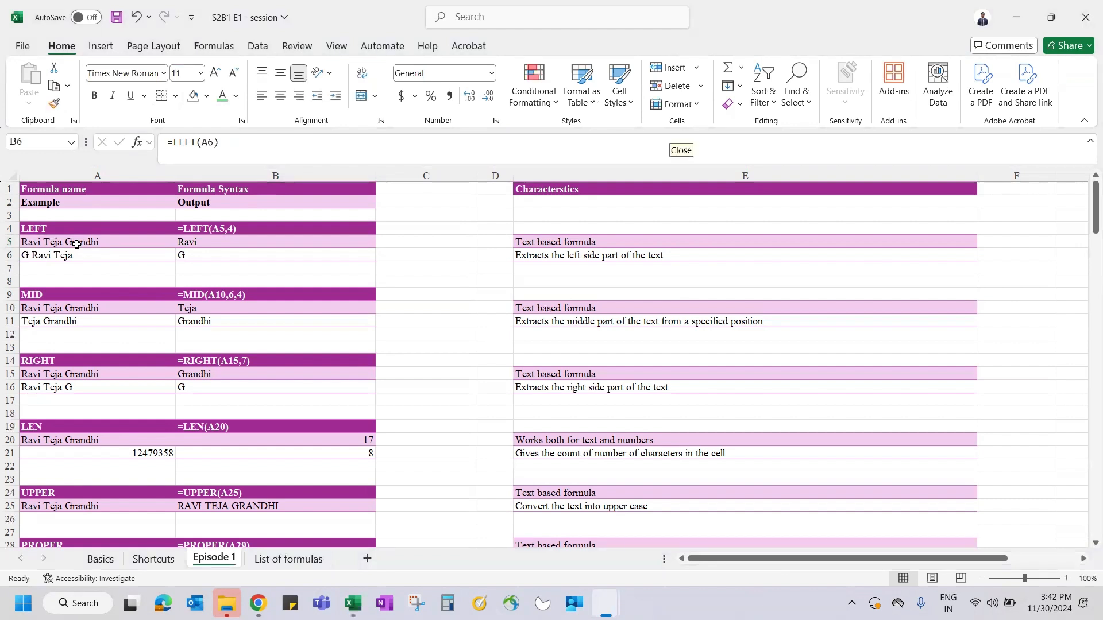
pyautogui.hotkey('alt', 'Tab')
pyautogui.click(201, 242)
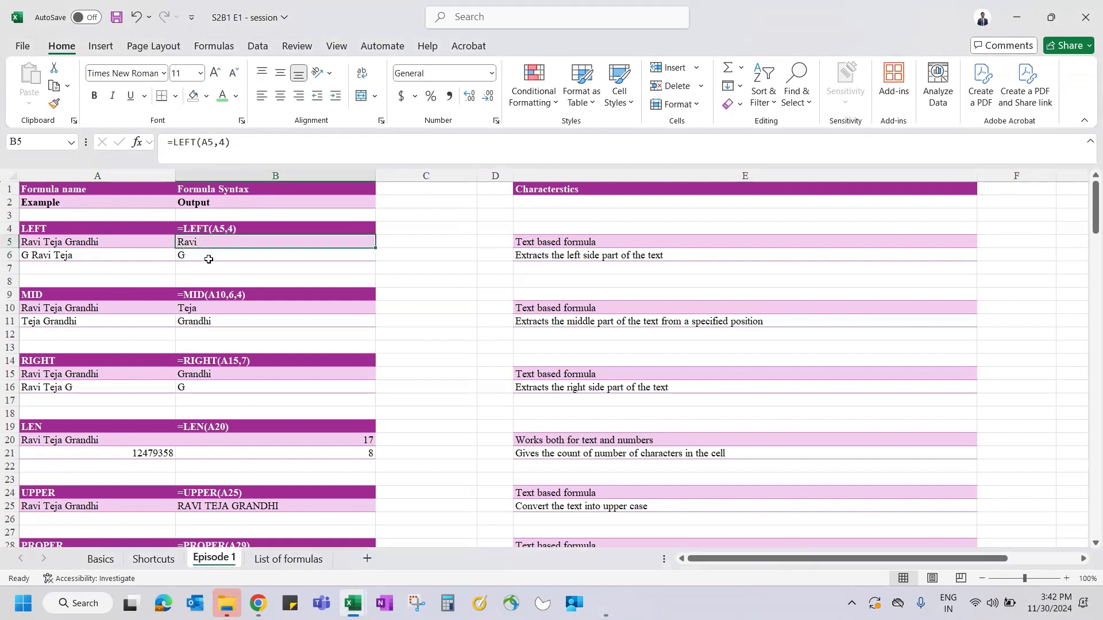
pyautogui.doubleClick(184, 242)
pyautogui.press('Escape')
pyautogui.doubleClick(244, 253)
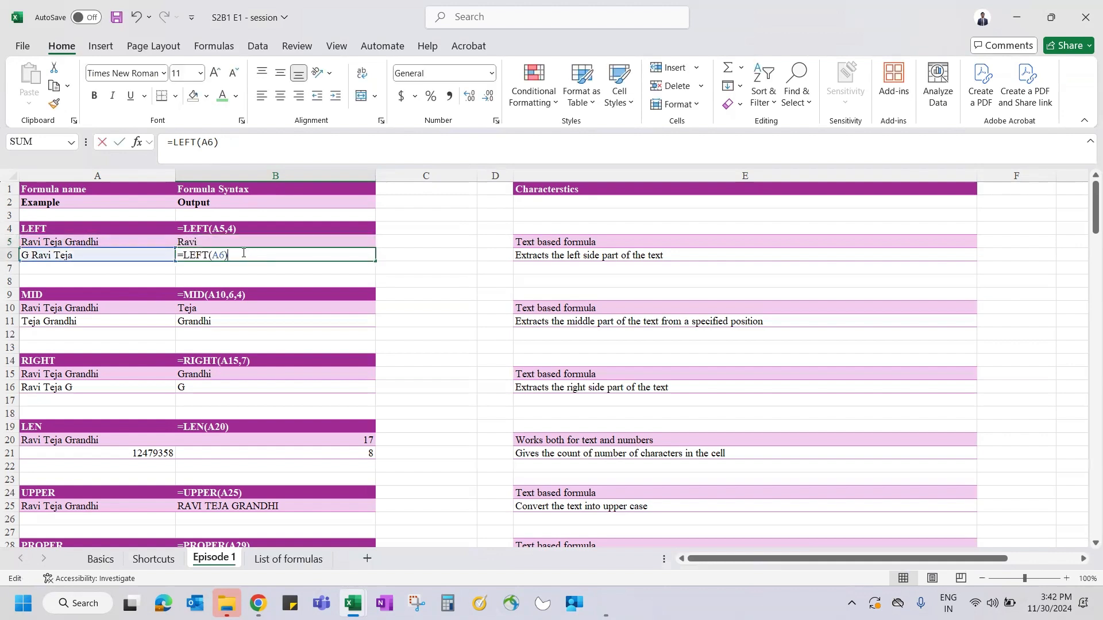
pyautogui.press('BackSpace')
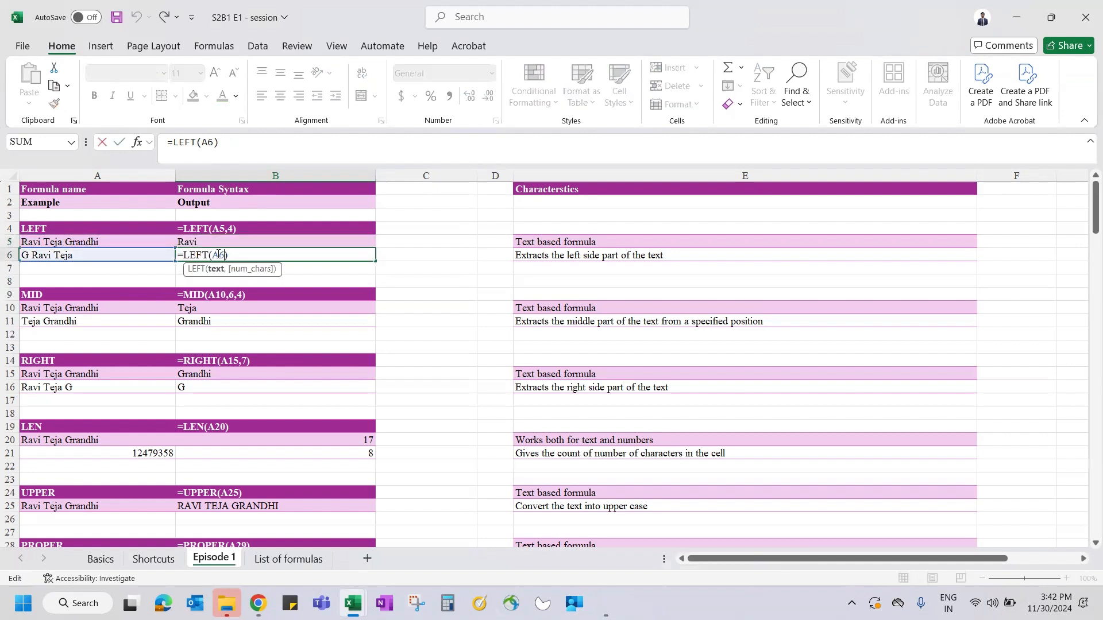
pyautogui.hotkey('ctrl', 'Return')
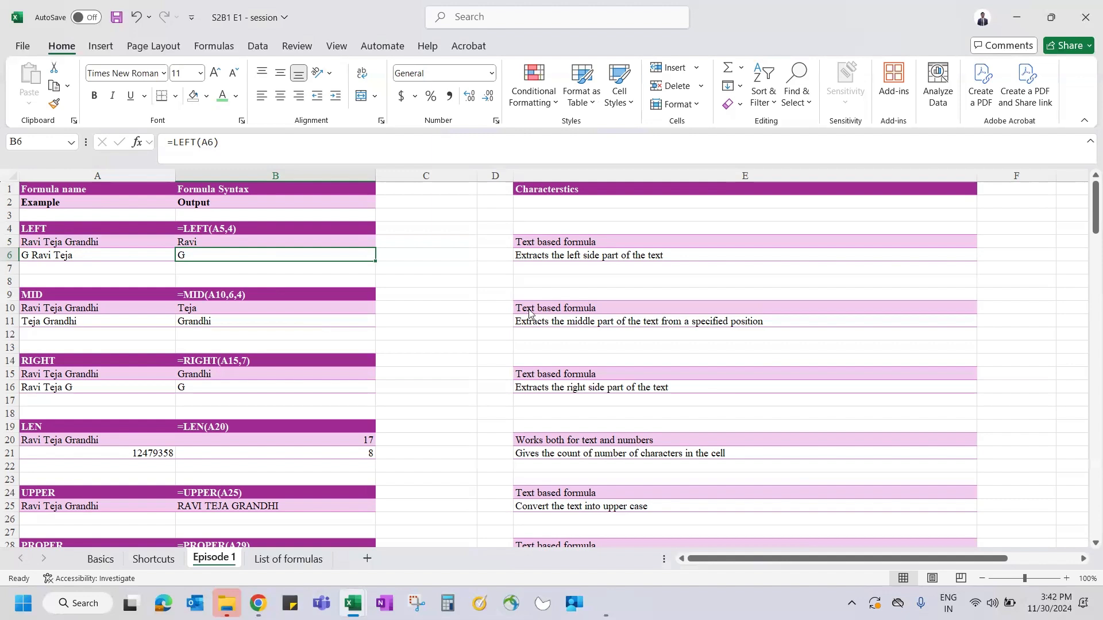
pyautogui.click(330, 259)
pyautogui.hotkey('ctrl', 'c')
pyautogui.hotkey('ctrl', 'alt', 'v')
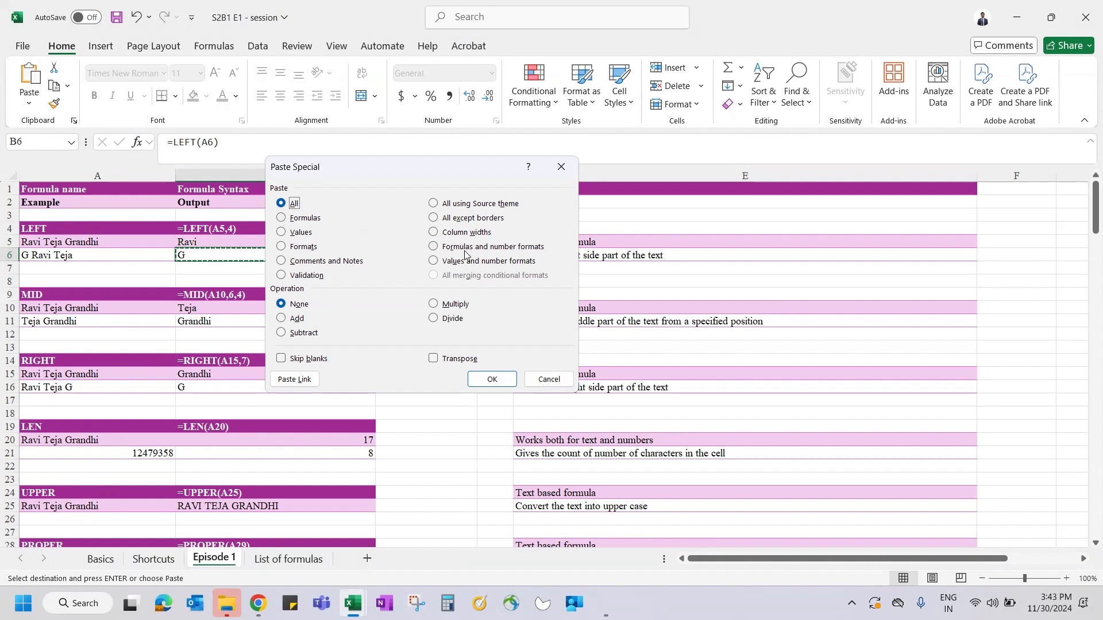
pyautogui.click(562, 167)
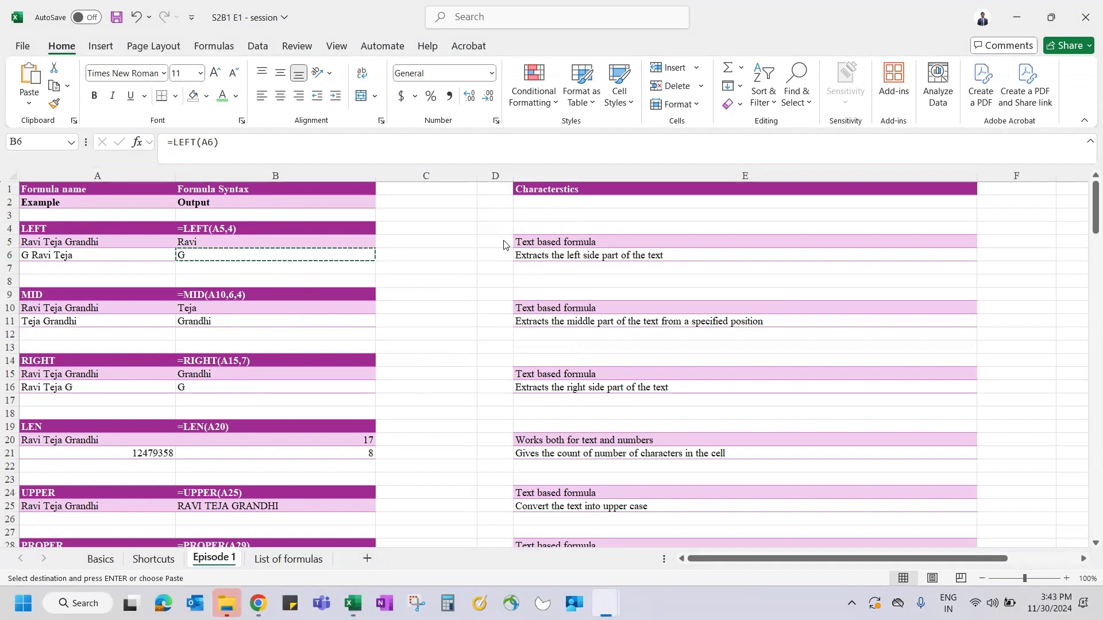
pyautogui.click(260, 241)
pyautogui.press('Escape')
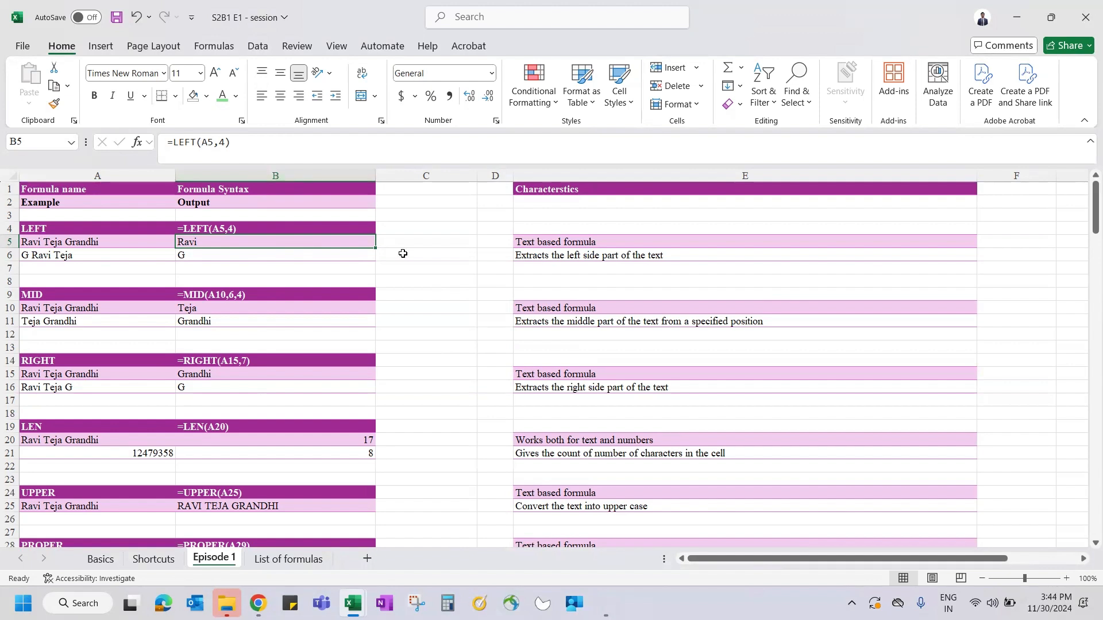
pyautogui.hotkey('ctrl', 'c')
pyautogui.hotkey('ctrl', 'alt', 'v')
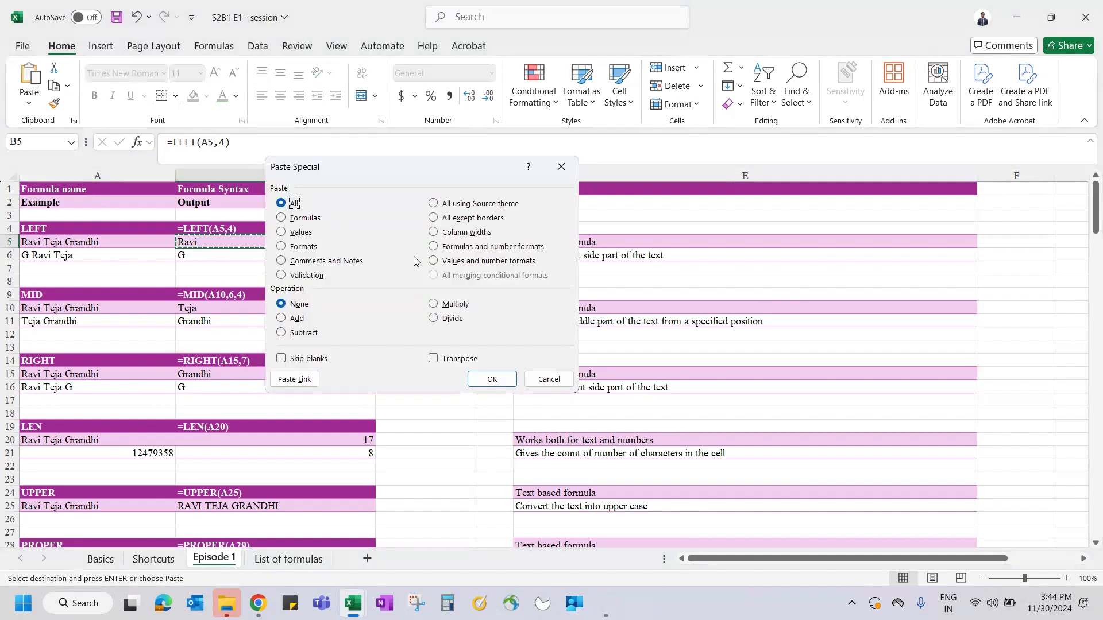
pyautogui.click(561, 167)
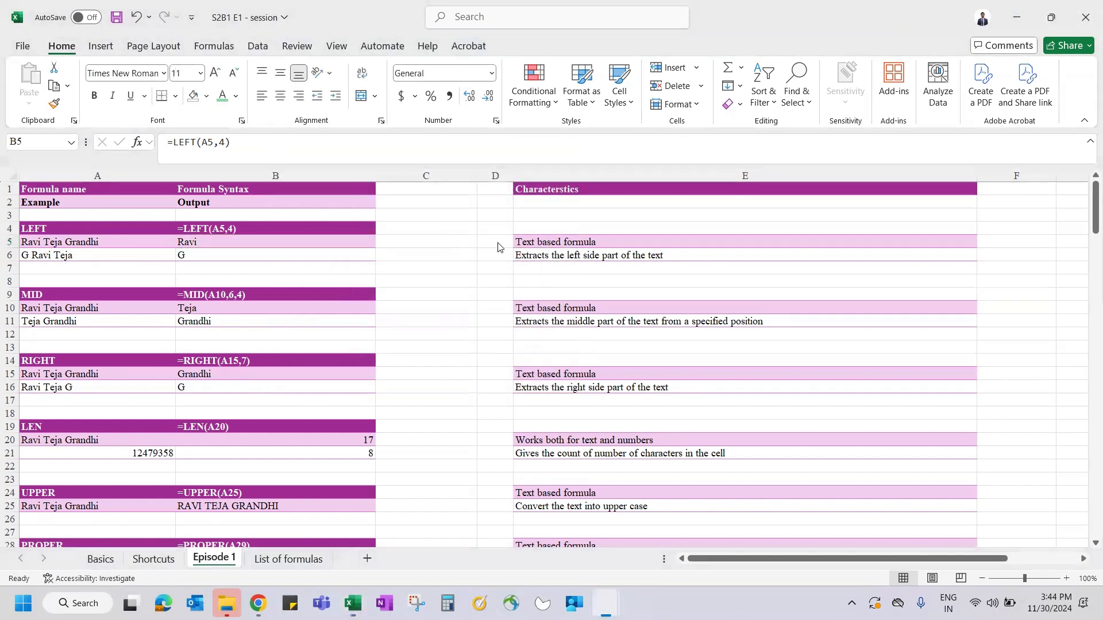
pyautogui.click(266, 239)
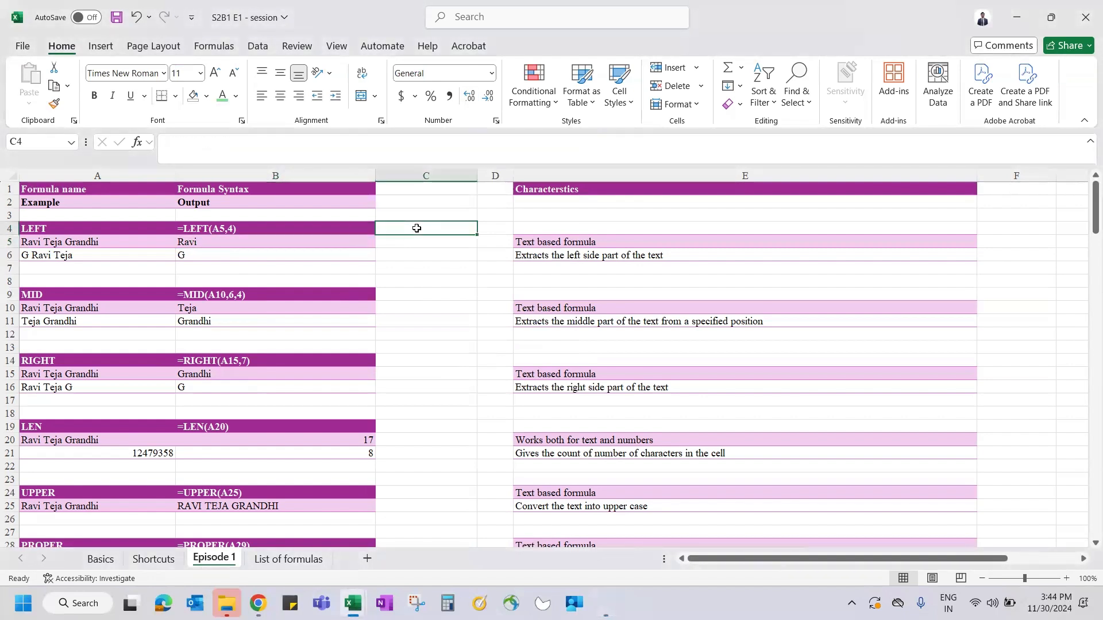
pyautogui.write('=')
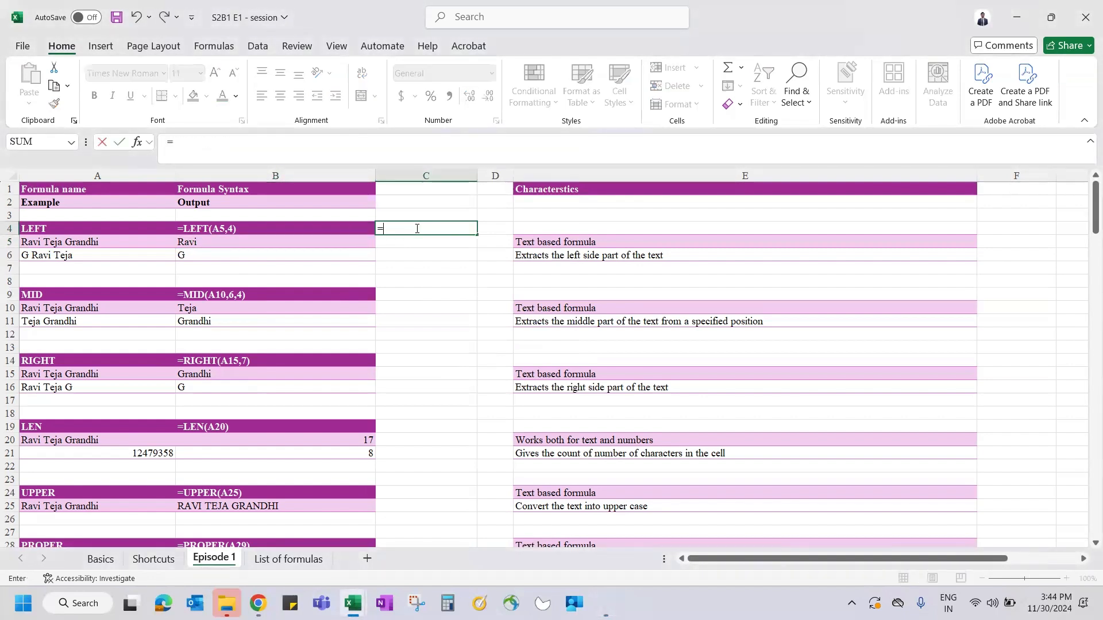
pyautogui.write('formu')
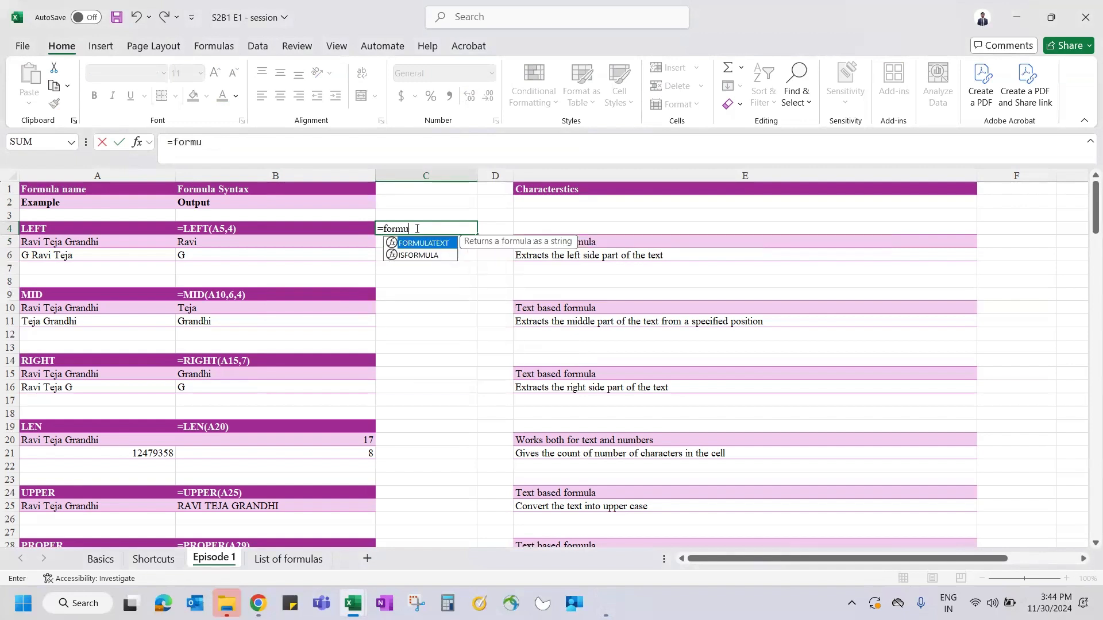
pyautogui.press('Tab')
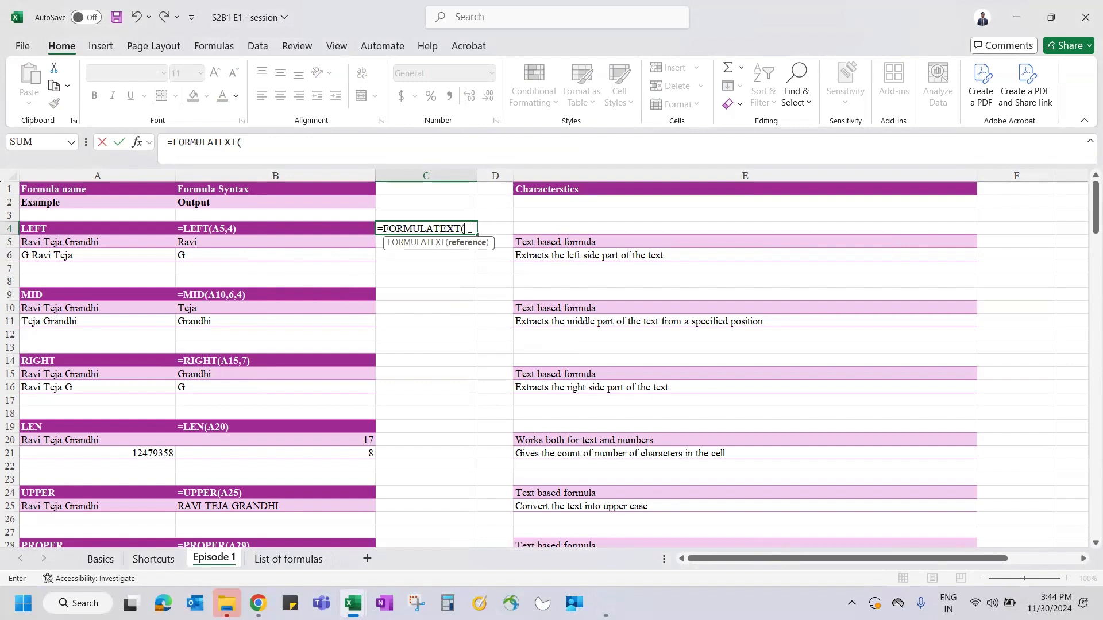
pyautogui.click(213, 317)
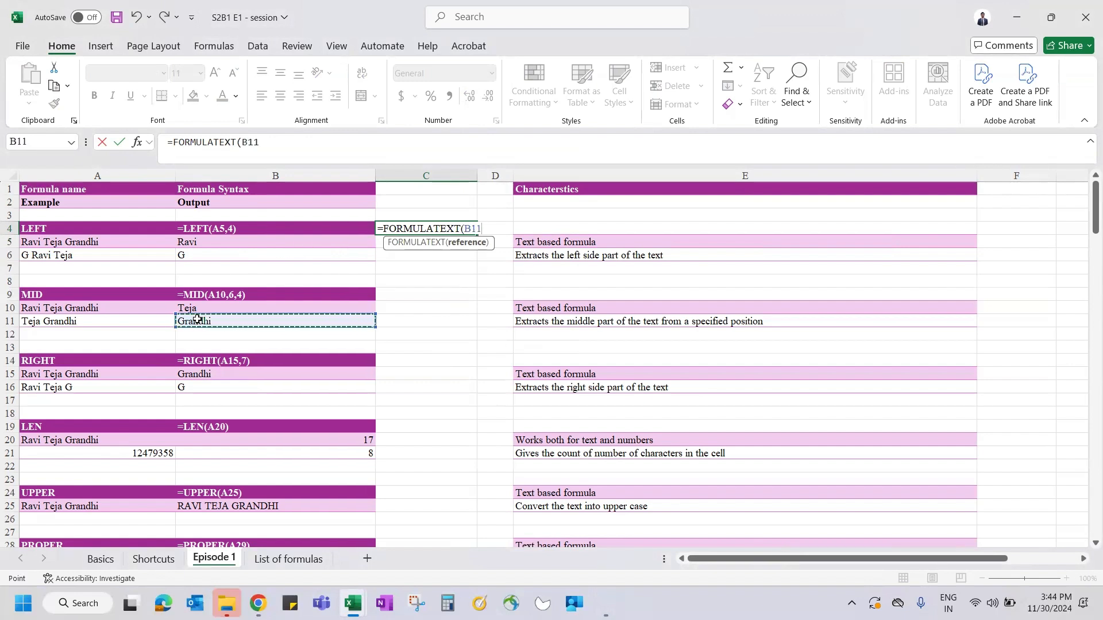
pyautogui.write(')')
pyautogui.press('Return')
pyautogui.press('Up')
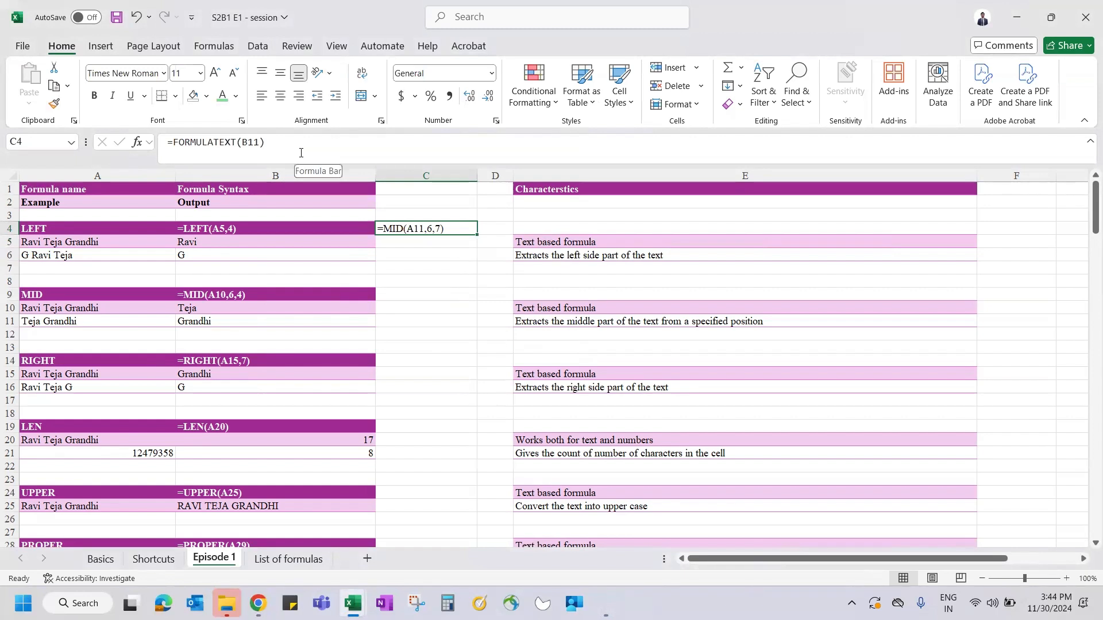
pyautogui.press('Down')
pyautogui.write('=formu')
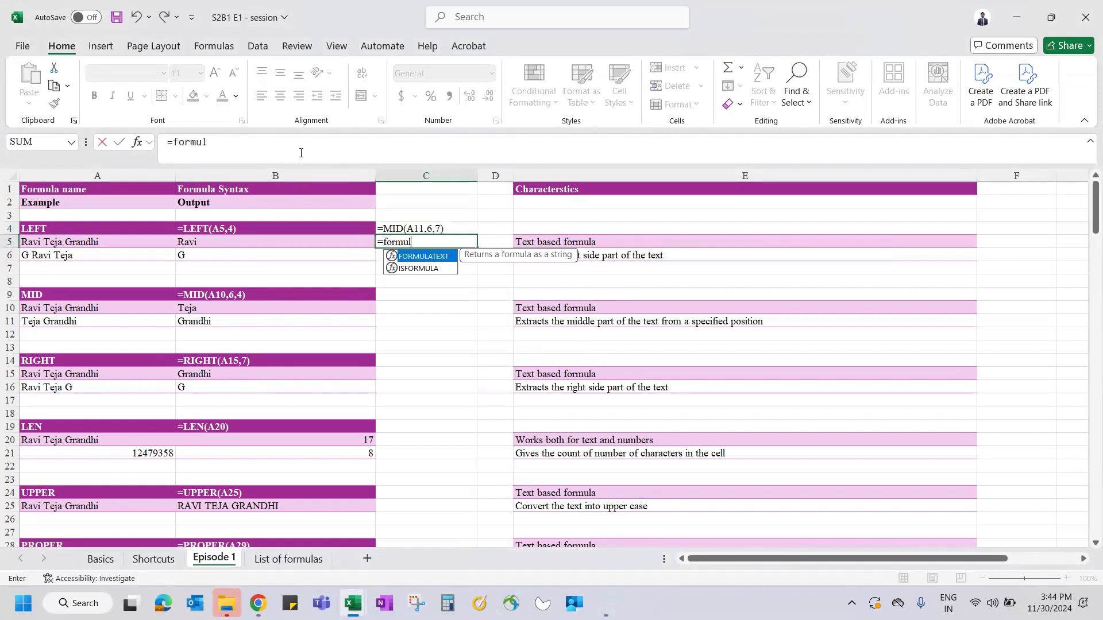
pyautogui.press('Tab')
pyautogui.click(269, 446)
pyautogui.press('Return')
pyautogui.press('Up')
pyautogui.press('Down')
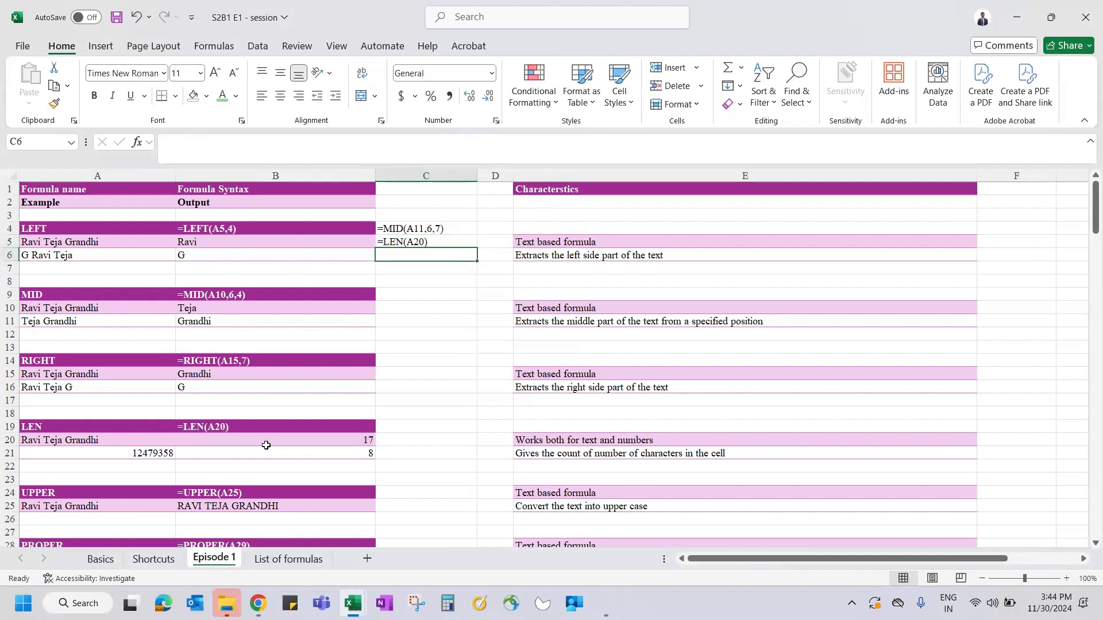
pyautogui.write('=for')
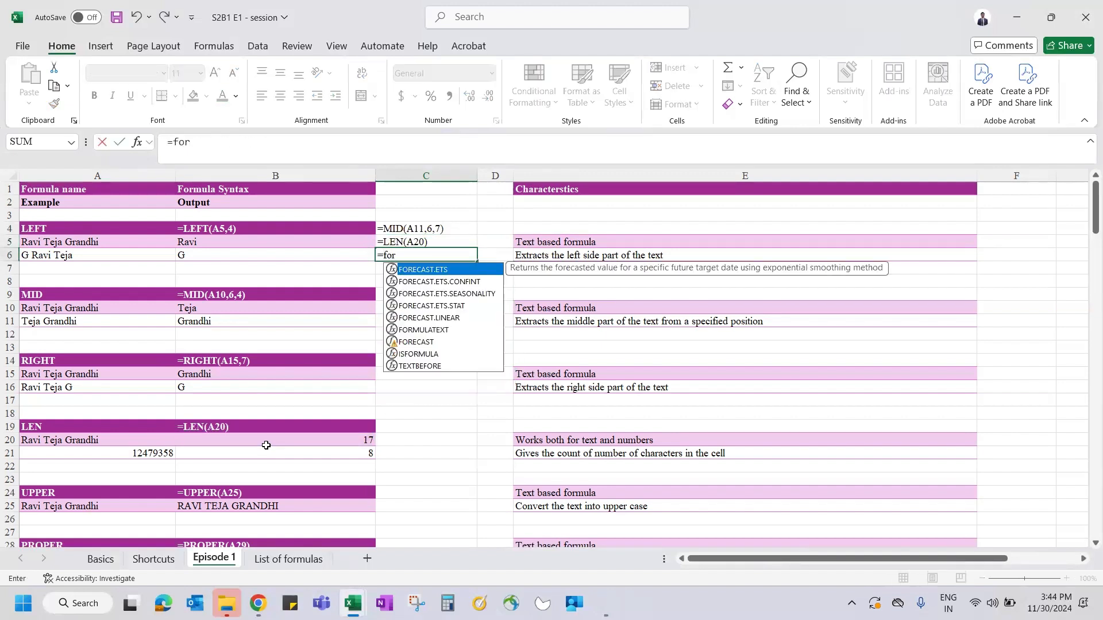
pyautogui.write('mu')
pyautogui.press('Tab')
pyautogui.click(48, 256)
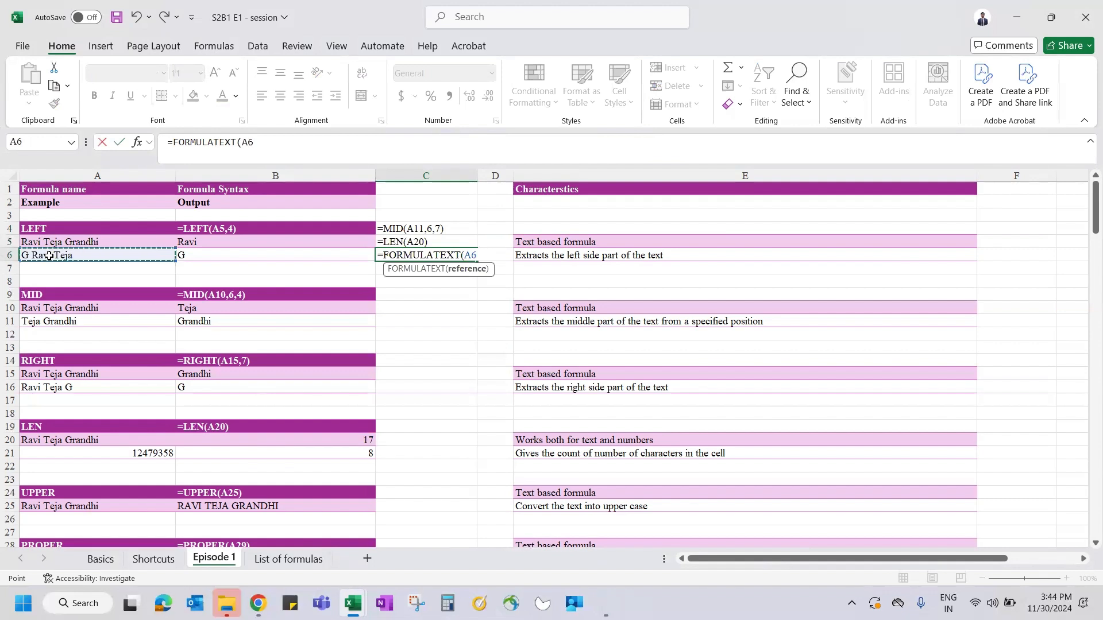
pyautogui.press('Return')
pyautogui.press('Up')
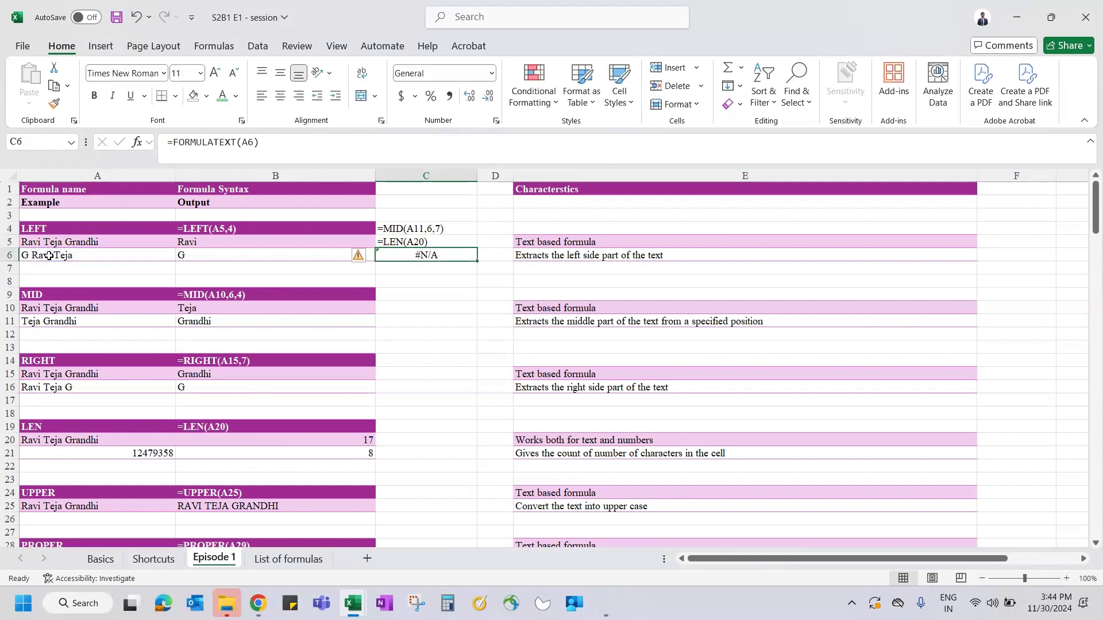
pyautogui.click(83, 256)
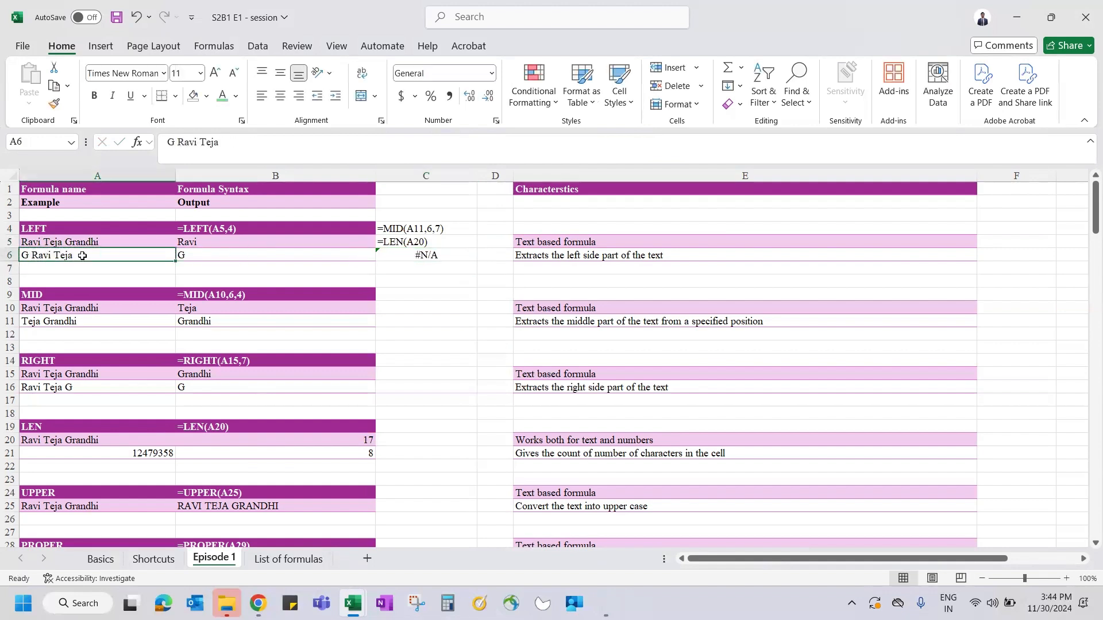
pyautogui.click(435, 228)
pyautogui.hotkey('shift', 'Down')
pyautogui.hotkey('shift', 'Down')
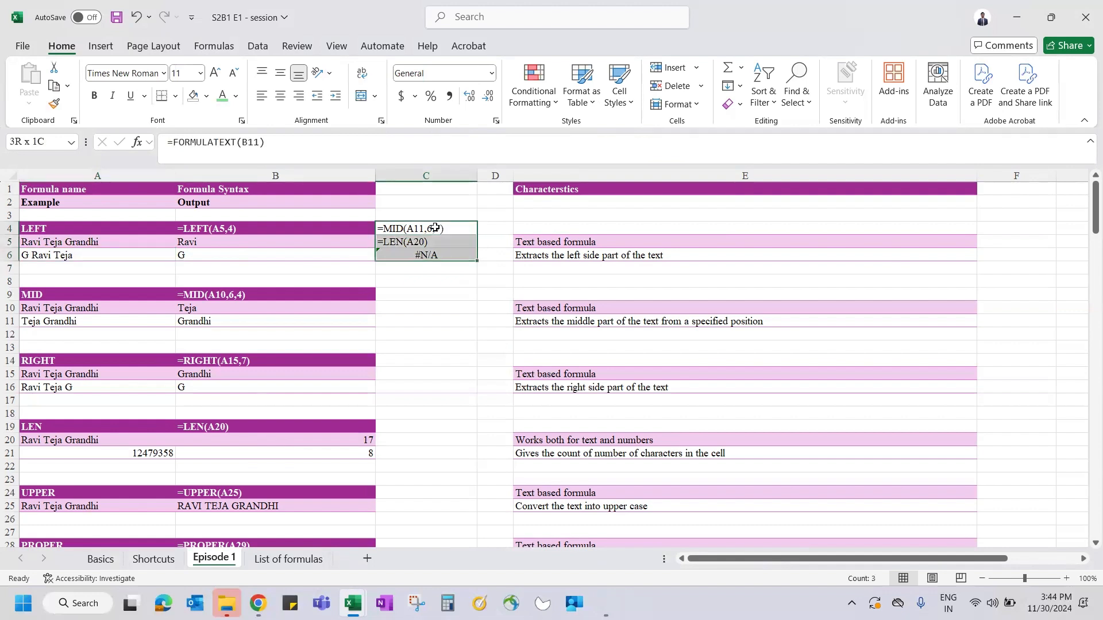
pyautogui.press('Delete')
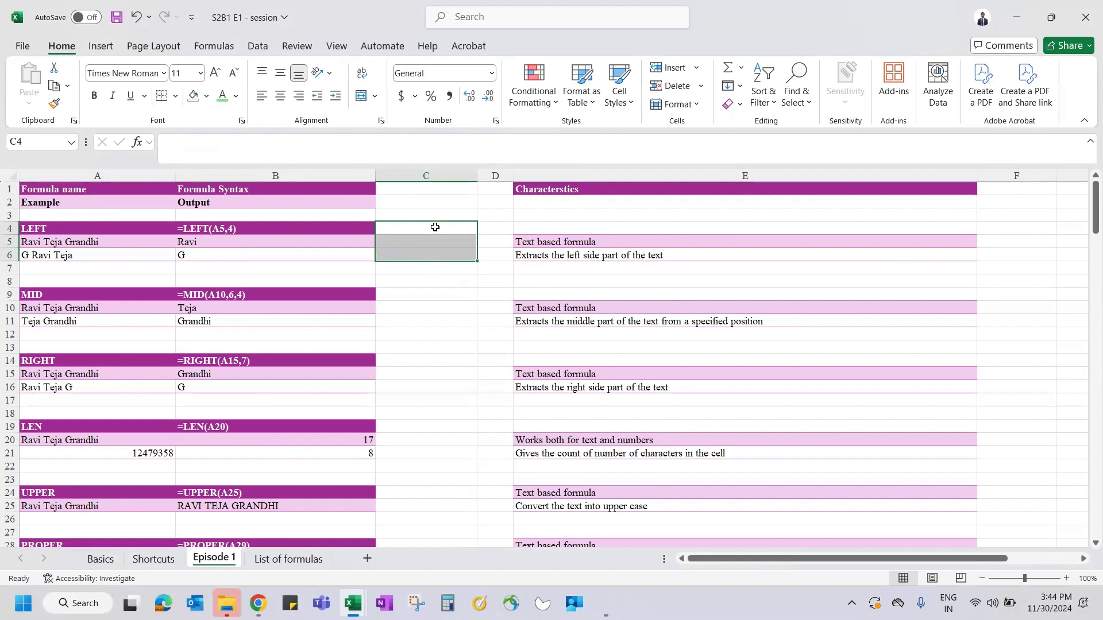
pyautogui.press('Left')
pyautogui.press('Left')
pyautogui.press('Down')
pyautogui.press('Down')
pyautogui.press('Down')
pyautogui.press('Down')
pyautogui.press('Down')
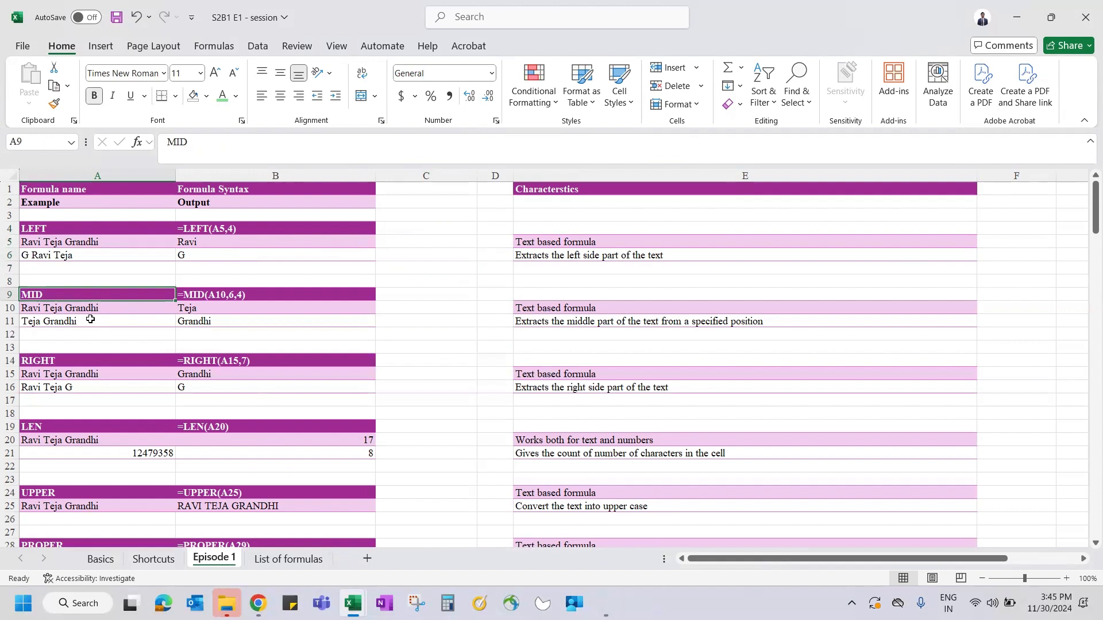
# - Inspect the source name in A10 and the existing MID formula in B10 without changing it
pyautogui.click(59, 311)
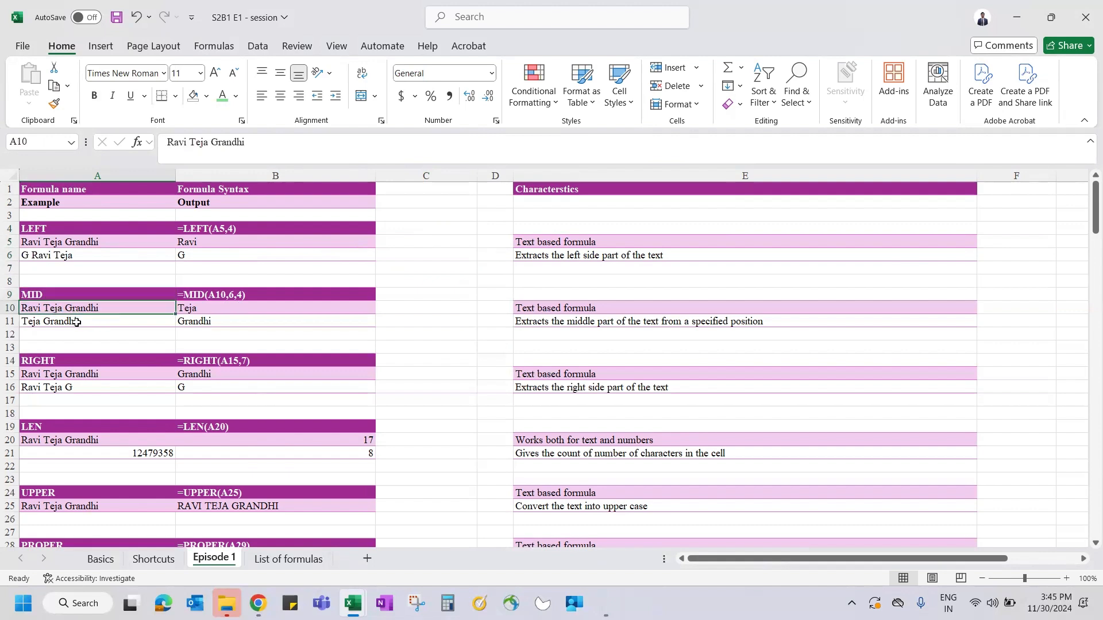
pyautogui.click(200, 311)
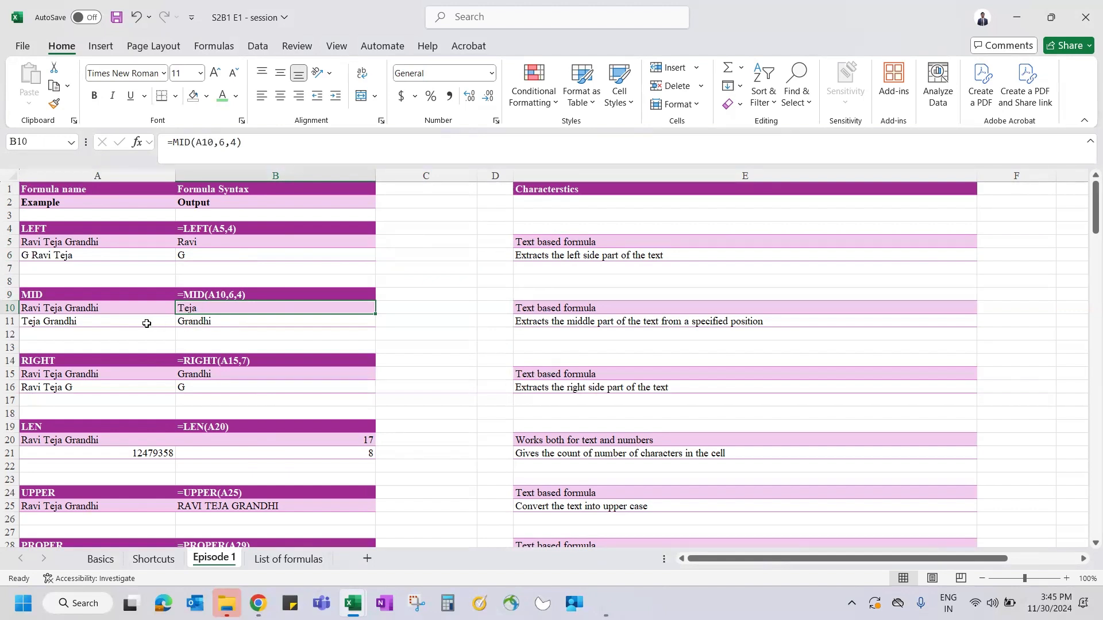
pyautogui.doubleClick(196, 309)
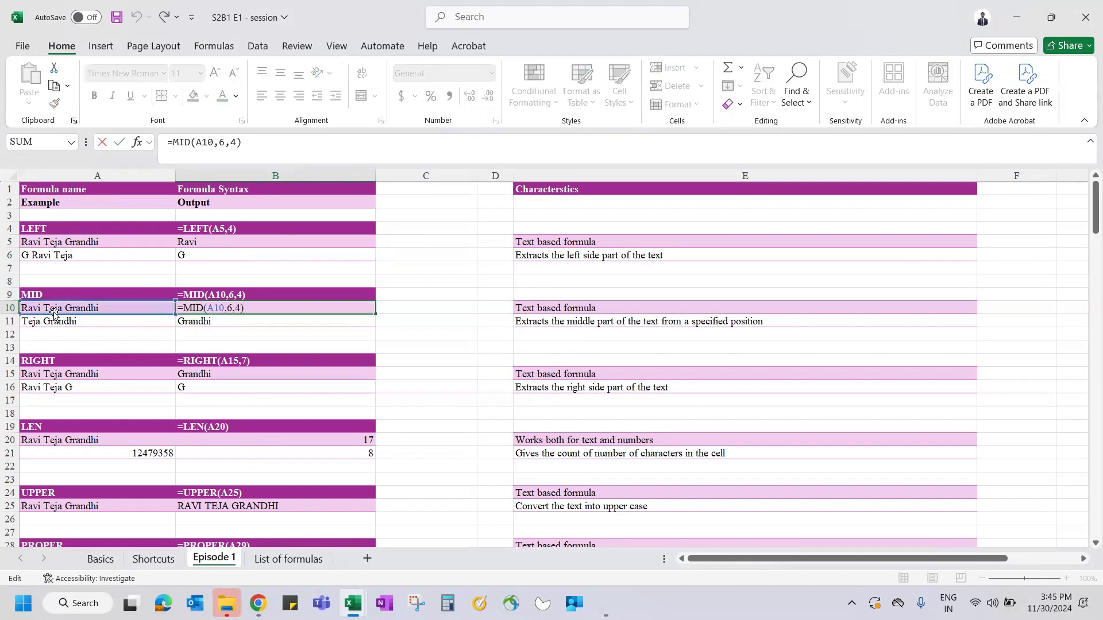
pyautogui.press('Escape')
# - Re-enter =MID(A10,6,4) in B10 to return four characters from A10's sixth position
pyautogui.write('=MID(')
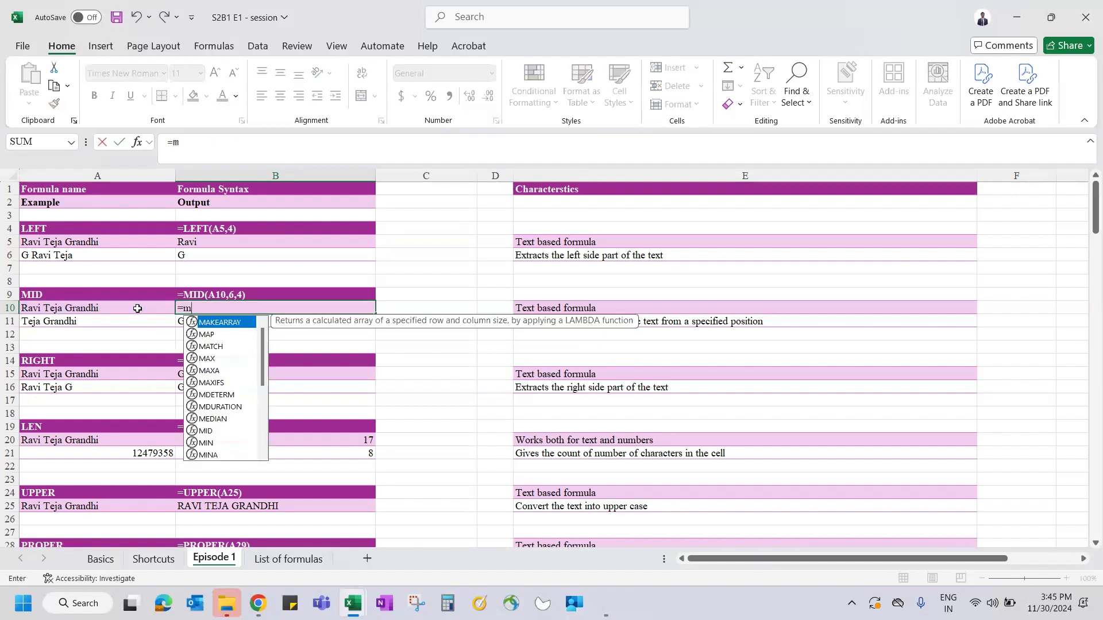
pyautogui.click(76, 308)
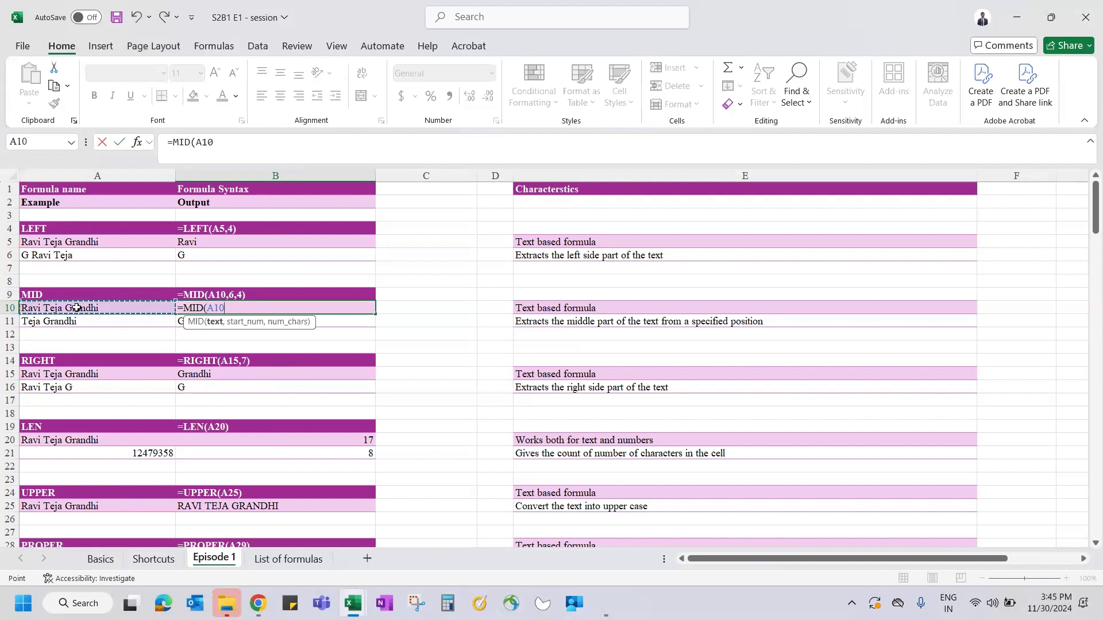
pyautogui.write(',')
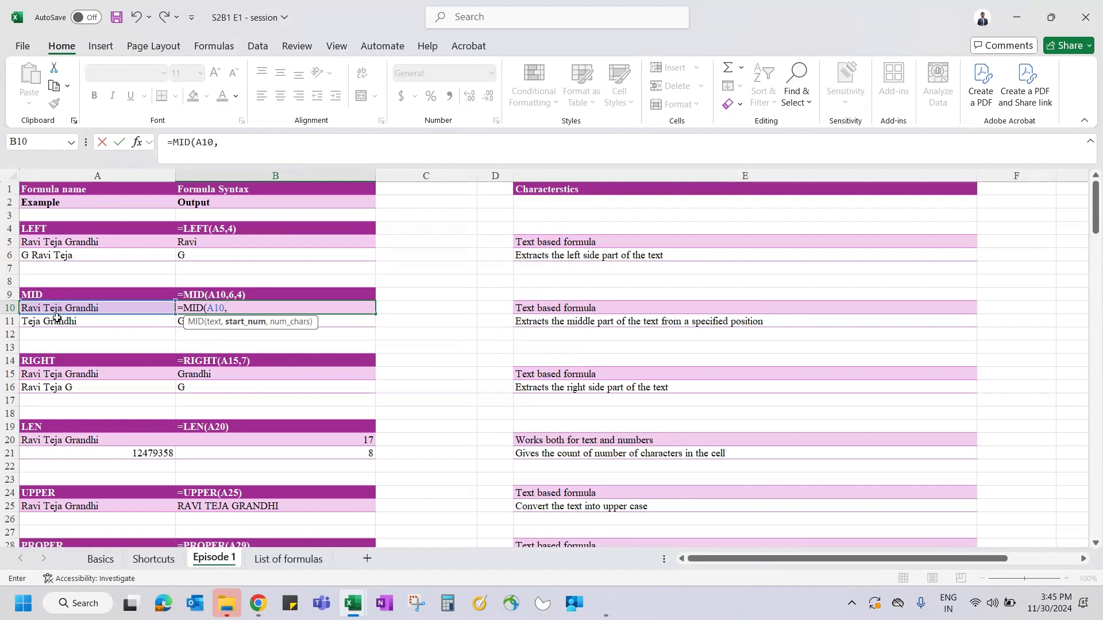
pyautogui.write('6,')
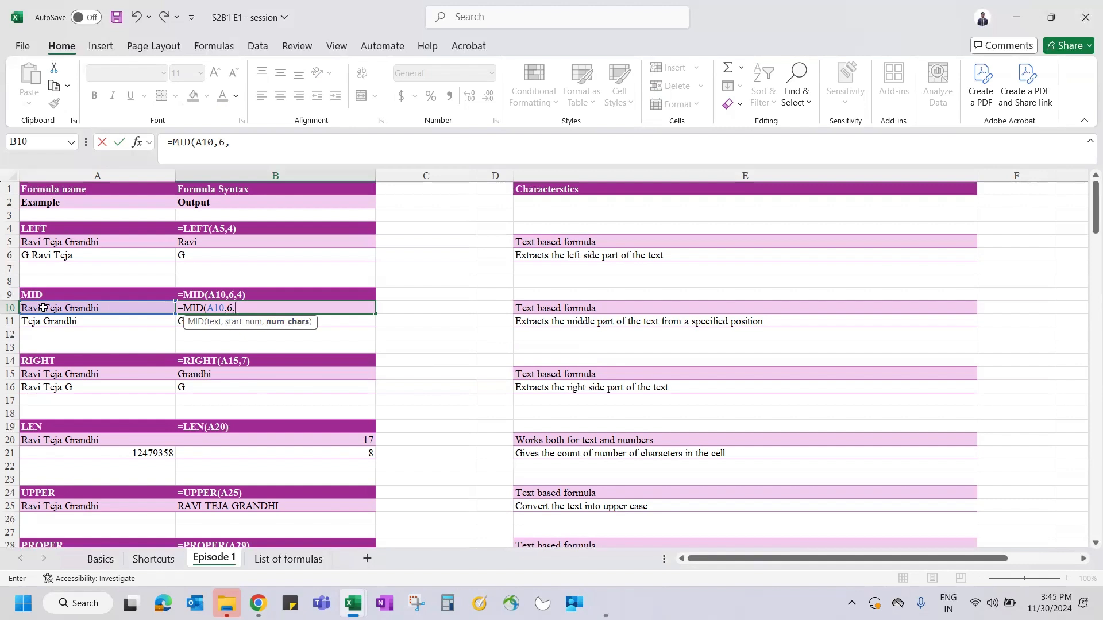
pyautogui.write('4)')
pyautogui.hotkey('ctrl', 'Return')
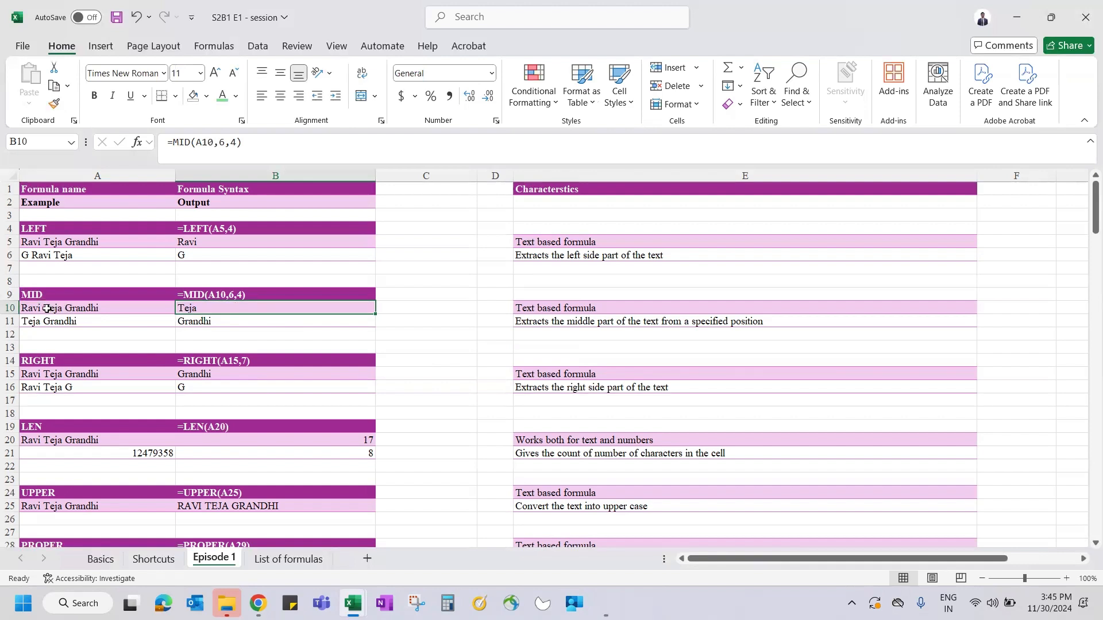
pyautogui.click(200, 323)
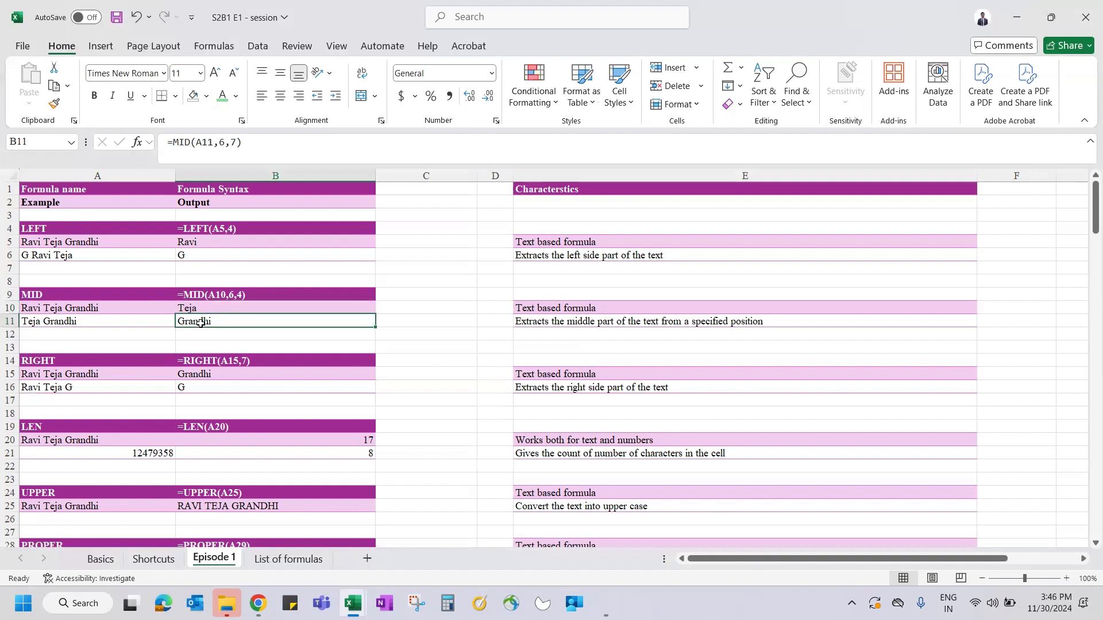
# - Enter =MID(A11,6,7) in B11 to extract the seven-character surname from A11
pyautogui.write('=mid(')
pyautogui.click(94, 317)
pyautogui.write(',')
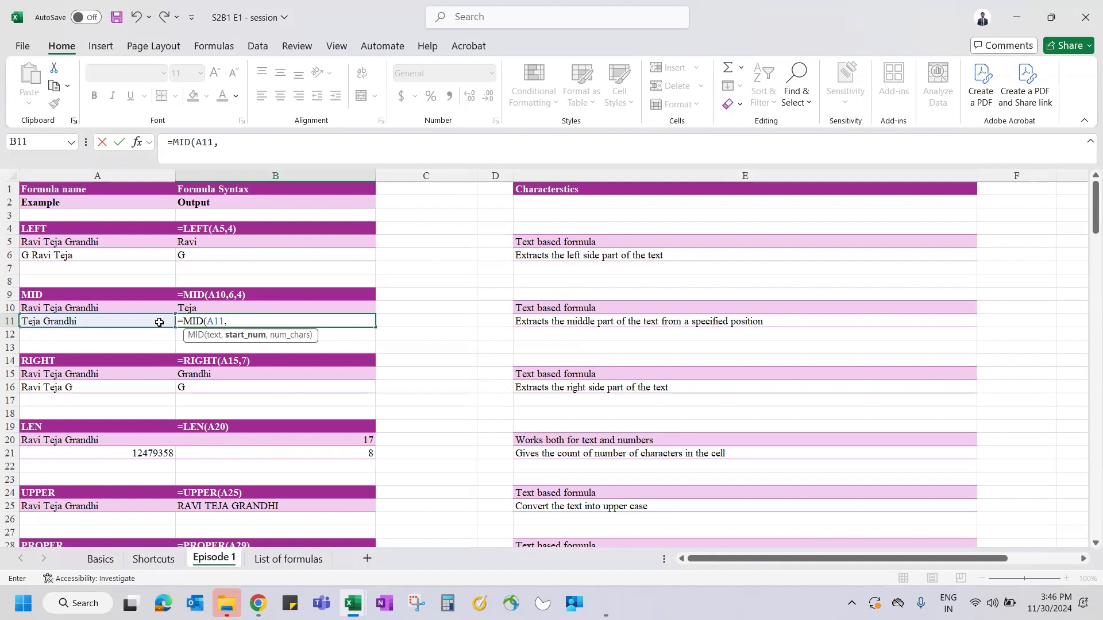
pyautogui.write('6,7')
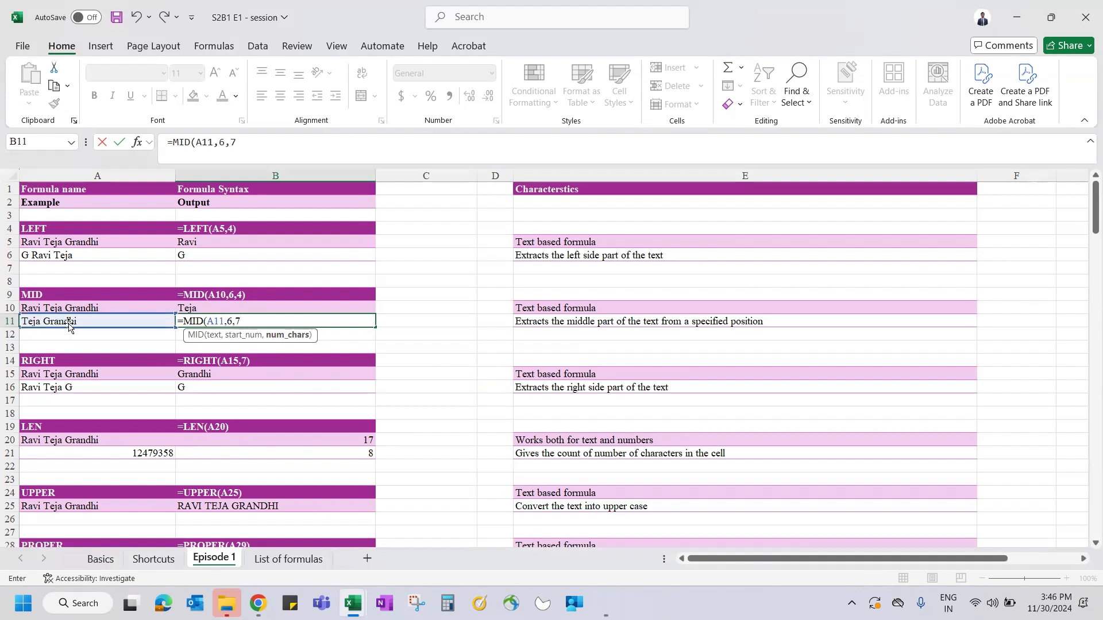
pyautogui.write(')')
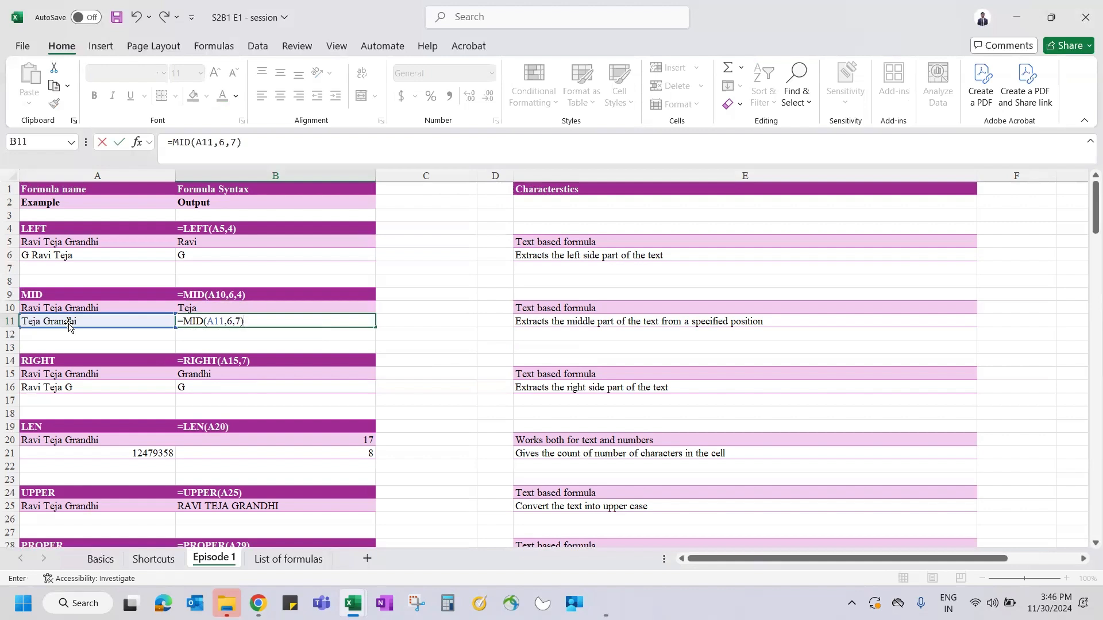
pyautogui.press('Return')
pyautogui.click(188, 320)
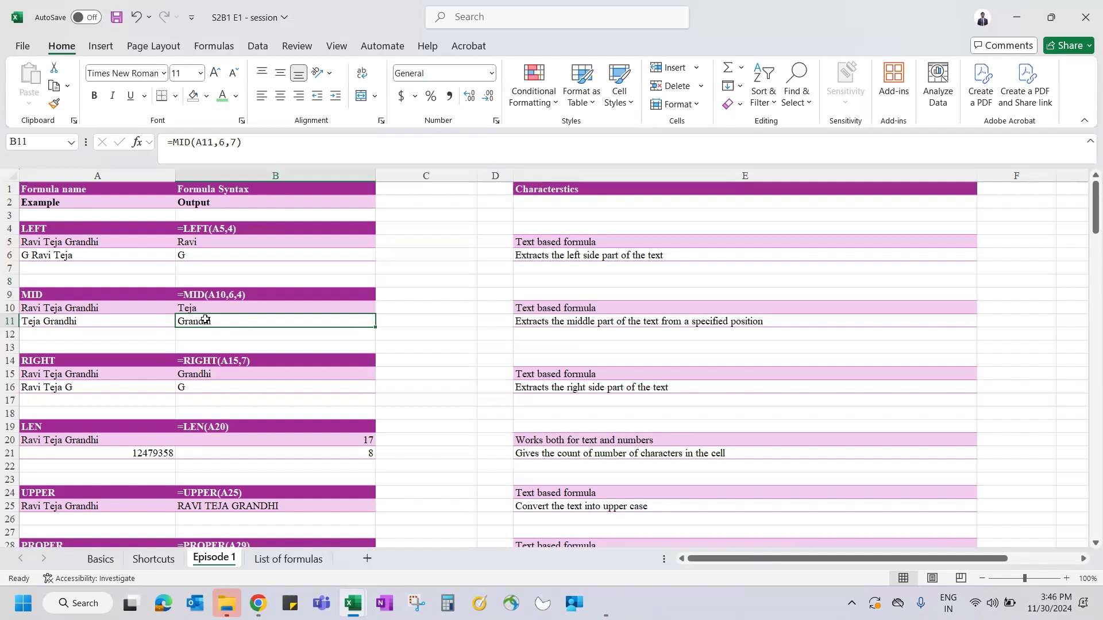
# - Enter =RIGHT(A15,7) in B15 to return the last seven characters of A15
pyautogui.click(192, 375)
pyautogui.write('=RIGHT(')
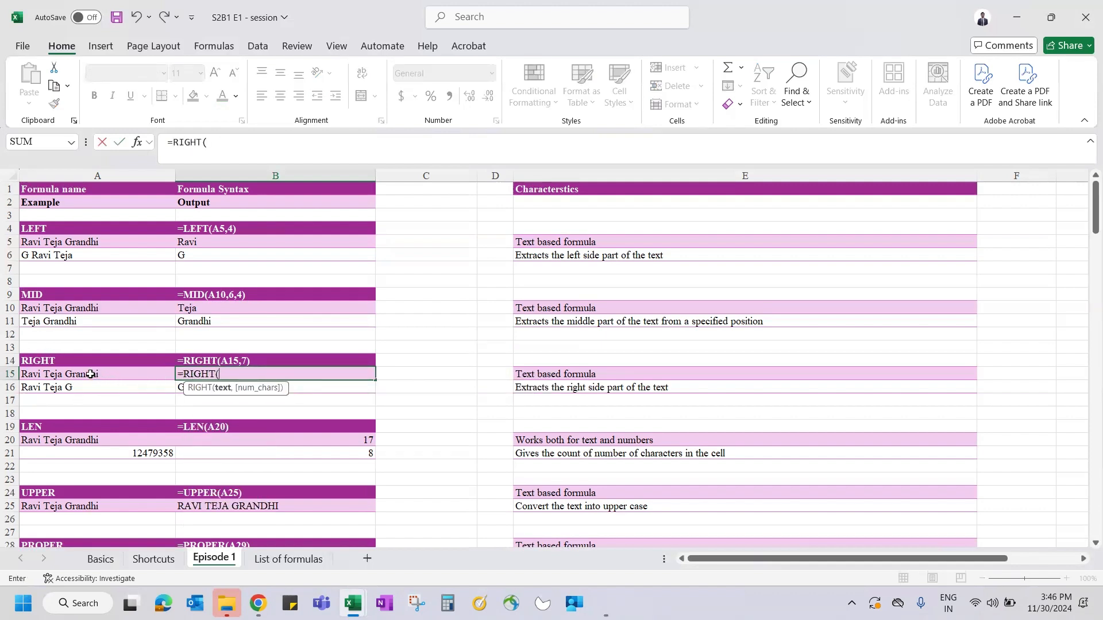
pyautogui.click(66, 374)
pyautogui.write(',')
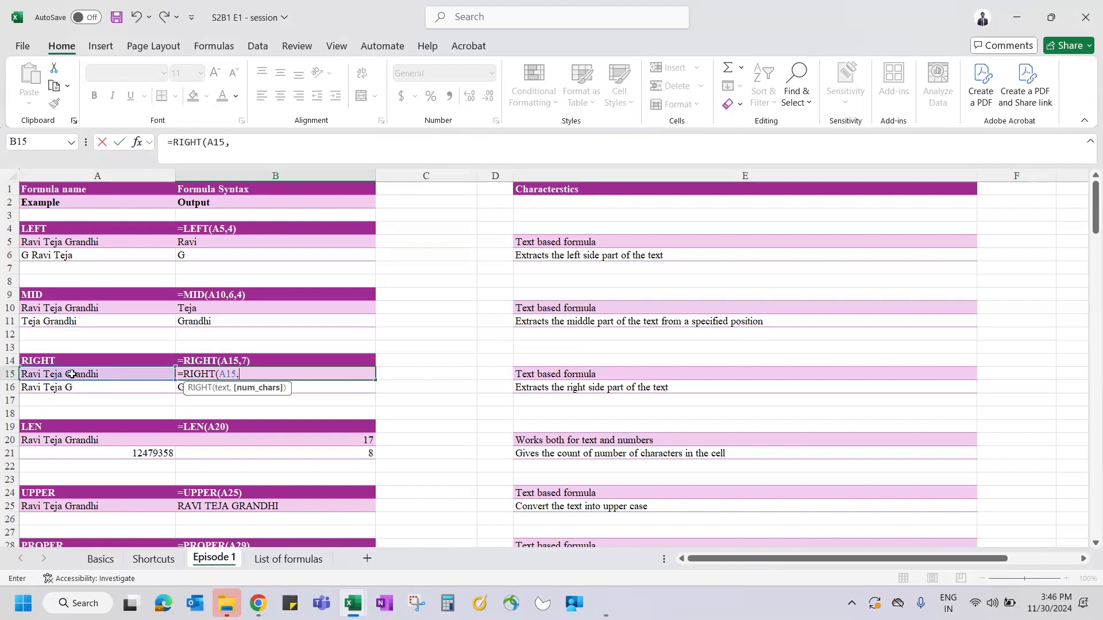
pyautogui.write('7)')
pyautogui.press('Return')
# - Enter =RIGHT(A16) in B16, returning only the last letter G, and review both formulas
pyautogui.write('=right')
pyautogui.press('Tab')
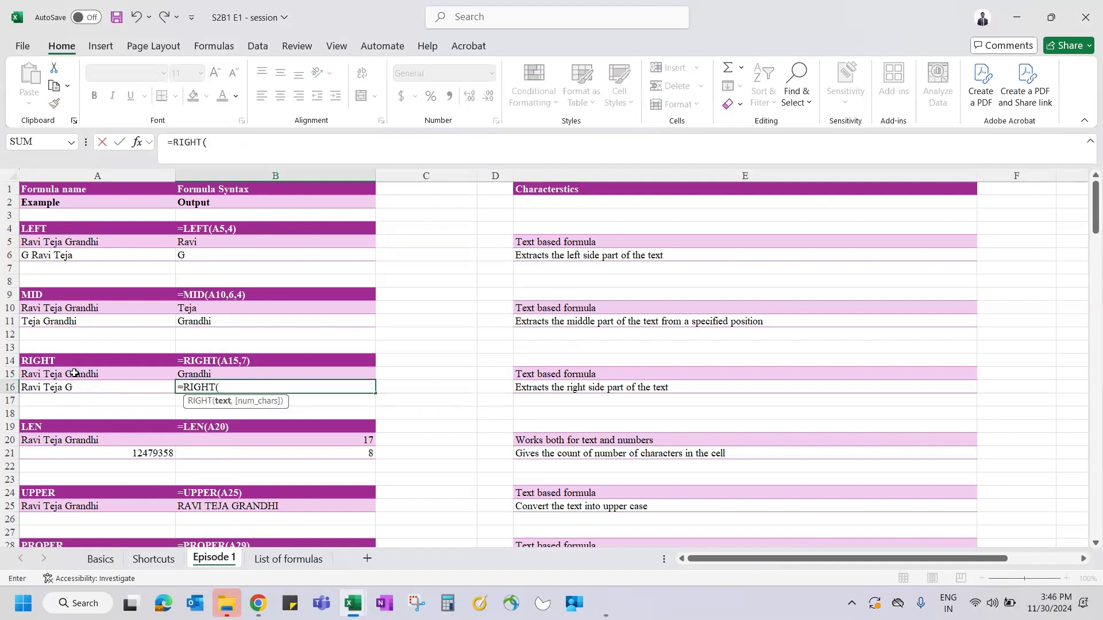
pyautogui.click(60, 389)
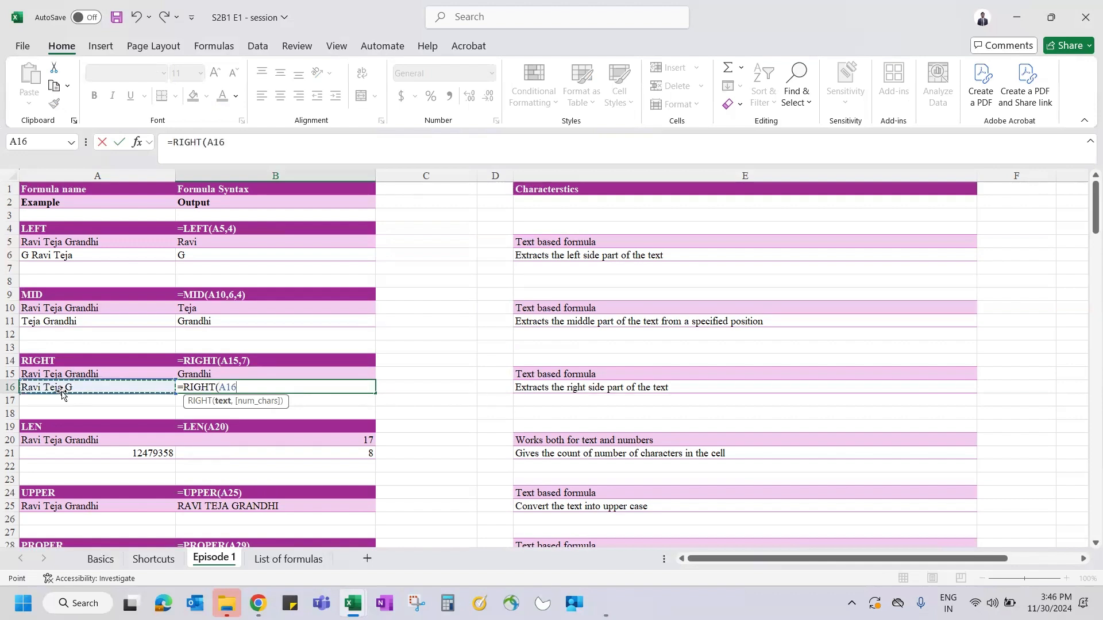
pyautogui.write(')')
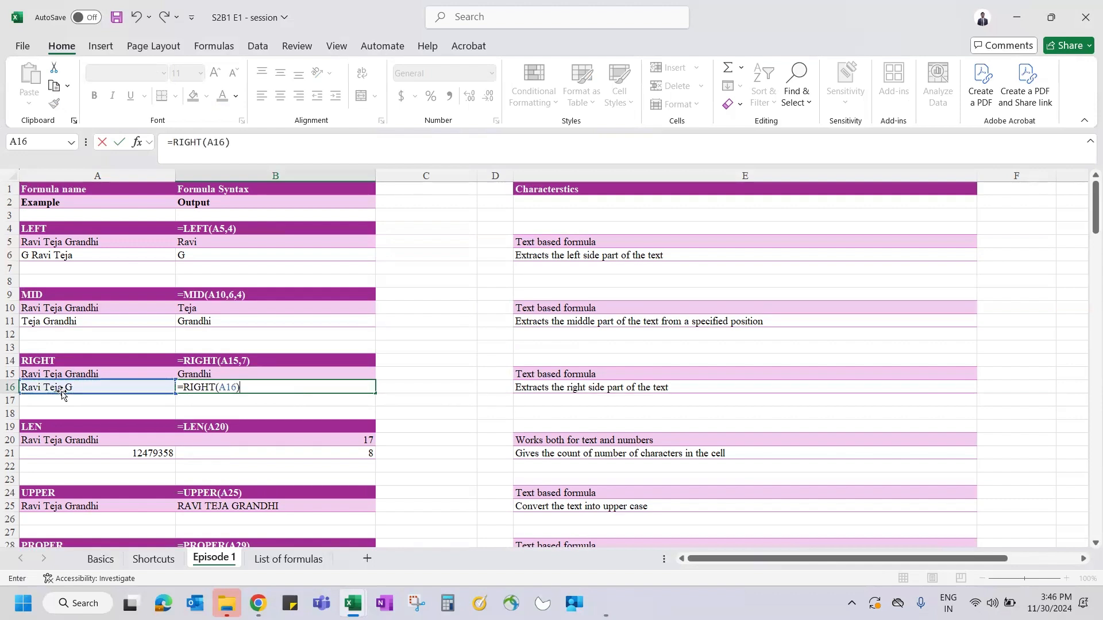
pyautogui.press('Return')
pyautogui.press('Up')
pyautogui.press('Up')
pyautogui.press('Down')
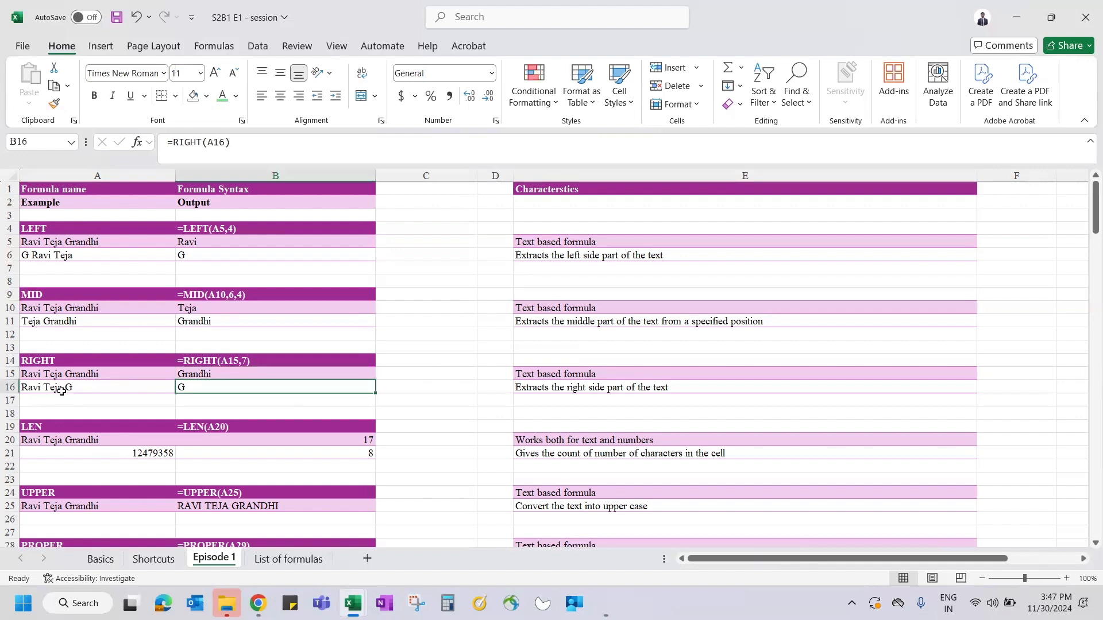
pyautogui.press('Up')
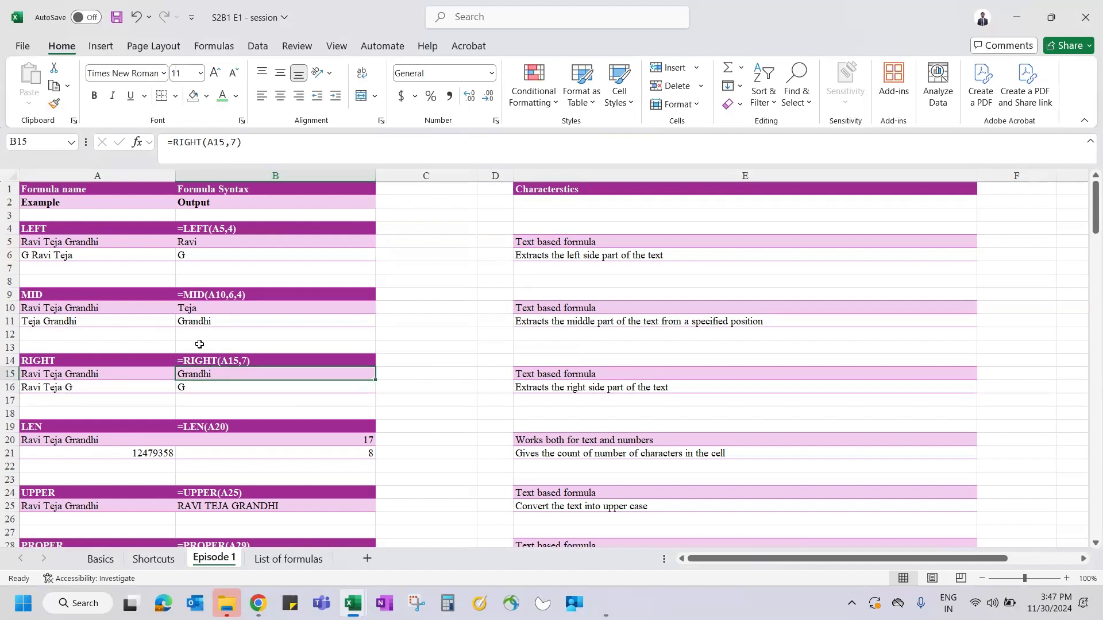
pyautogui.click(217, 392)
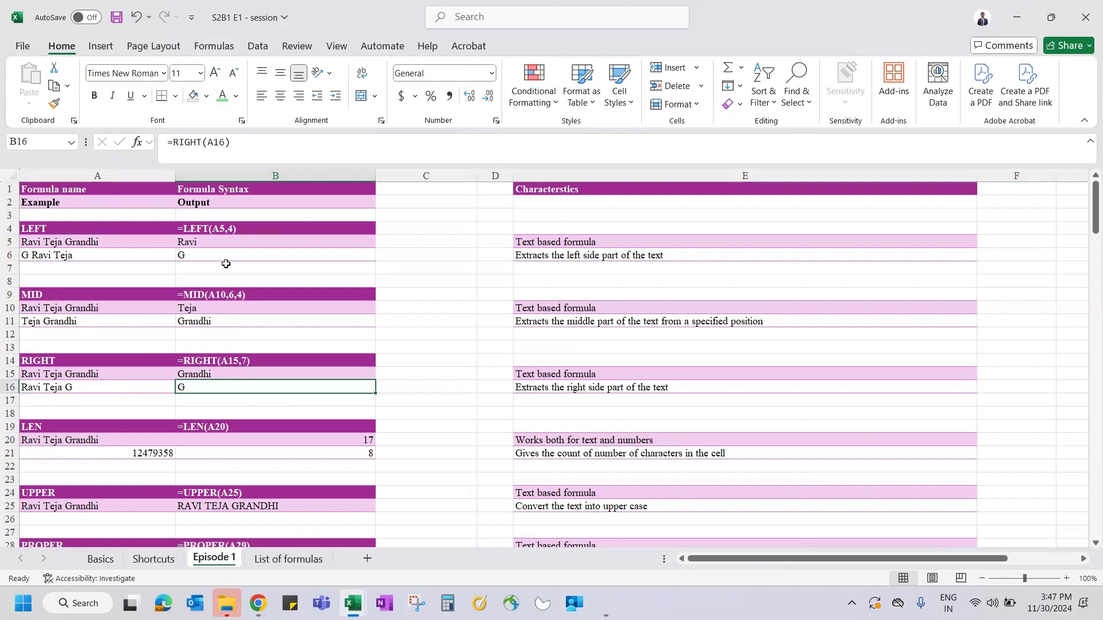
pyautogui.scroll(-2, 413, 286)
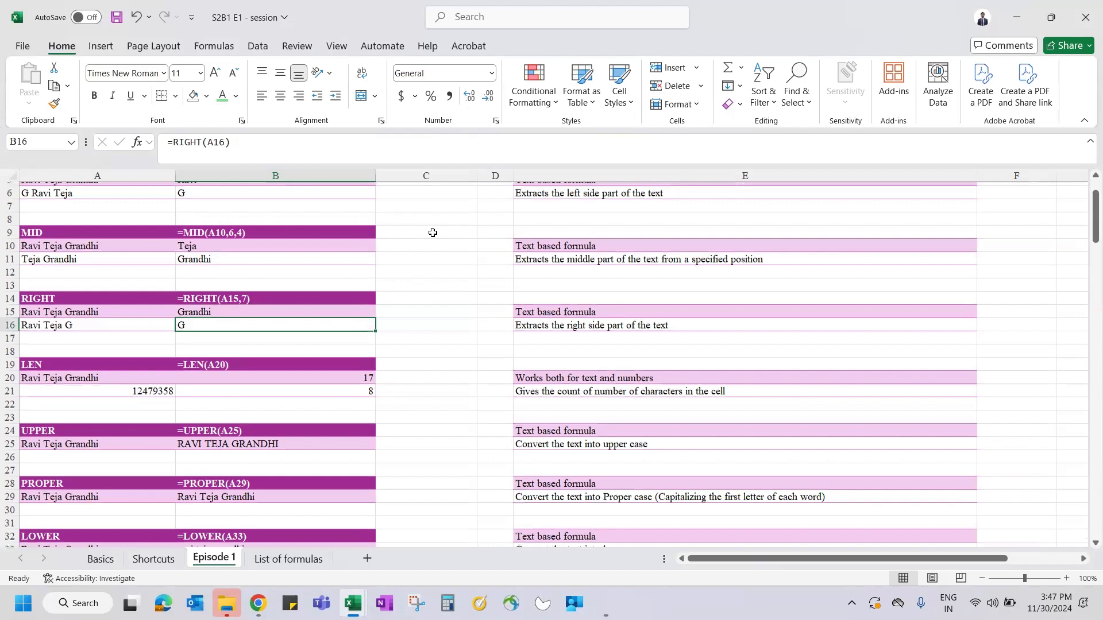
pyautogui.scroll(1, 433, 232)
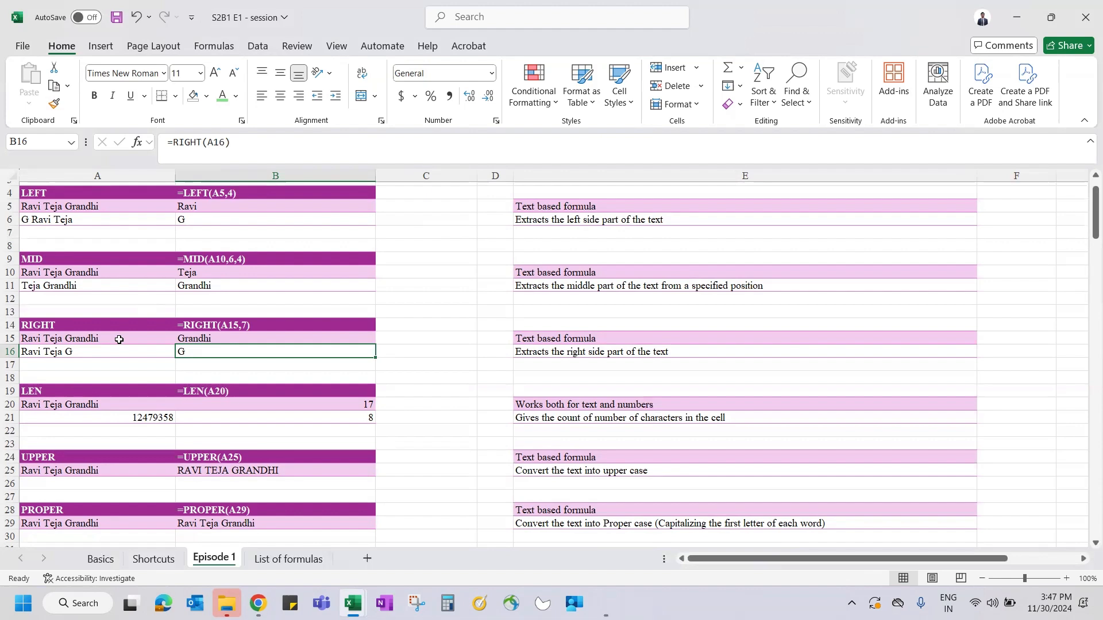
pyautogui.moveTo(551, 208); pyautogui.dragTo(553, 361)
pyautogui.scroll(-1, 452, 388)
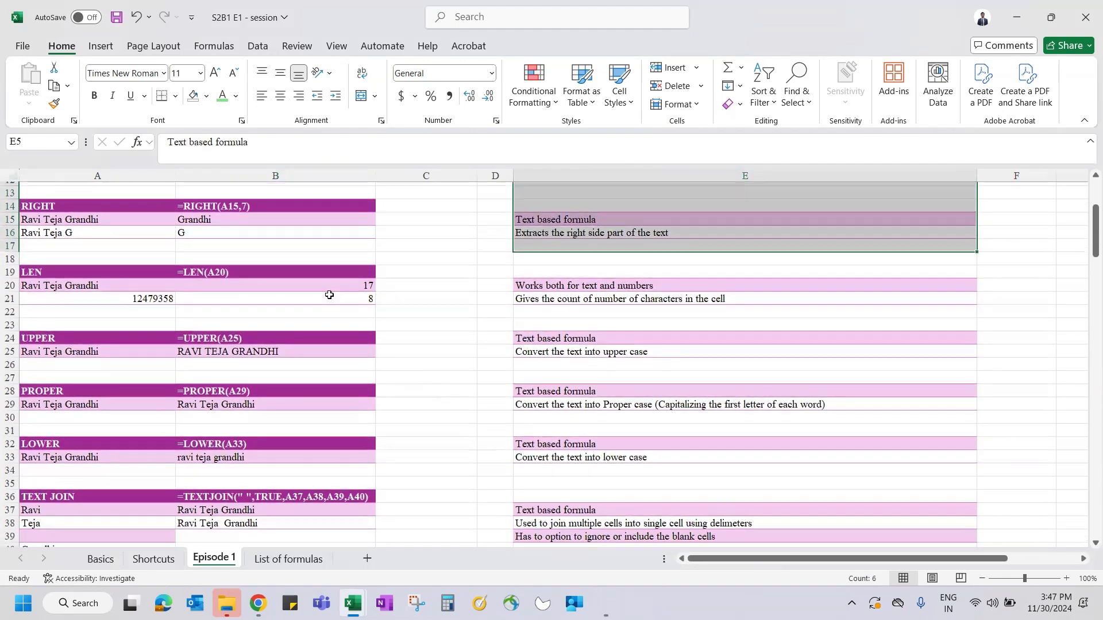
pyautogui.click(308, 282)
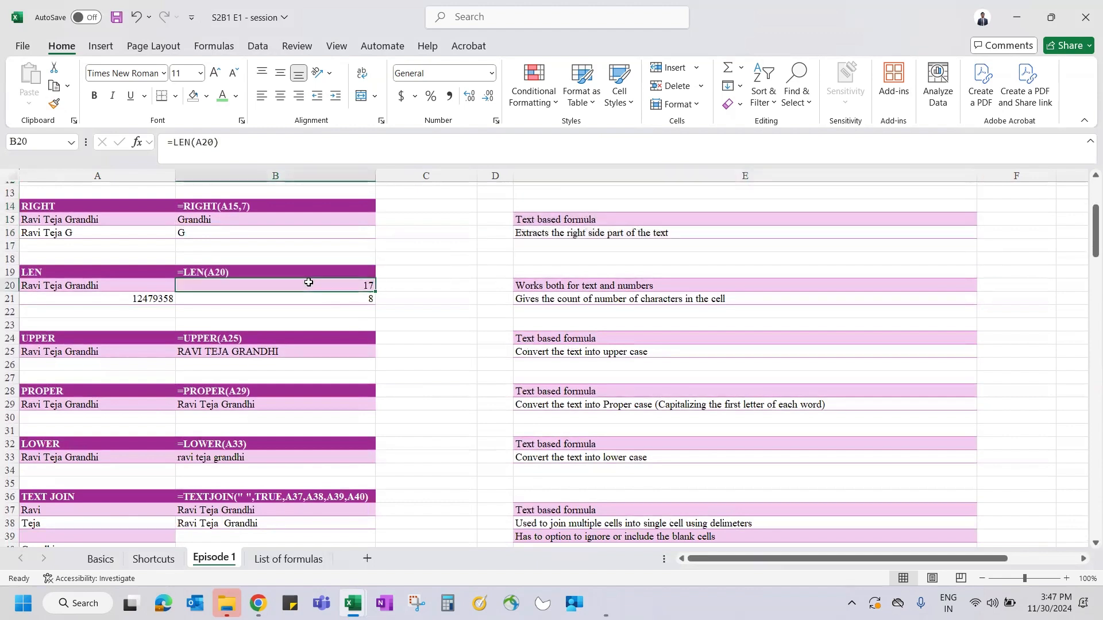
# - Enter 1000 stored as text in C18
pyautogui.click(446, 271)
pyautogui.press('Up')
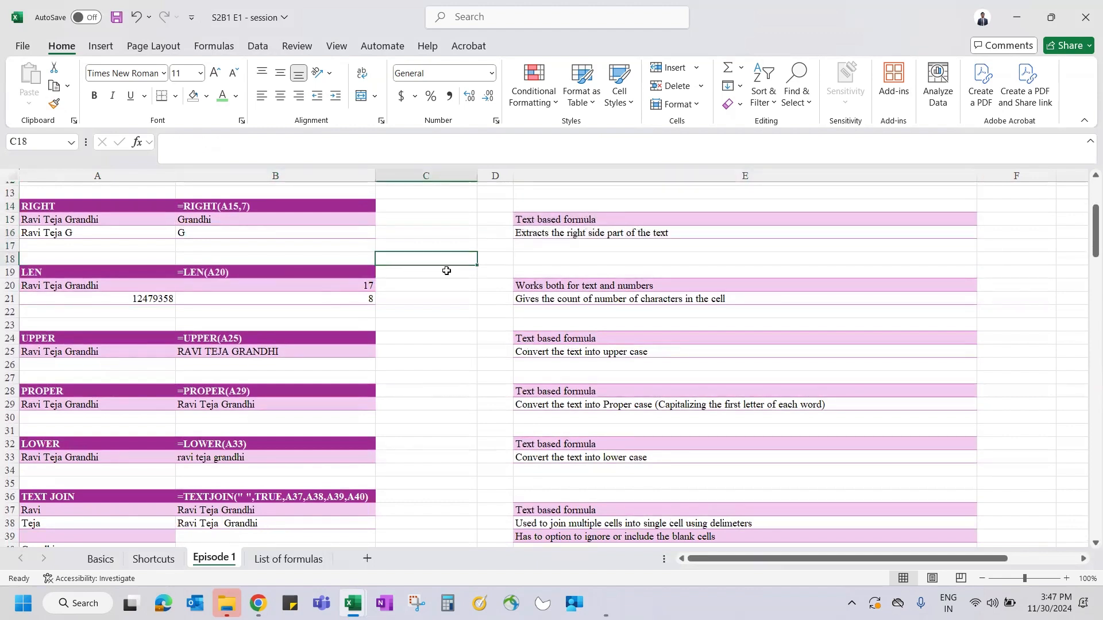
pyautogui.write('1000')
pyautogui.press('Return')
pyautogui.press('Up')
# - Enter 1000 as a number in C19 and compare it with C18's text value
pyautogui.click(422, 279)
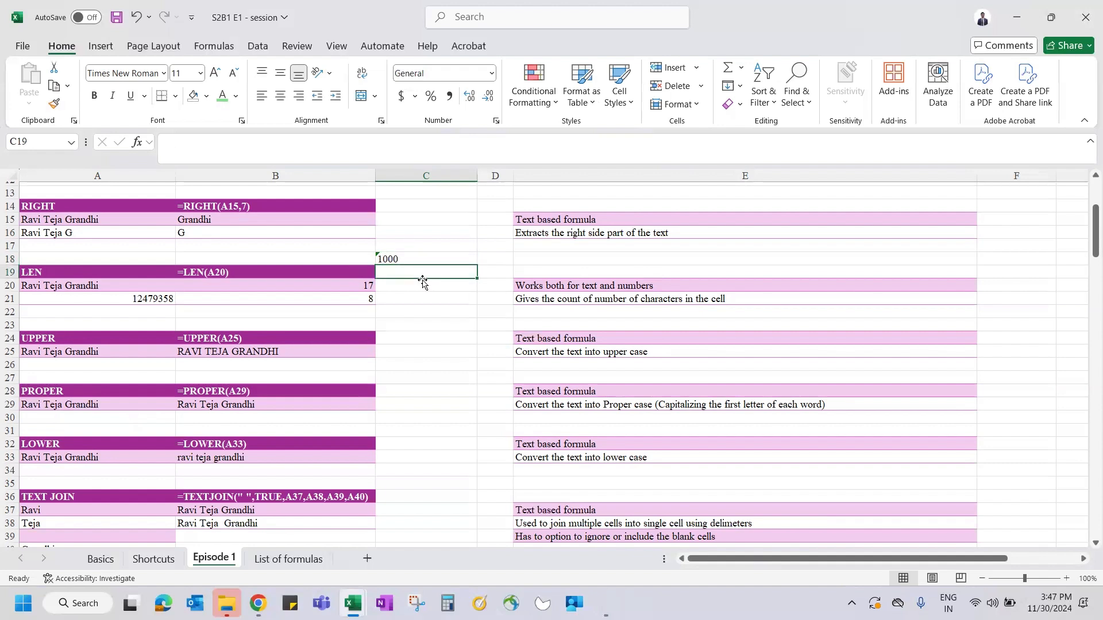
pyautogui.write('1000')
pyautogui.press('Return')
pyautogui.press('Up')
pyautogui.press('Up')
pyautogui.hotkey('shift', 'Down')
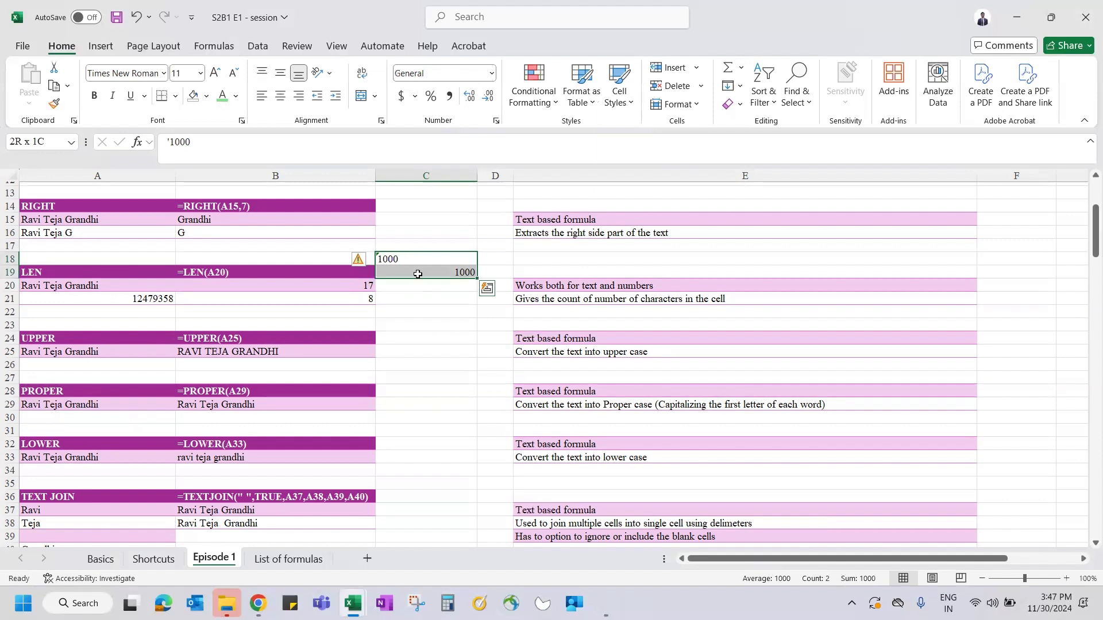
pyautogui.click(394, 260)
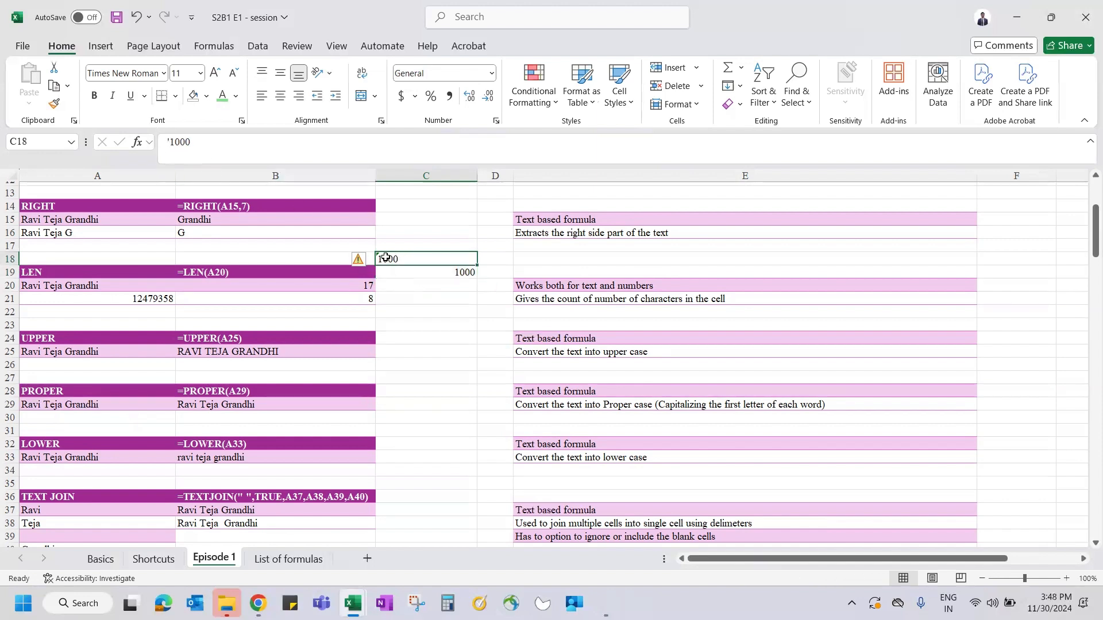
pyautogui.moveTo(360, 260)
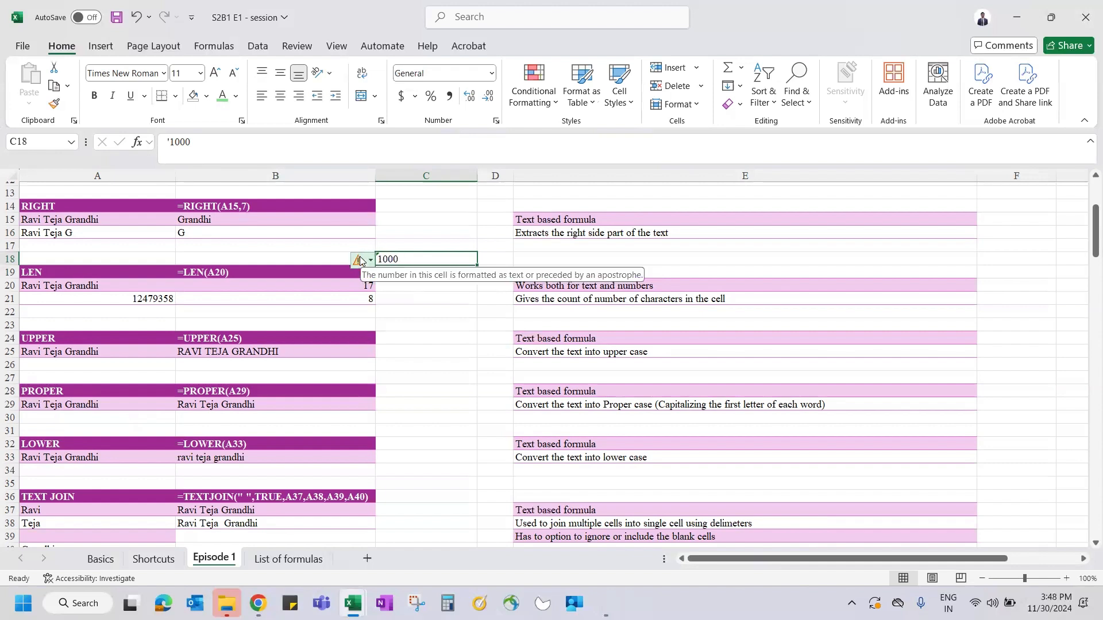
pyautogui.click(472, 273)
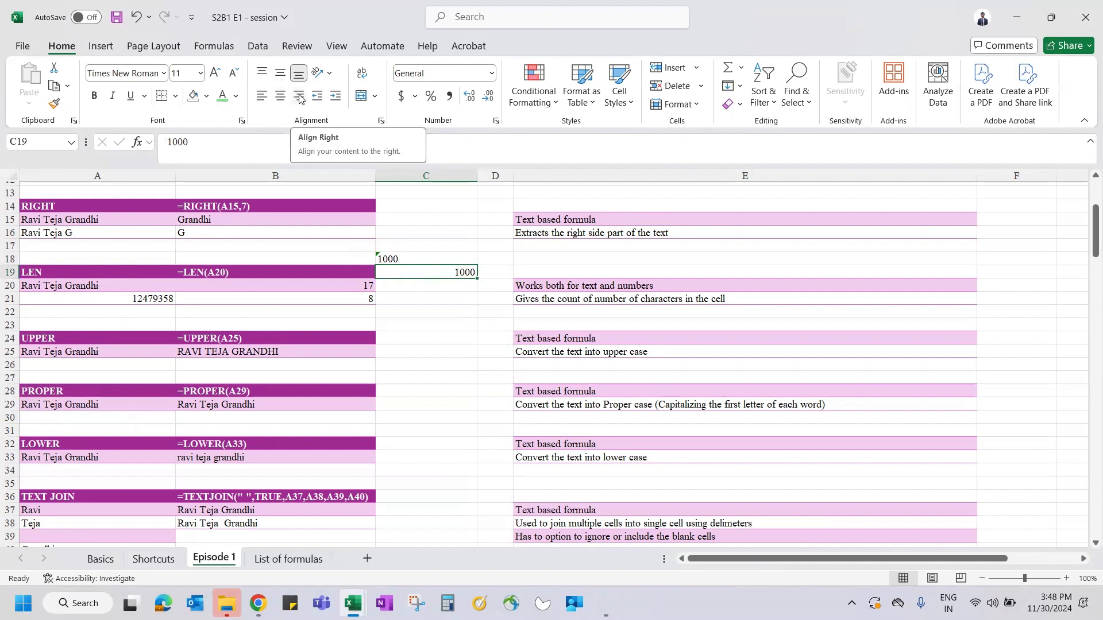
pyautogui.click(403, 255)
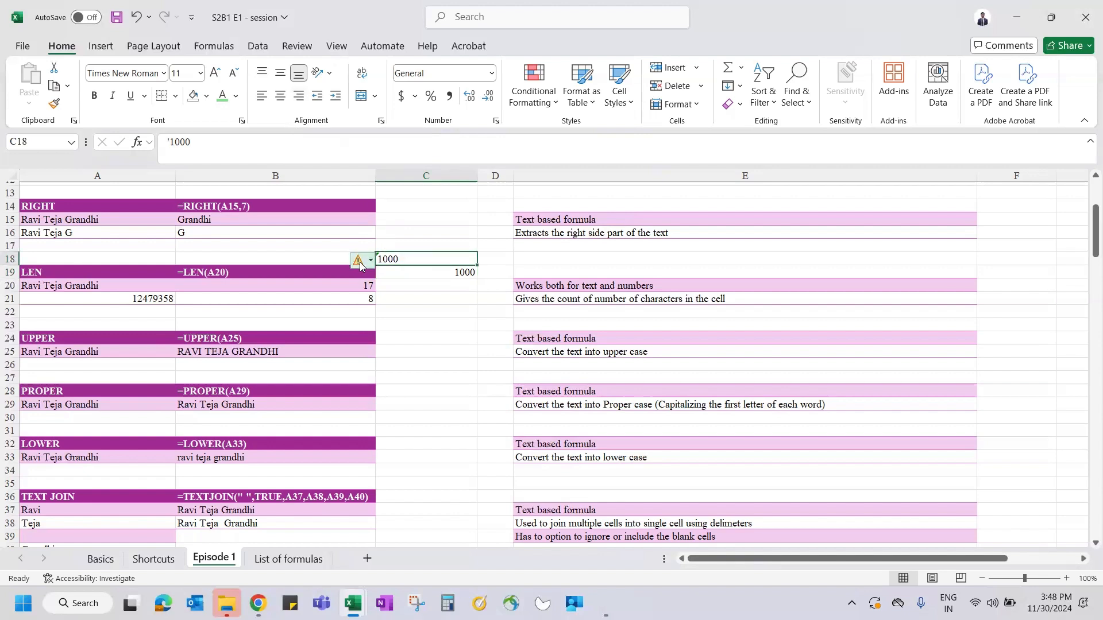
pyautogui.click(368, 263)
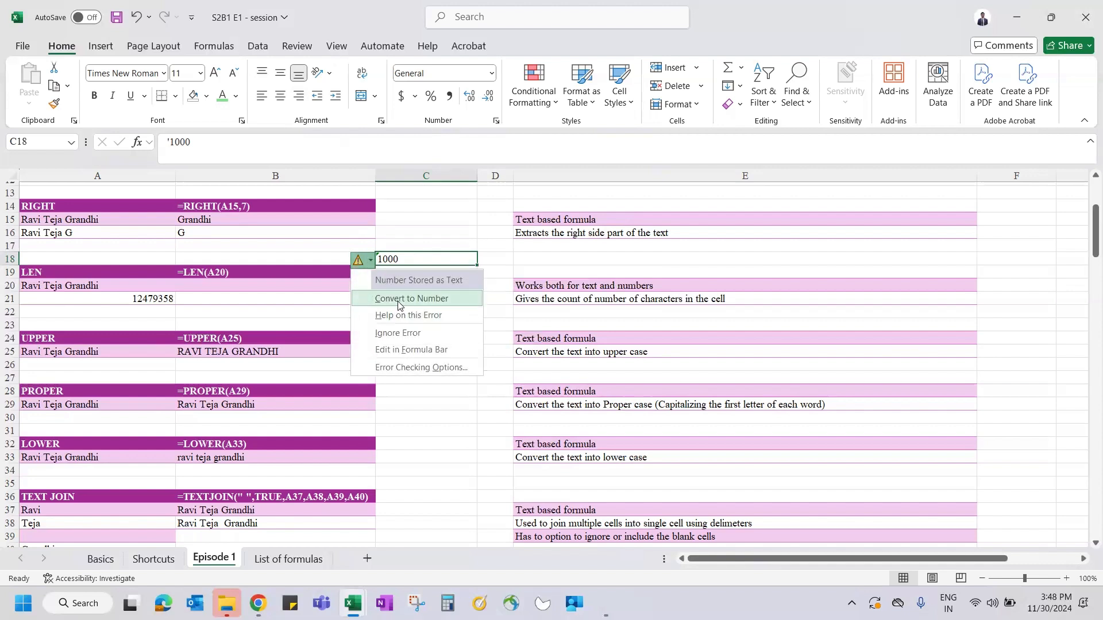
pyautogui.press('Escape')
pyautogui.hotkey('ctrl', 'c')
pyautogui.hotkey('ctrl', 'alt', 'v')
pyautogui.press('f')
pyautogui.press('v')
pyautogui.press('Return')
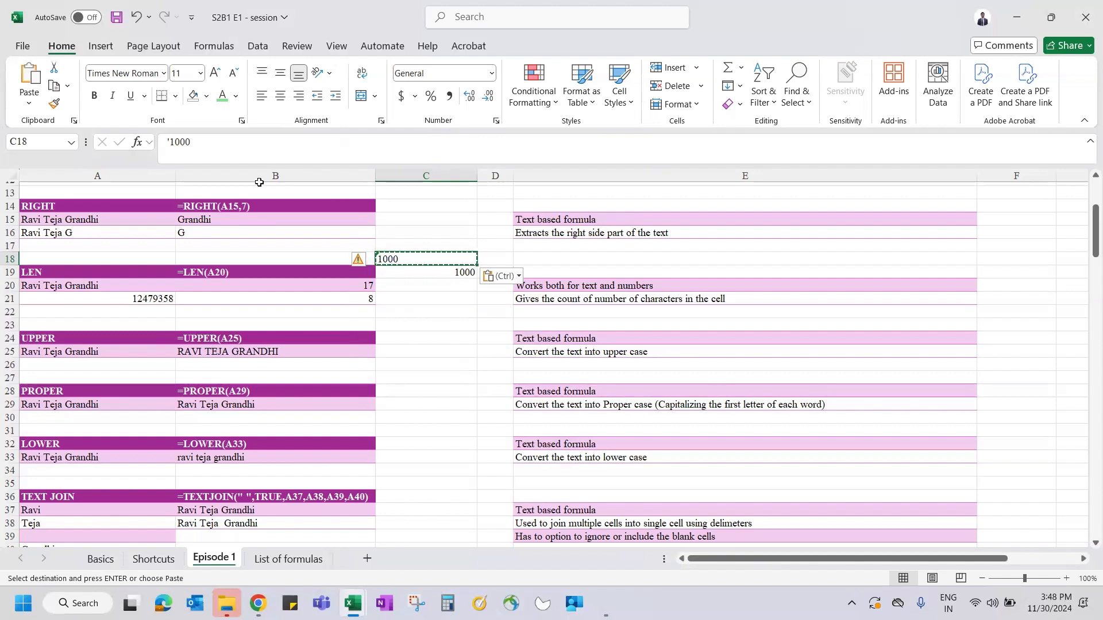
pyautogui.click(197, 150)
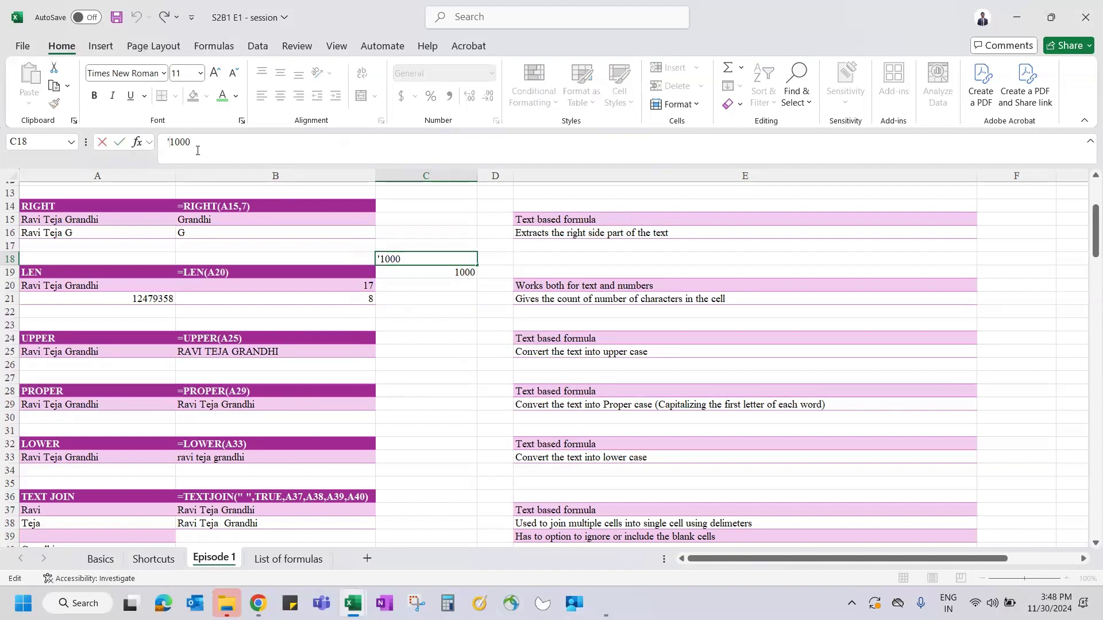
pyautogui.press('BackSpace')
pyautogui.press('Return')
pyautogui.press('Up')
pyautogui.hotkey('ctrl', 'z')
pyautogui.press('Down')
pyautogui.press('Up')
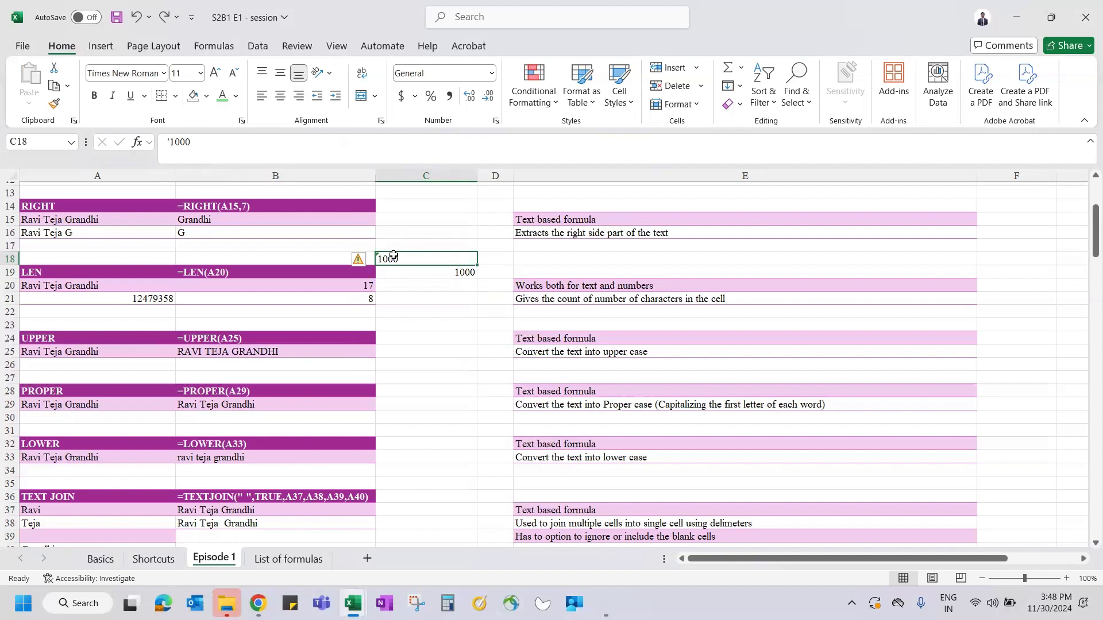
# - Convert C18 to a number via Data > Text to Columns, then undo to keep it as text
pyautogui.click(257, 46)
pyautogui.click(723, 83)
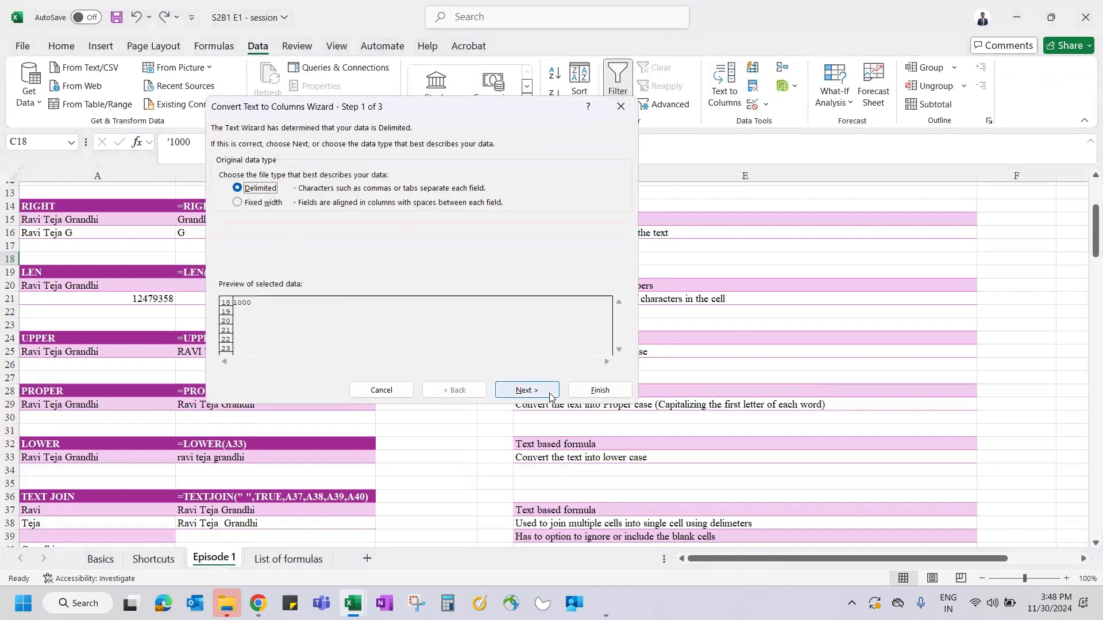
pyautogui.click(600, 390)
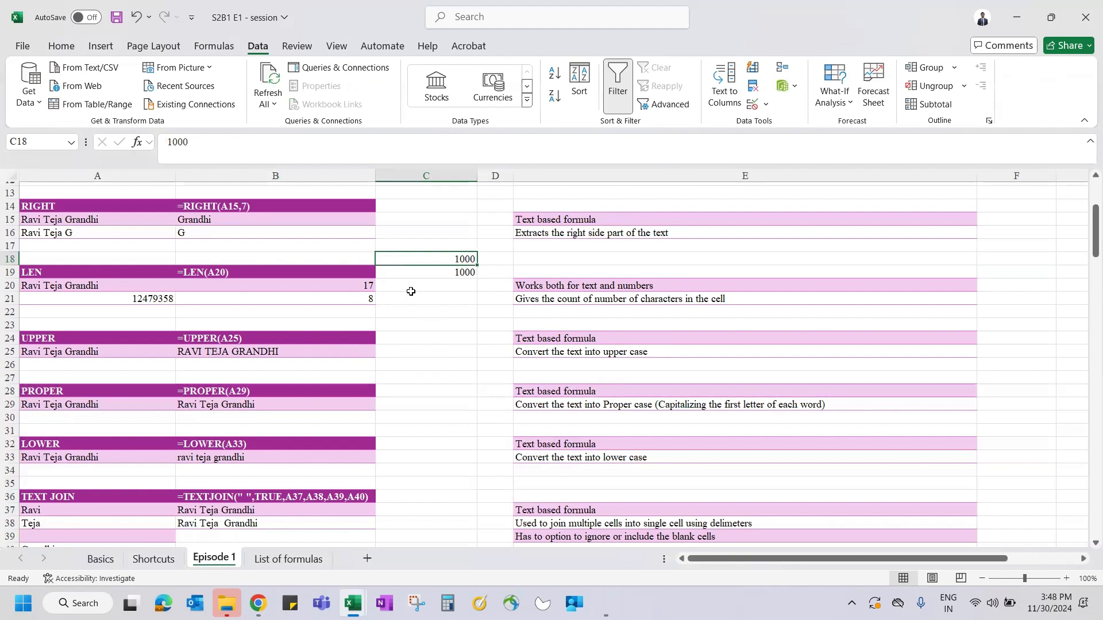
pyautogui.hotkey('ctrl', 'z')
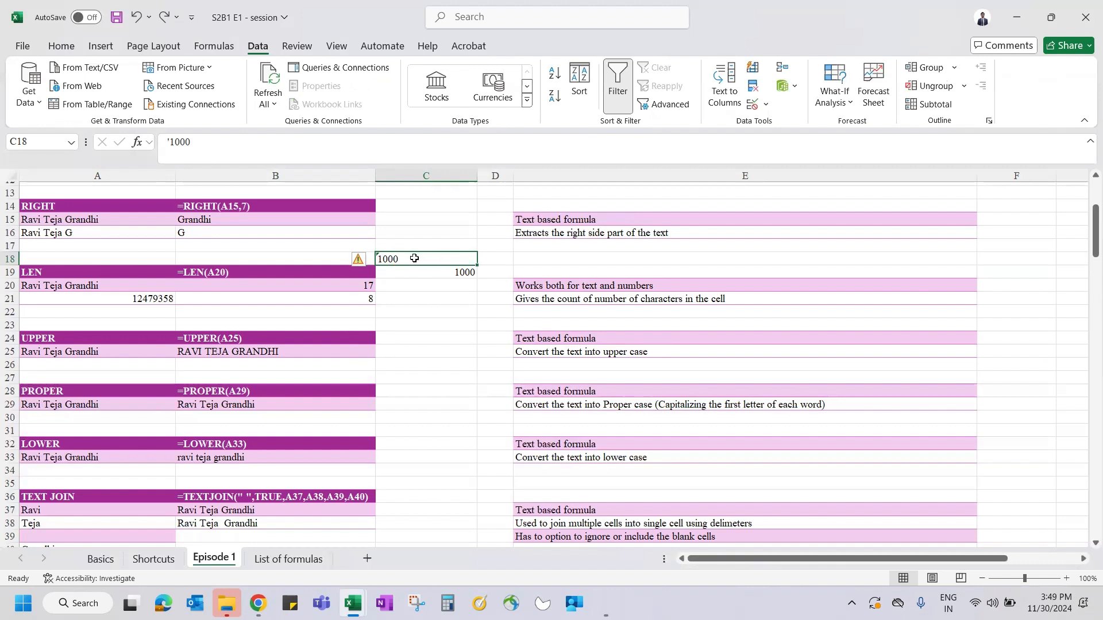
# - Clear the 1000 test values from C18 and C19
pyautogui.click(439, 273)
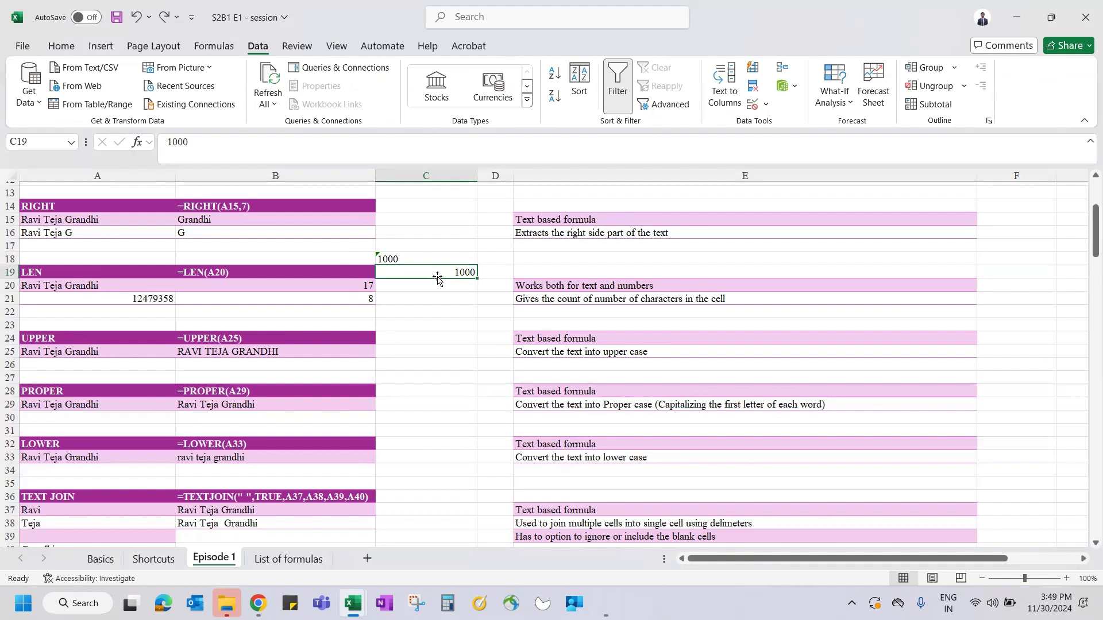
pyautogui.click(423, 255)
pyautogui.hotkey('shift', 'Down')
pyautogui.press('Delete')
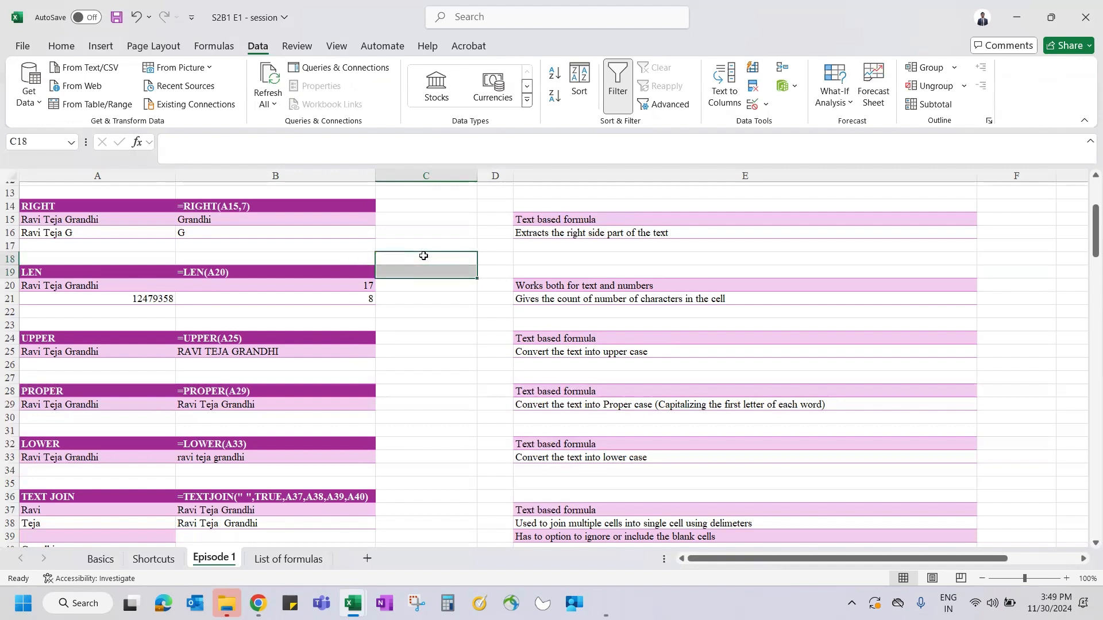
# - Select the LEN example rows 19–21, then its heading in A19 and sample name in A20
pyautogui.press('Down')
pyautogui.press('Down')
pyautogui.press('Down')
pyautogui.press('Down')
pyautogui.press('Down')
pyautogui.press('Down')
pyautogui.press('Down')
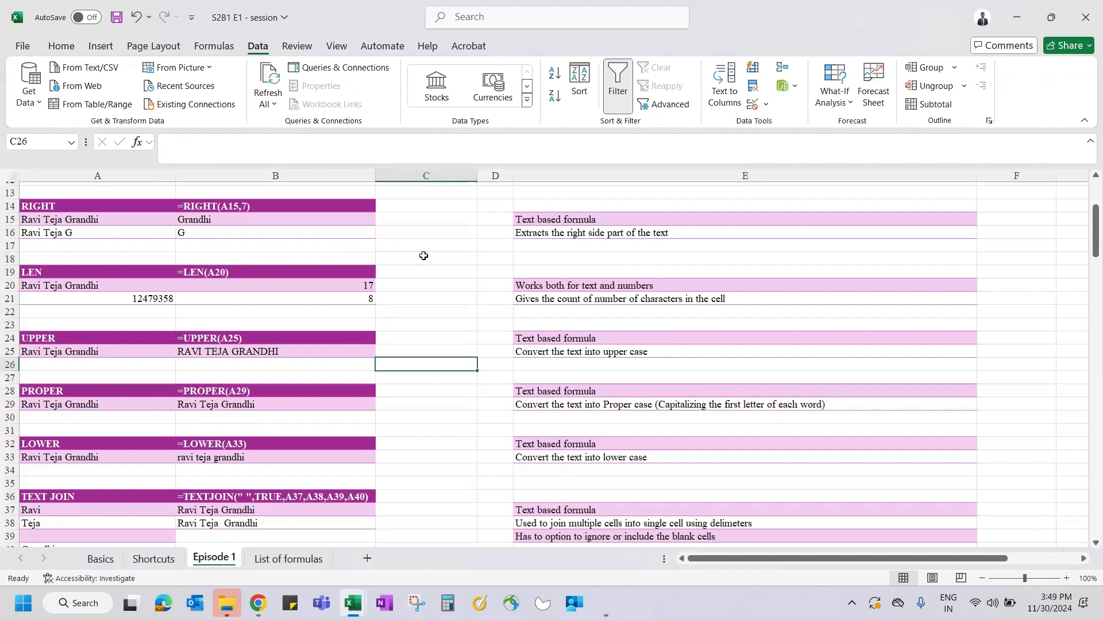
pyautogui.press('Left')
pyautogui.press('Up')
pyautogui.press('Up')
pyautogui.press('Up')
pyautogui.press('Up')
pyautogui.press('Up')
pyautogui.press('Up')
pyautogui.press('Up')
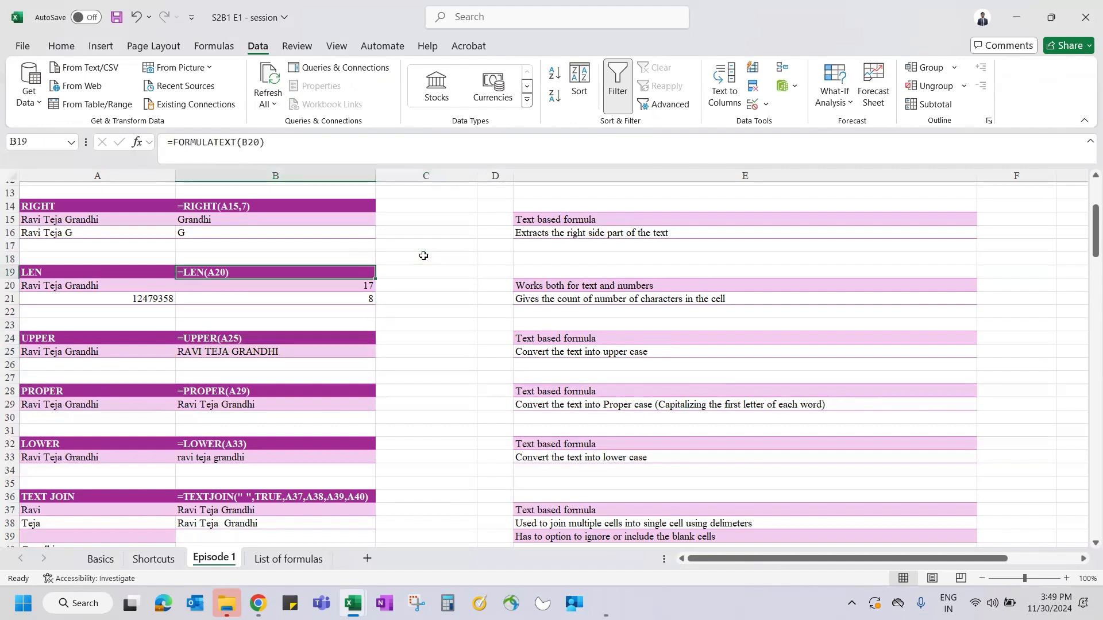
pyautogui.hotkey('shift', 'space')
pyautogui.hotkey('shift', 'Down')
pyautogui.hotkey('shift', 'Down')
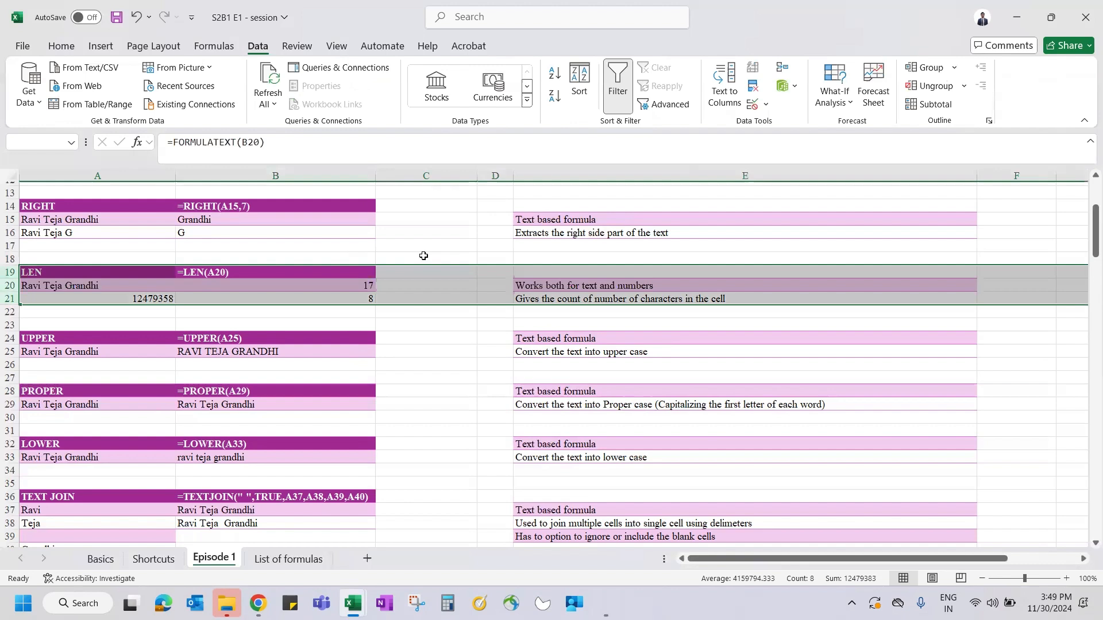
pyautogui.click(143, 275)
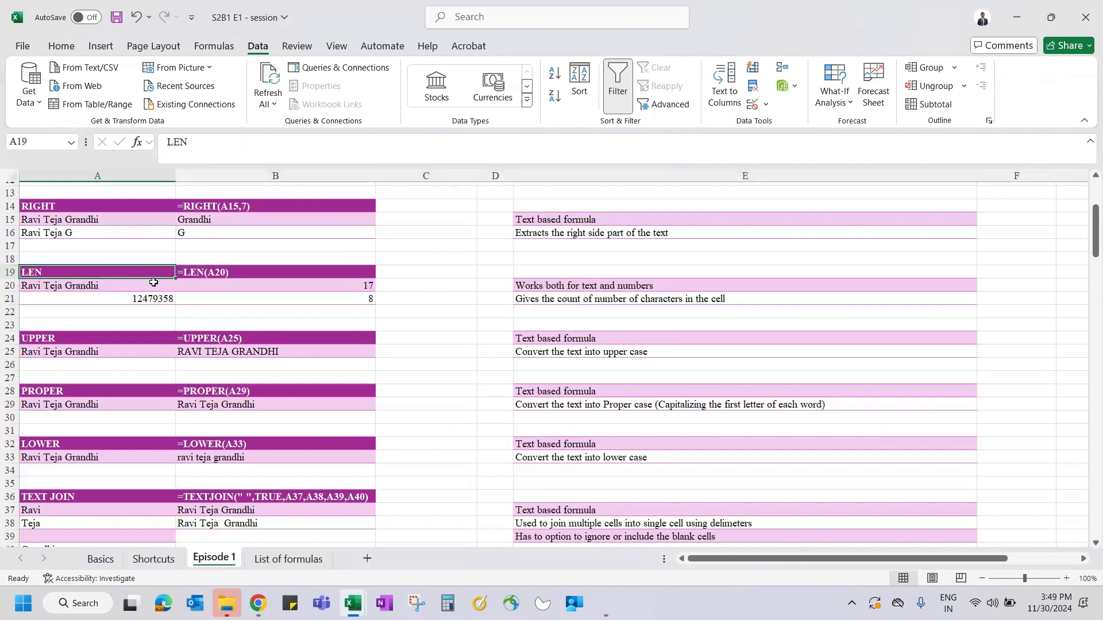
pyautogui.click(123, 285)
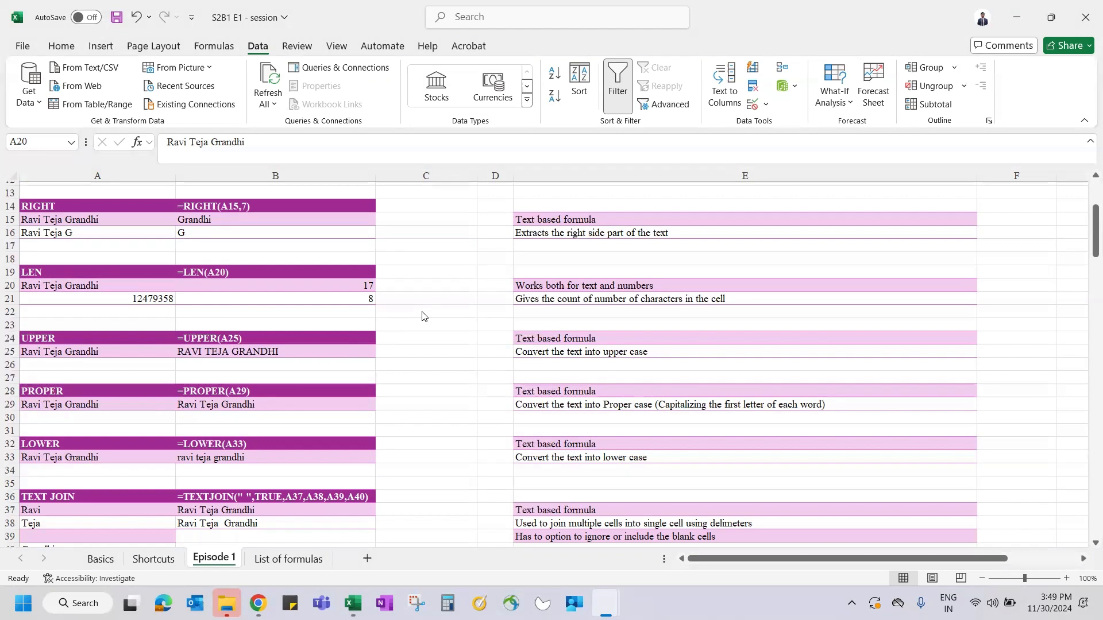
# - Apply the General number format to C19
pyautogui.click(411, 270)
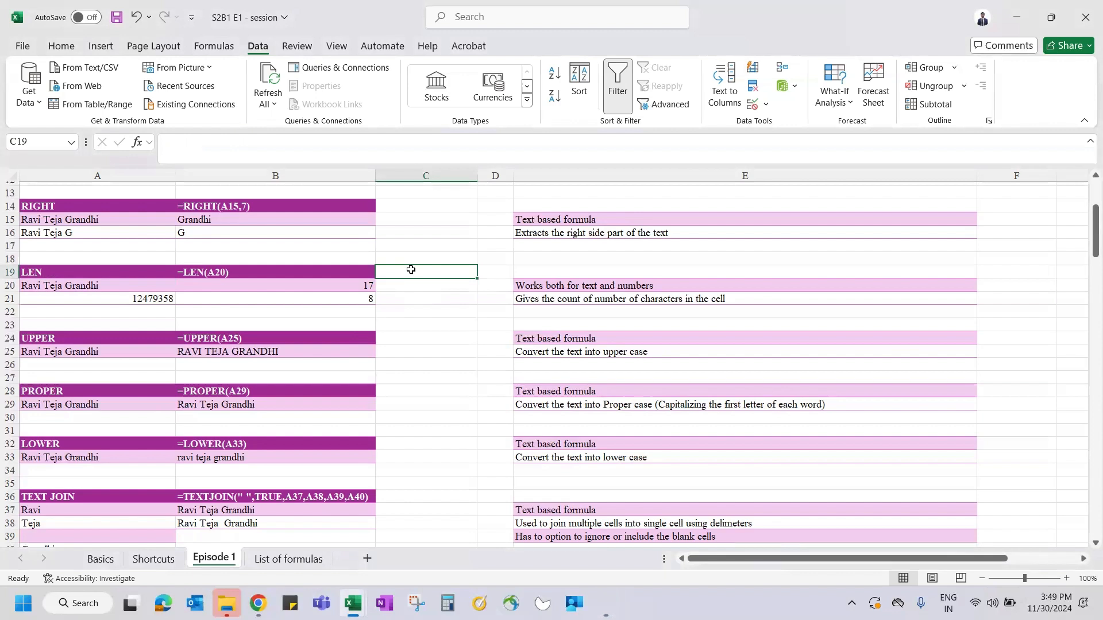
pyautogui.click(60, 47)
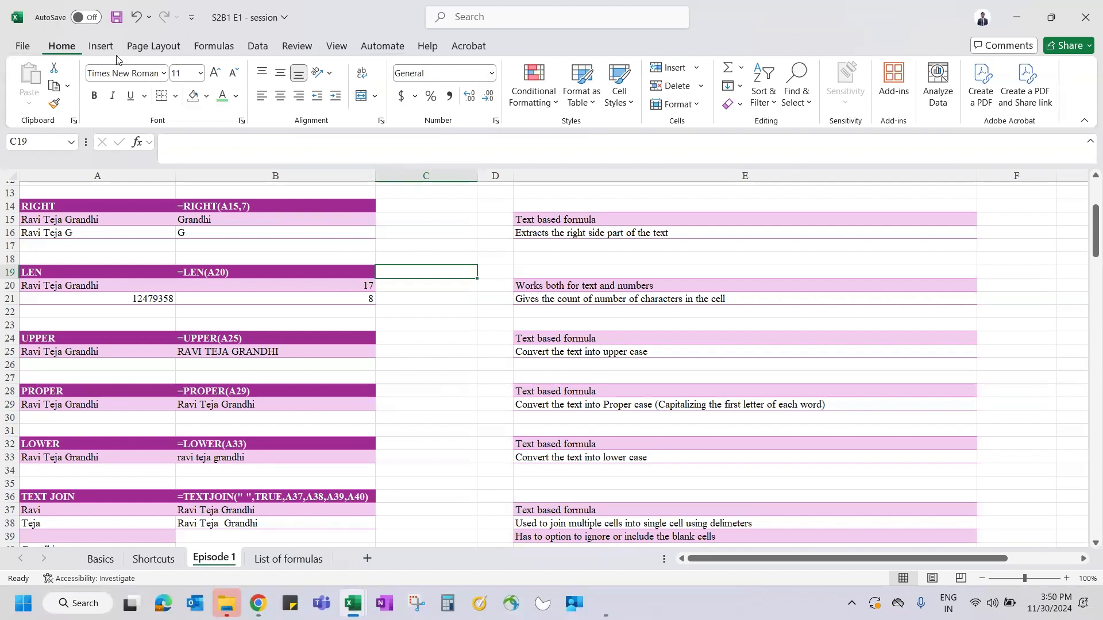
pyautogui.click(492, 77)
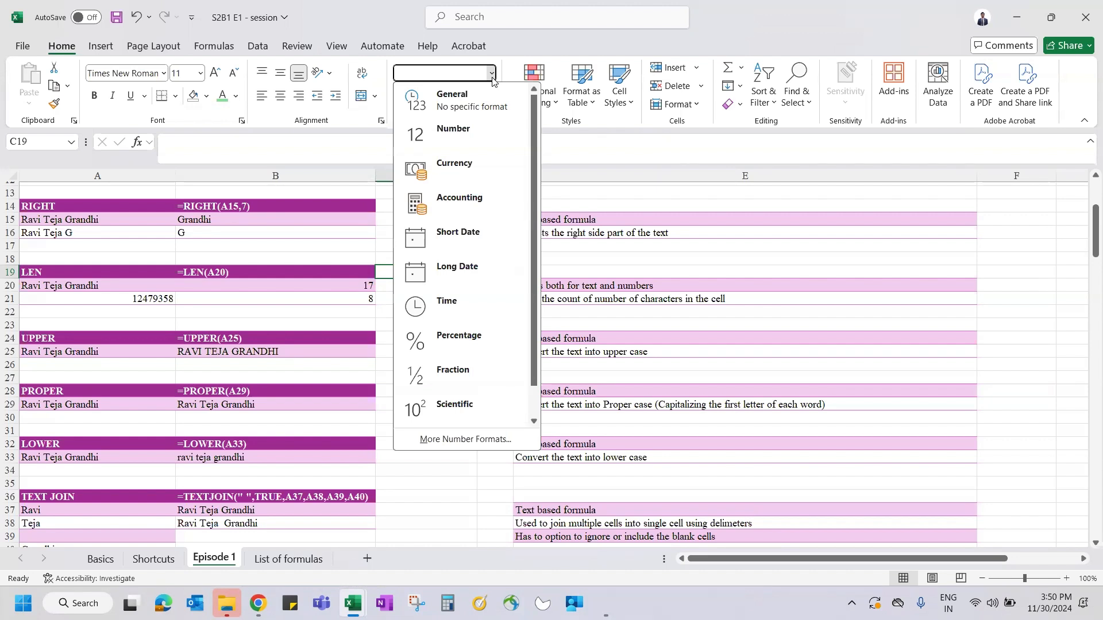
pyautogui.click(497, 109)
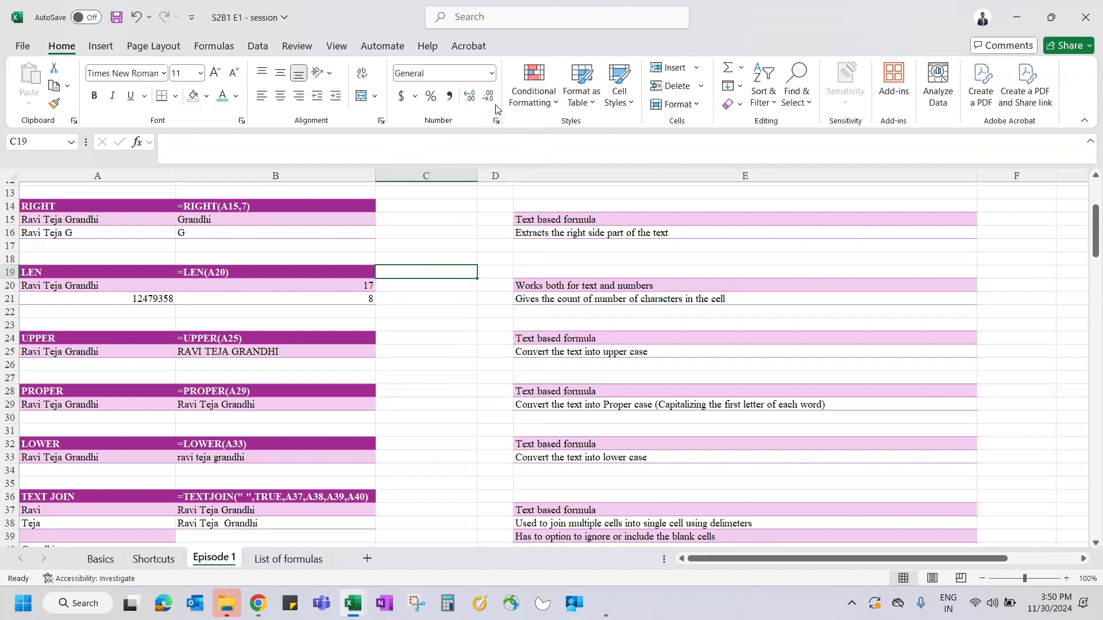
# - Preview number formats for 12479358 in A21 and the name in A20 without changing them
pyautogui.click(141, 299)
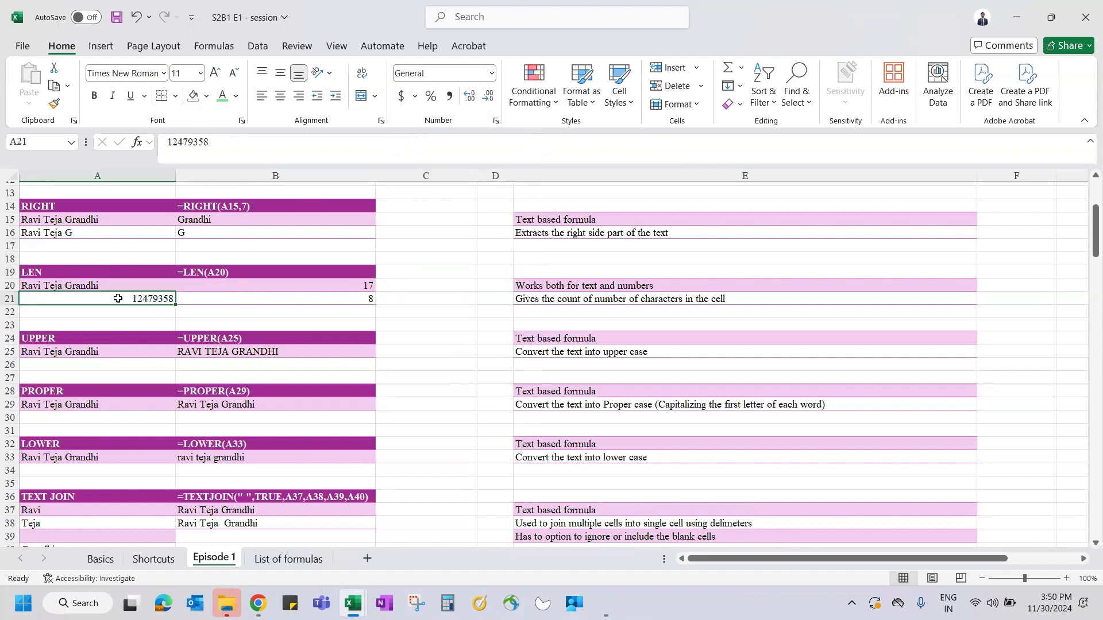
pyautogui.click(491, 73)
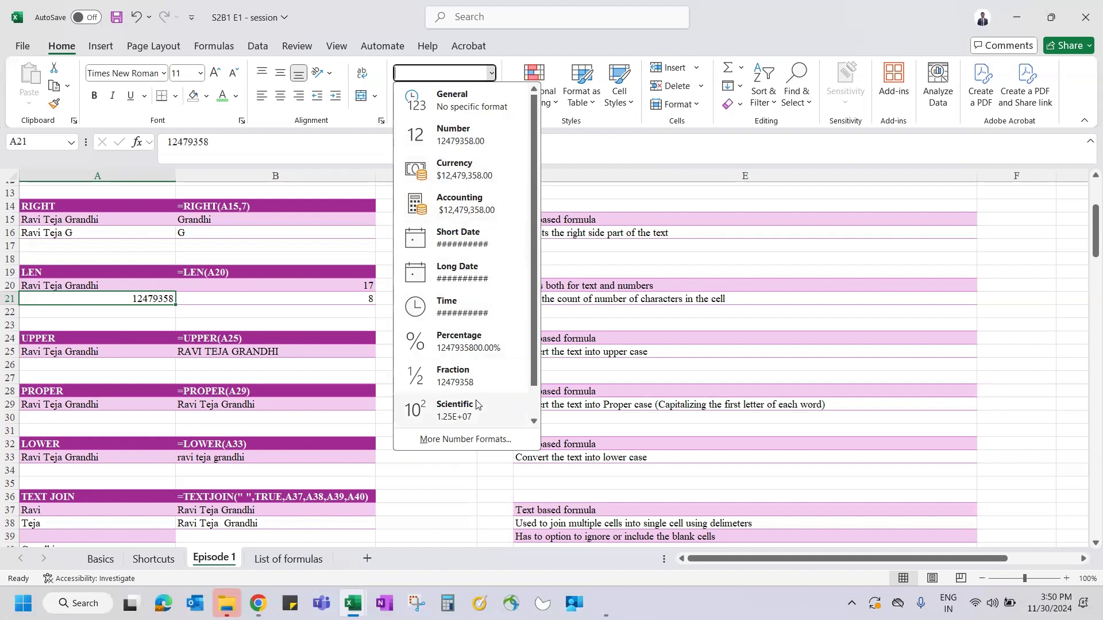
pyautogui.click(105, 317)
pyautogui.click(86, 288)
pyautogui.click(492, 73)
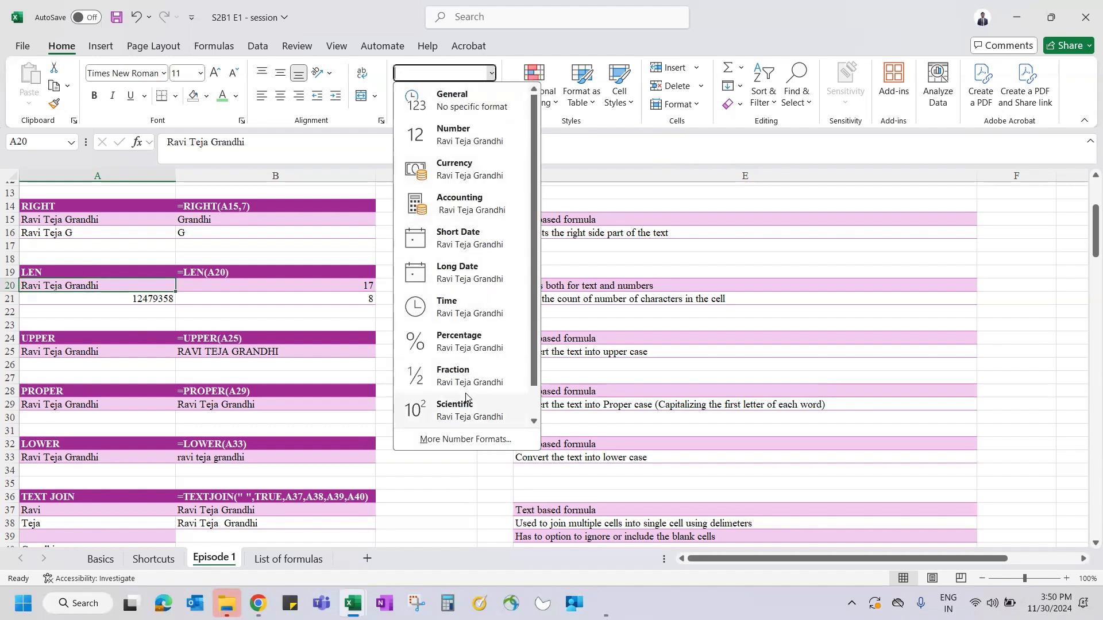
pyautogui.click(381, 318)
pyautogui.click(418, 272)
pyautogui.hotkey('ctrl', 'z')
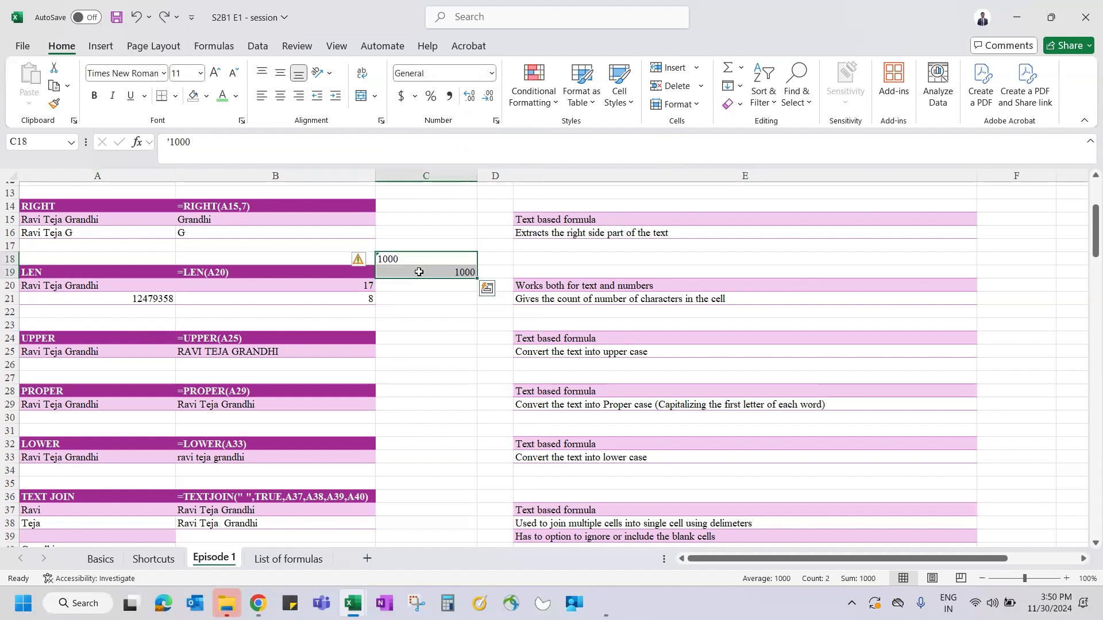
pyautogui.click(412, 256)
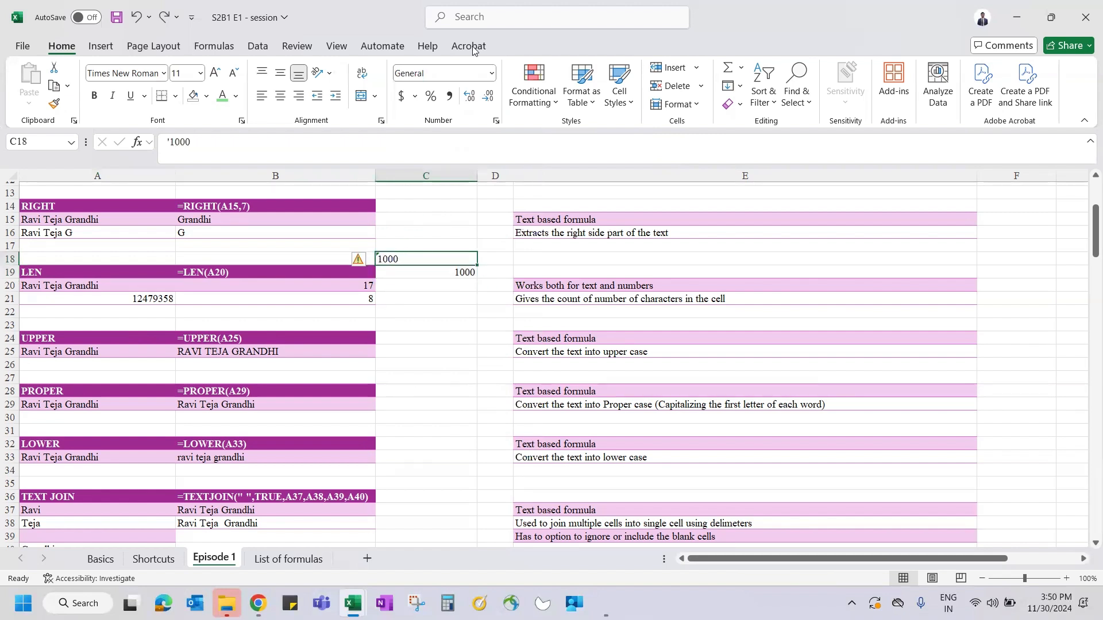
pyautogui.click(492, 73)
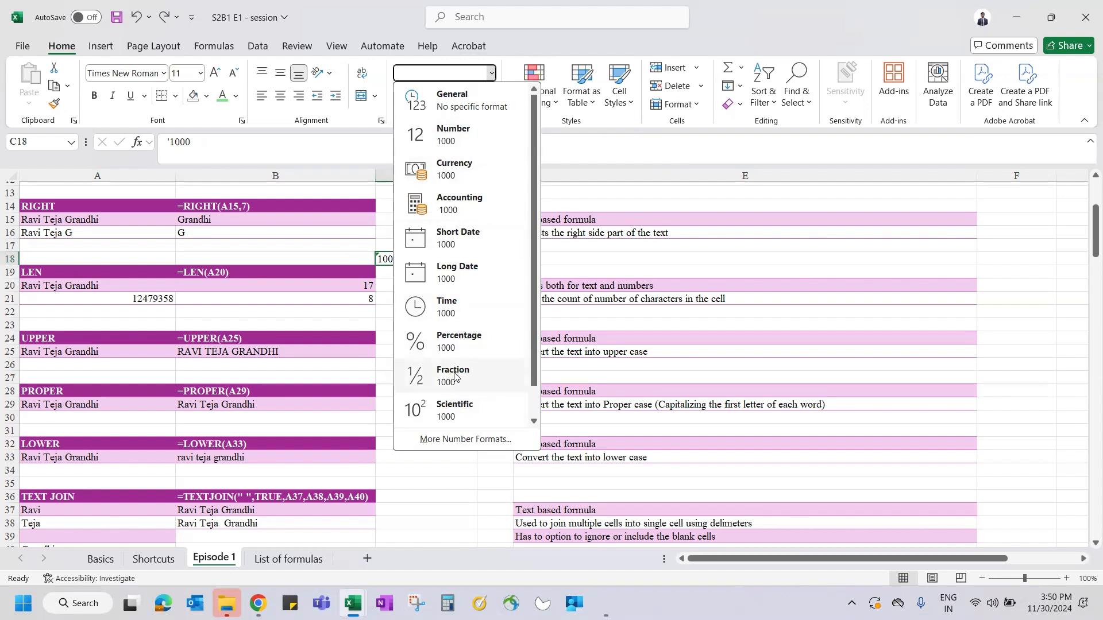
pyautogui.press('Escape')
pyautogui.press('Down')
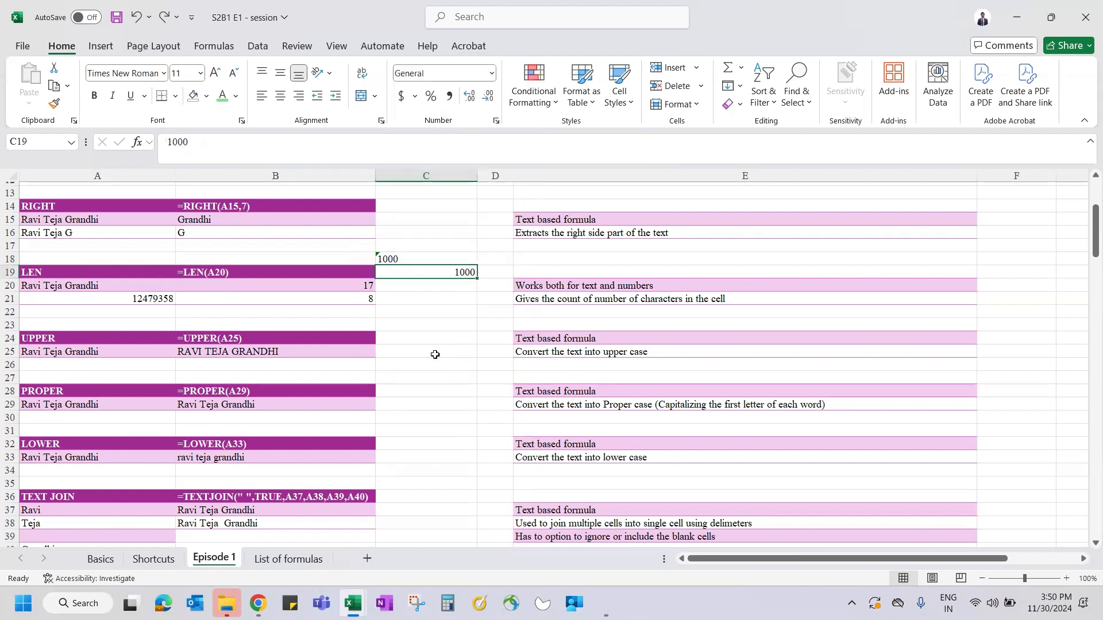
pyautogui.click(492, 75)
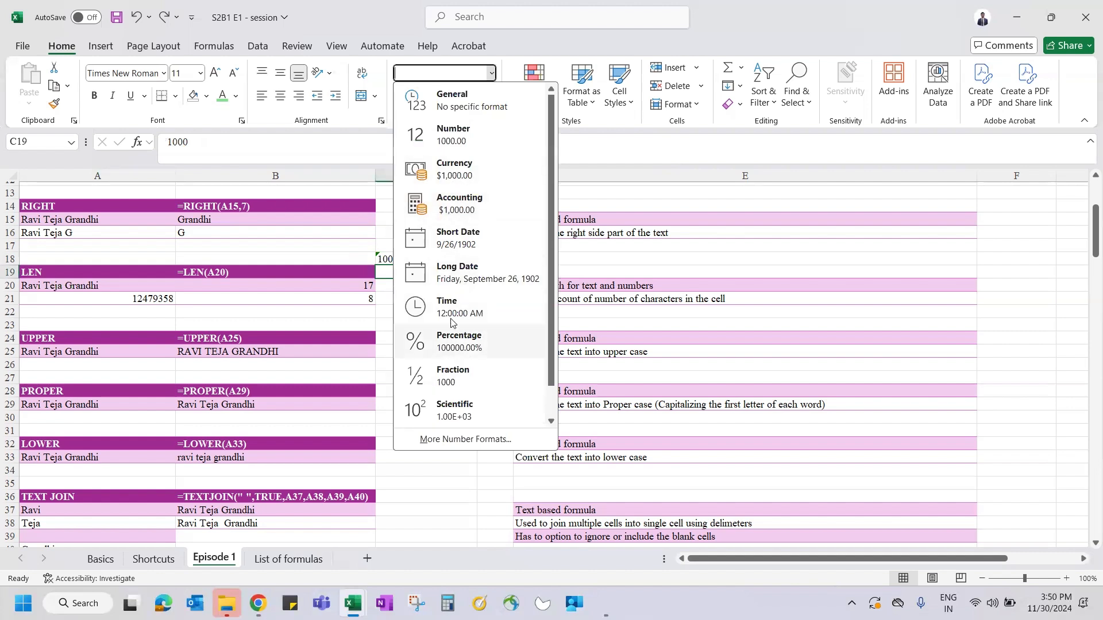
pyautogui.press('Escape')
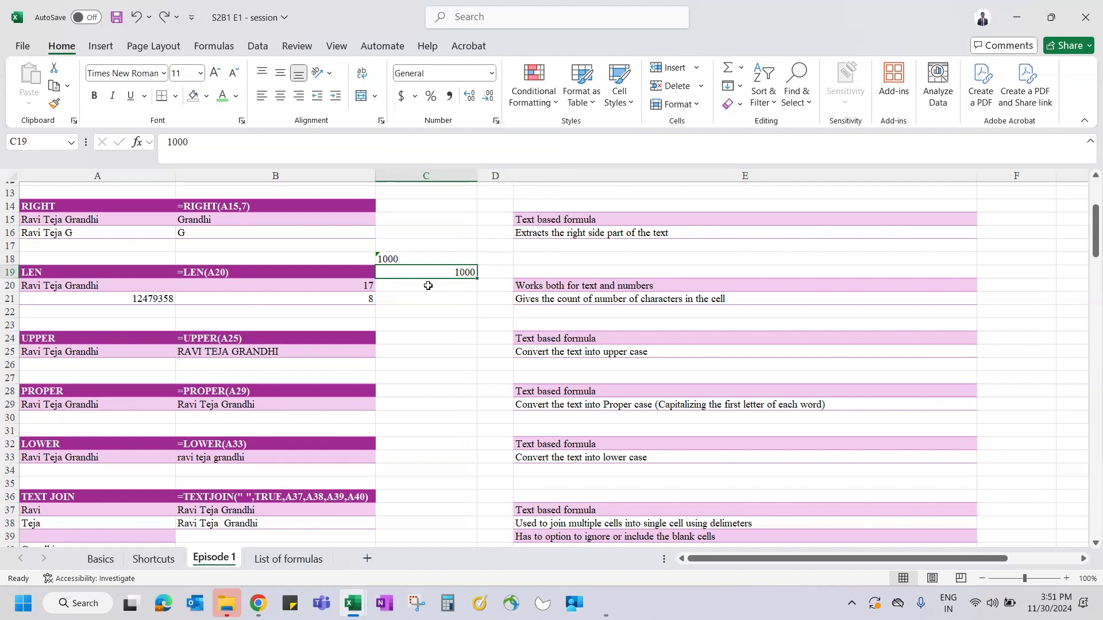
pyautogui.click(412, 286)
# - Insert today's date 11/30/2024 in C20 and enter 1/1/1900 in C22
pyautogui.hotkey('ctrl', ';')
pyautogui.hotkey('ctrl', 'Return')
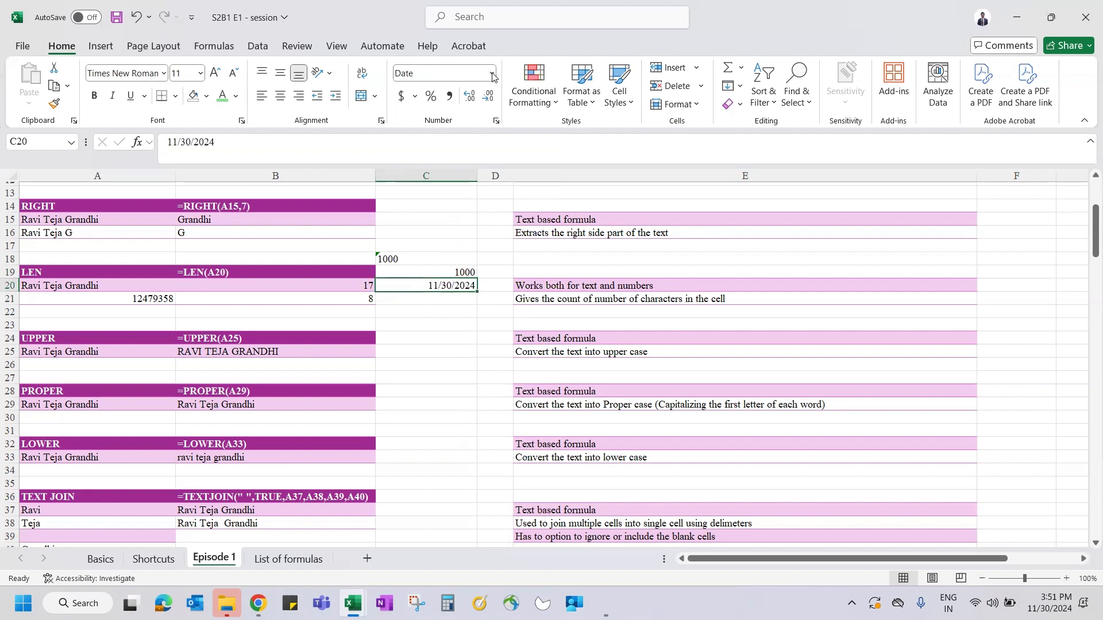
pyautogui.click(442, 309)
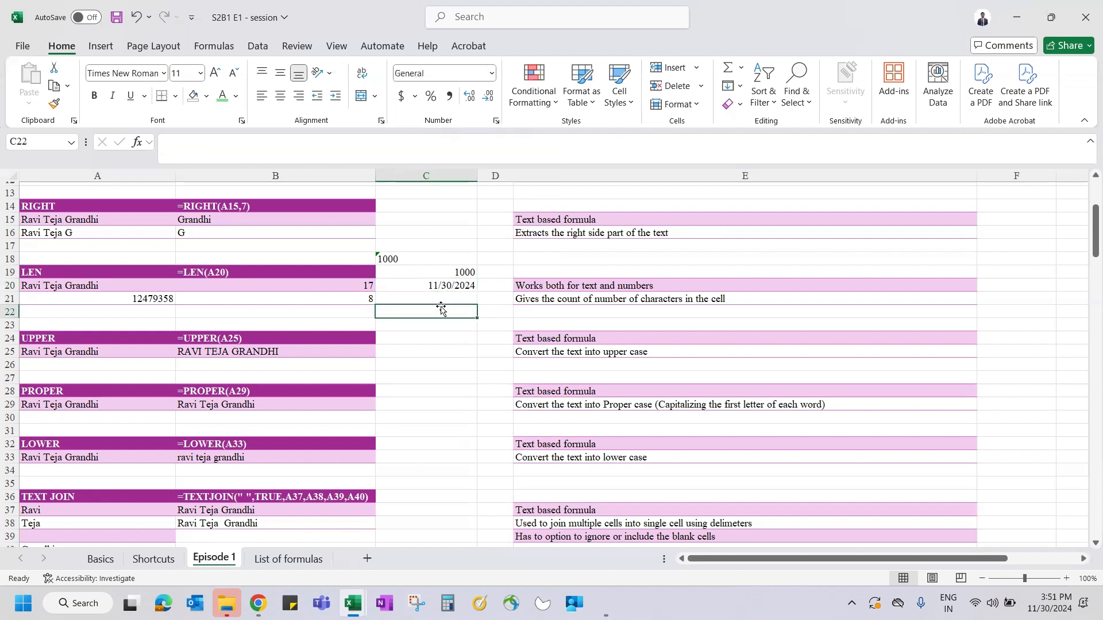
pyautogui.write('1/1/')
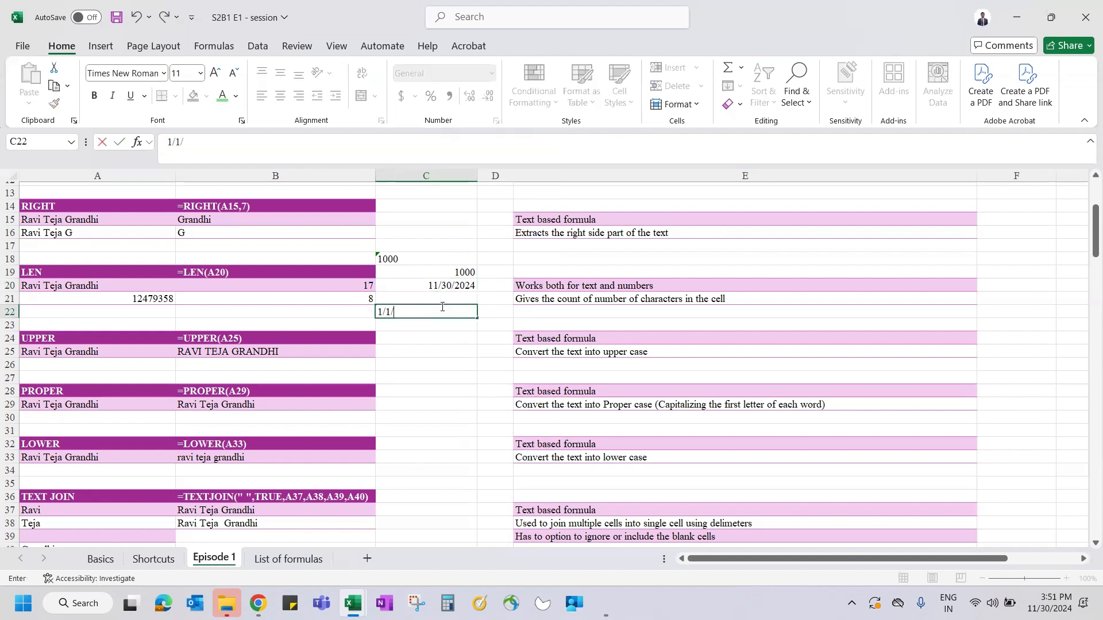
pyautogui.write('1900')
pyautogui.press('Return')
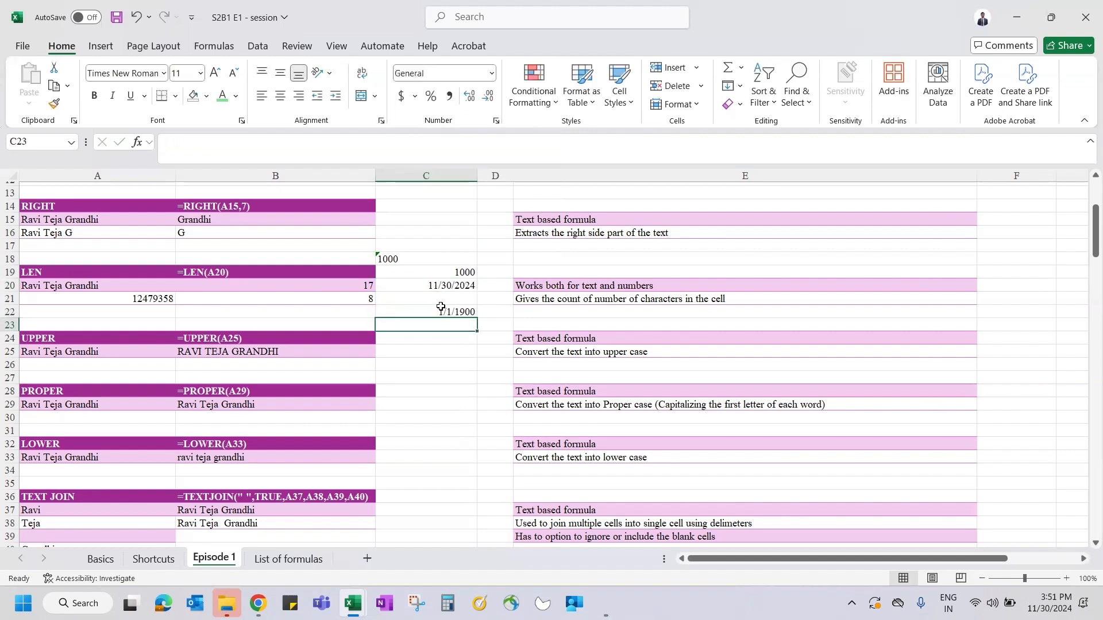
pyautogui.press('Up')
pyautogui.press('Down')
pyautogui.press('Up')
pyautogui.press('Down')
# - Format C20 and C22 as Number, revealing serial values 45626.00 and 1.00
pyautogui.click(443, 285)
pyautogui.click(491, 76)
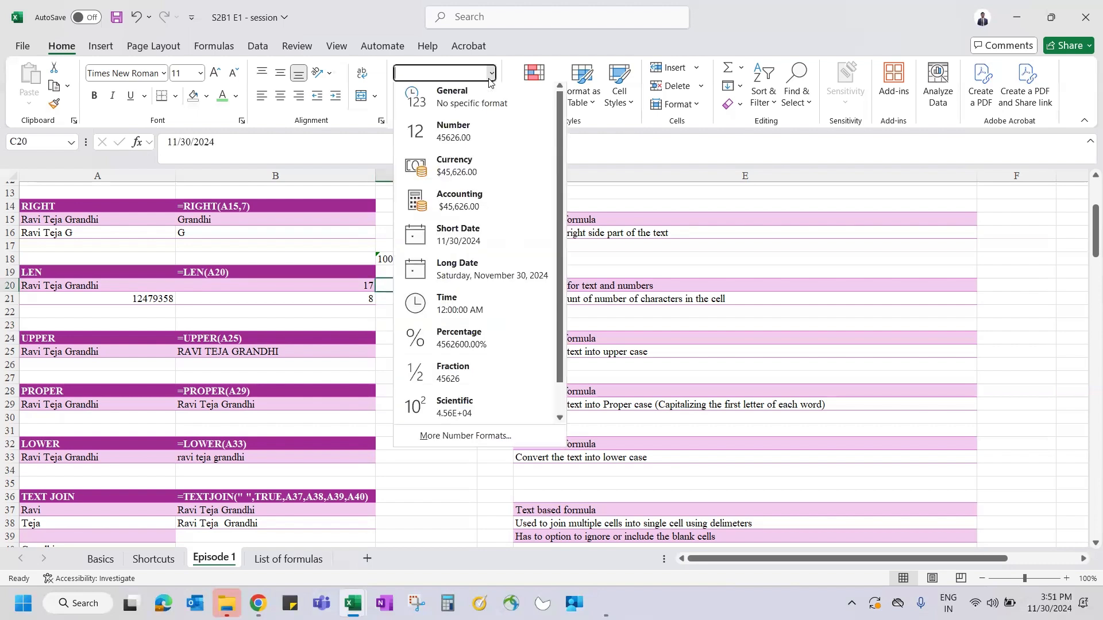
pyautogui.click(459, 135)
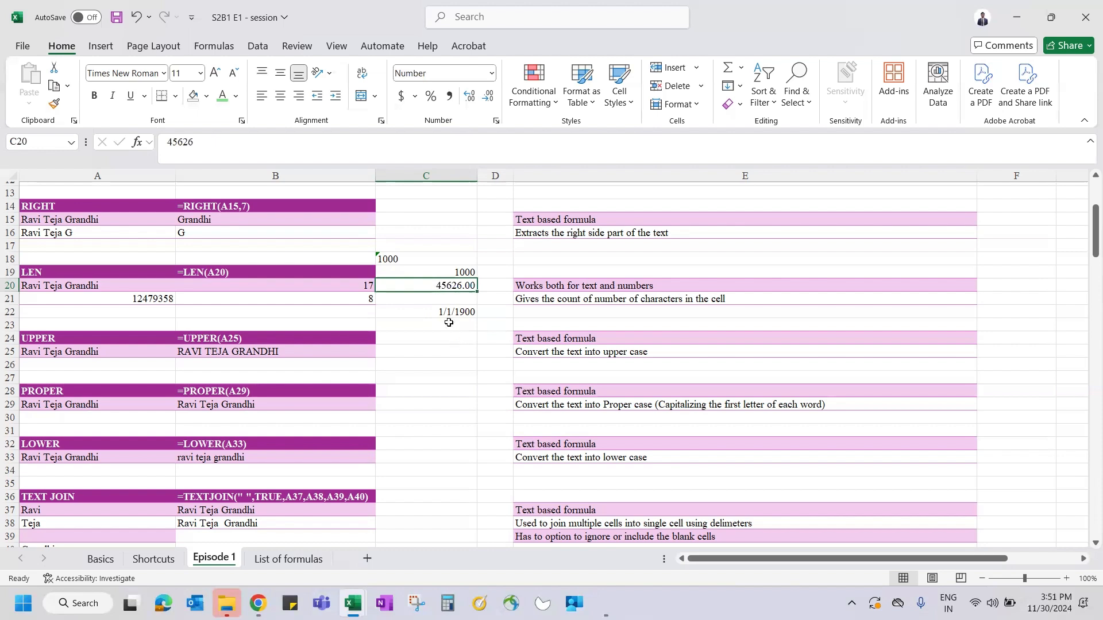
pyautogui.click(439, 311)
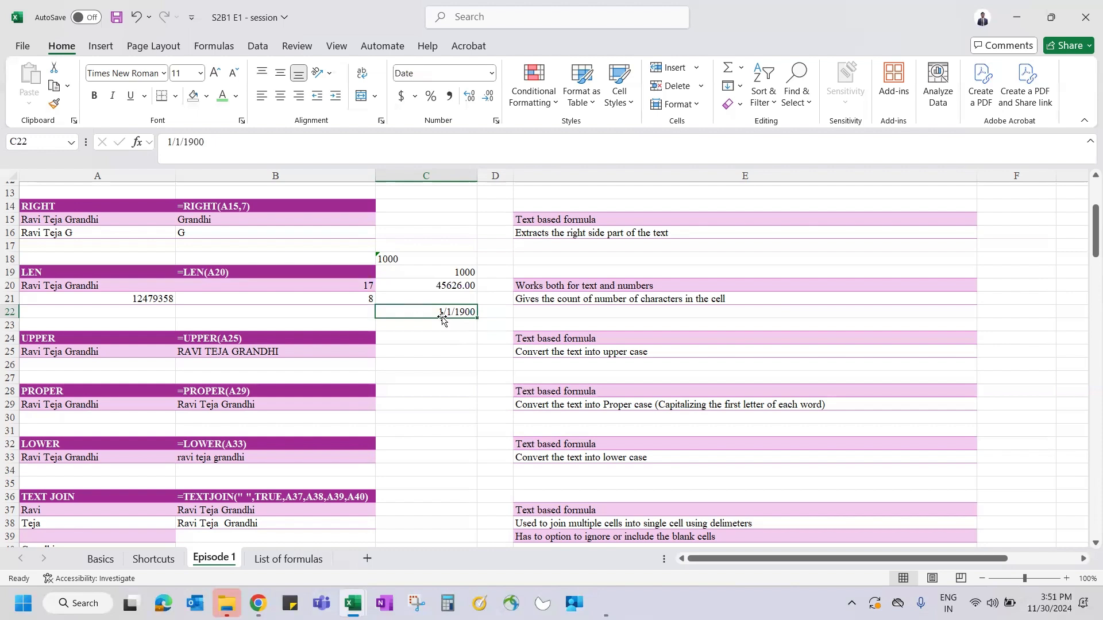
pyautogui.click(492, 76)
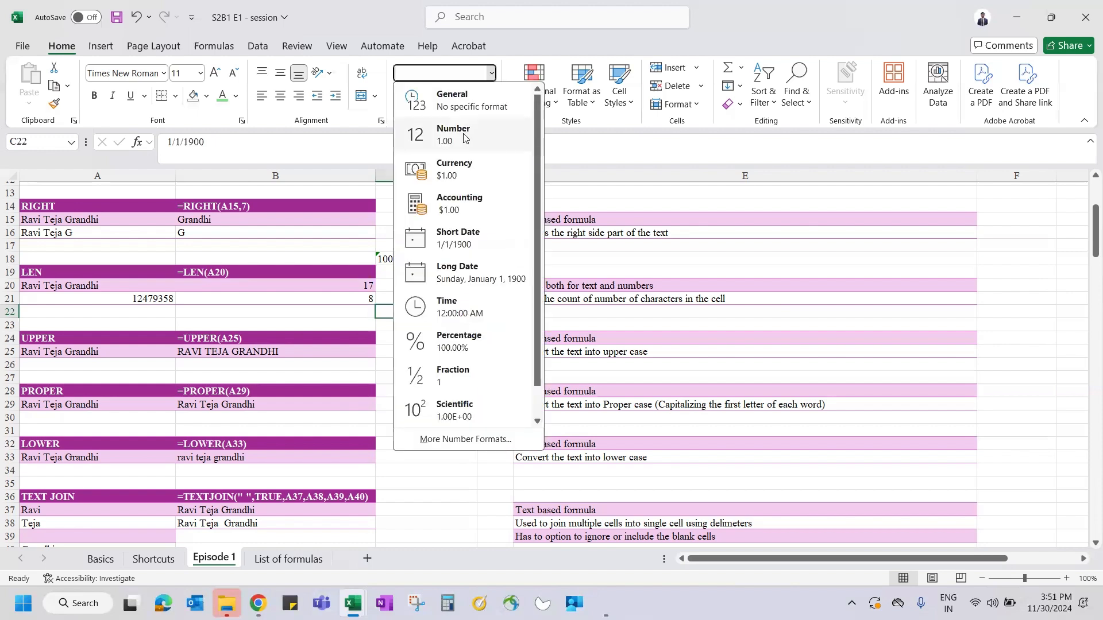
pyautogui.click(458, 138)
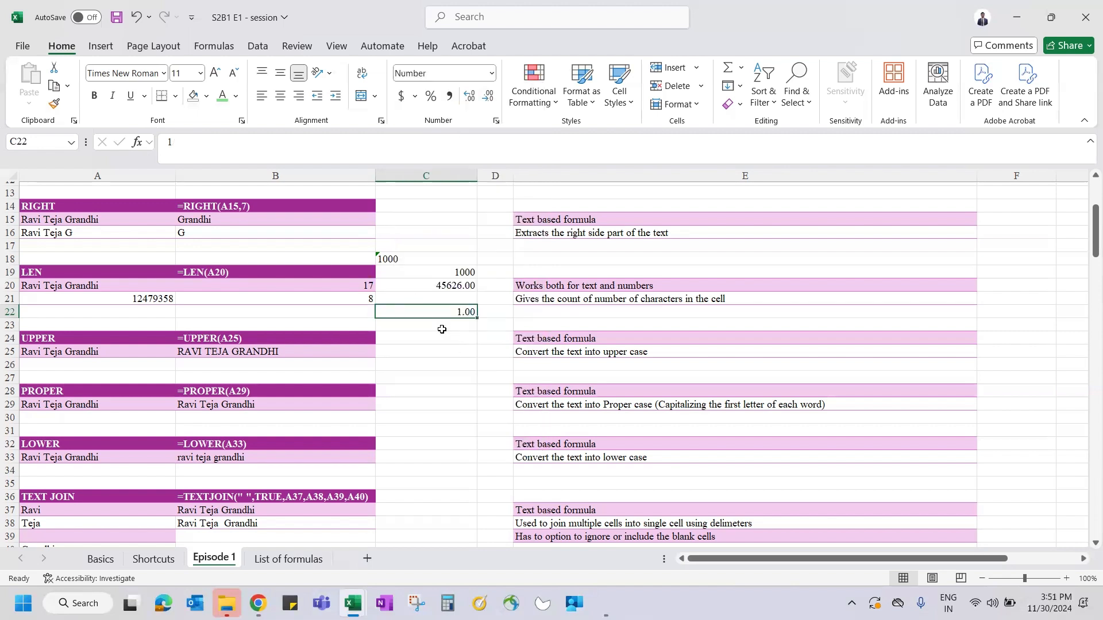
pyautogui.click(131, 344)
pyautogui.press('Up')
pyautogui.press('Up')
pyautogui.press('Up')
pyautogui.press('Up')
pyautogui.press('Up')
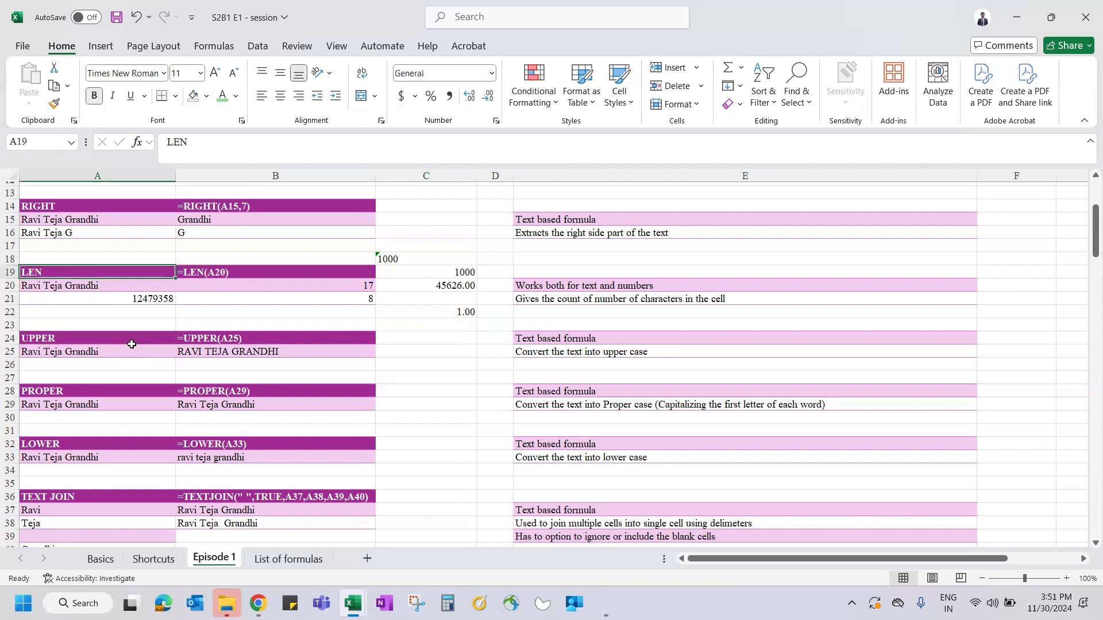
pyautogui.press('Down')
pyautogui.press('Right')
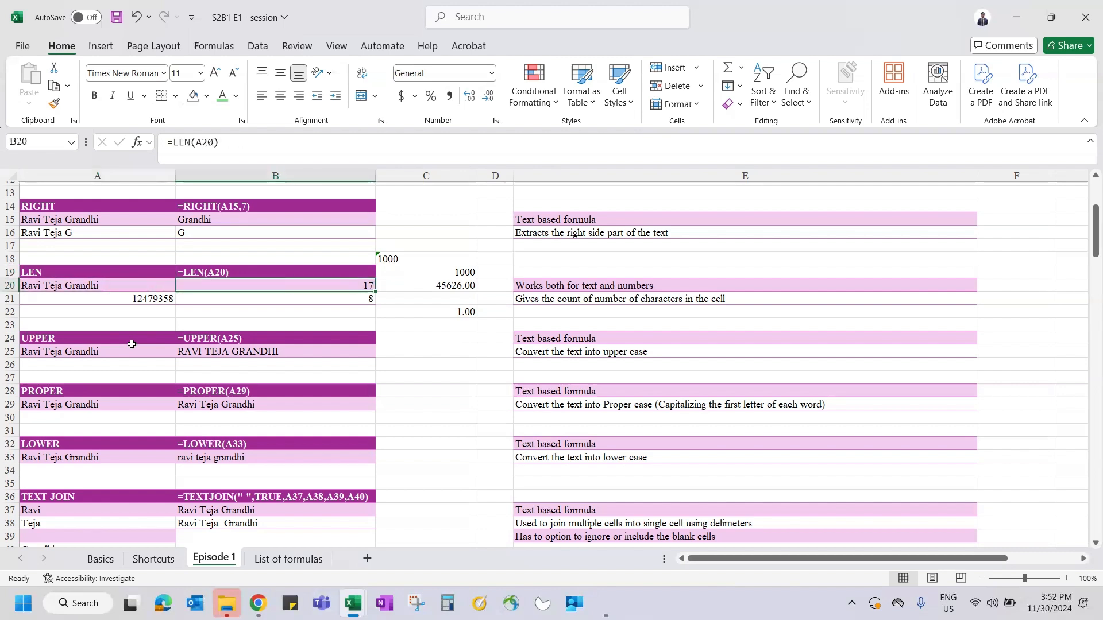
pyautogui.click(155, 286)
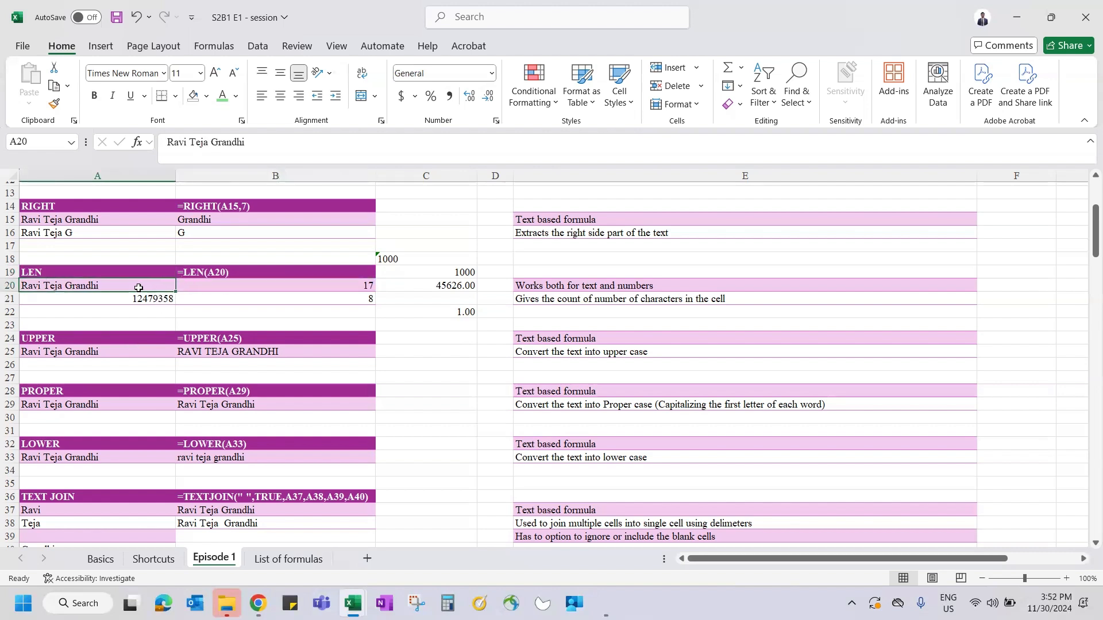
pyautogui.click(227, 286)
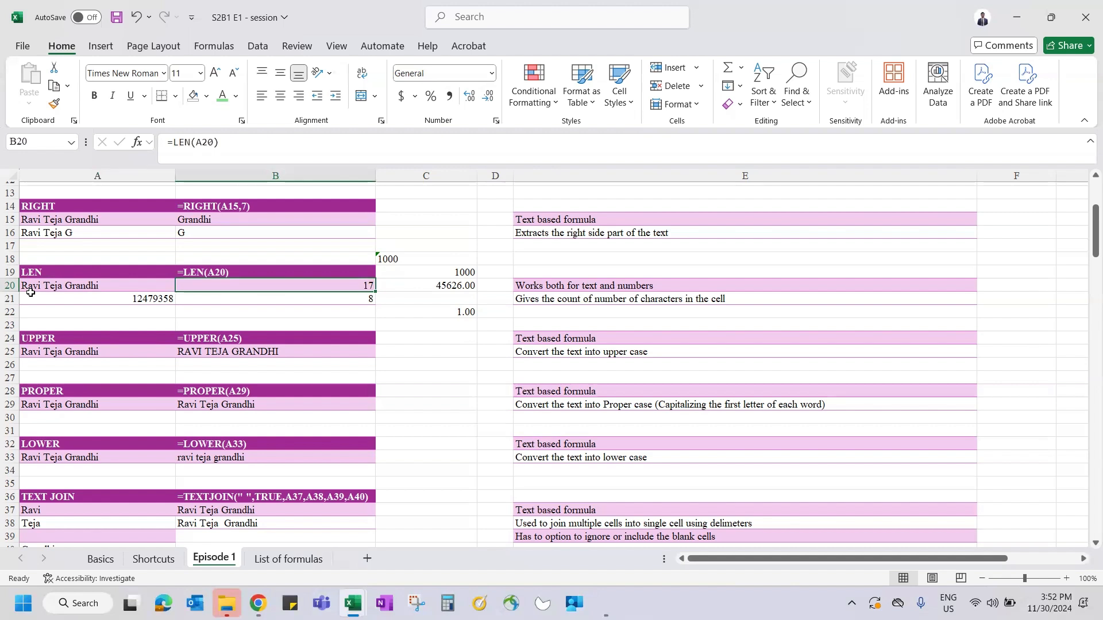
pyautogui.click(114, 286)
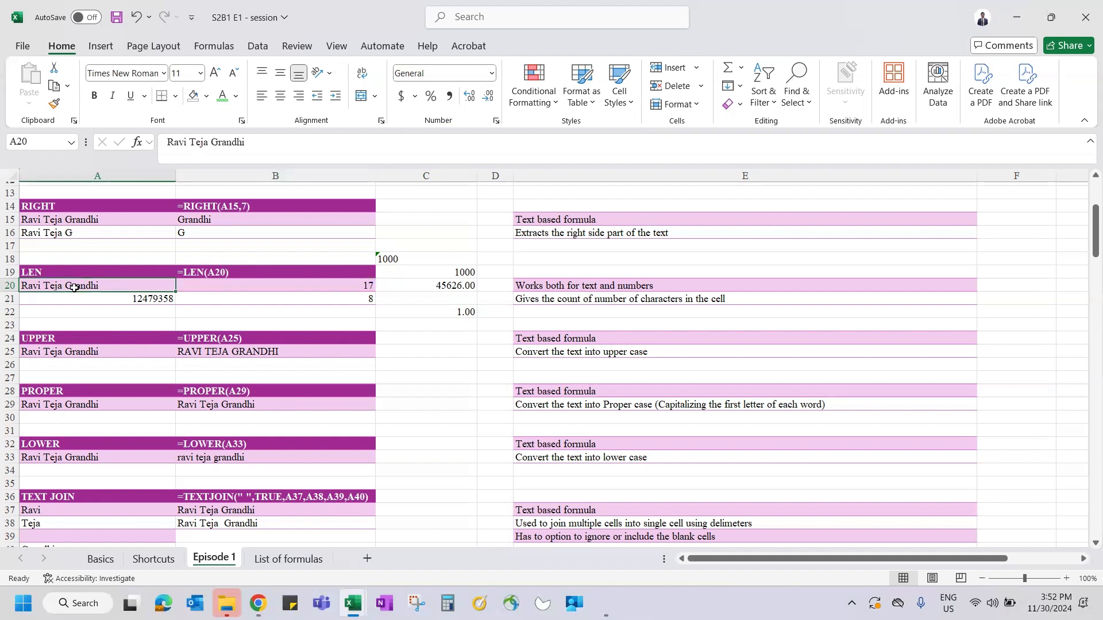
# - Enter a short sample name in A22 and =LEN(A22) in B22
pyautogui.press('Down')
pyautogui.press('Down')
pyautogui.write('Ravi')
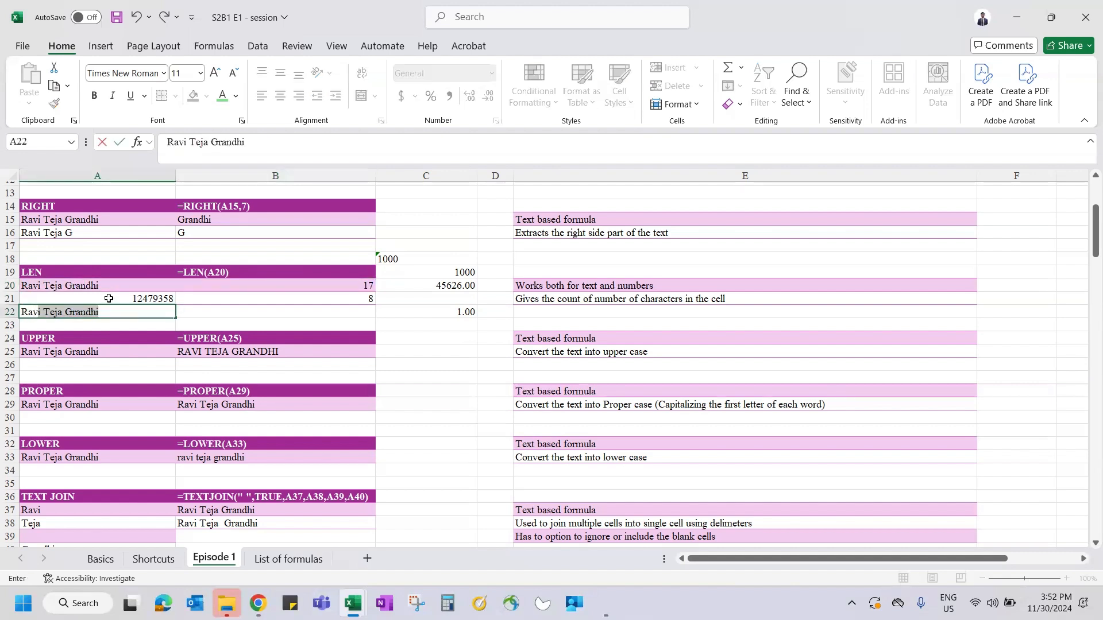
pyautogui.press('Delete')
pyautogui.press('Tab')
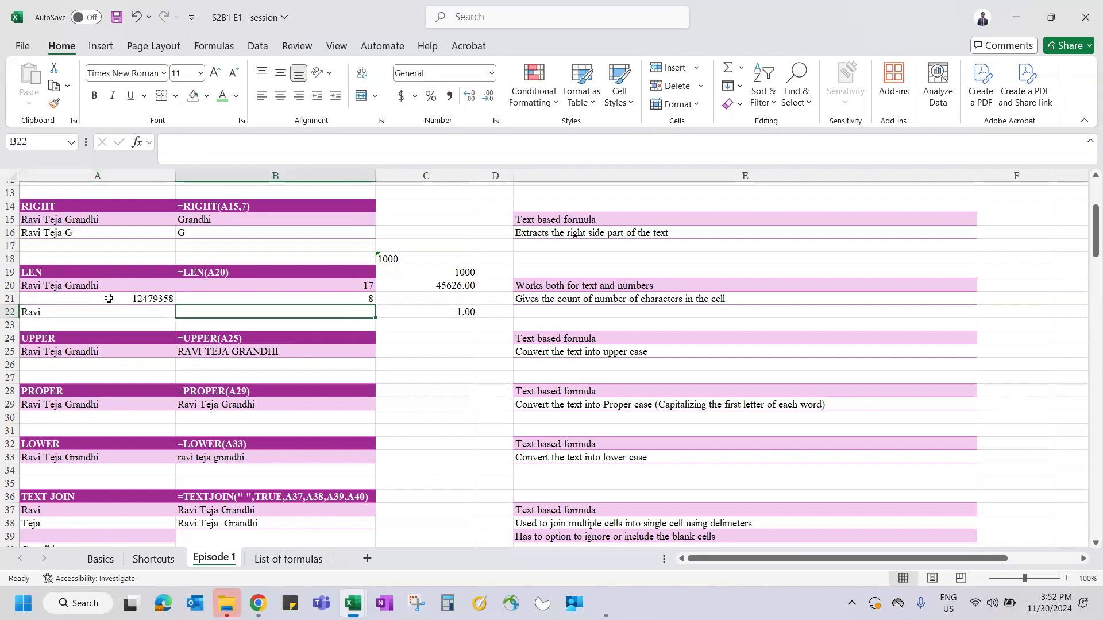
pyautogui.write('=len(a22)')
pyautogui.hotkey('ctrl', 'Return')
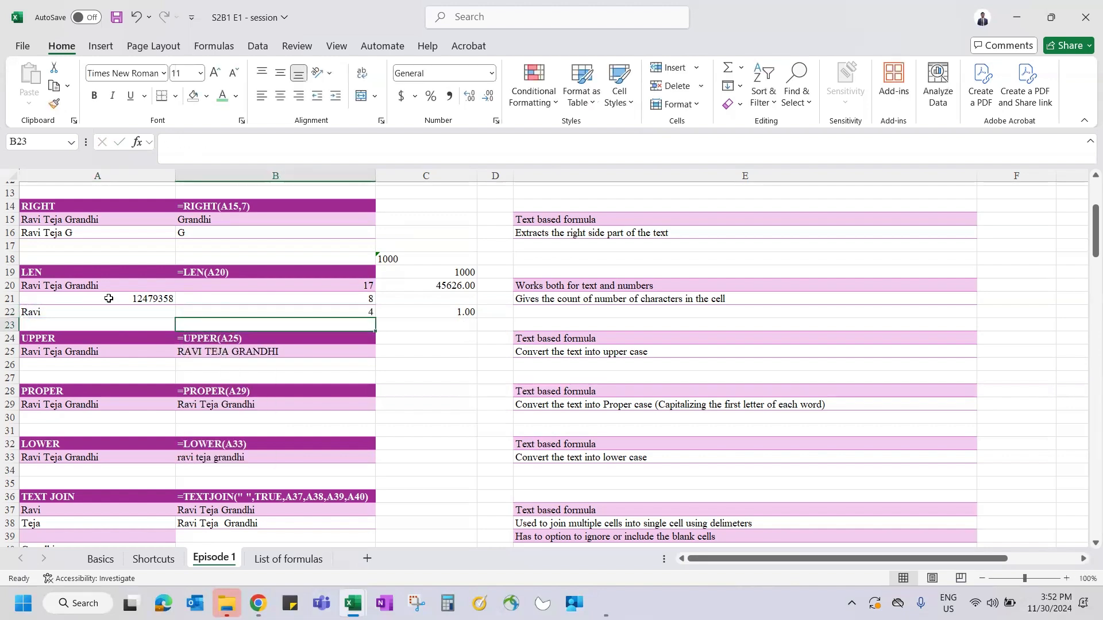
# - Add trailing spaces to A22's name so B22's LEN result becomes 9
pyautogui.click(39, 313)
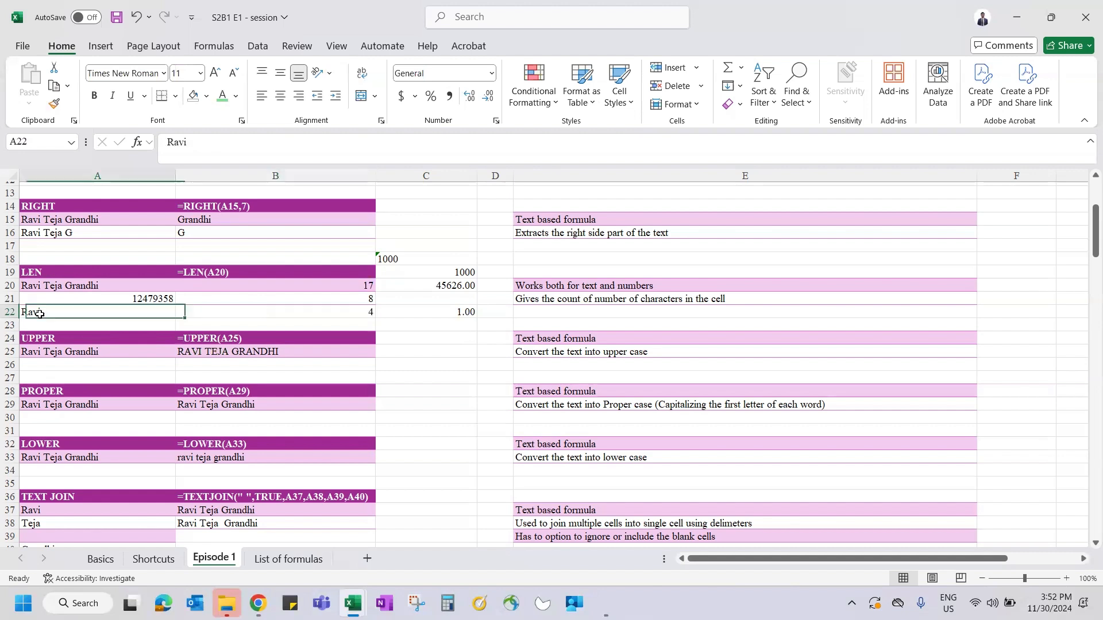
pyautogui.click(203, 150)
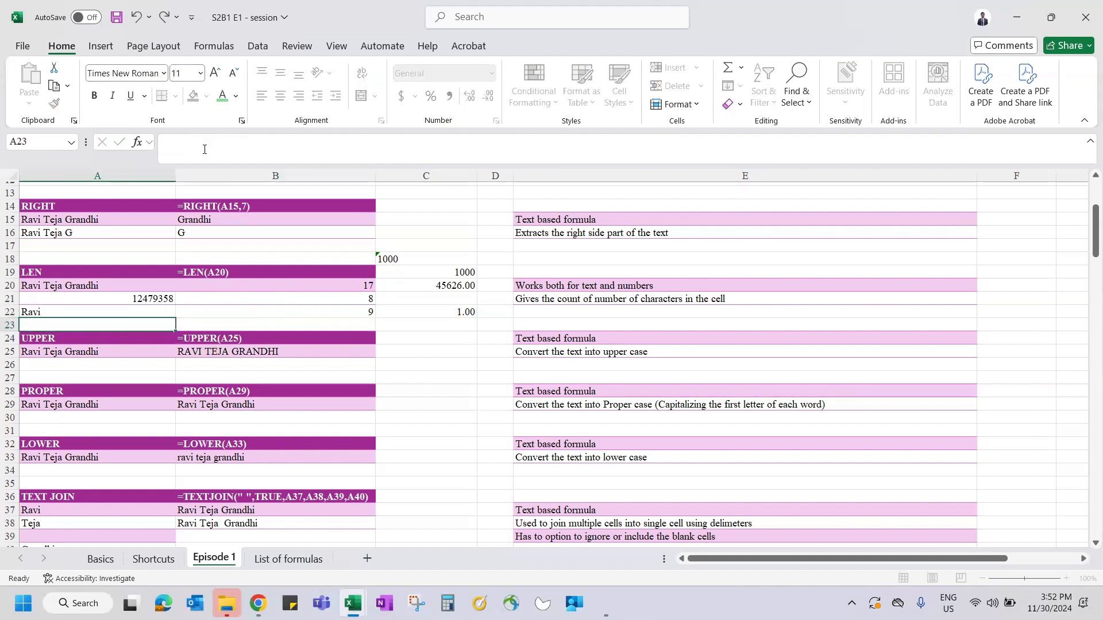
pyautogui.hotkey('ctrl', 'Return')
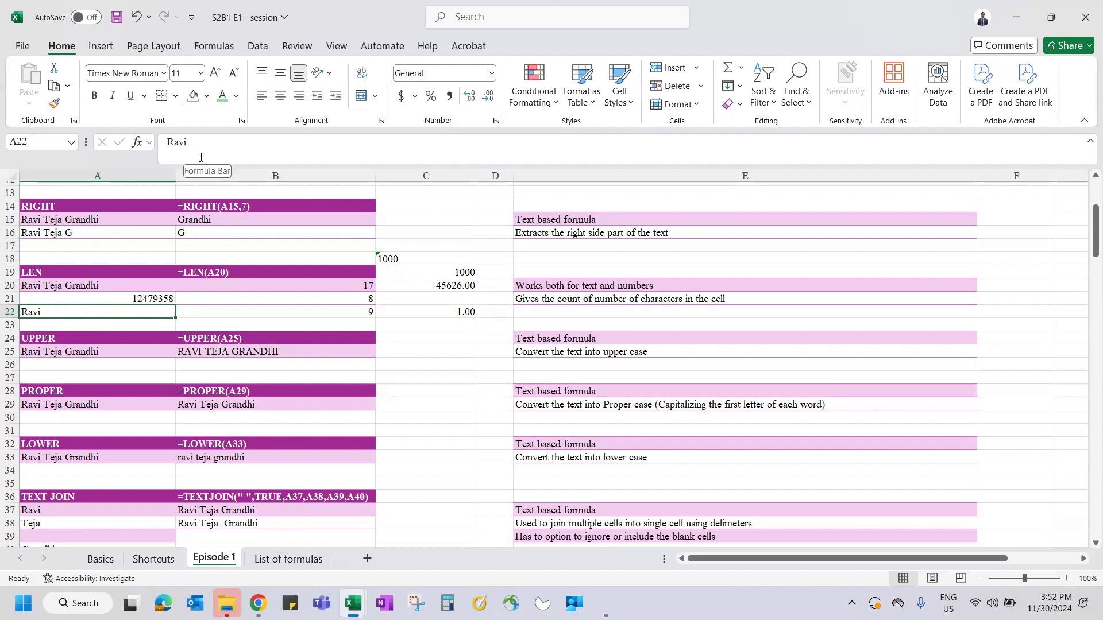
pyautogui.click(288, 313)
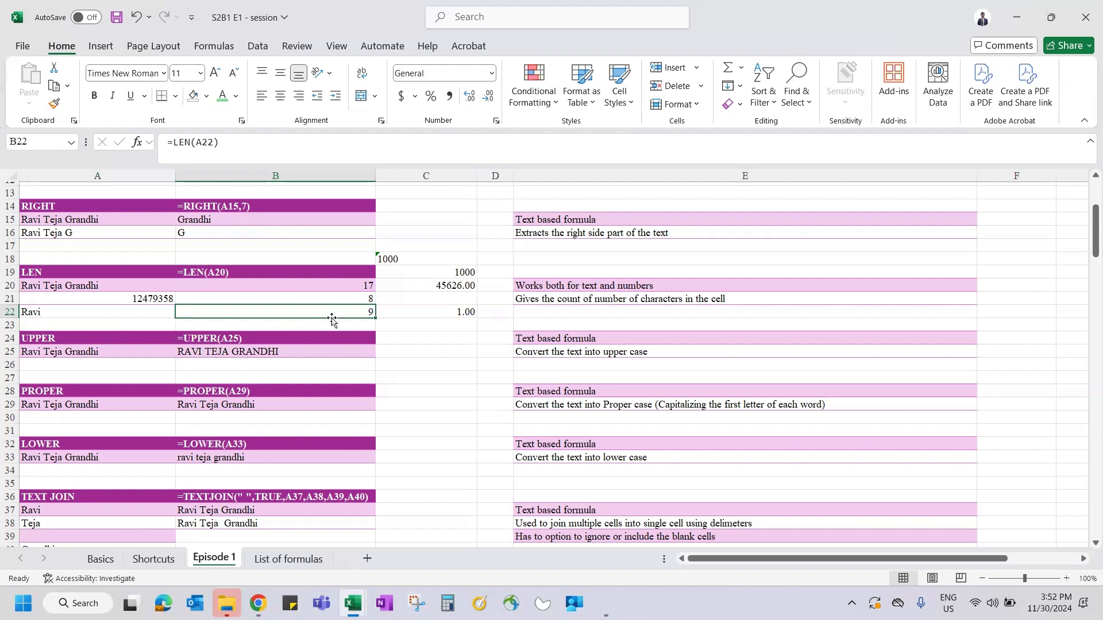
# - Highlight A22's trailing spaces, then point out B22's result and the note in E20
pyautogui.click(76, 308)
pyautogui.moveTo(186, 142); pyautogui.dragTo(408, 224)
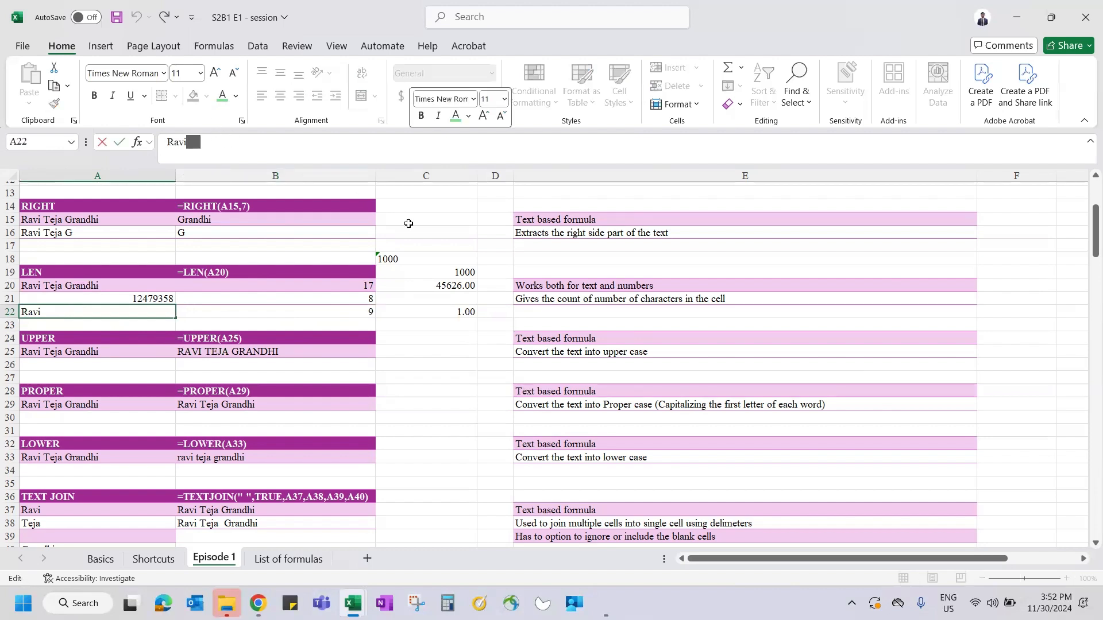
pyautogui.press('Escape')
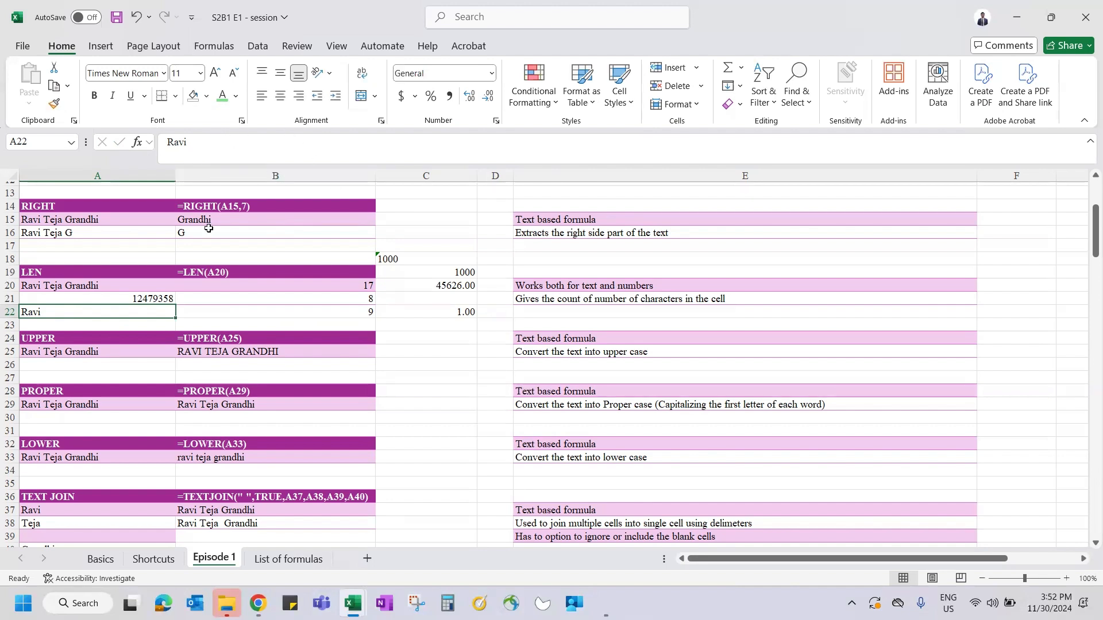
pyautogui.click(320, 313)
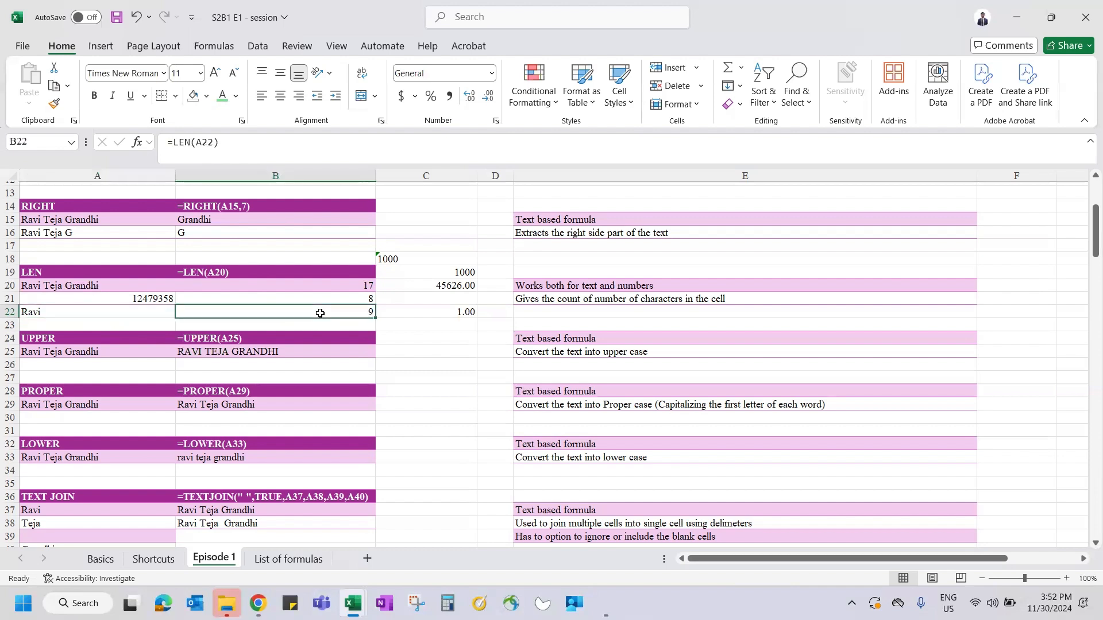
pyautogui.click(643, 289)
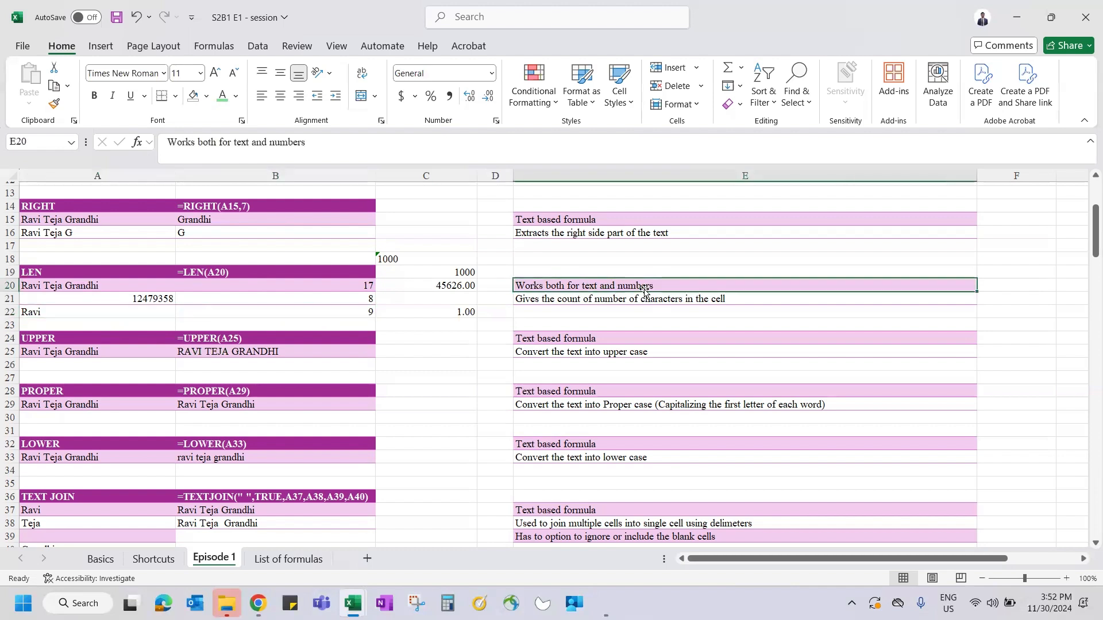
# - Enter a first LEN formula on A21 in B21, which comes out mistyped
pyautogui.click(214, 297)
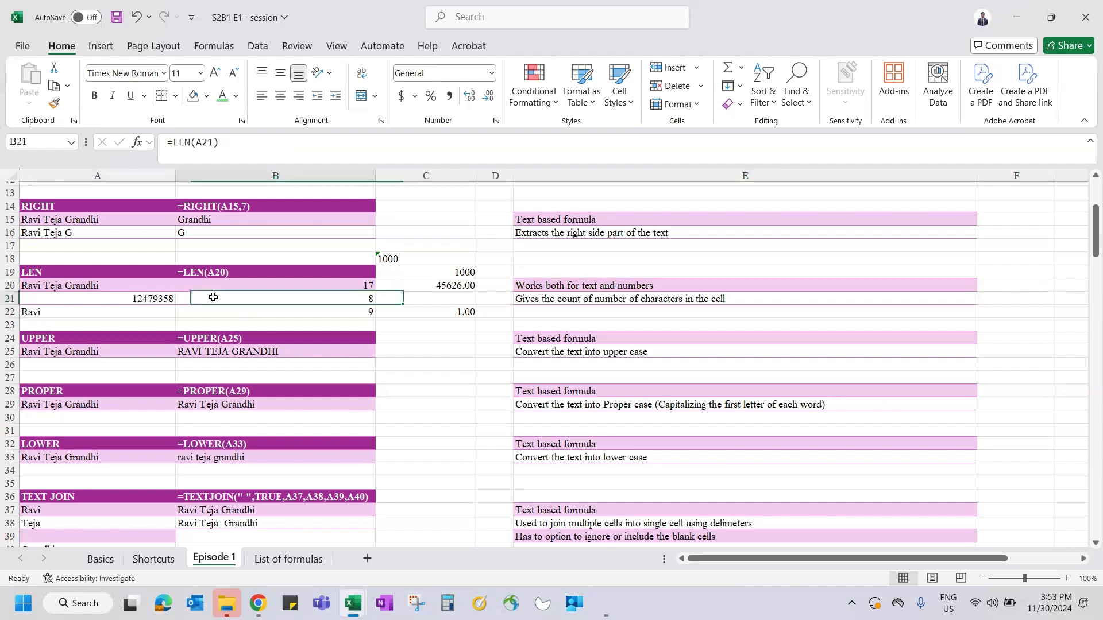
pyautogui.write('=LEN(')
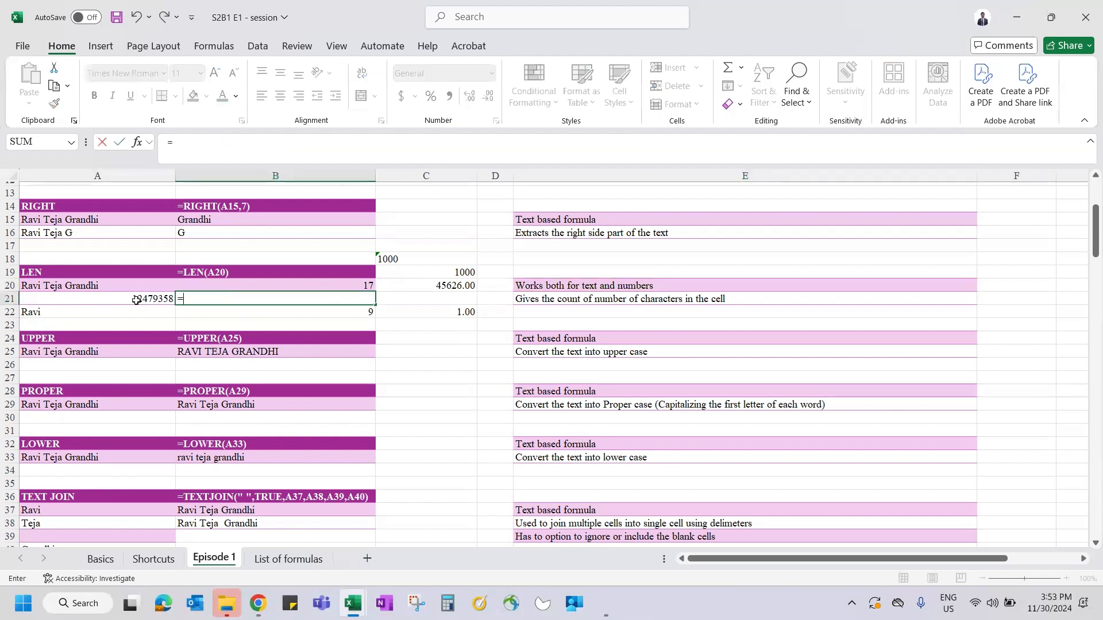
pyautogui.click(136, 300)
pyautogui.write('_)')
pyautogui.press('Return')
# - Retype B21 as =LEN(A21) using the LEN suggestion and check the result
pyautogui.press('Up')
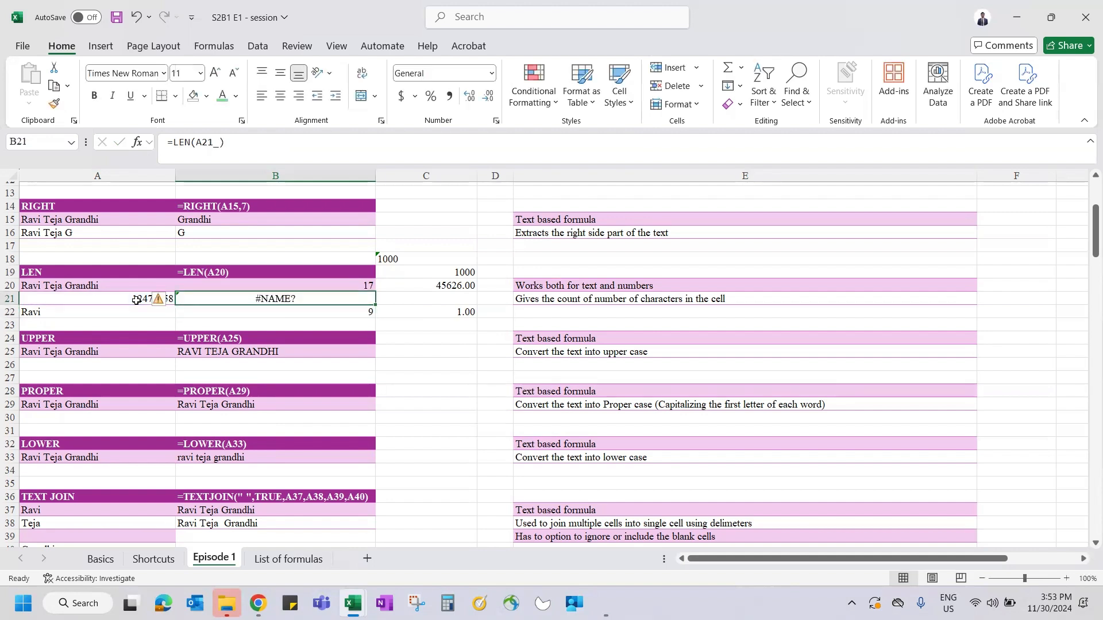
pyautogui.press('BackSpace')
pyautogui.write('=le')
pyautogui.press('Down')
pyautogui.press('Tab')
pyautogui.click(137, 300)
pyautogui.press('Return')
pyautogui.press('Up')
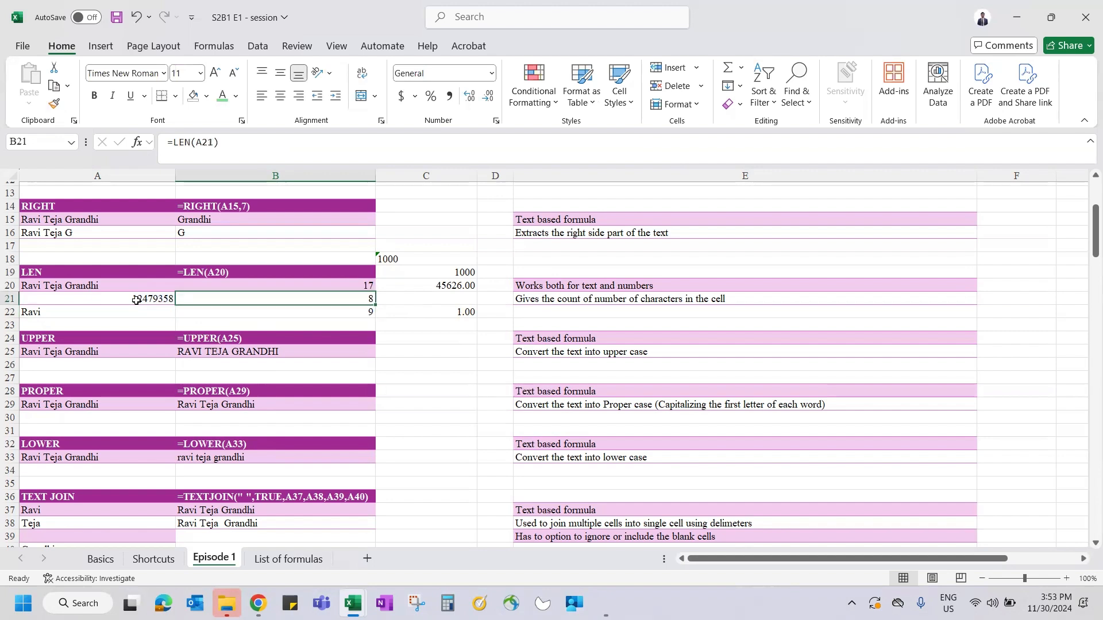
pyautogui.click(195, 142)
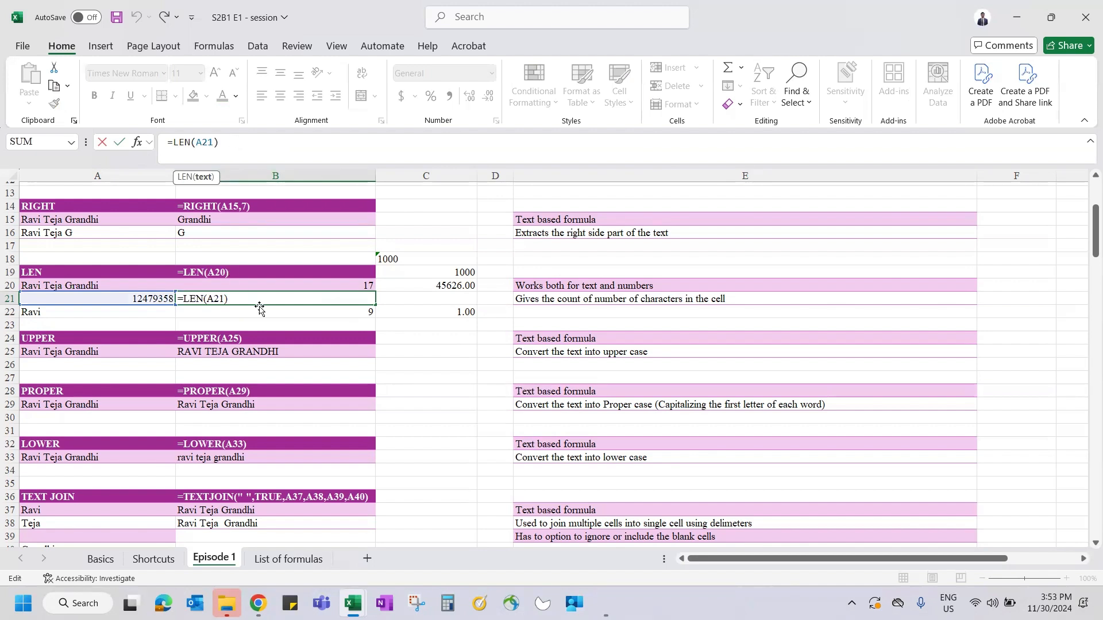
pyautogui.press('Escape')
# - Review and recommit =RIGHT(A15,7) in B15, returning the name's last seven characters
pyautogui.click(205, 216)
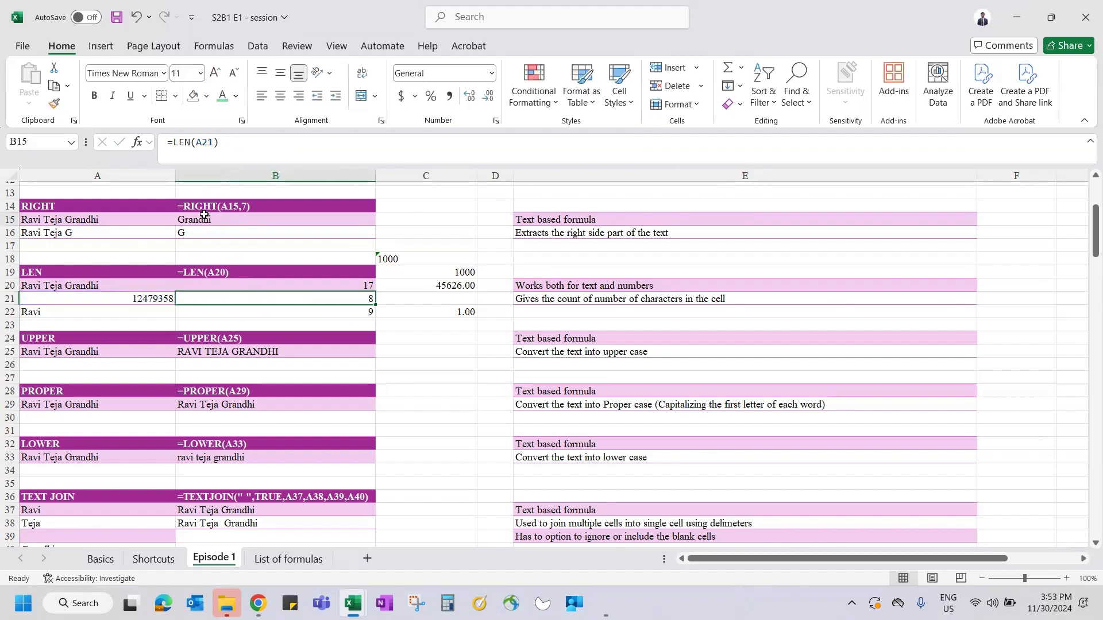
pyautogui.click(230, 143)
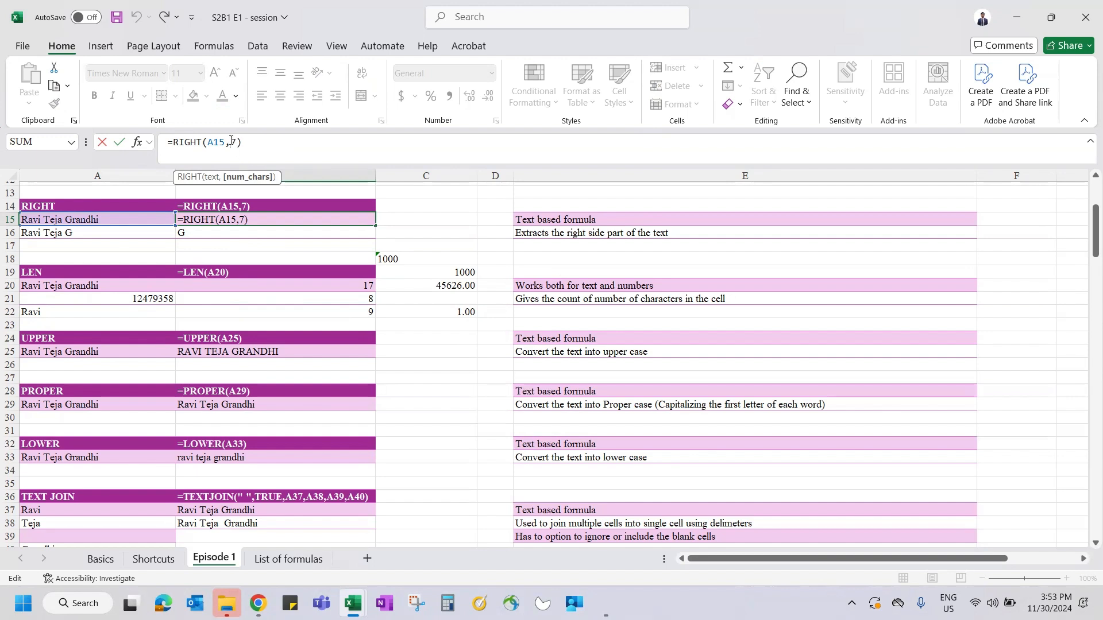
pyautogui.click(263, 144)
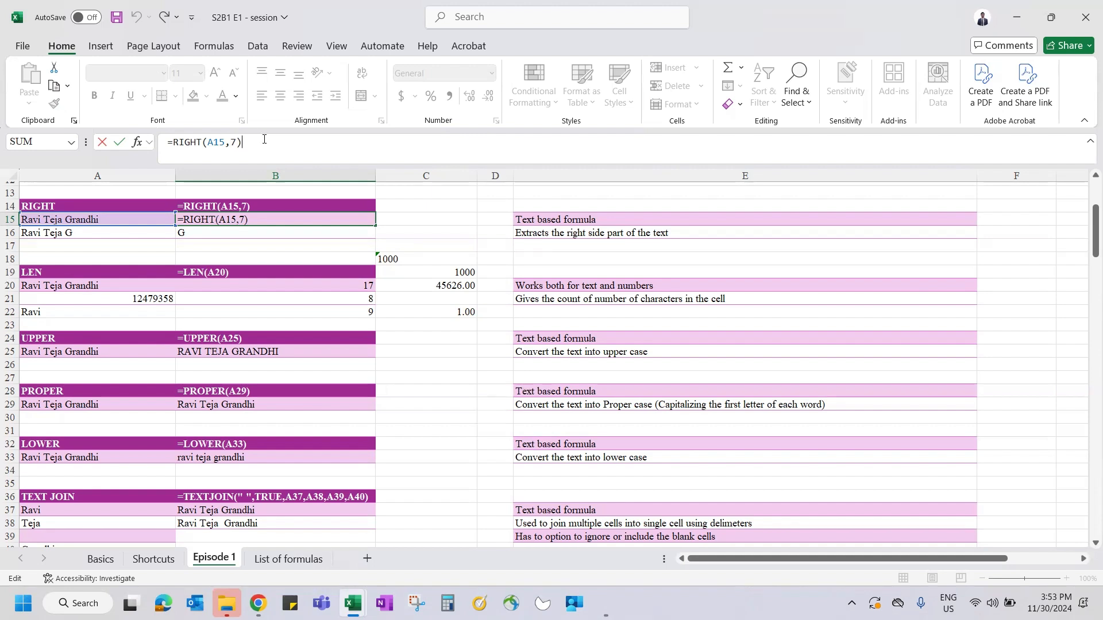
pyautogui.hotkey('ctrl', 'Return')
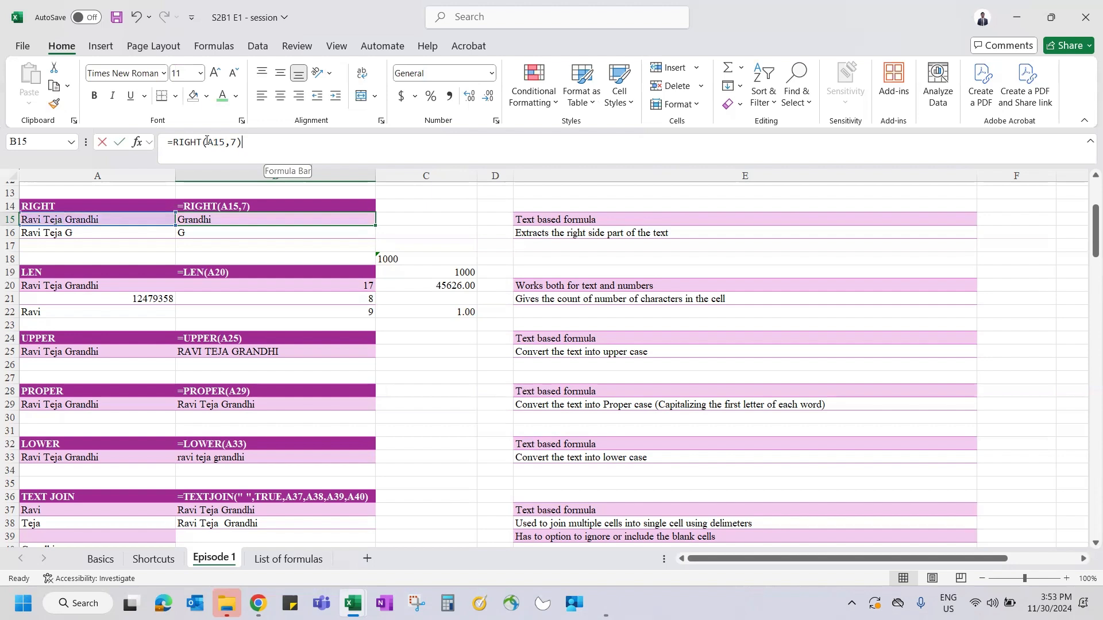
pyautogui.click(205, 142)
pyautogui.click(259, 152)
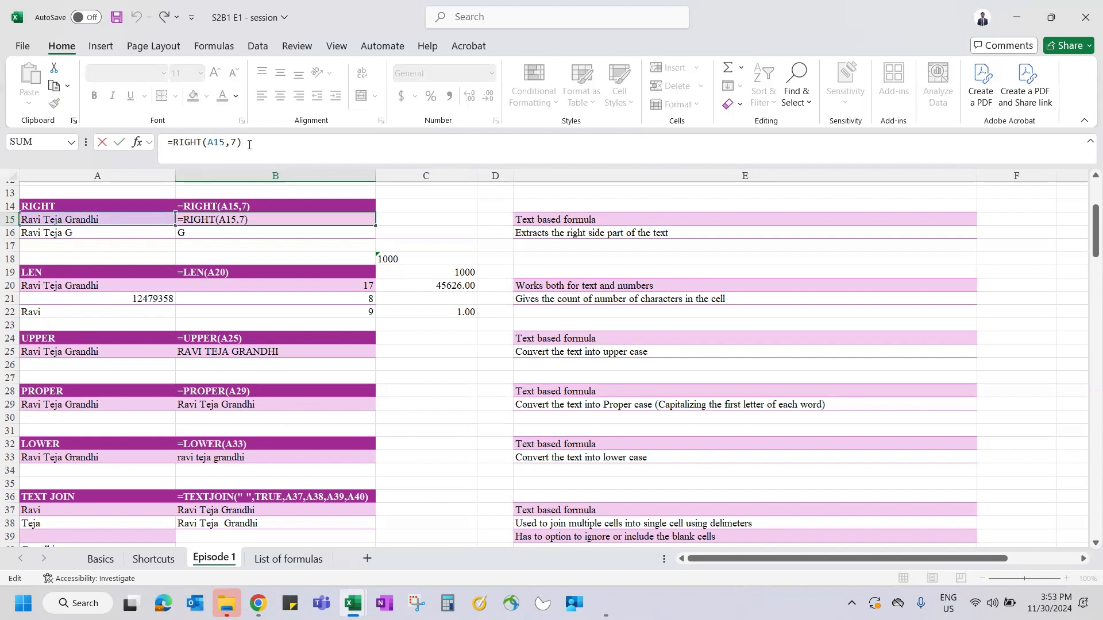
pyautogui.press('Return')
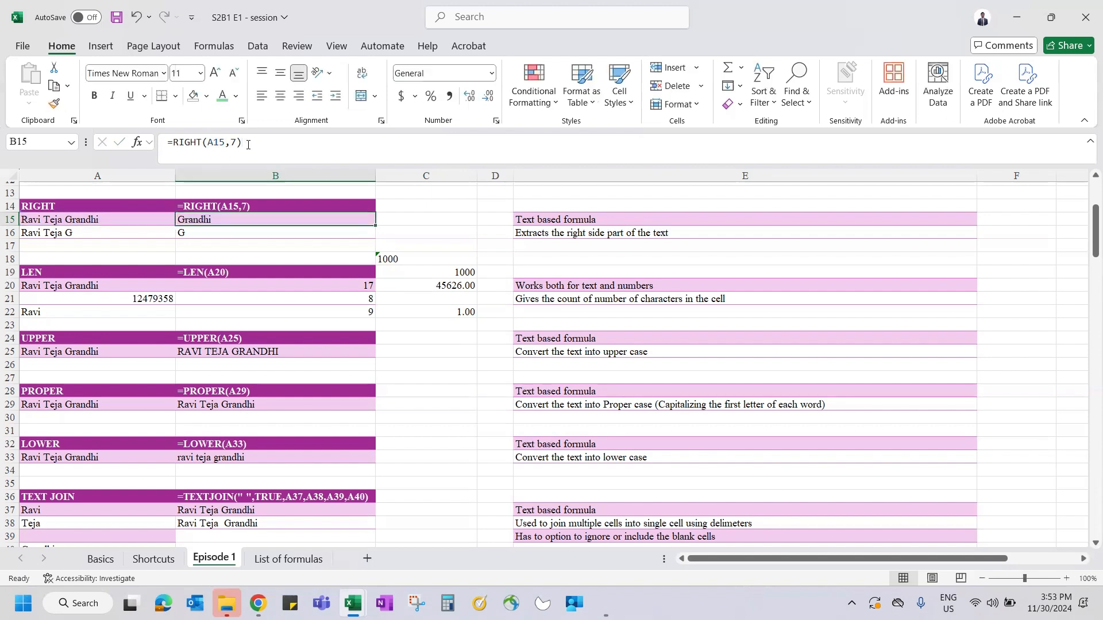
pyautogui.click(531, 286)
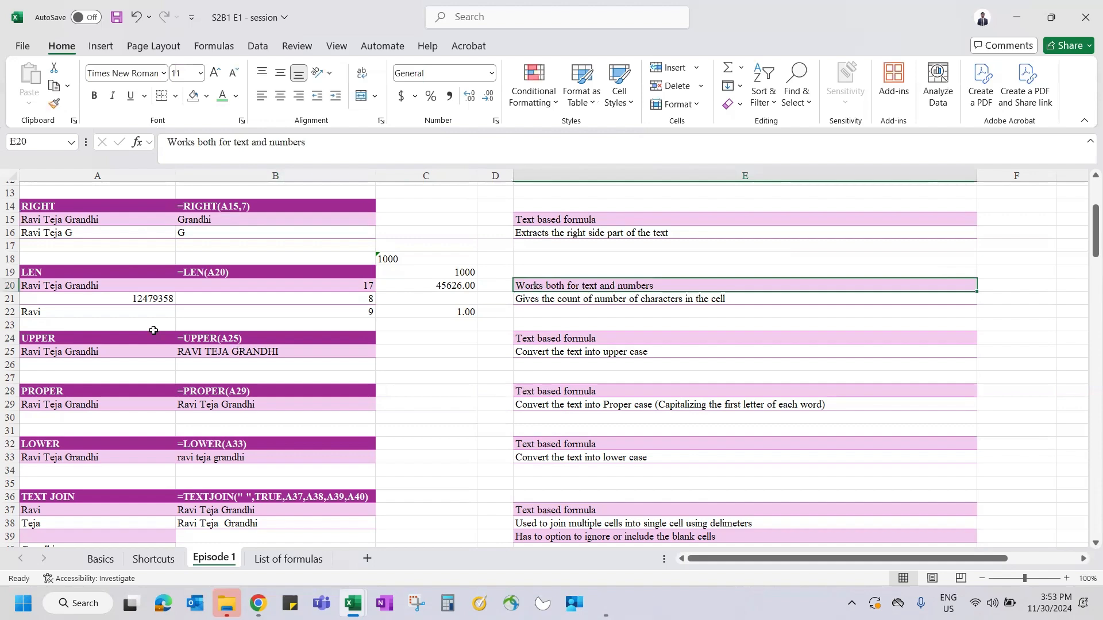
pyautogui.click(118, 338)
pyautogui.scroll(-2, 118, 337)
pyautogui.keyDown('ctrl'); pyautogui.click(99, 293); pyautogui.keyUp('ctrl')
pyautogui.keyDown('ctrl'); pyautogui.click(85, 346); pyautogui.keyUp('ctrl')
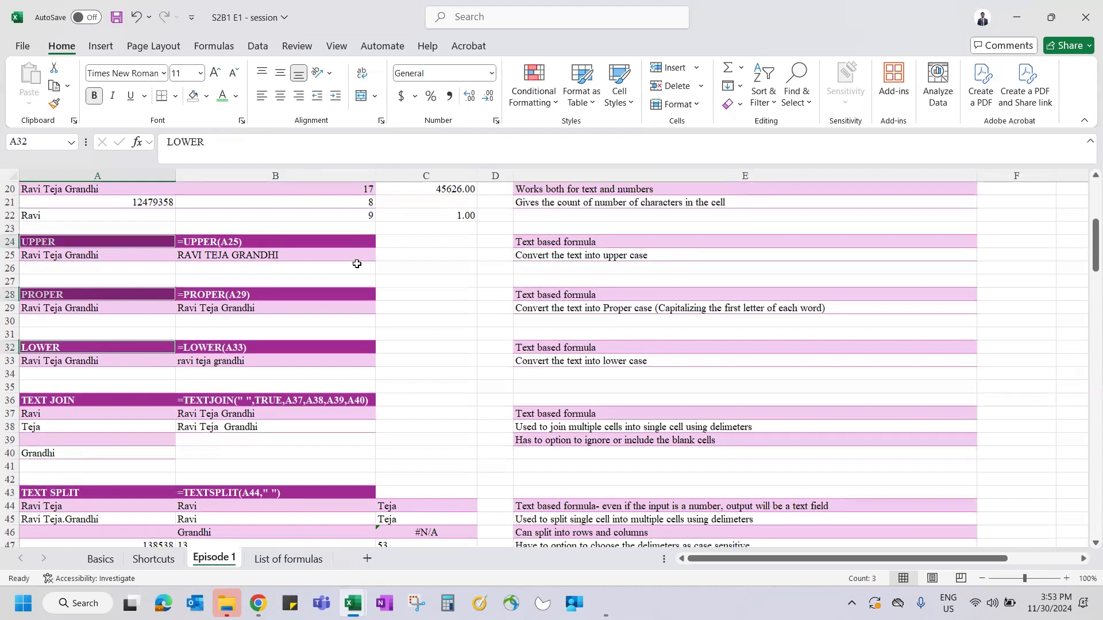
pyautogui.scroll(1, 357, 263)
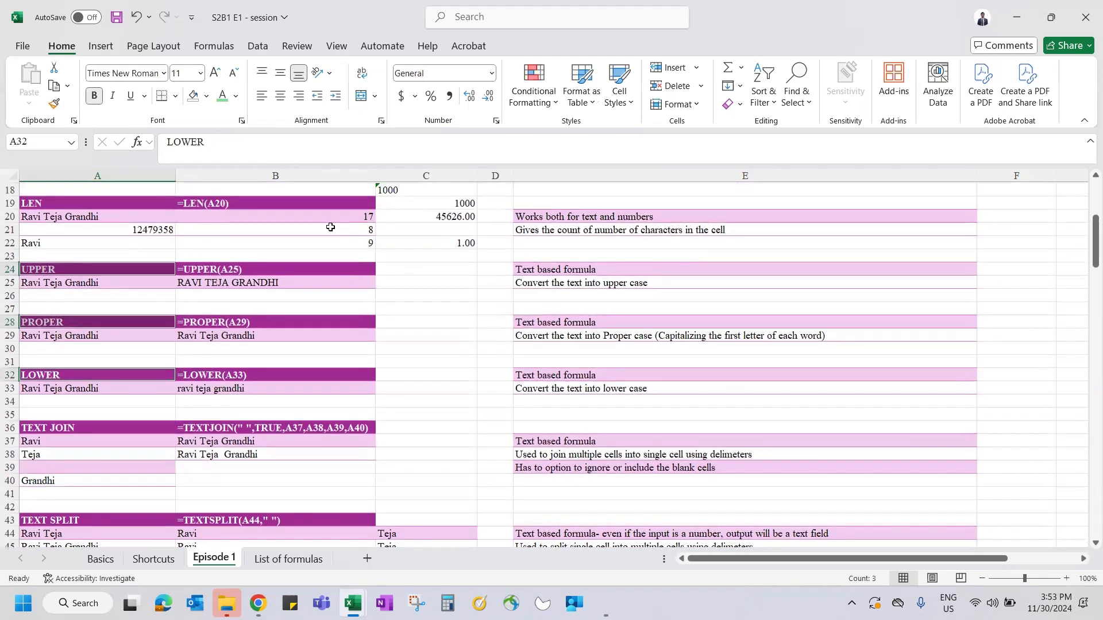
pyautogui.click(323, 217)
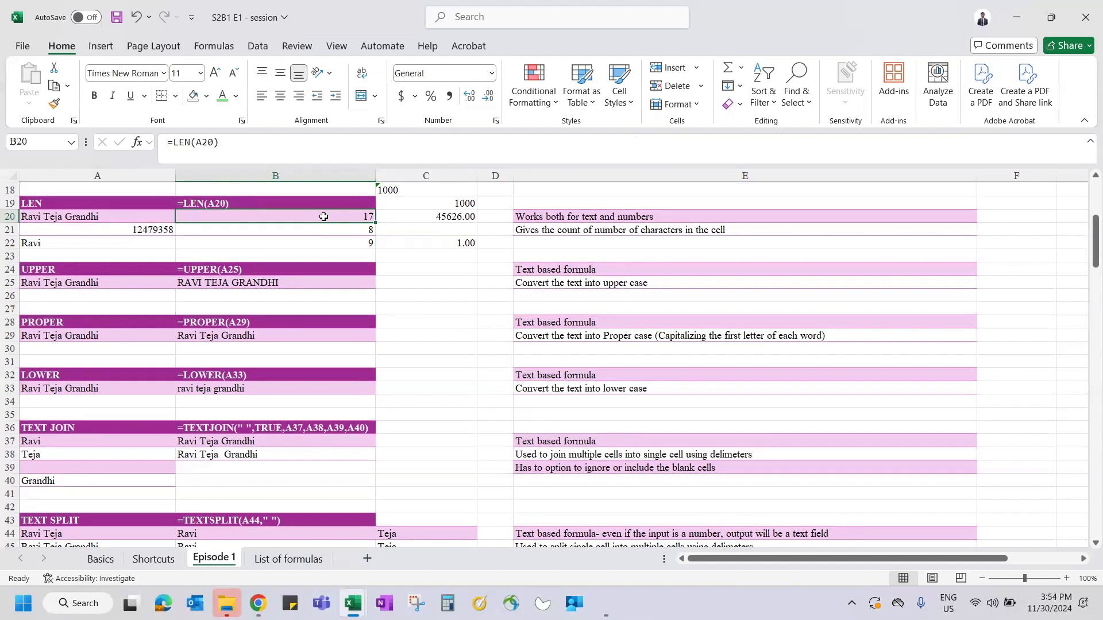
pyautogui.moveTo(446, 216); pyautogui.dragTo(450, 255)
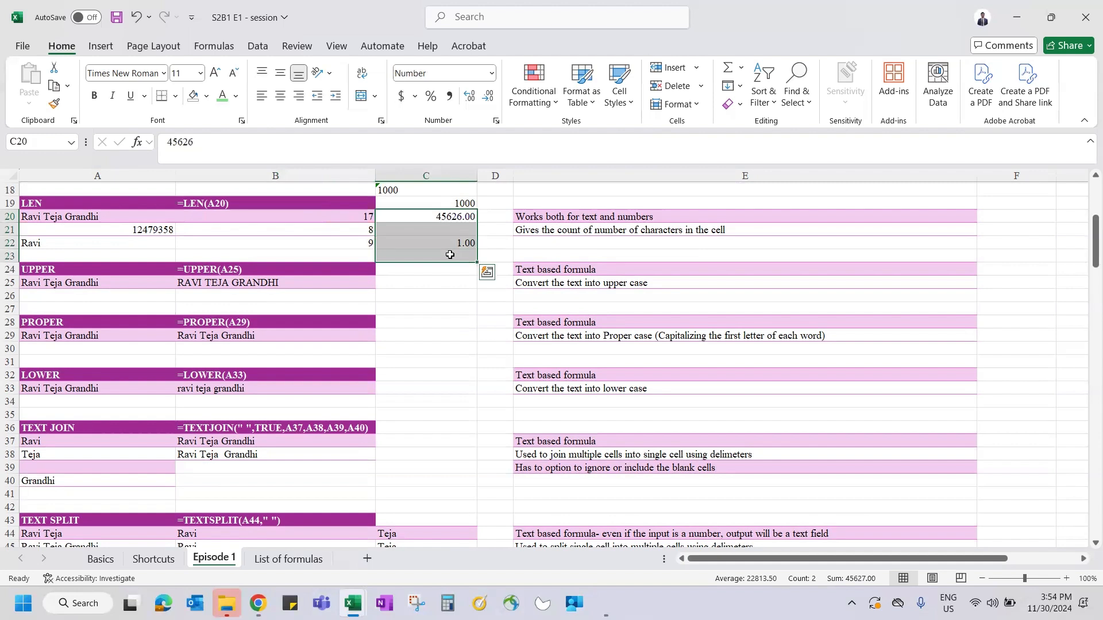
pyautogui.click(424, 229)
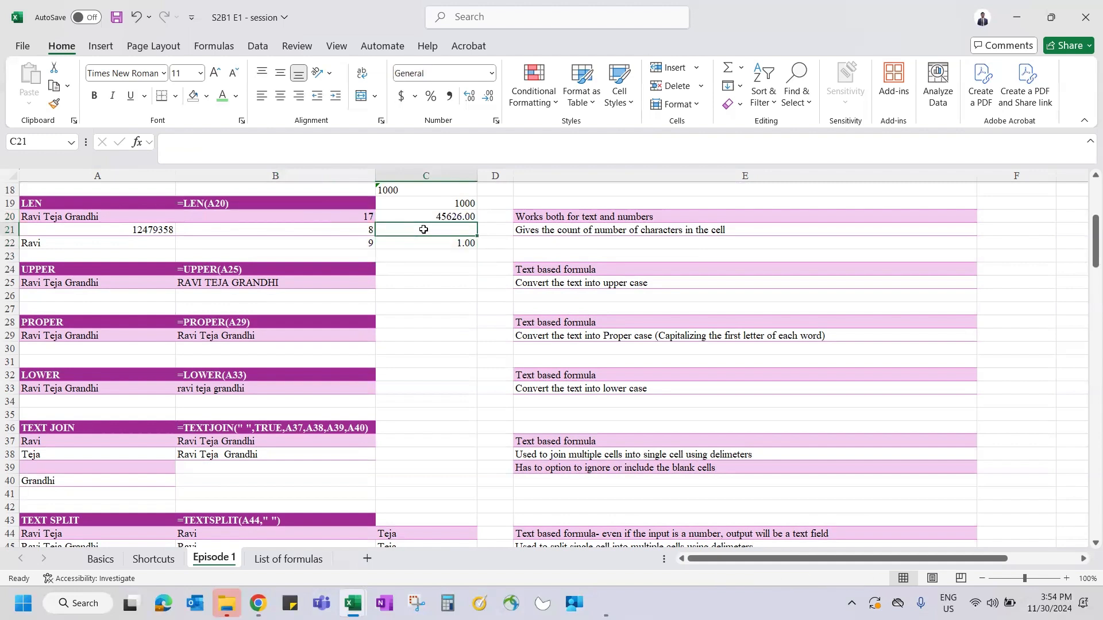
pyautogui.scroll(5, 423, 229)
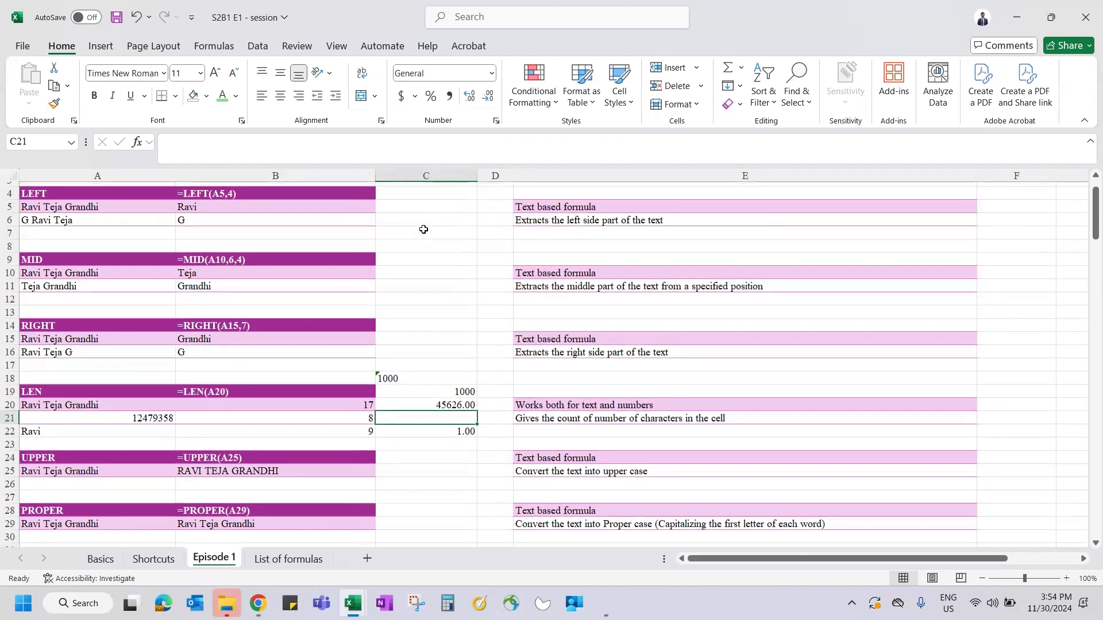
pyautogui.click(195, 195)
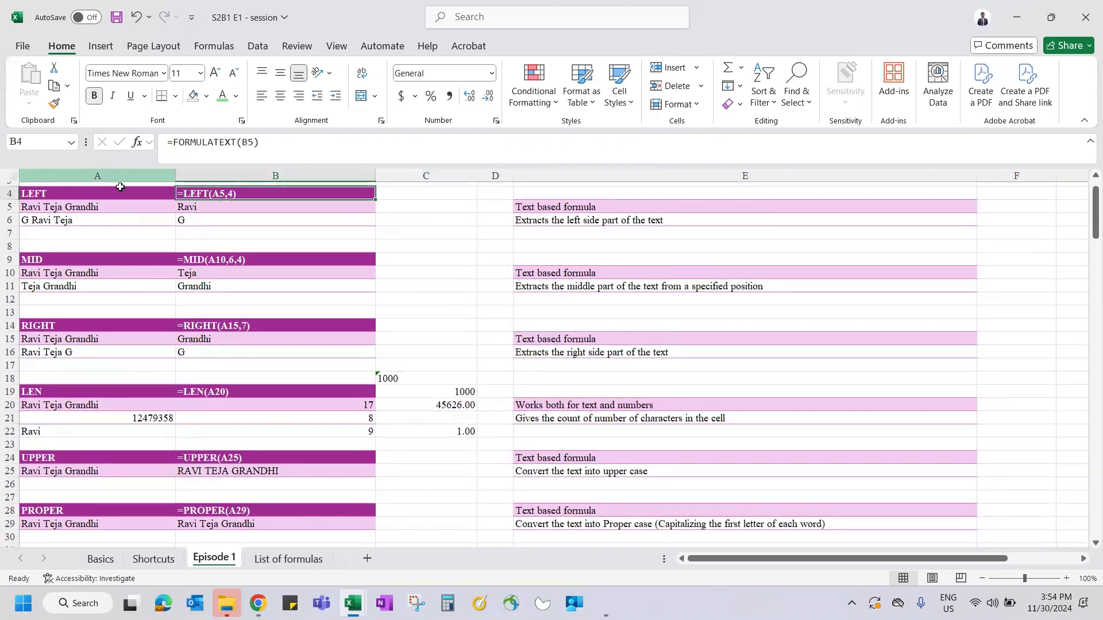
pyautogui.moveTo(102, 192); pyautogui.dragTo(229, 195)
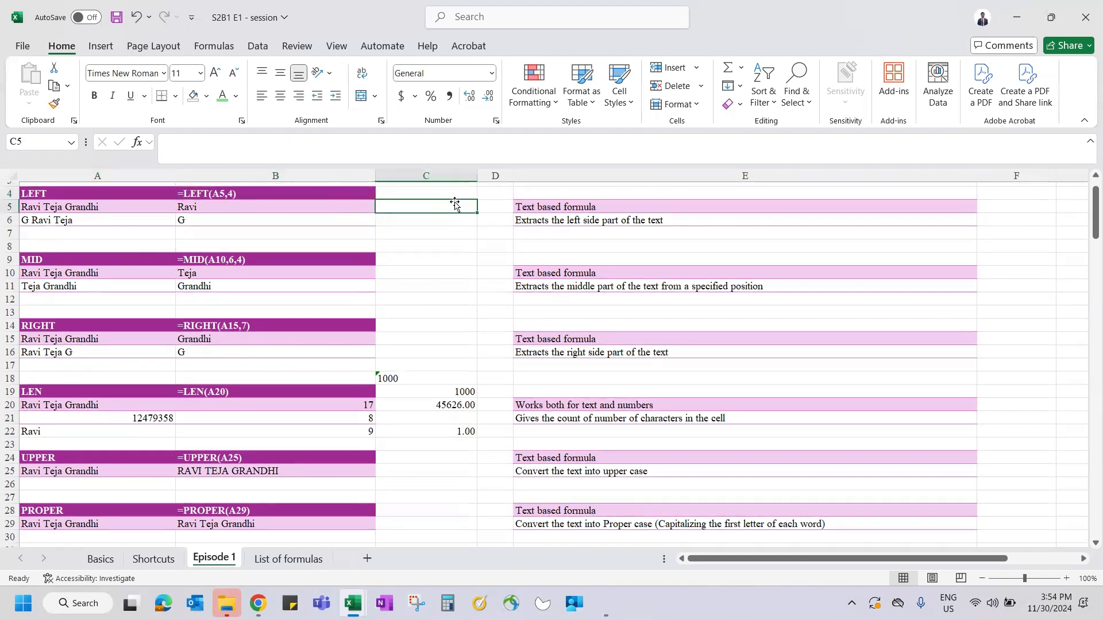
# - Enter =LEFT(A20,15) in C5
pyautogui.write('=lef')
pyautogui.press('Tab')
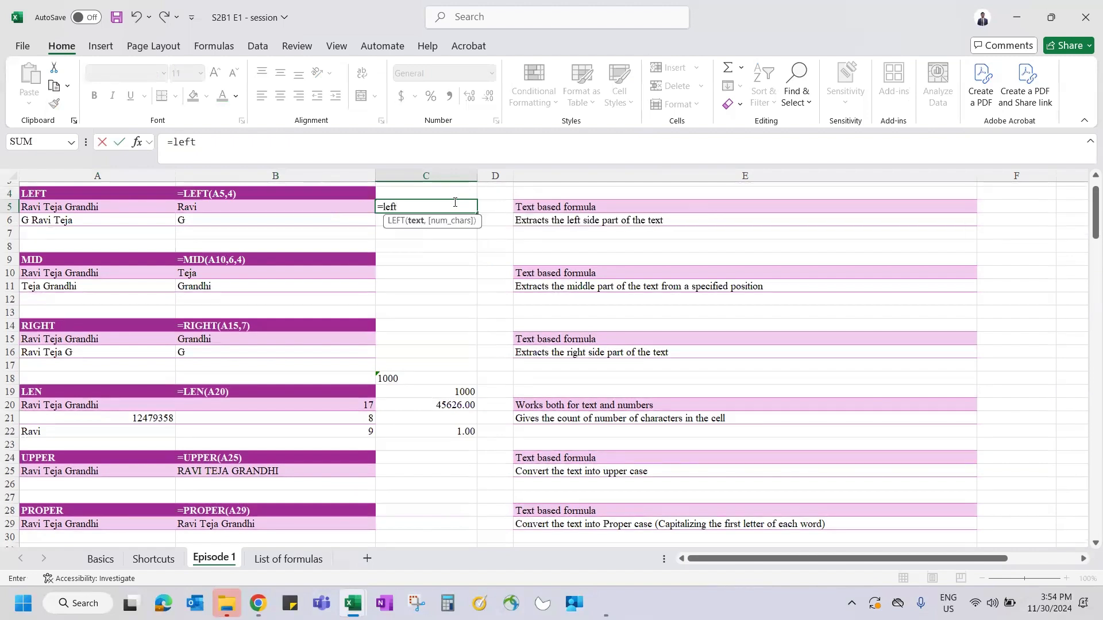
pyautogui.click(105, 406)
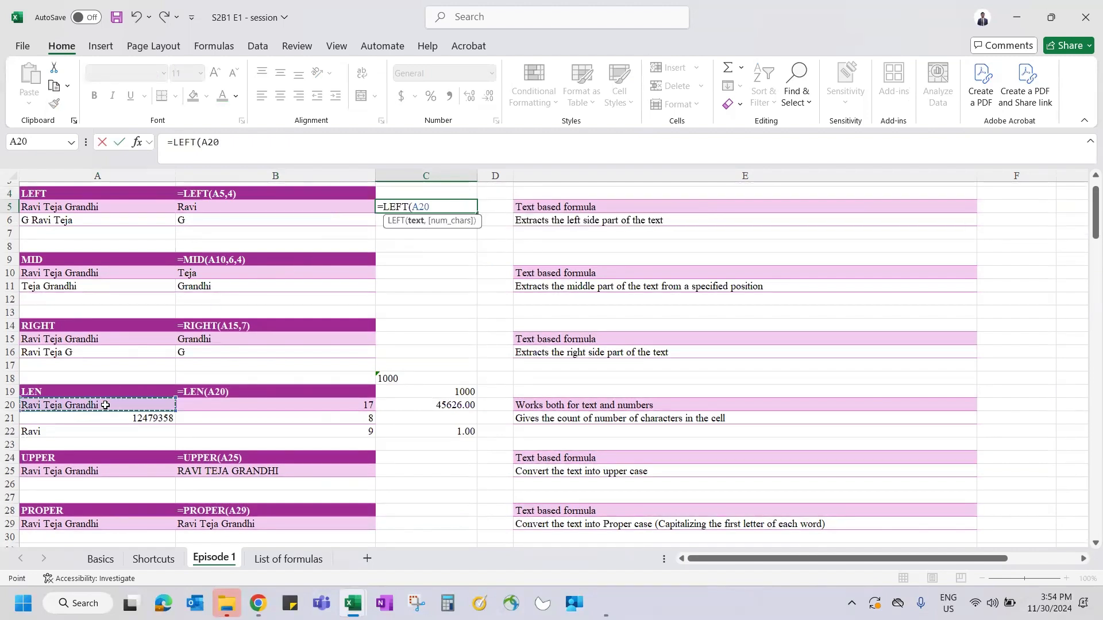
pyautogui.write(',15)')
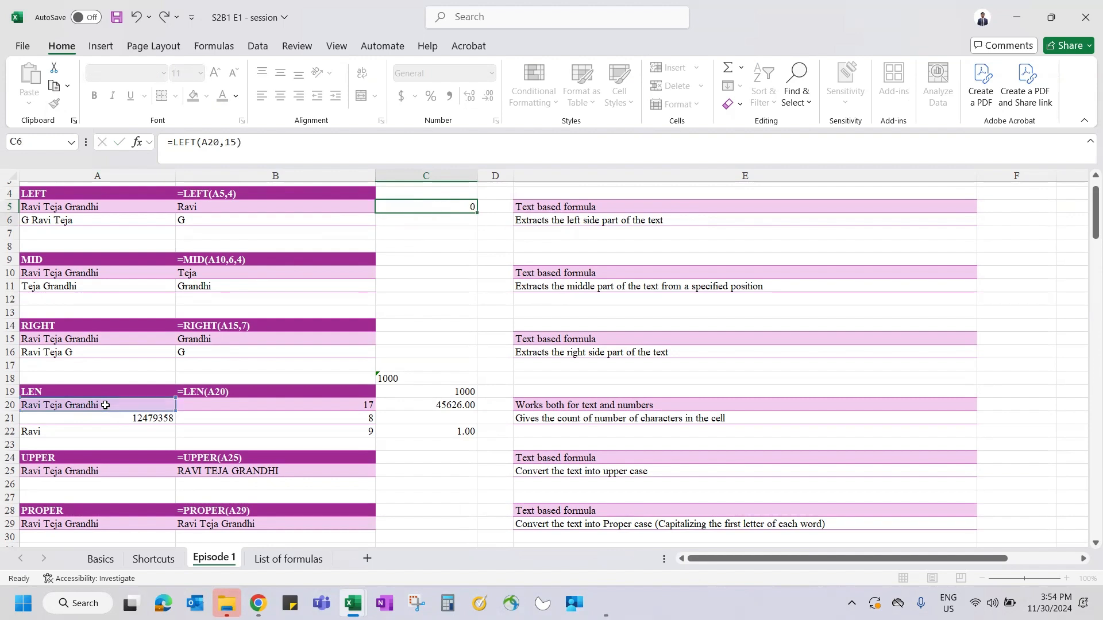
pyautogui.hotkey('ctrl', 'Return')
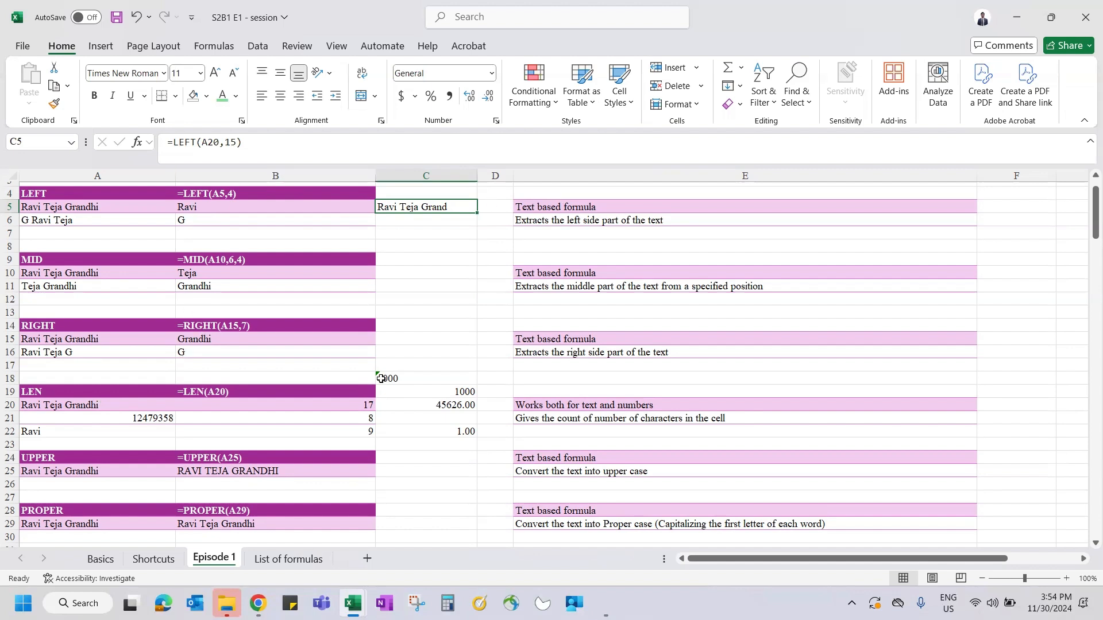
# - Change C5 to =LEFT(A20,LEN(A20)-2) and fill it down into C6
pyautogui.click(236, 142)
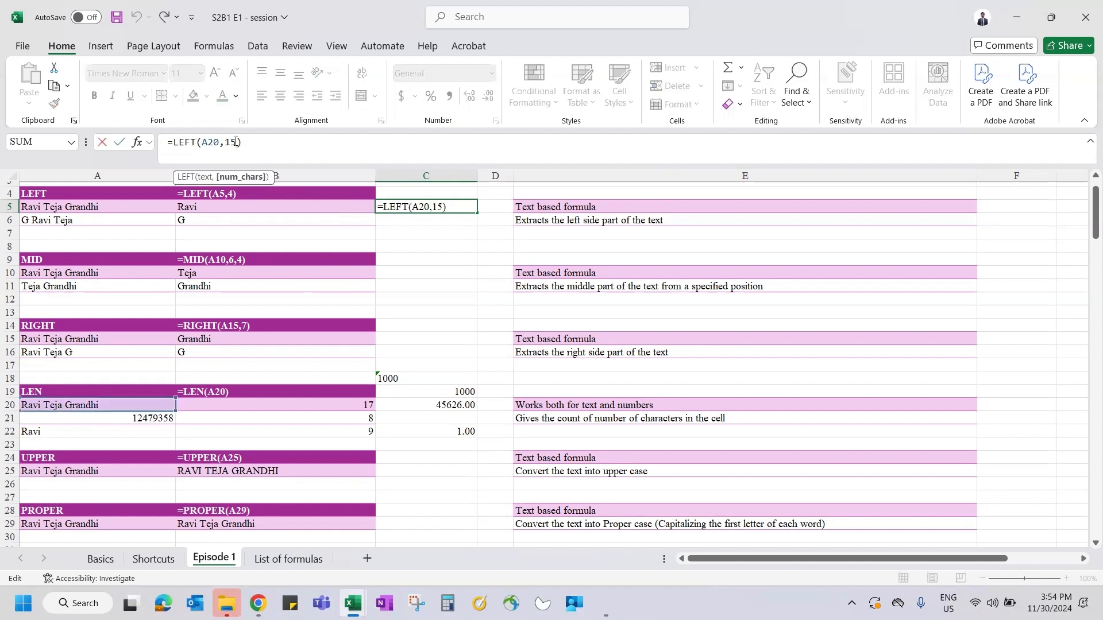
pyautogui.press('BackSpace')
pyautogui.press('BackSpace')
pyautogui.write('lne')
pyautogui.press('BackSpace')
pyautogui.press('BackSpace')
pyautogui.write('en')
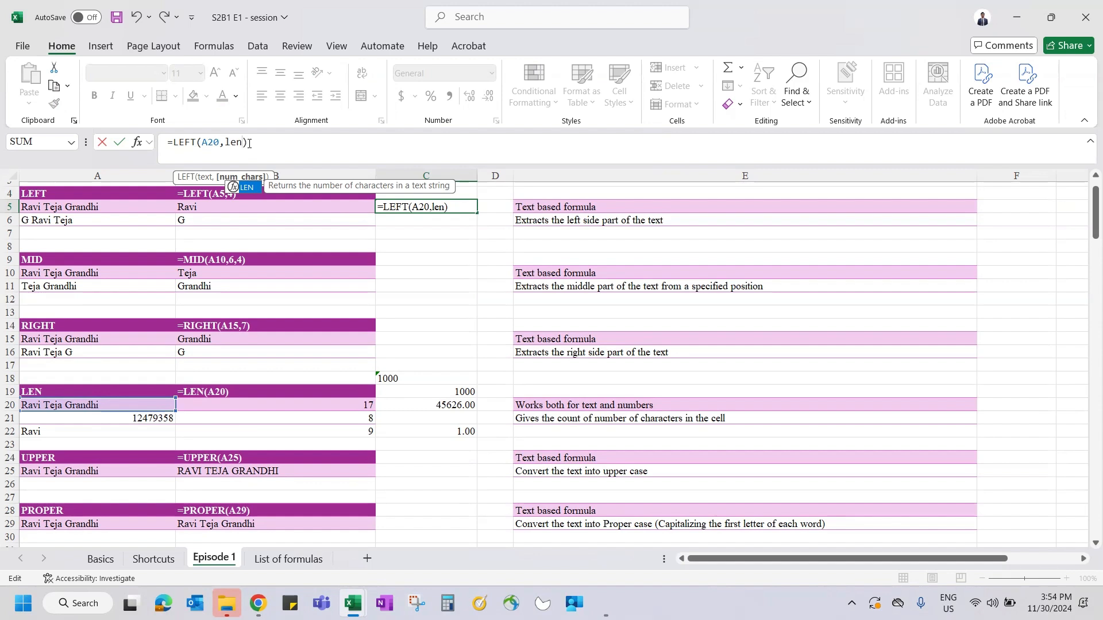
pyautogui.press('Tab')
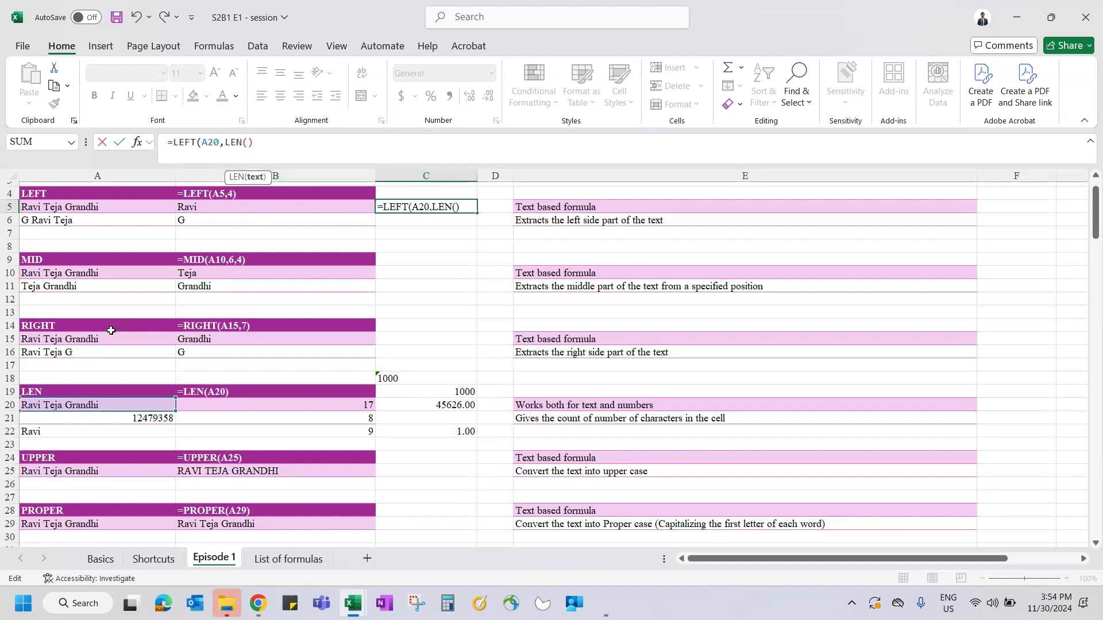
pyautogui.click(74, 406)
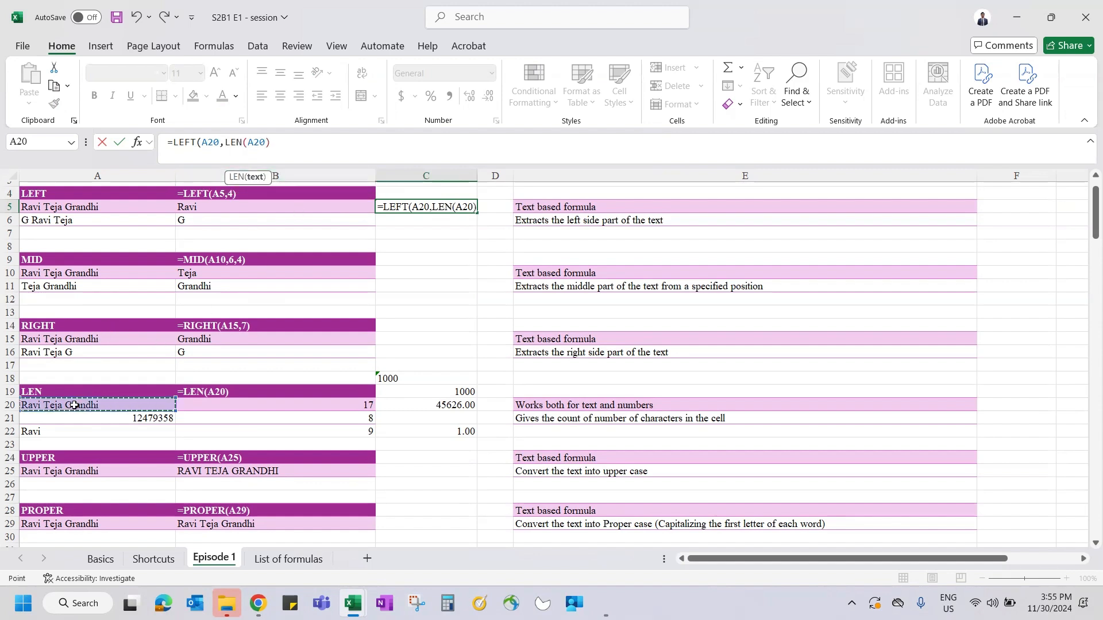
pyautogui.write('-2)')
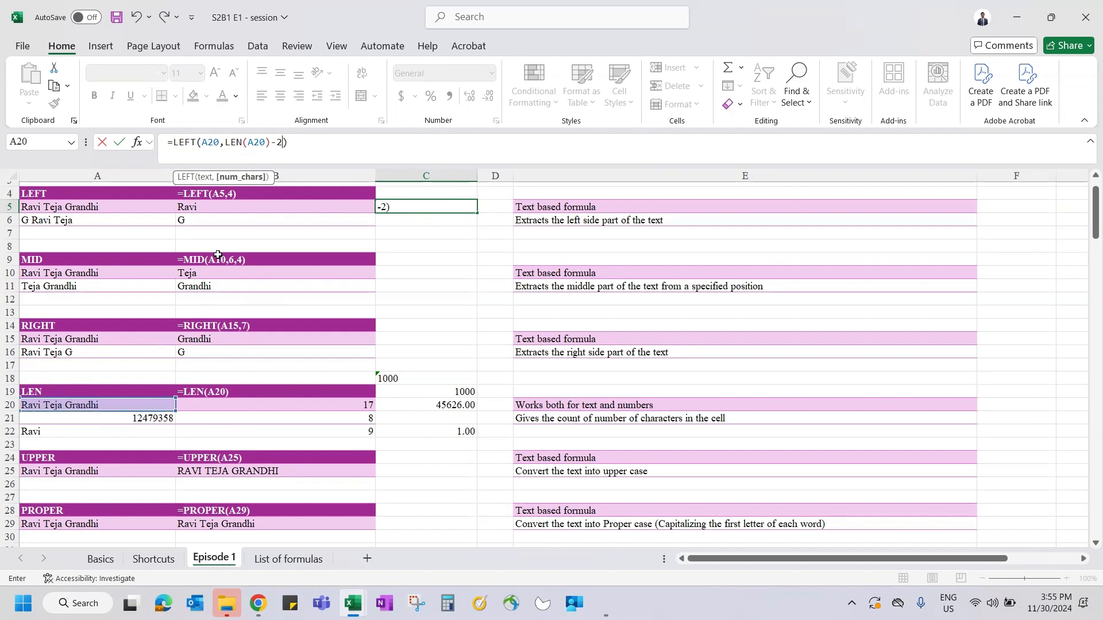
pyautogui.hotkey('ctrl', 'Return')
pyautogui.press('Down')
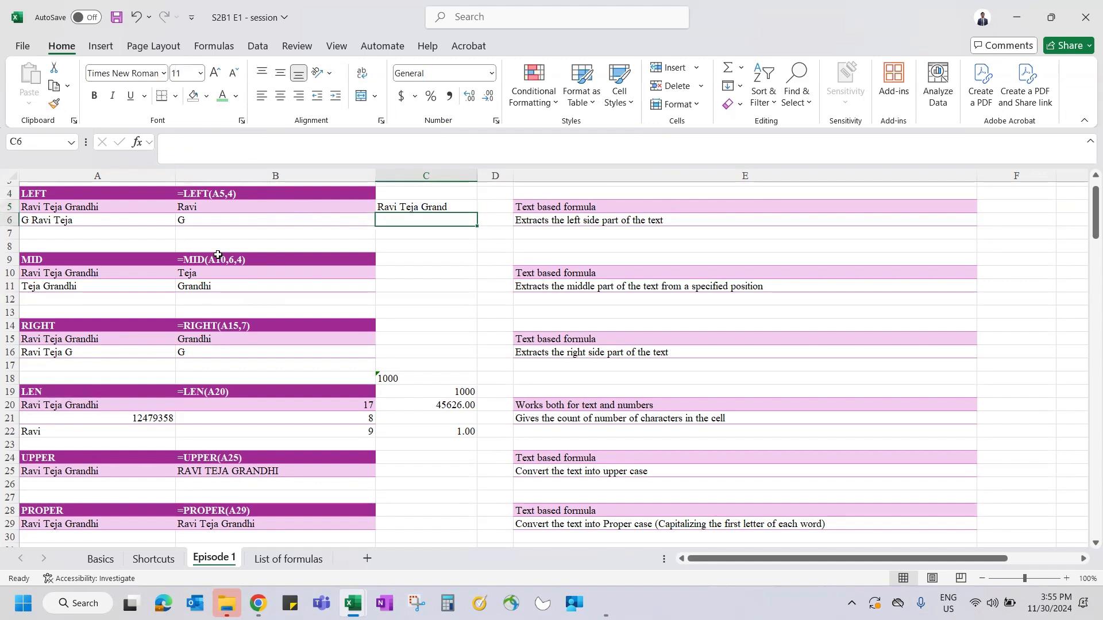
pyautogui.hotkey('ctrl', 'd')
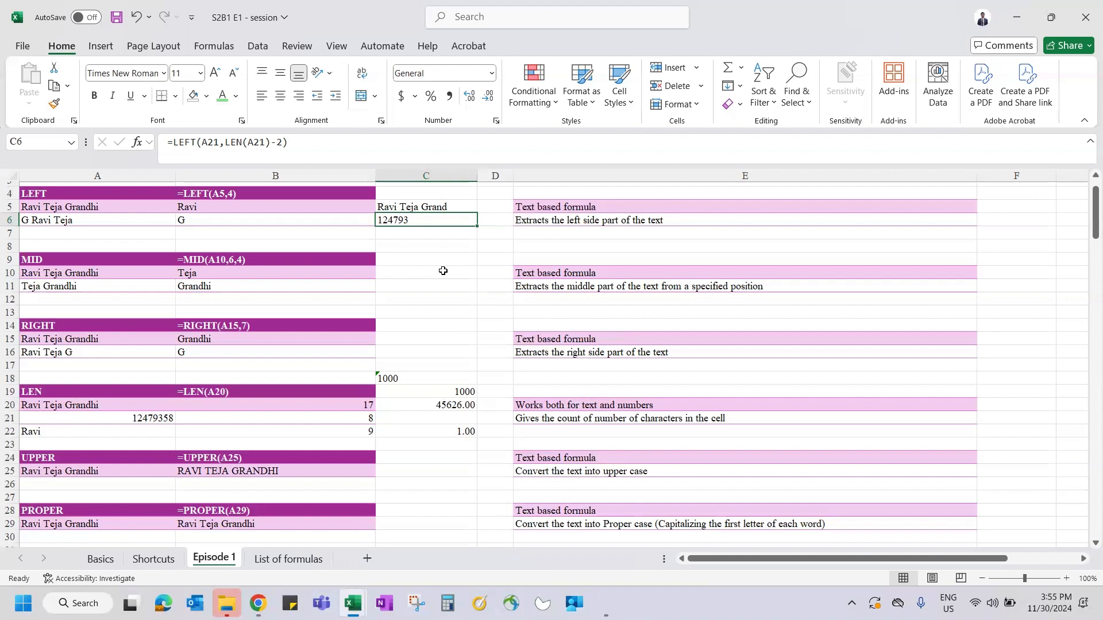
# - Select the UPPER, PROPER and LOWER section headings
pyautogui.scroll(-4, 420, 376)
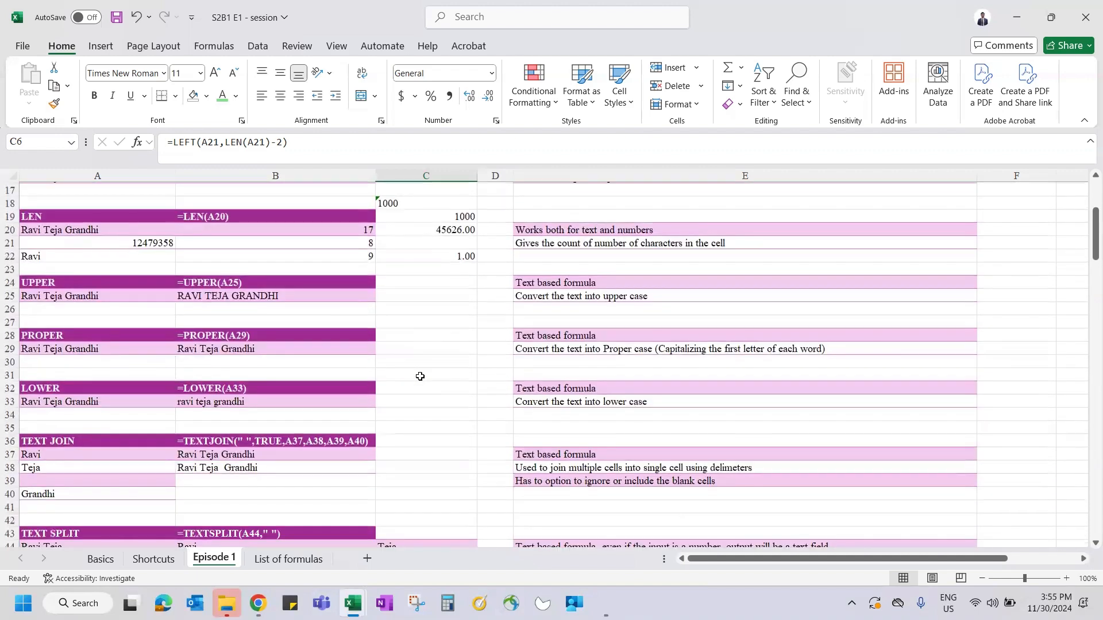
pyautogui.click(120, 266)
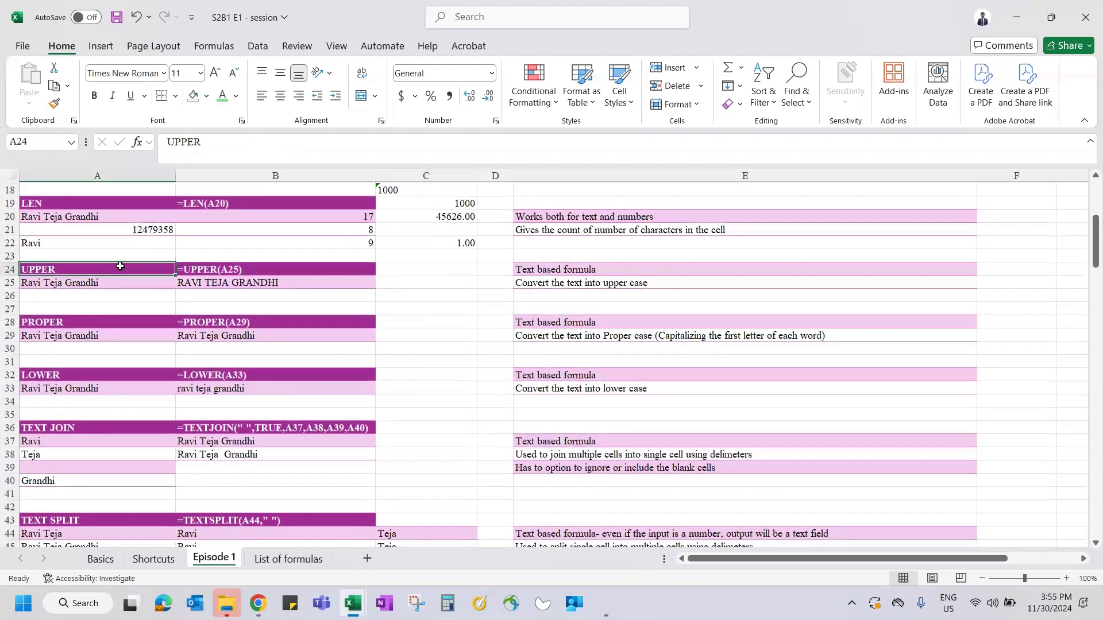
pyautogui.keyDown('ctrl'); pyautogui.click(65, 320); pyautogui.keyUp('ctrl')
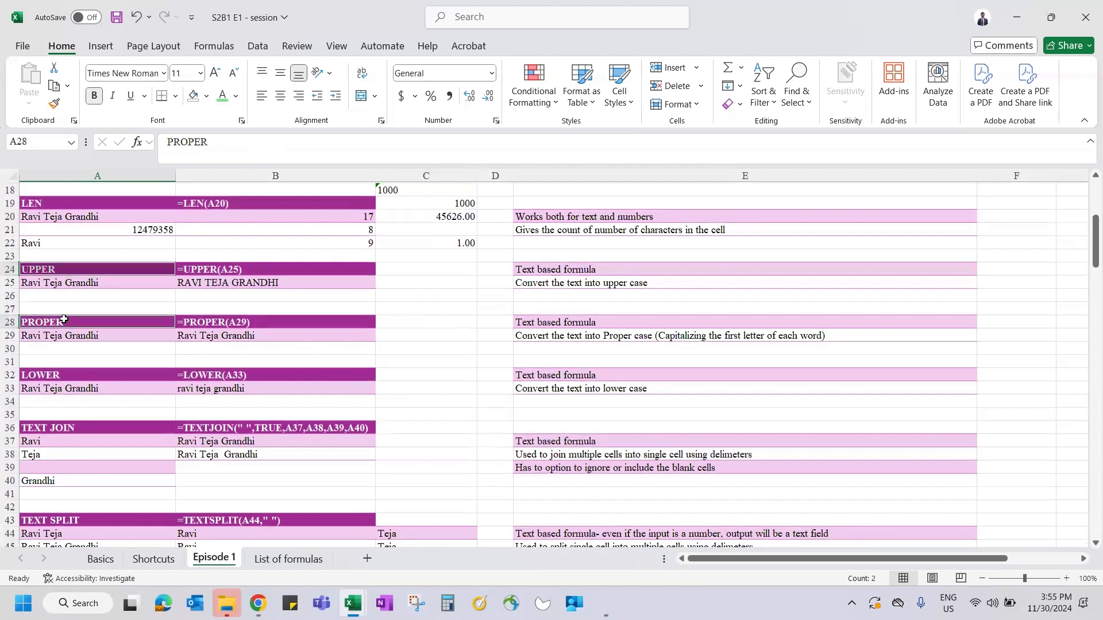
pyautogui.keyDown('ctrl'); pyautogui.click(52, 375); pyautogui.keyUp('ctrl')
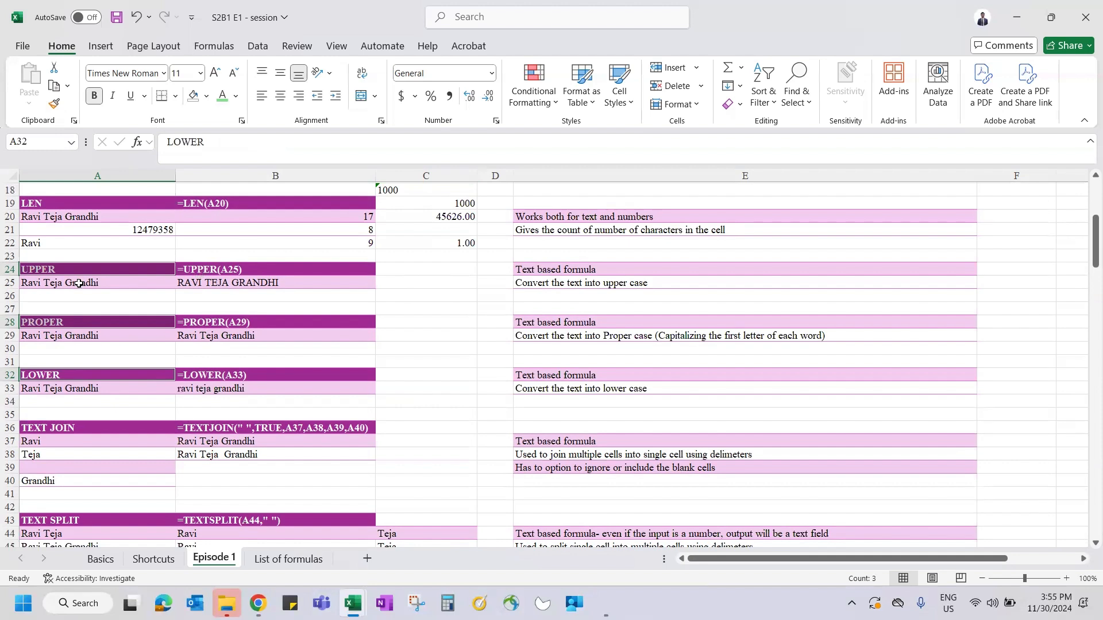
# - Re-enter =UPPER(A25) in B25 so the sample name shows in capitals
pyautogui.click(242, 281)
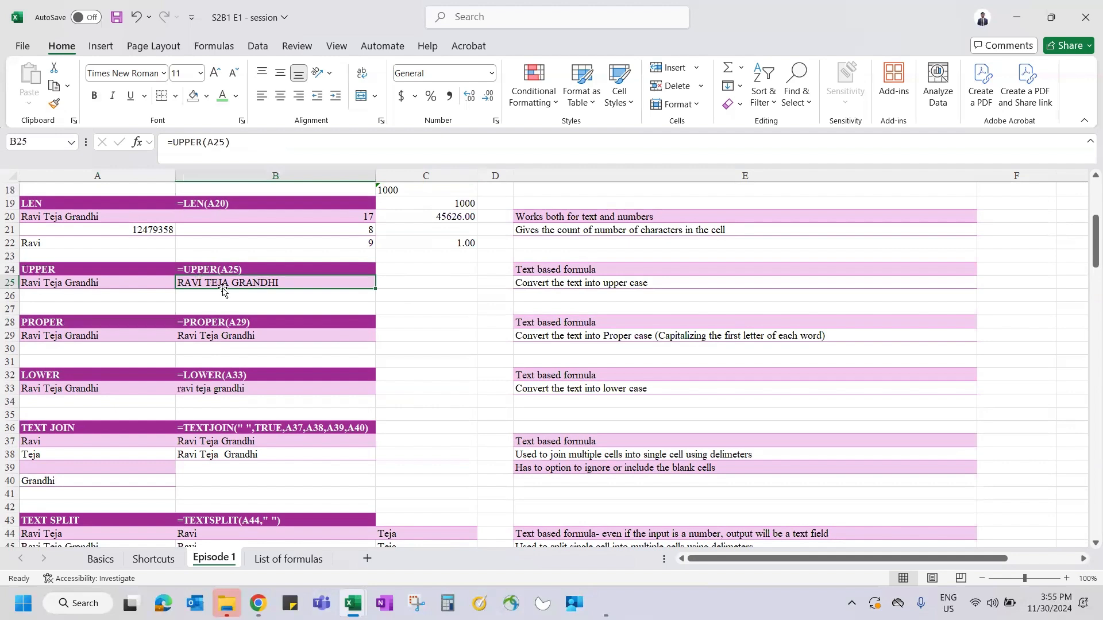
pyautogui.write('=upper')
pyautogui.press('Tab')
pyautogui.press('Left')
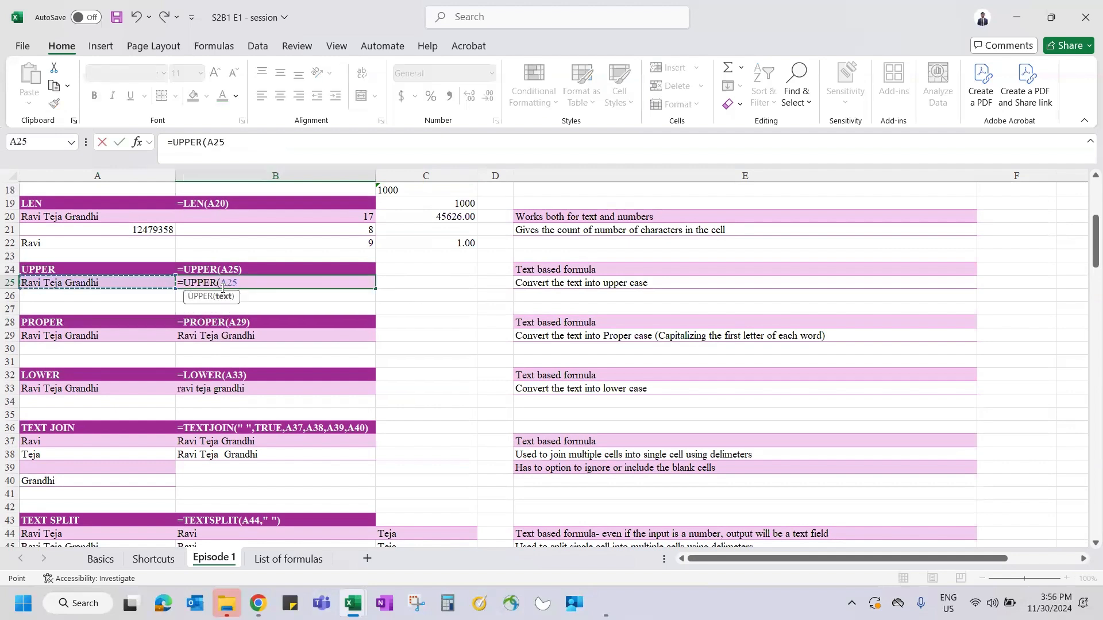
pyautogui.press('Return')
pyautogui.press('Up')
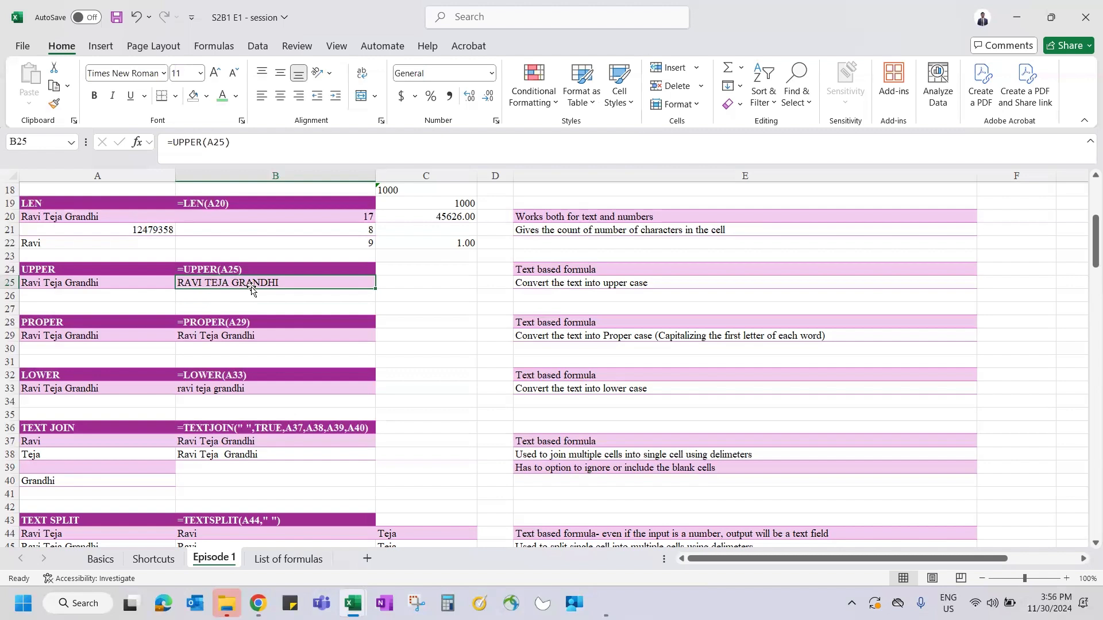
pyautogui.click(218, 341)
# - Replace A29's text with a shorter lowercase two-word sample name
pyautogui.write('=')
pyautogui.press('Escape')
pyautogui.press('Left')
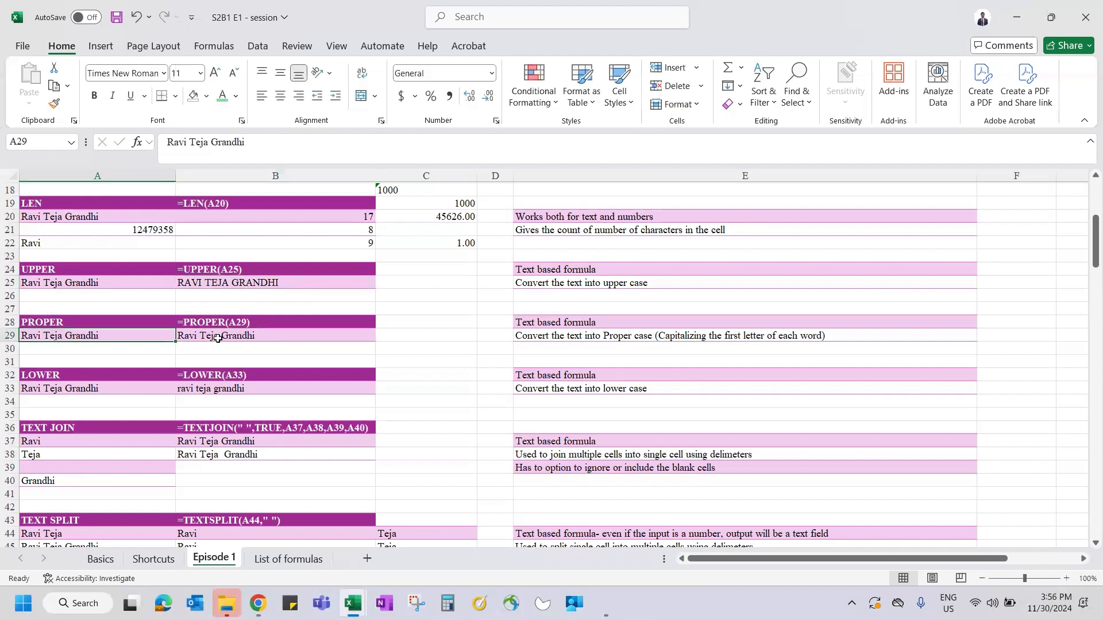
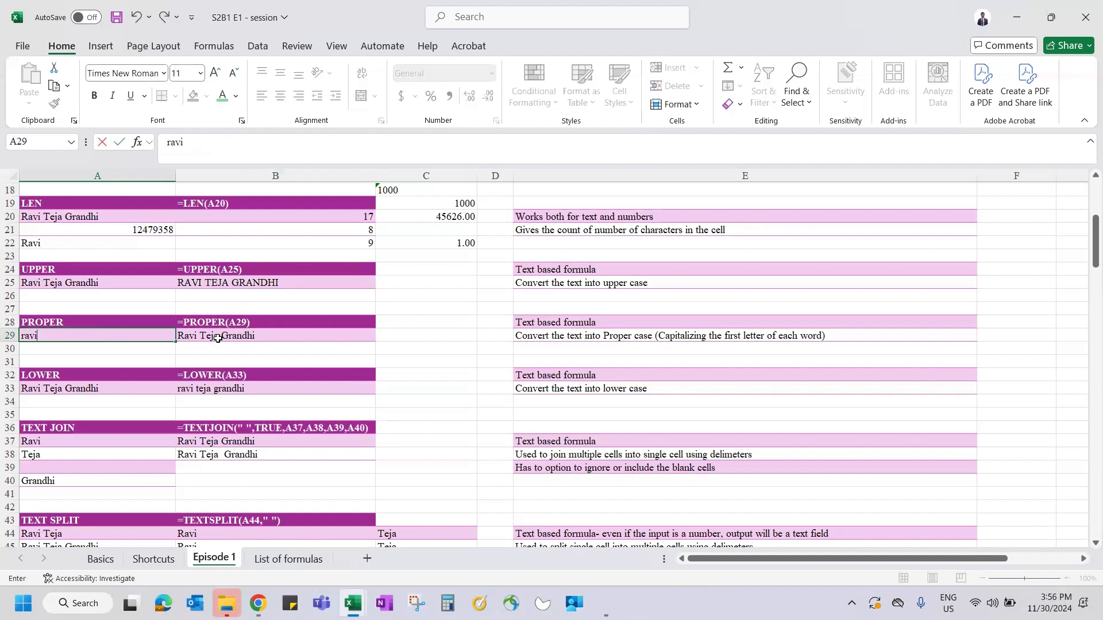
pyautogui.press('Tab')
# - Enter =PROPER(A29) in B29
pyautogui.write('=')
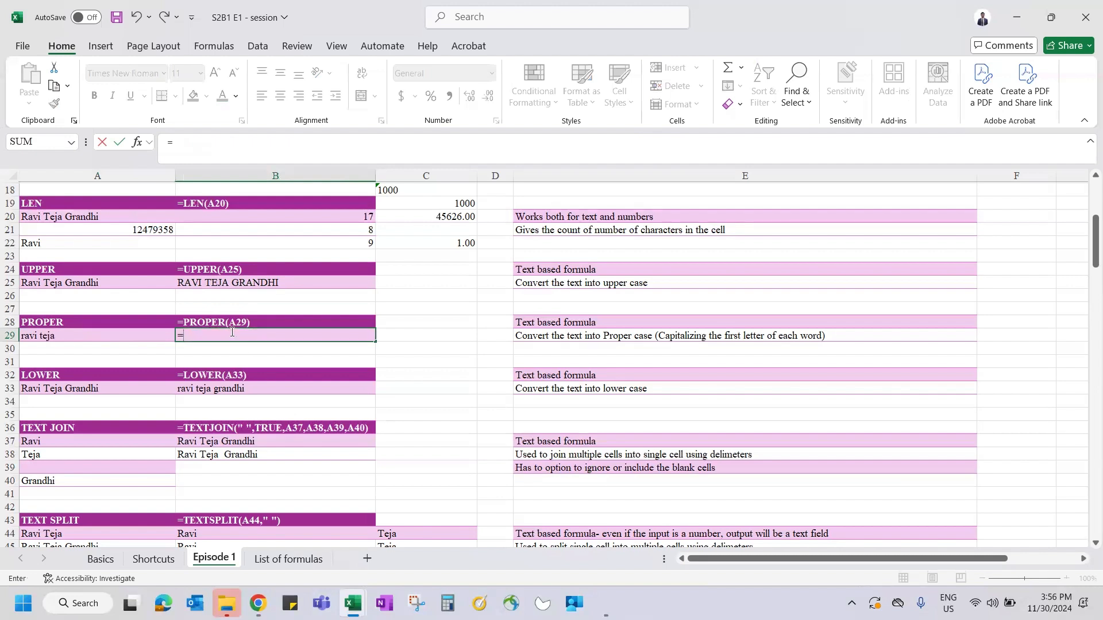
pyautogui.write('prop')
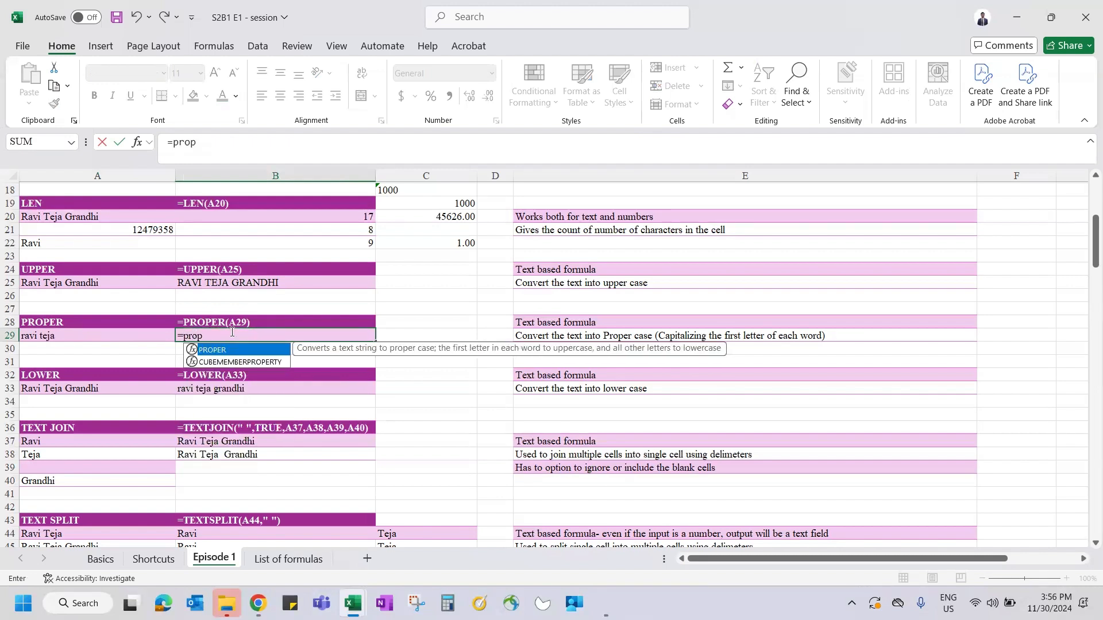
pyautogui.press('Tab')
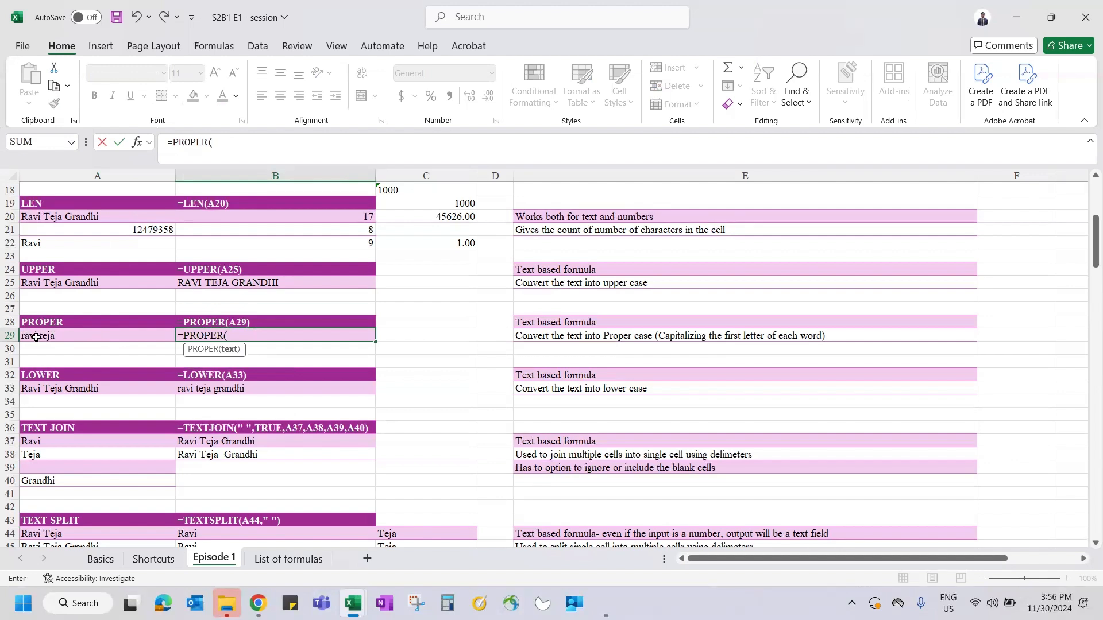
pyautogui.click(44, 341)
pyautogui.write(')')
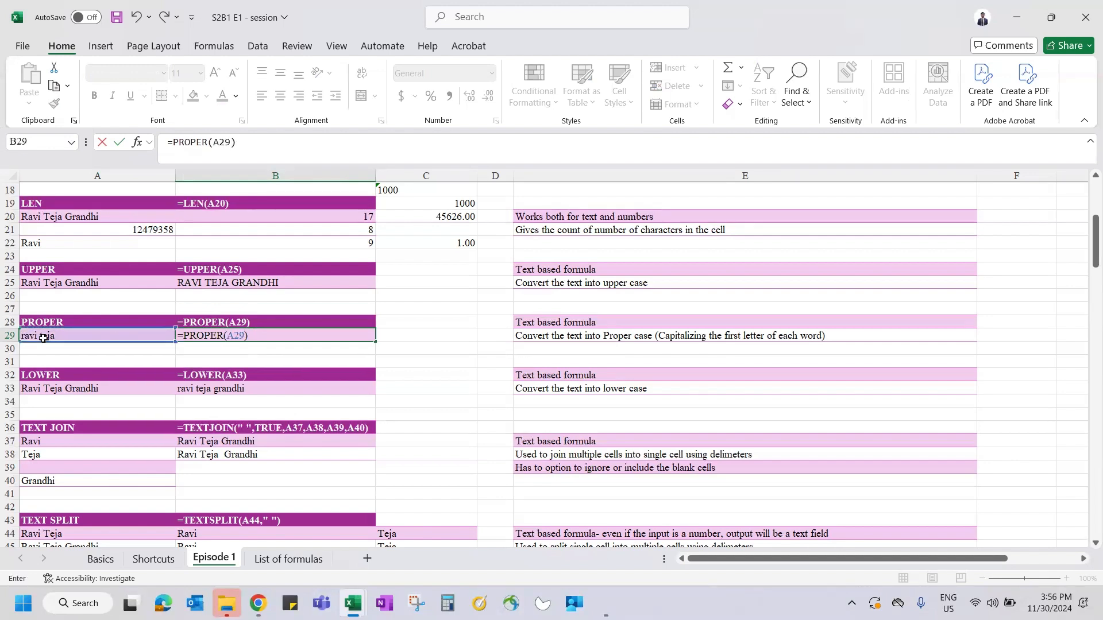
pyautogui.press('Return')
pyautogui.press('Up')
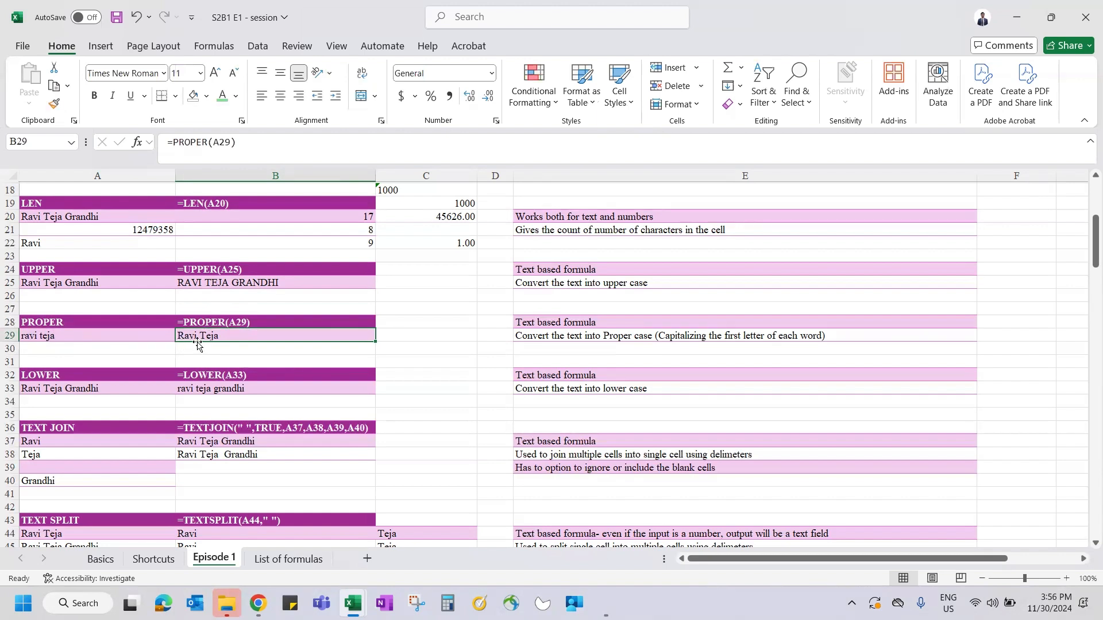
# - Change A29's last letter to a capital A and check B29's PROPER result
pyautogui.click(46, 338)
pyautogui.click(213, 151)
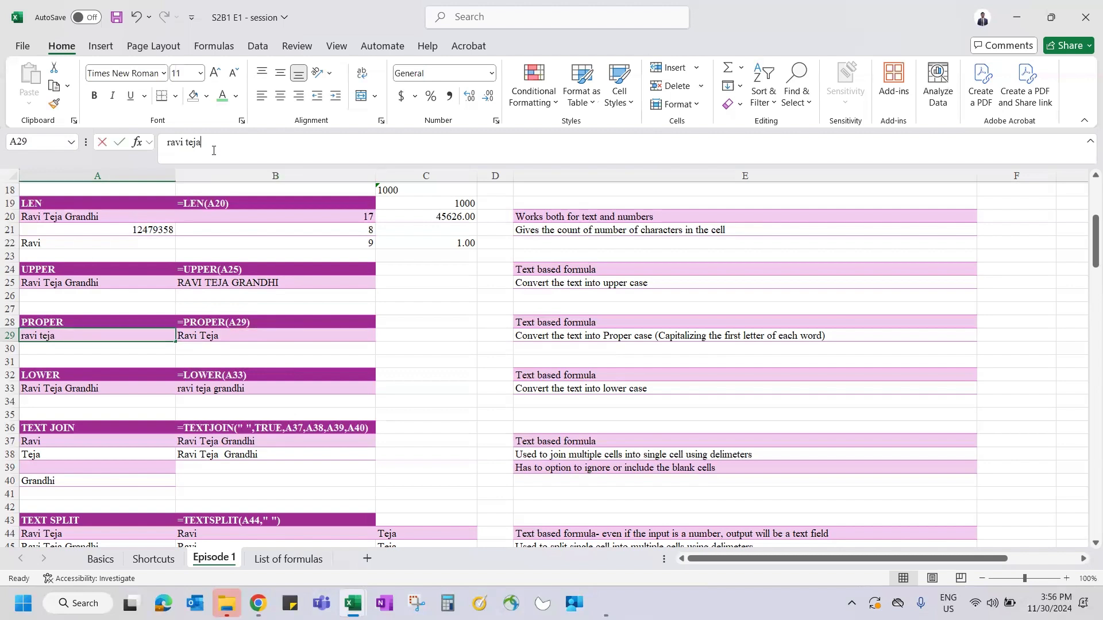
pyautogui.press('BackSpace')
pyautogui.write('A')
pyautogui.press('Return')
pyautogui.press('Up')
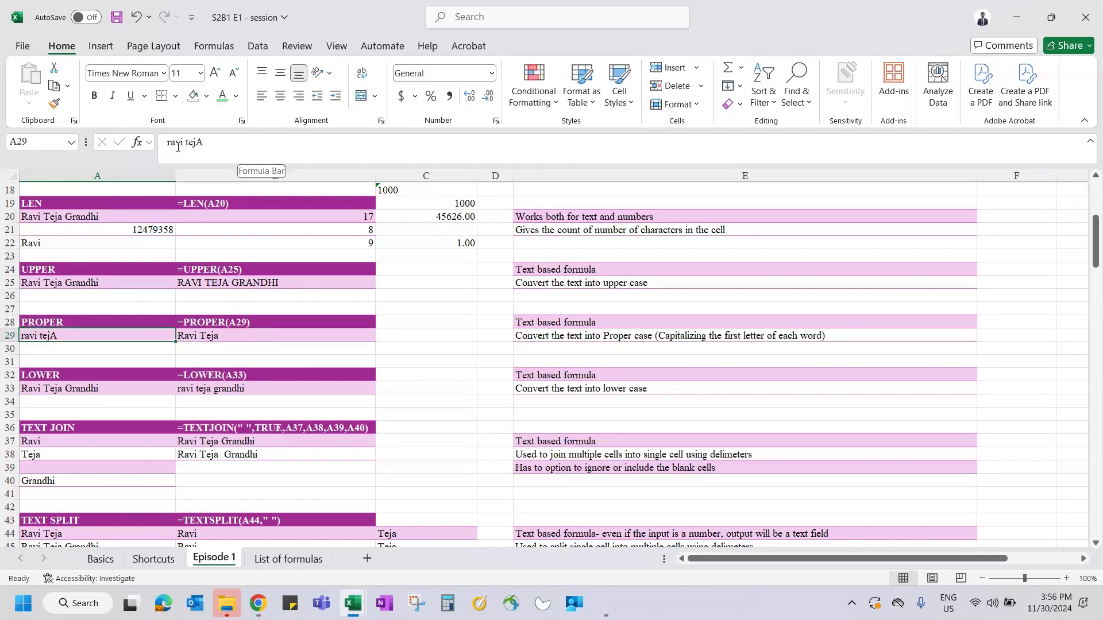
pyautogui.click(205, 339)
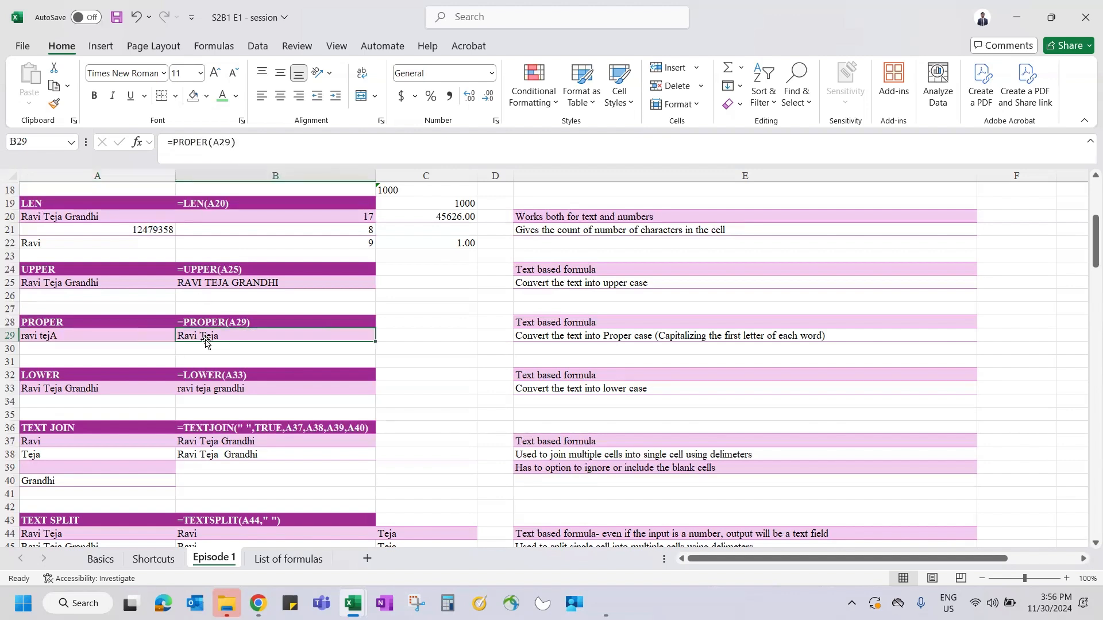
# - Re-enter =LOWER(A33) in B33 so the sample name shows in lowercase
pyautogui.click(218, 388)
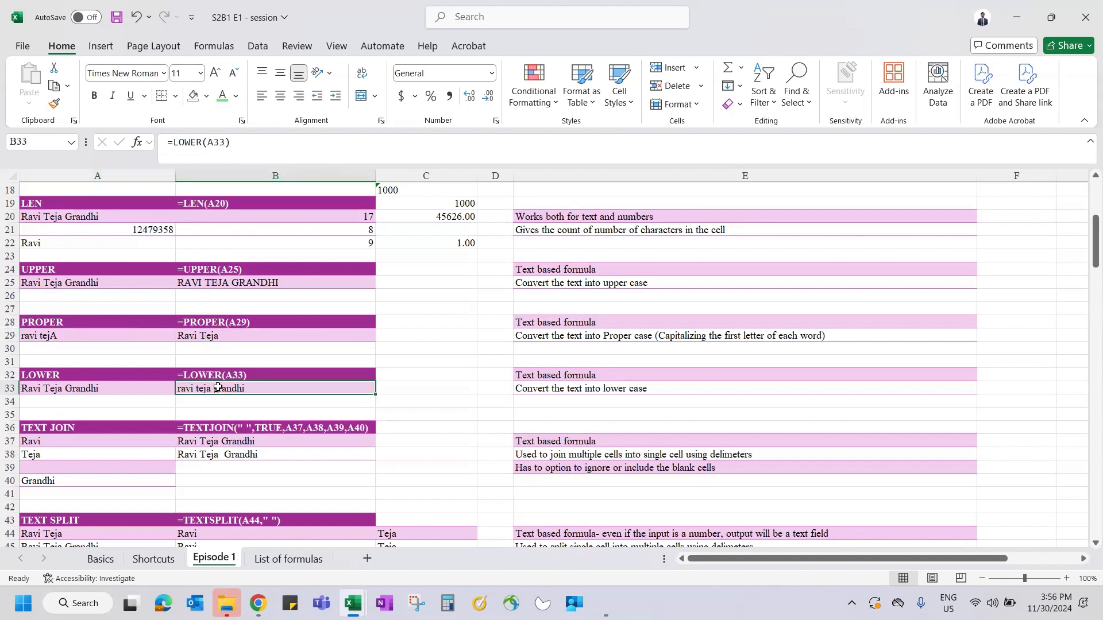
pyautogui.write('=lowe')
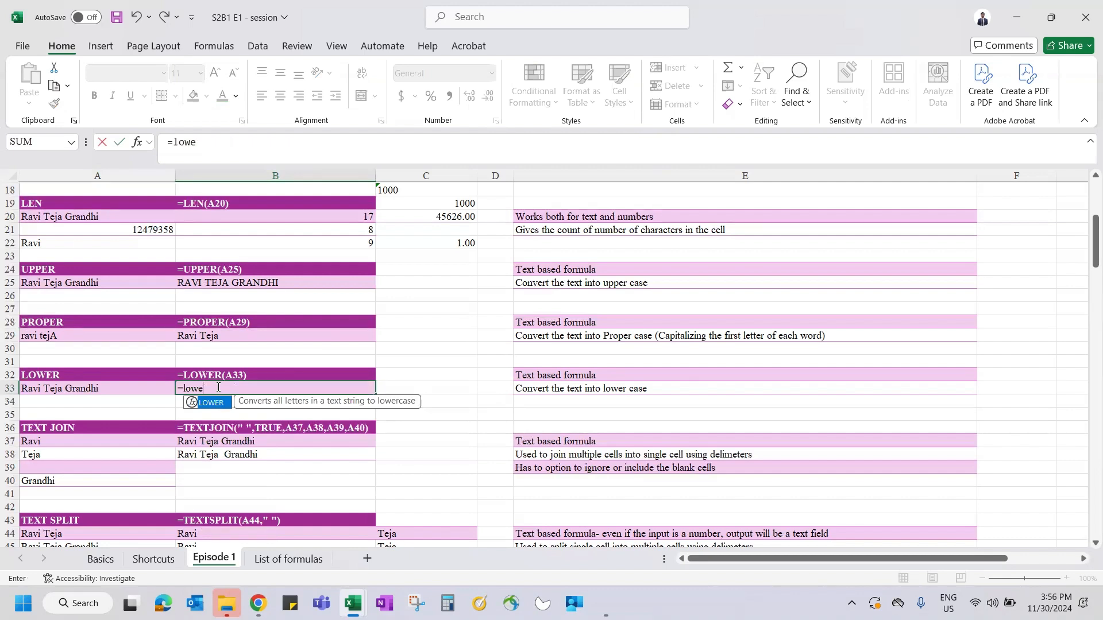
pyautogui.write('r')
pyautogui.press('Tab')
pyautogui.press('Left')
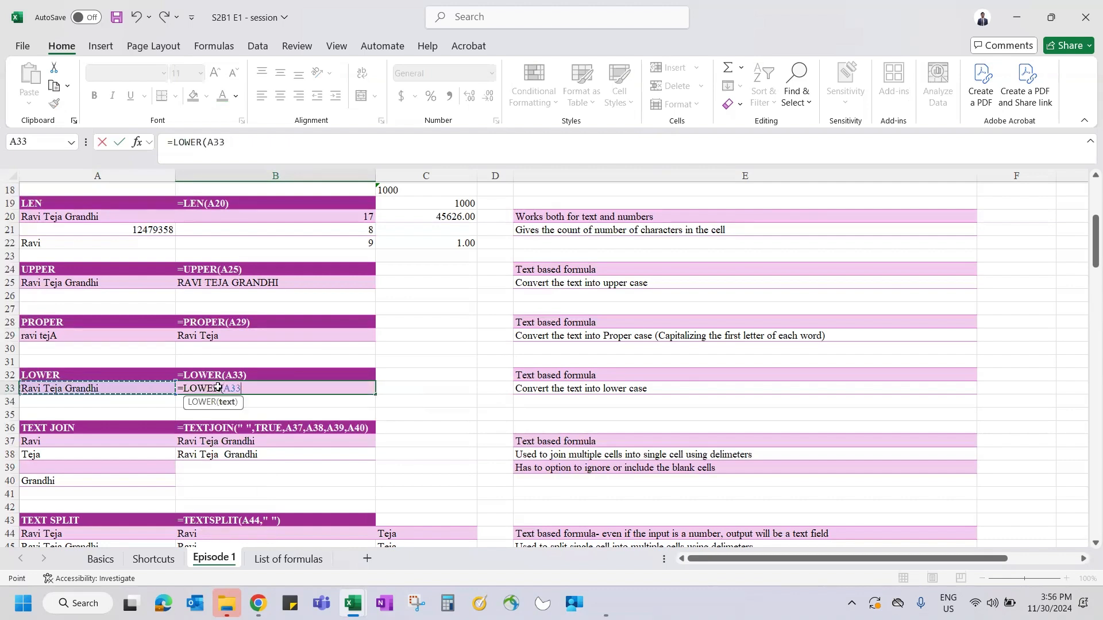
pyautogui.press('Return')
pyautogui.click(218, 388)
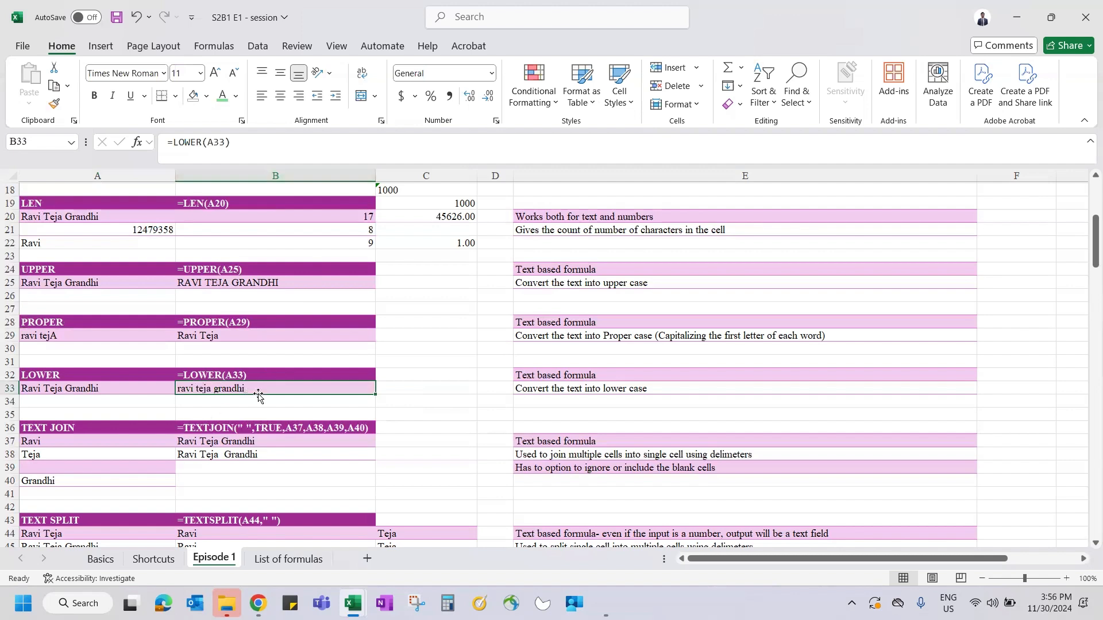
# - Review the UPPER, PROPER and LOWER formulas in B25, B29 and B33
pyautogui.click(242, 283)
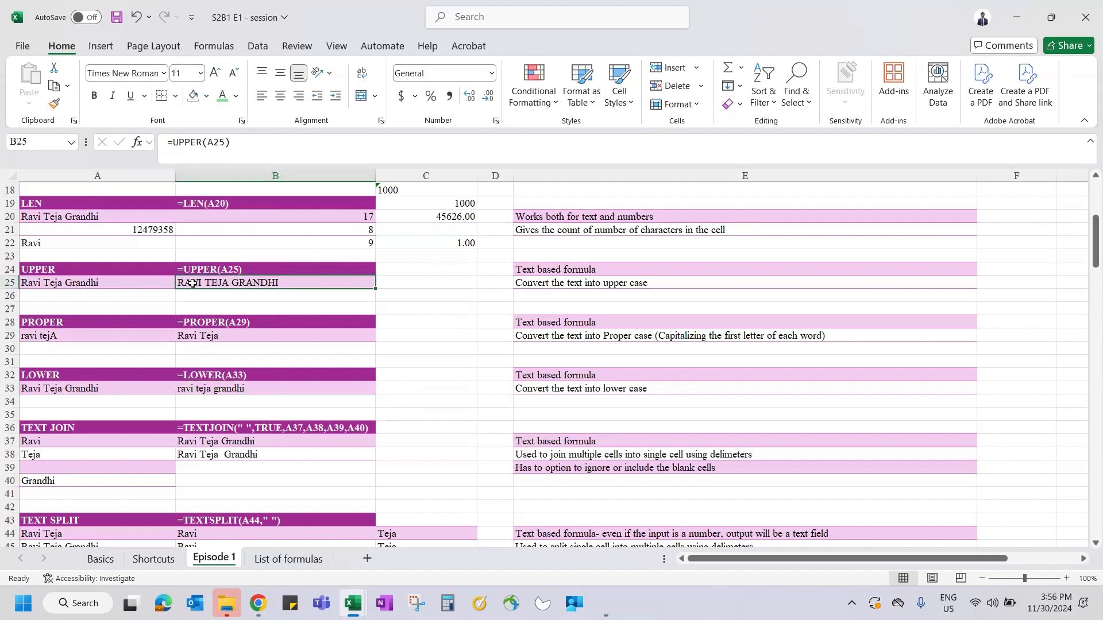
pyautogui.click(200, 337)
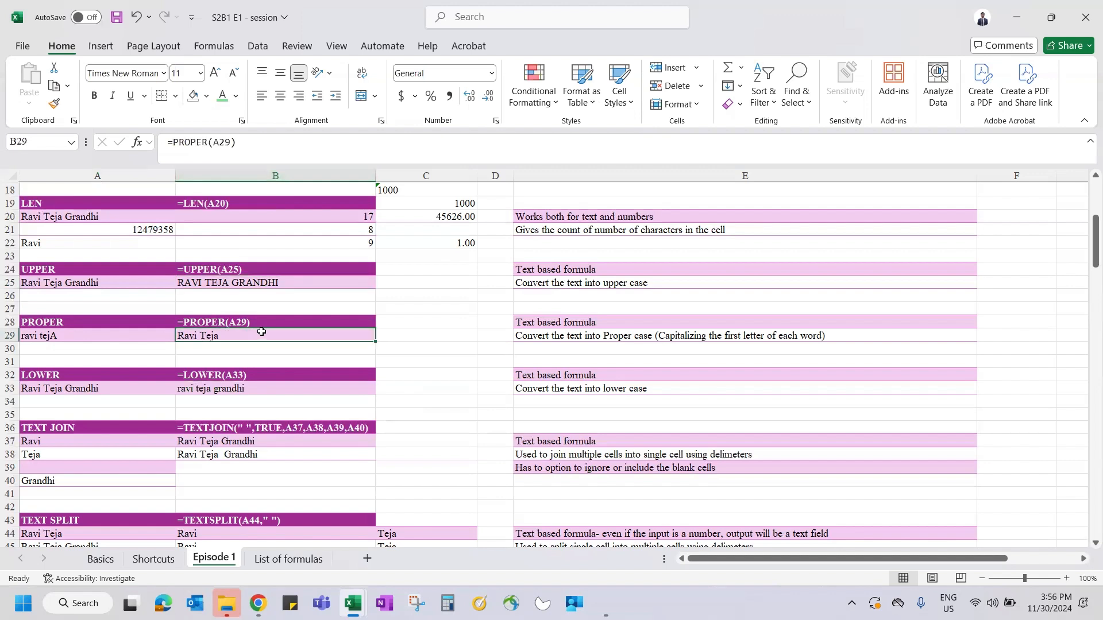
pyautogui.click(206, 388)
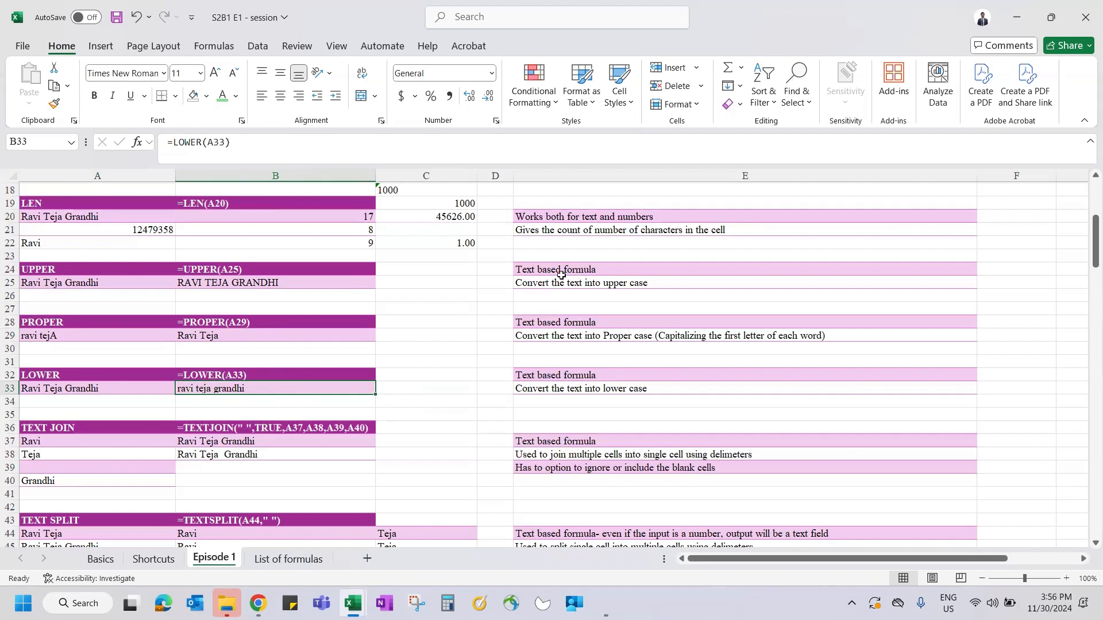
pyautogui.scroll(-2, 470, 449)
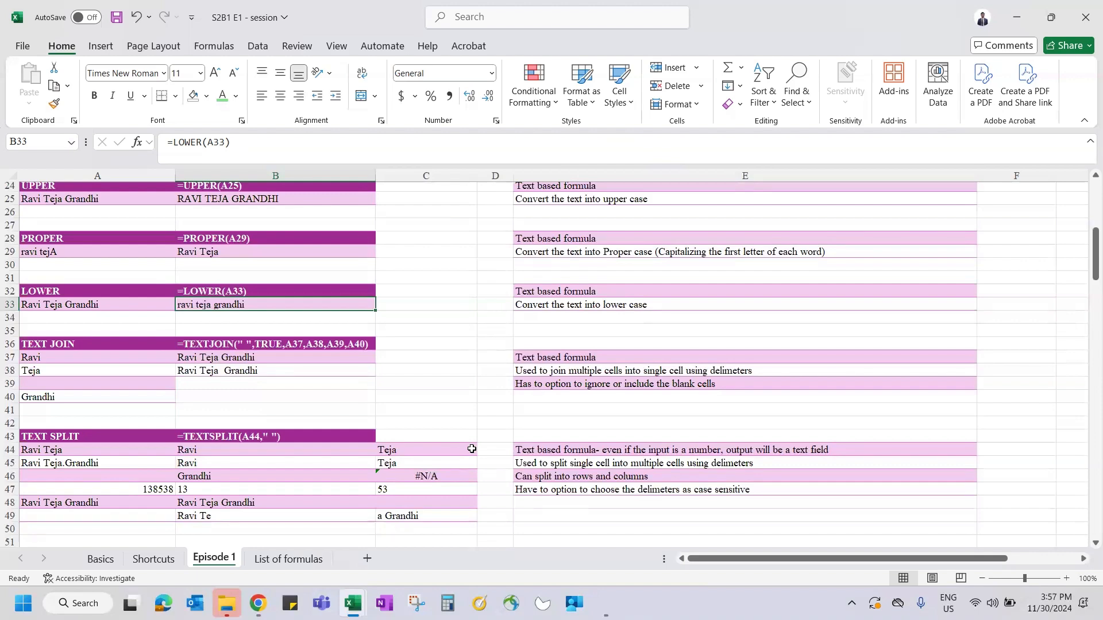
pyautogui.scroll(-3, 419, 336)
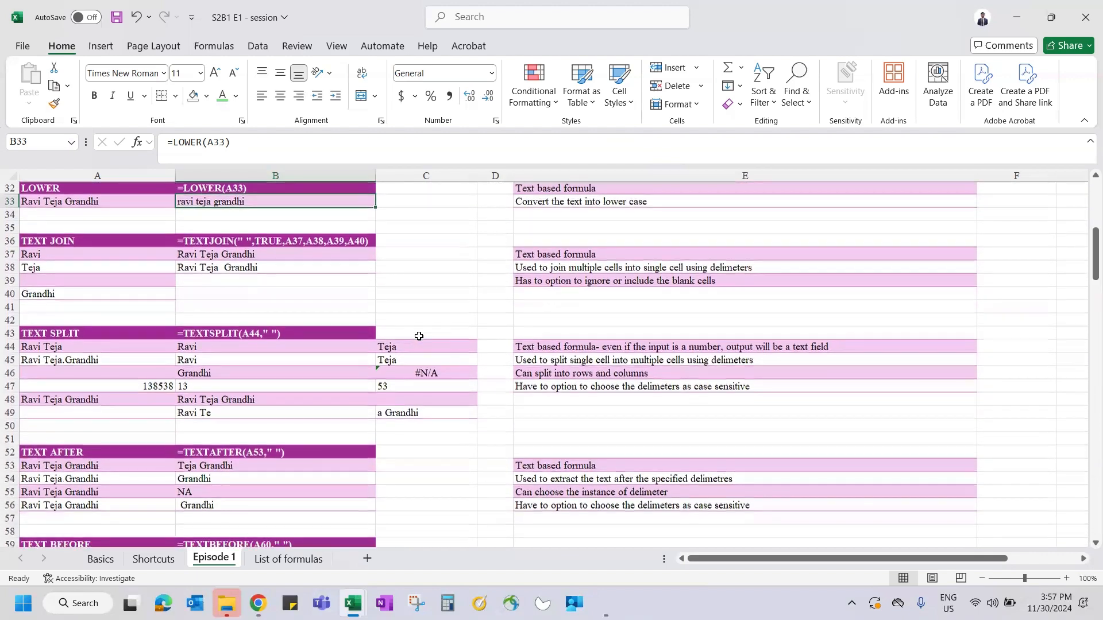
pyautogui.scroll(-1, 419, 336)
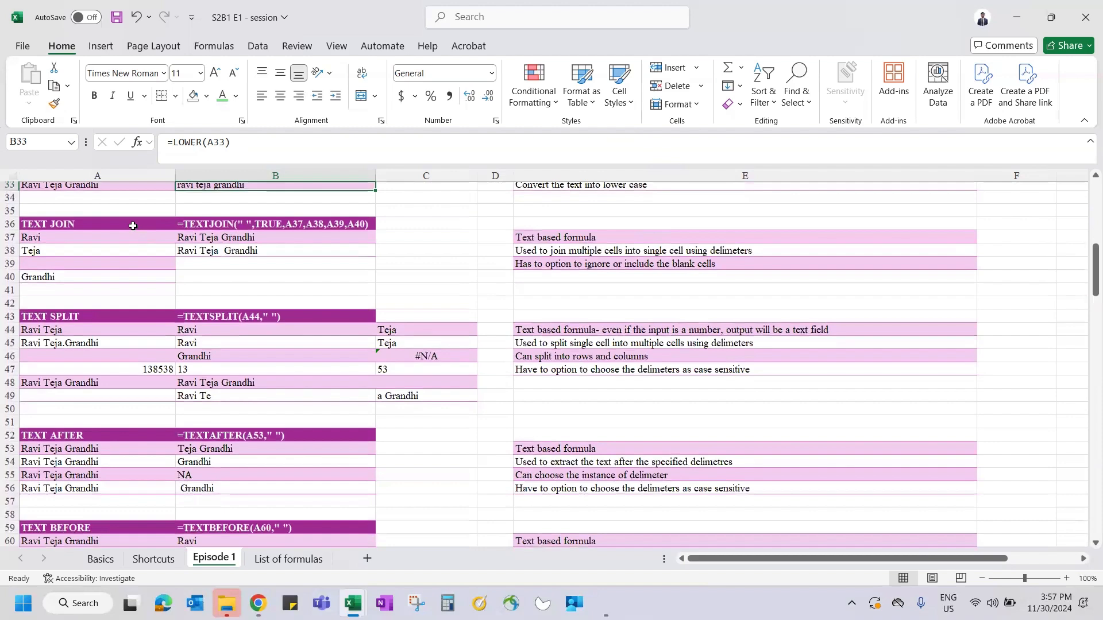
pyautogui.scroll(-1, 133, 225)
pyautogui.click(96, 201)
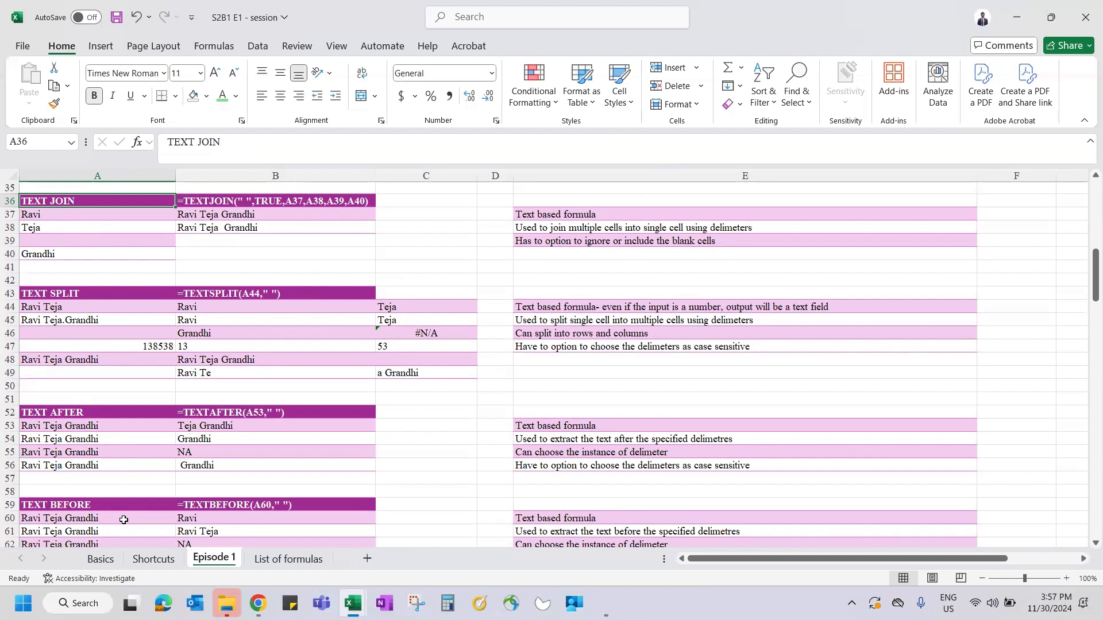
pyautogui.click(95, 412)
pyautogui.scroll(-1, 89, 428)
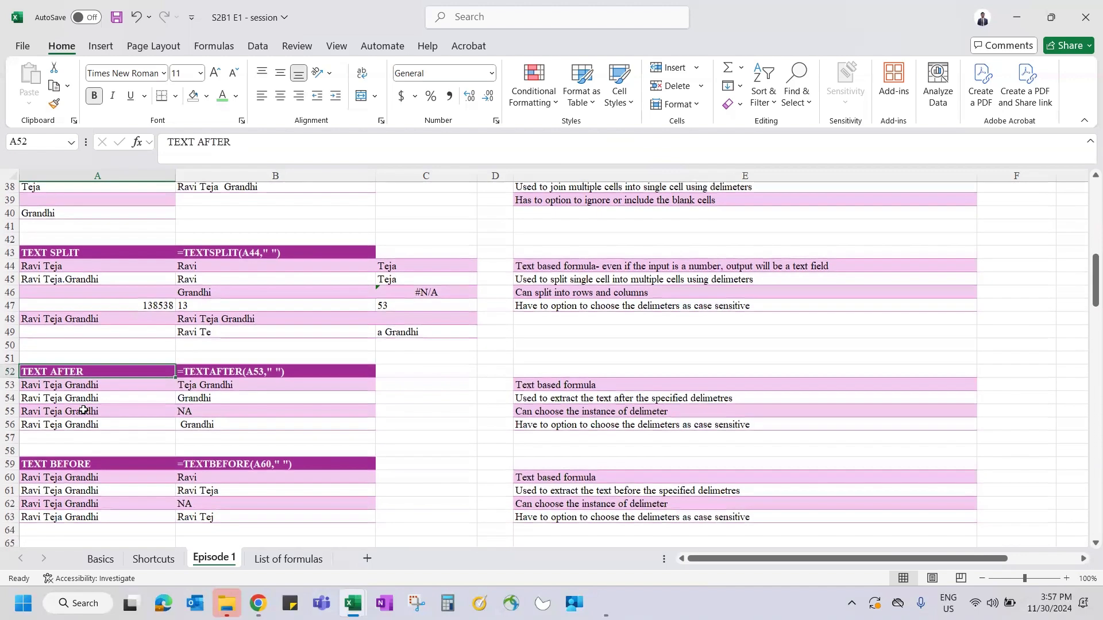
pyautogui.keyDown('ctrl'); pyautogui.click(102, 463); pyautogui.keyUp('ctrl')
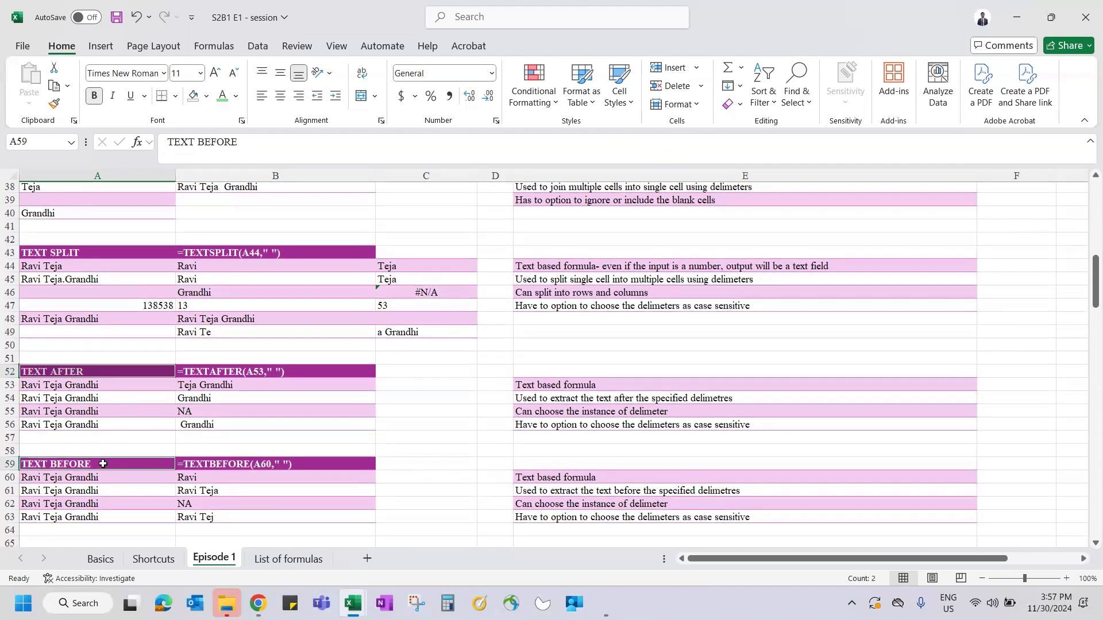
pyautogui.scroll(1, 103, 464)
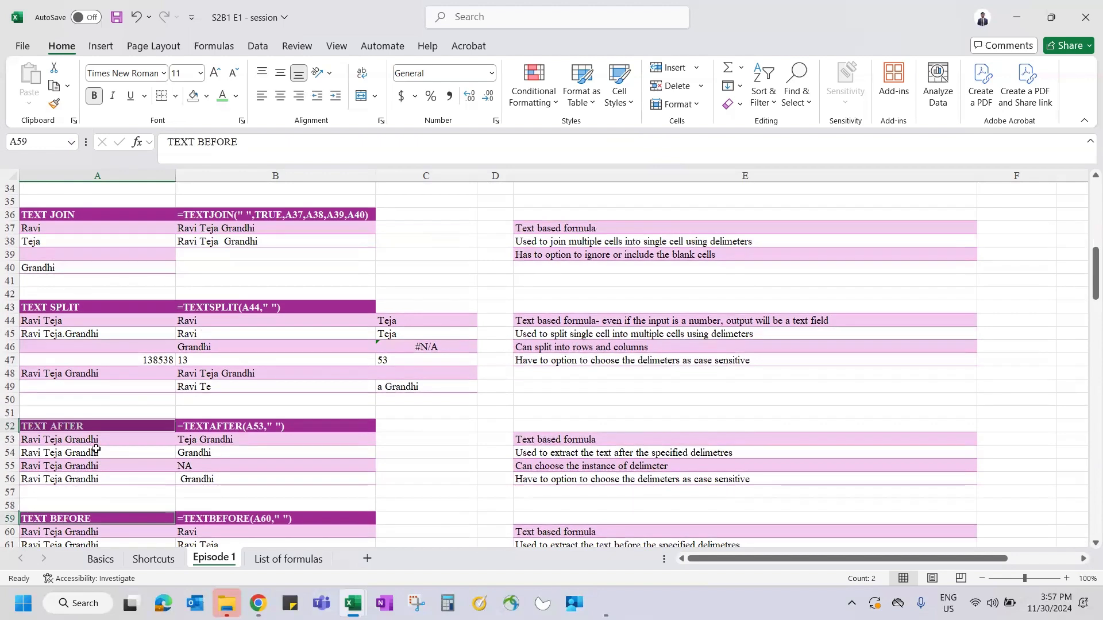
pyautogui.click(272, 251)
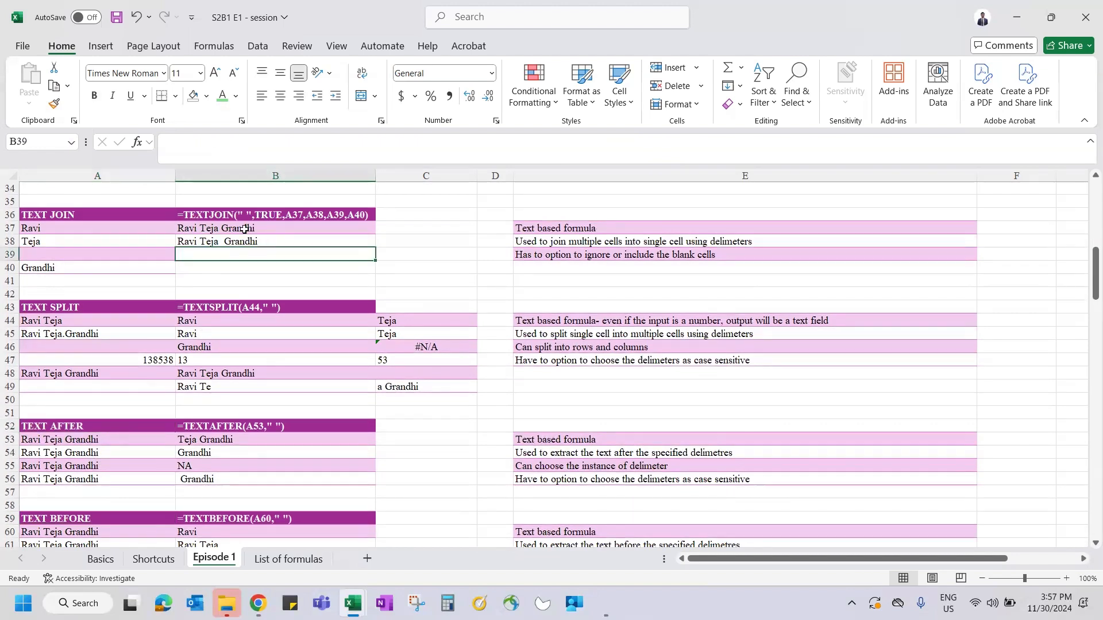
pyautogui.click(185, 225)
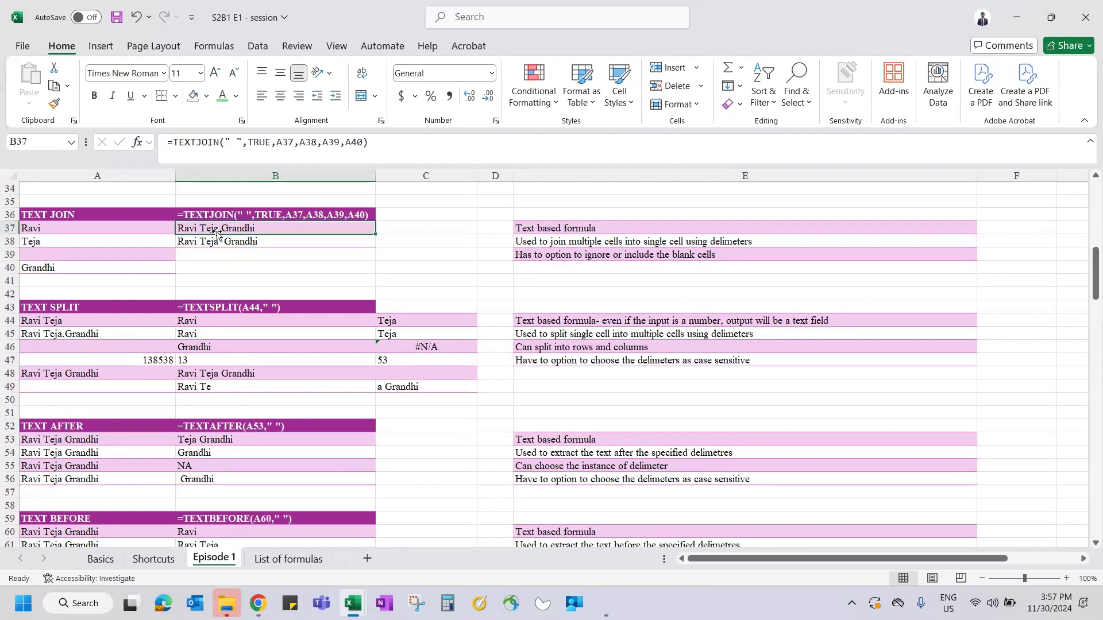
pyautogui.click(92, 219)
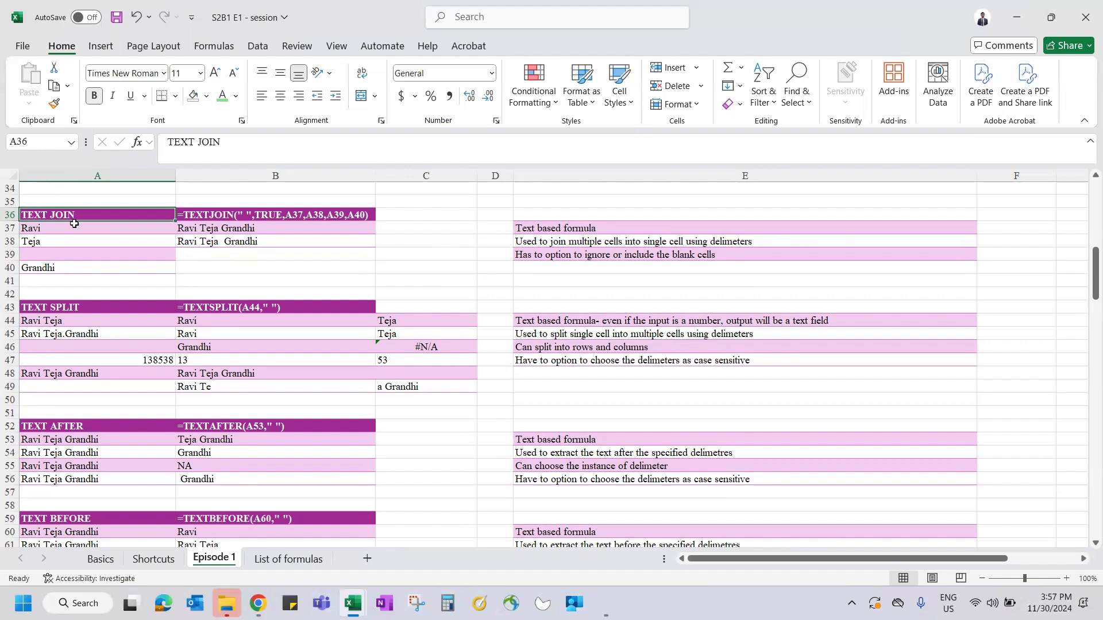
# - Enter =A37&A38&A40 in B39 to join the three names
pyautogui.moveTo(49, 228); pyautogui.dragTo(51, 268)
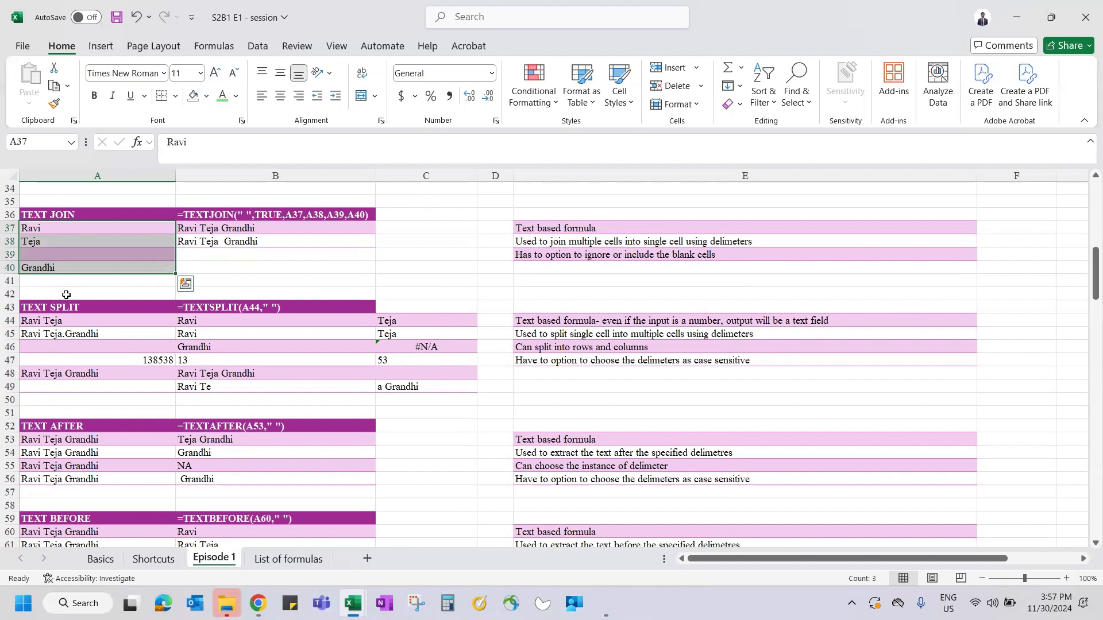
pyautogui.click(269, 256)
pyautogui.write('=')
pyautogui.press('Left')
pyautogui.press('Up')
pyautogui.press('Up')
pyautogui.write('*')
pyautogui.press('BackSpace')
pyautogui.write('&')
pyautogui.click(58, 241)
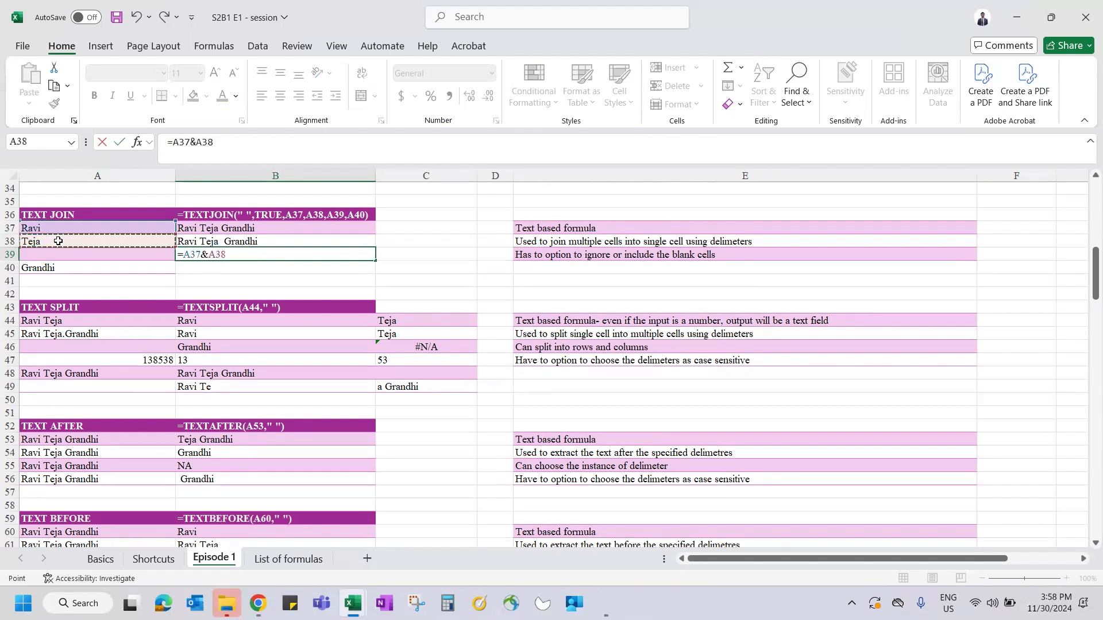
pyautogui.write('&')
pyautogui.click(64, 269)
pyautogui.press('Return')
pyautogui.press('Up')
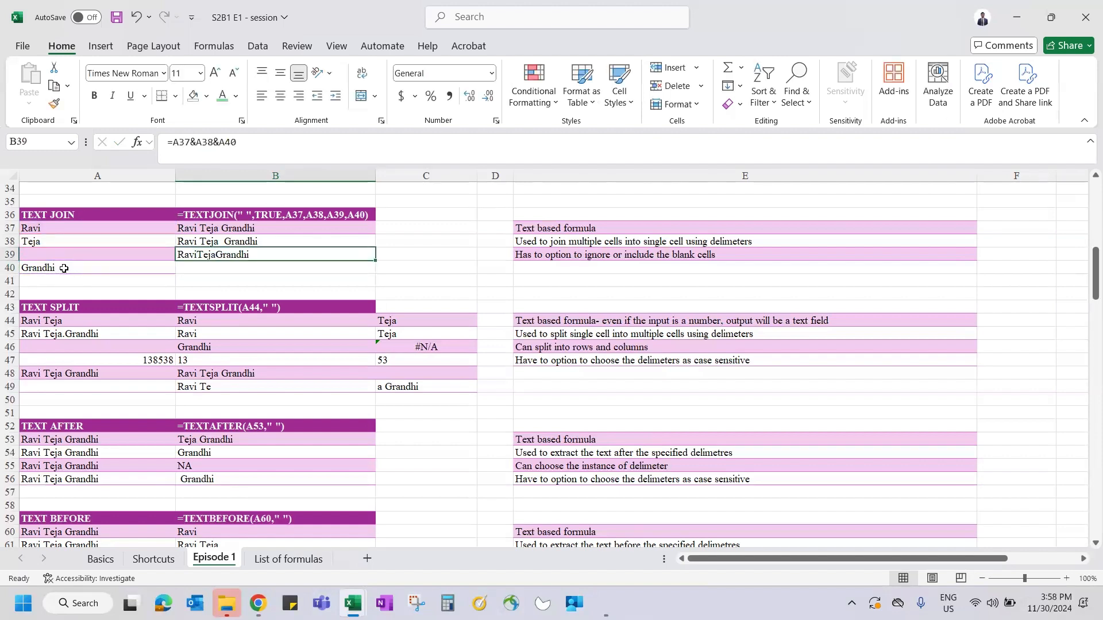
# - Edit B39 to =A37&" "&A38&" "&A40 so the names are space-separated
pyautogui.click(193, 141)
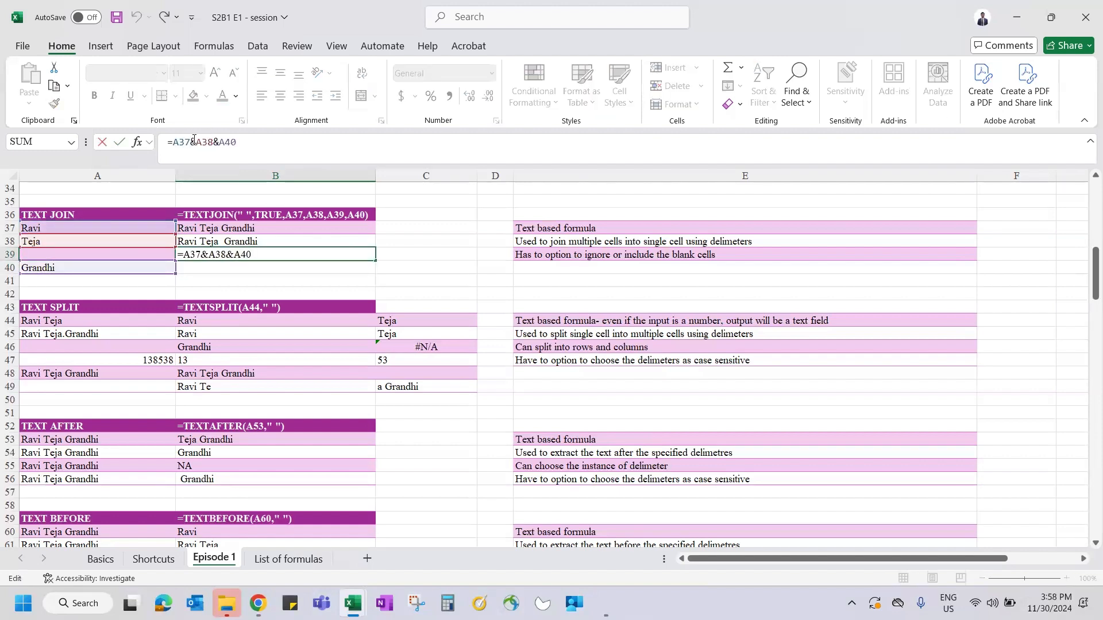
pyautogui.write('" "')
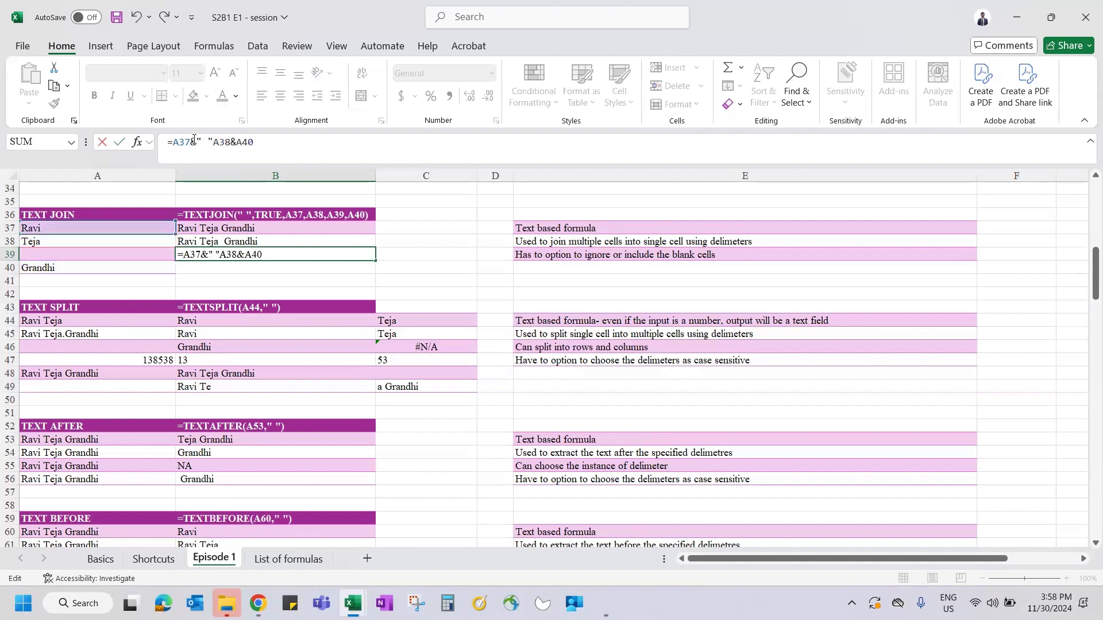
pyautogui.write('&A38&')
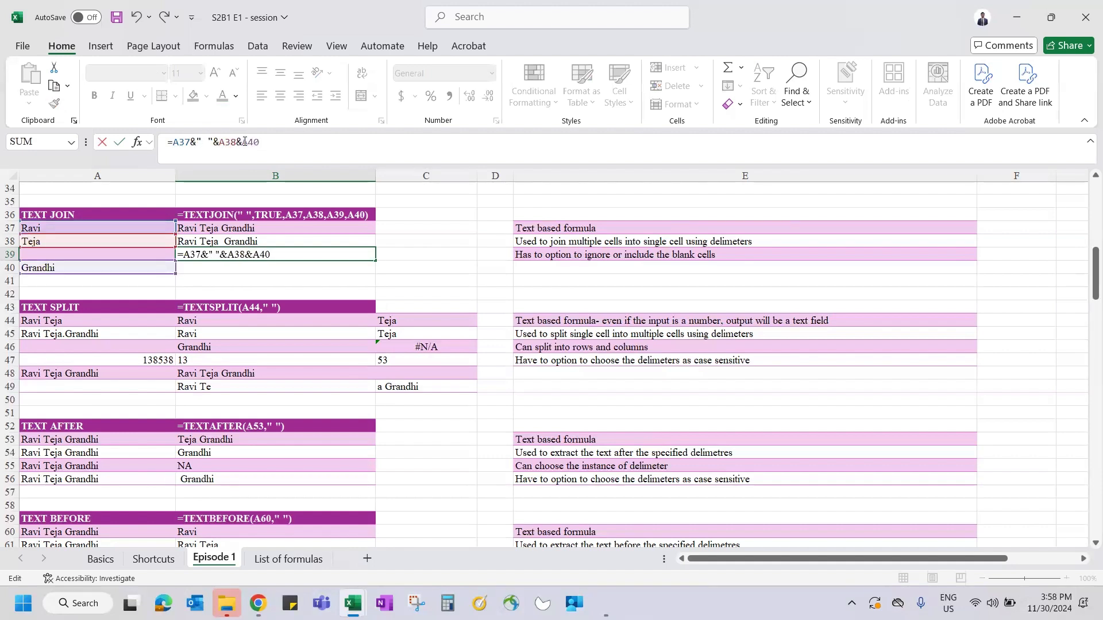
pyautogui.write('" "&')
pyautogui.hotkey('ctrl', 'Return')
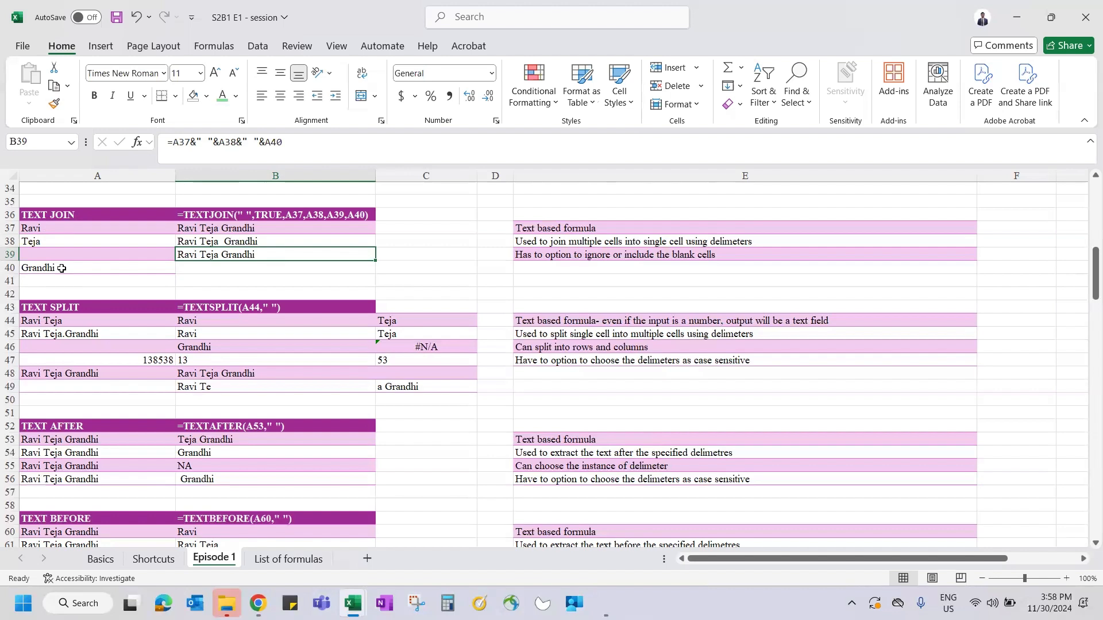
pyautogui.click(212, 229)
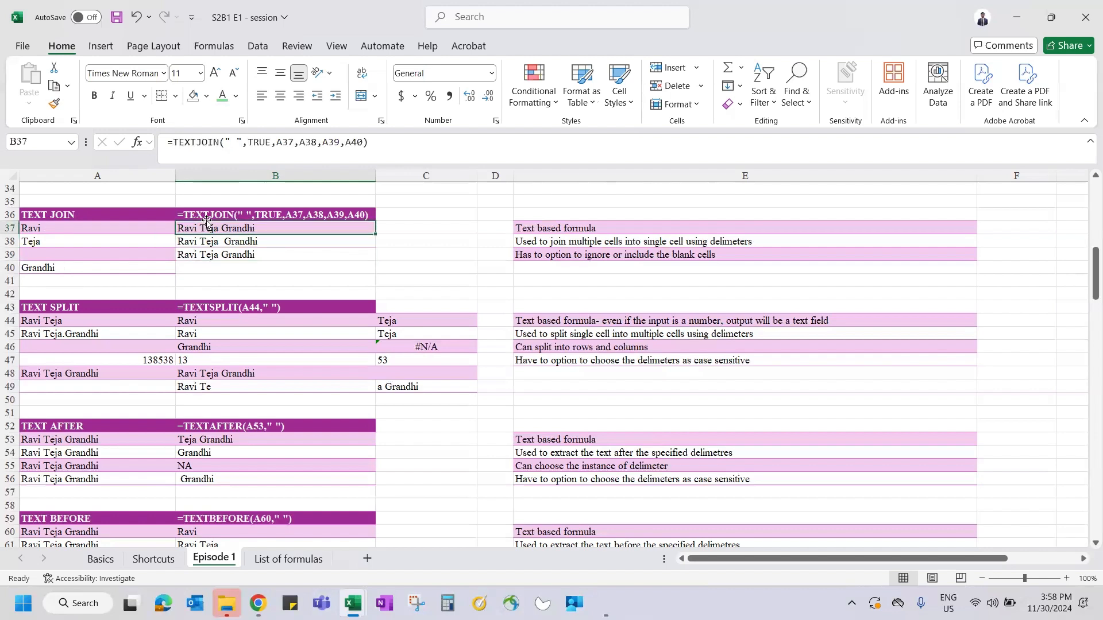
# - Rebuild B37 as =TEXTJOIN(" ",TRUE,A37:A40) using one range instead of separate cells
pyautogui.write('=te')
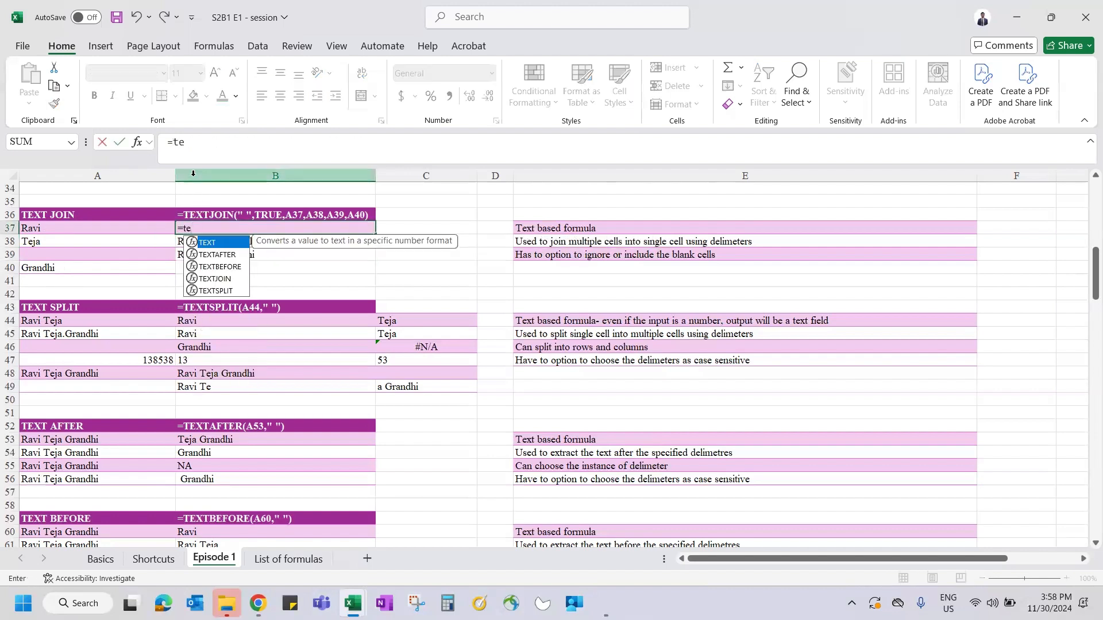
pyautogui.write('xtjo')
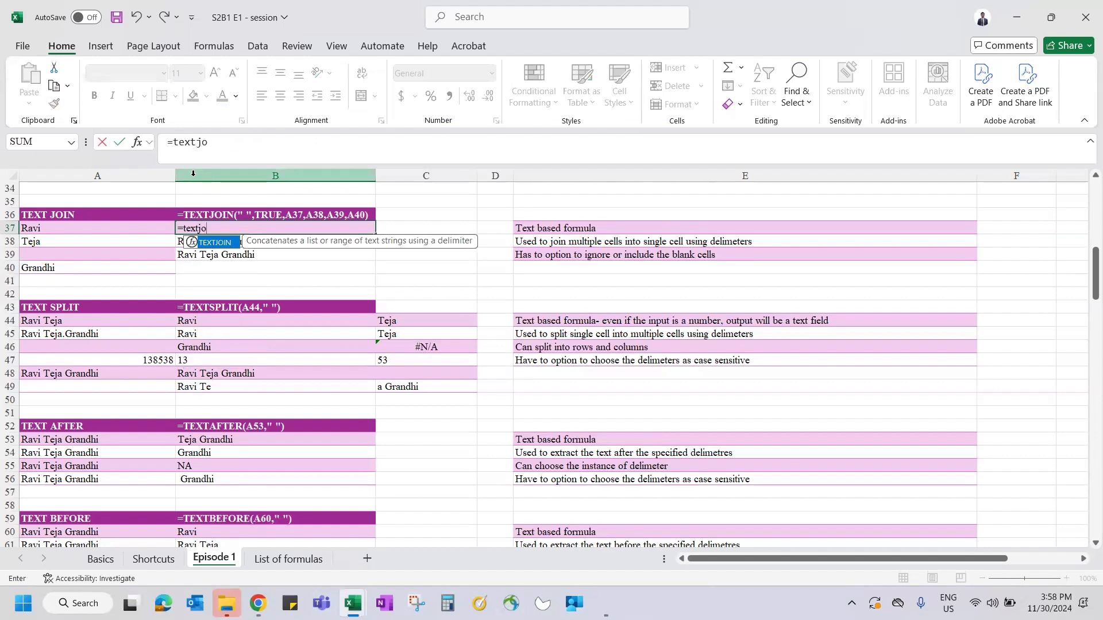
pyautogui.press('Tab')
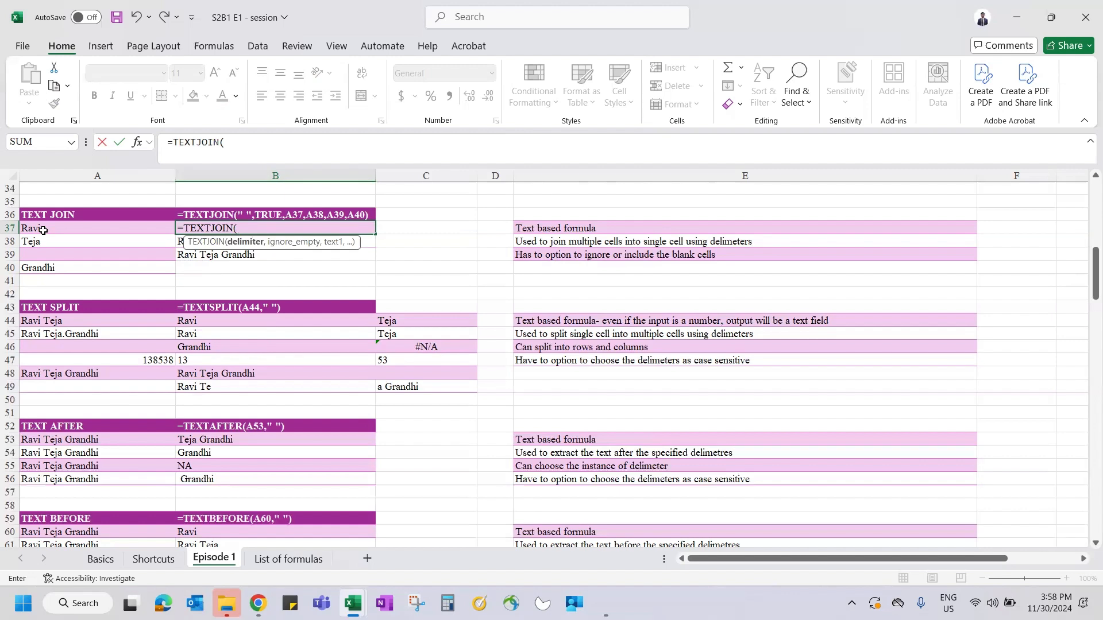
pyautogui.write('"')
pyautogui.press('BackSpace')
pyautogui.press('BackSpace')
pyautogui.click(230, 143)
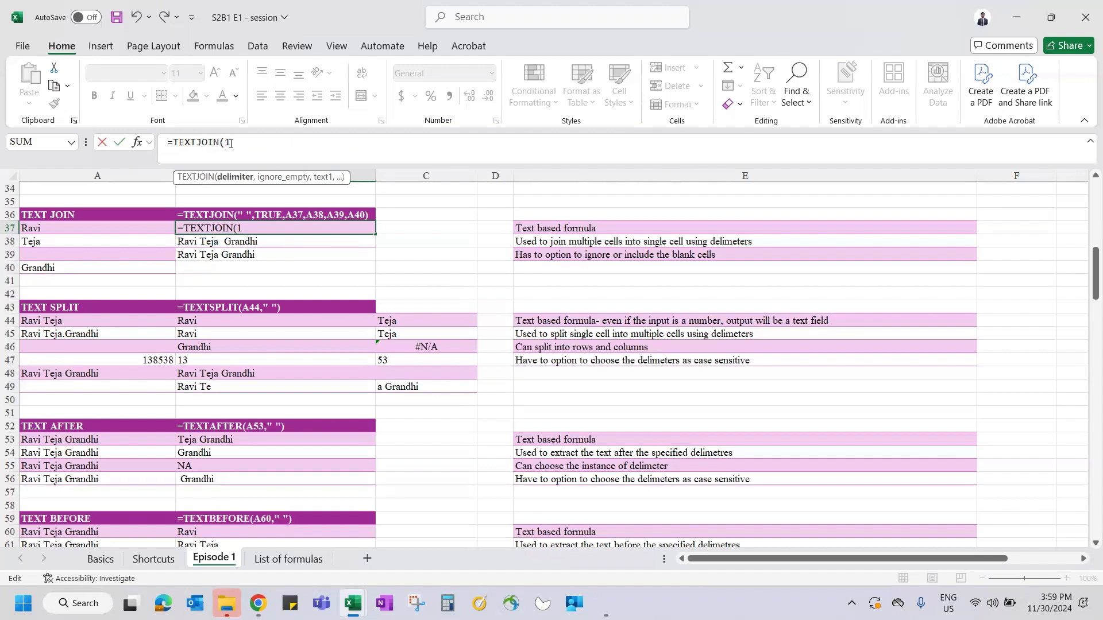
pyautogui.write('" ",')
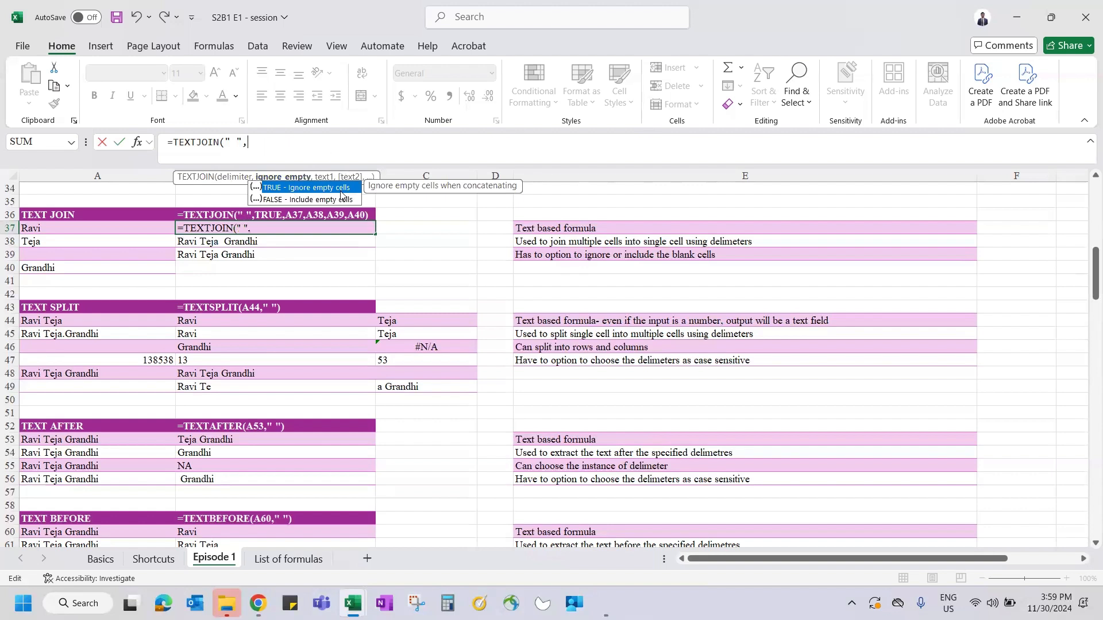
pyautogui.click(742, 182)
pyautogui.click(315, 182)
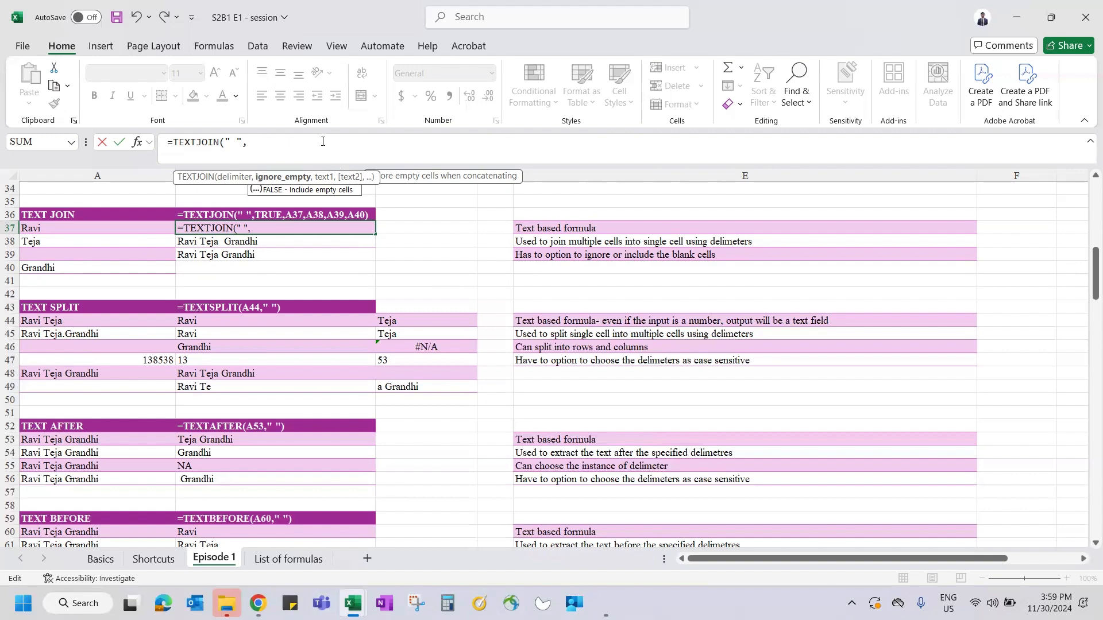
pyautogui.write('TRUE,')
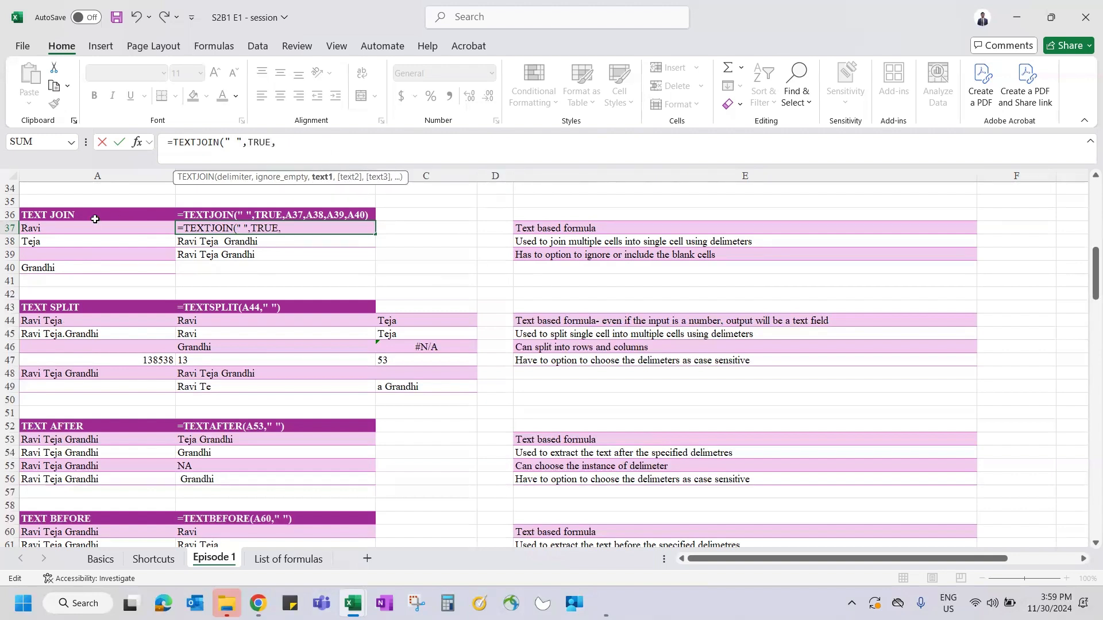
pyautogui.moveTo(58, 227); pyautogui.dragTo(59, 266)
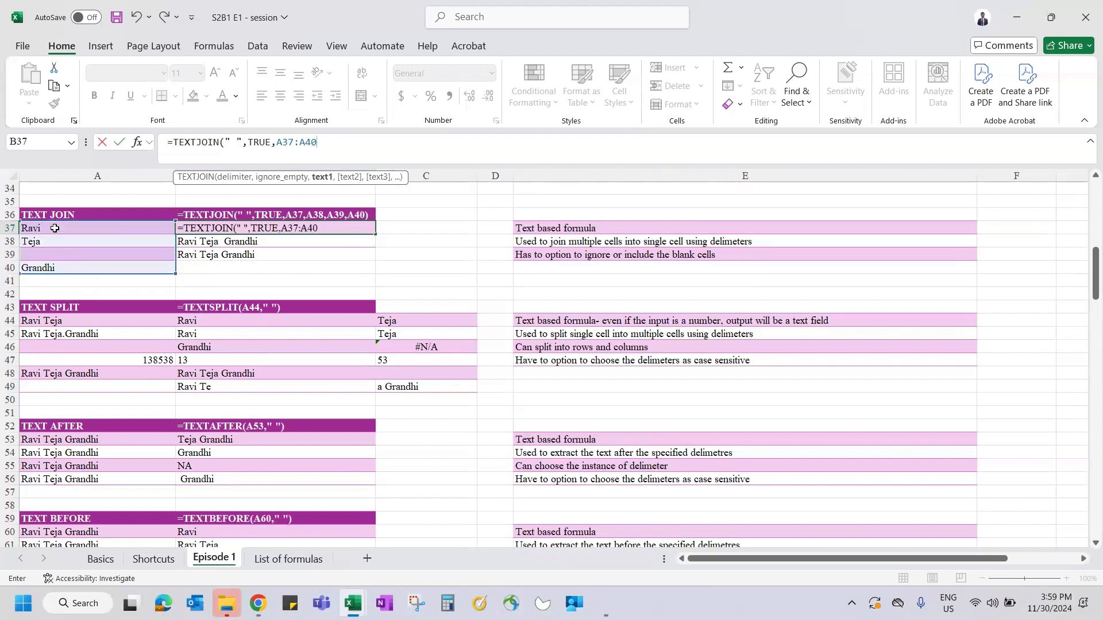
pyautogui.press('Return')
pyautogui.click(57, 227)
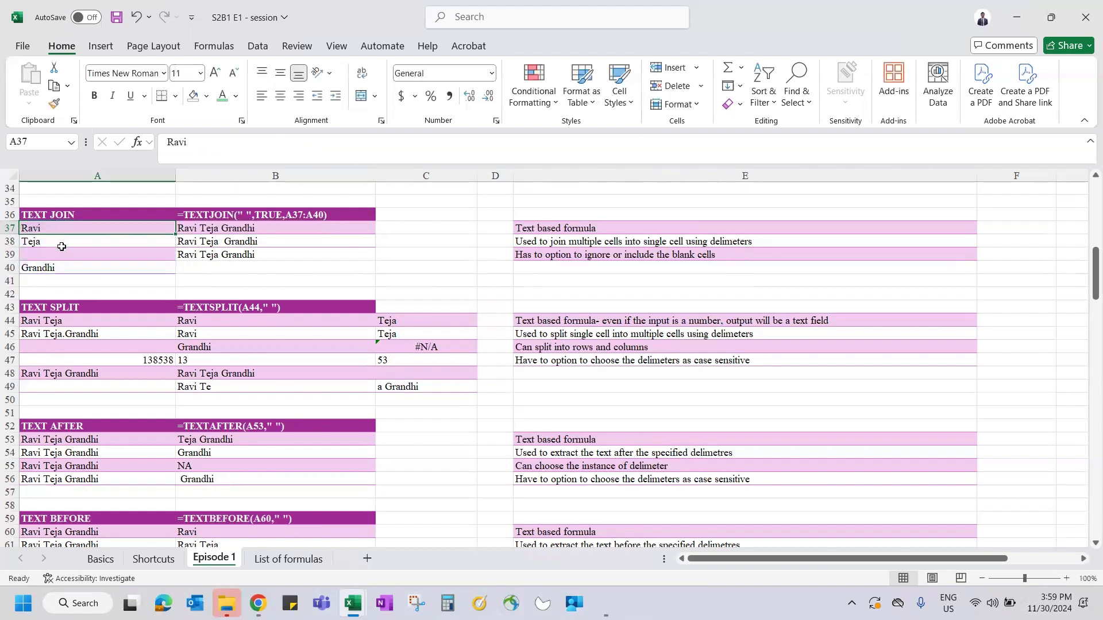
pyautogui.click(236, 228)
pyautogui.moveTo(278, 141); pyautogui.dragTo(323, 141)
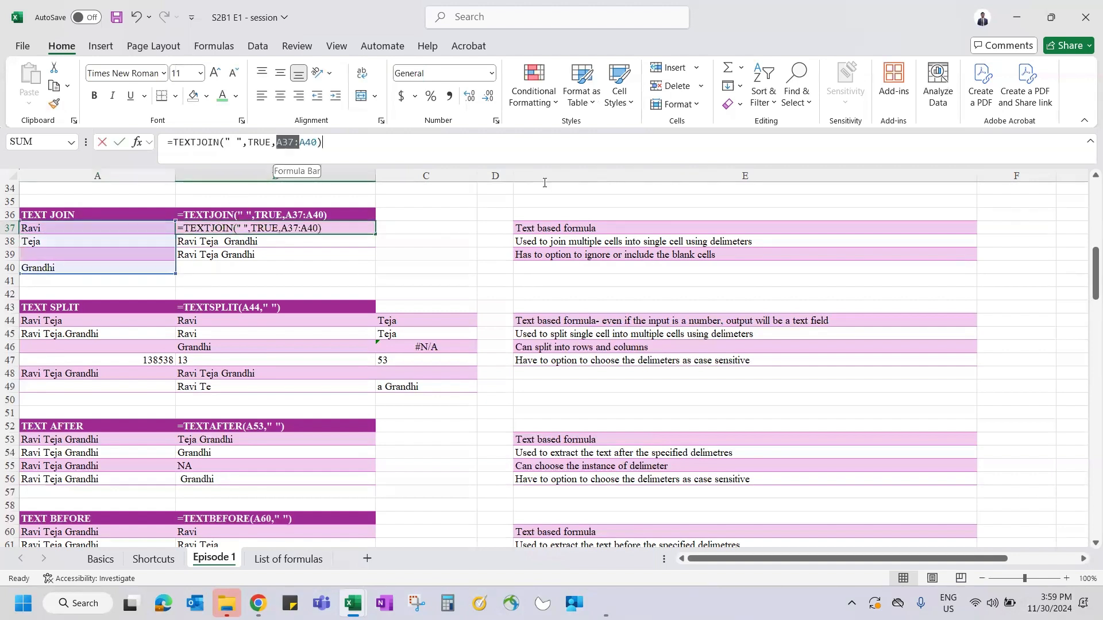
pyautogui.click(127, 229)
pyautogui.click(108, 250)
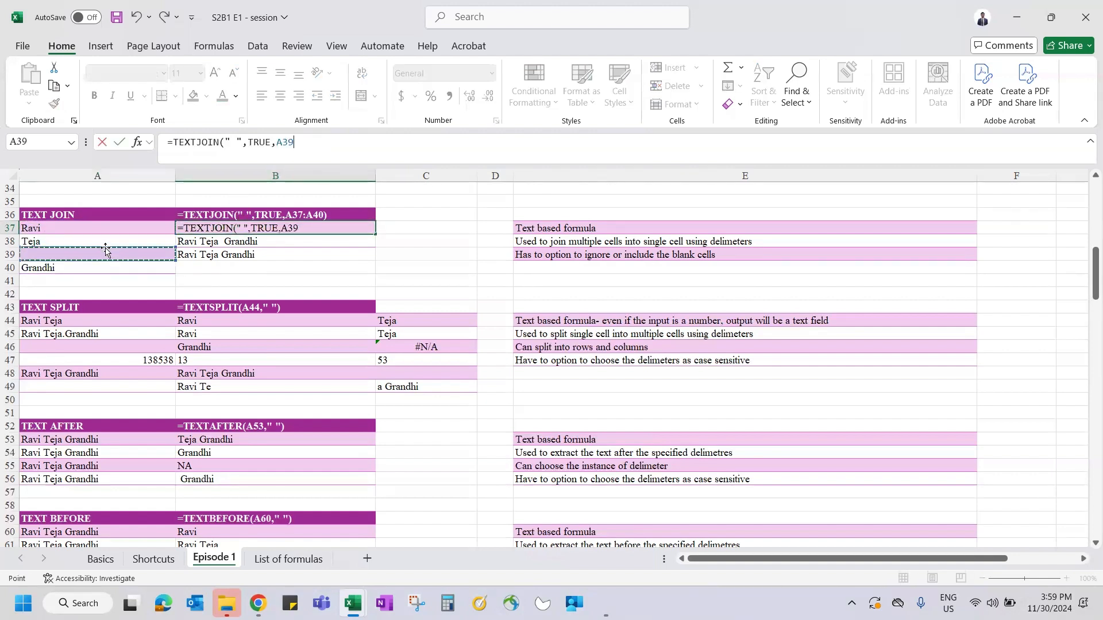
pyautogui.write(',')
pyautogui.click(89, 228)
pyautogui.write(',')
pyautogui.click(77, 271)
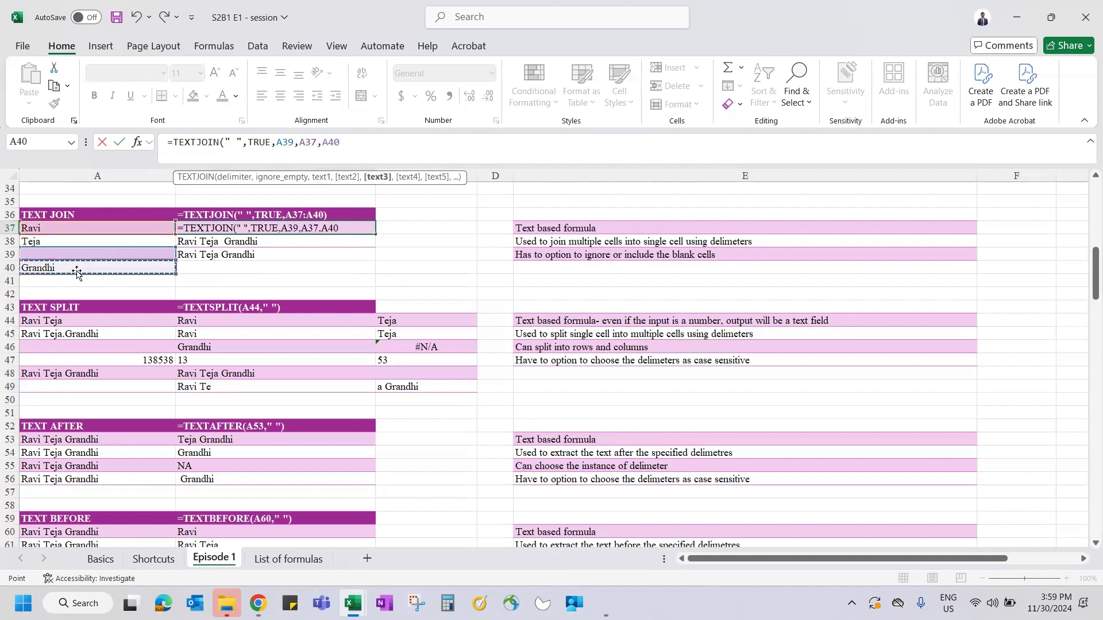
pyautogui.press('BackSpace')
pyautogui.press('BackSpace')
pyautogui.press('BackSpace')
pyautogui.press('BackSpace')
pyautogui.press('BackSpace')
pyautogui.press('BackSpace')
pyautogui.press('BackSpace')
pyautogui.press('BackSpace')
pyautogui.press('BackSpace')
pyautogui.press('BackSpace')
pyautogui.press('BackSpace')
pyautogui.press('BackSpace')
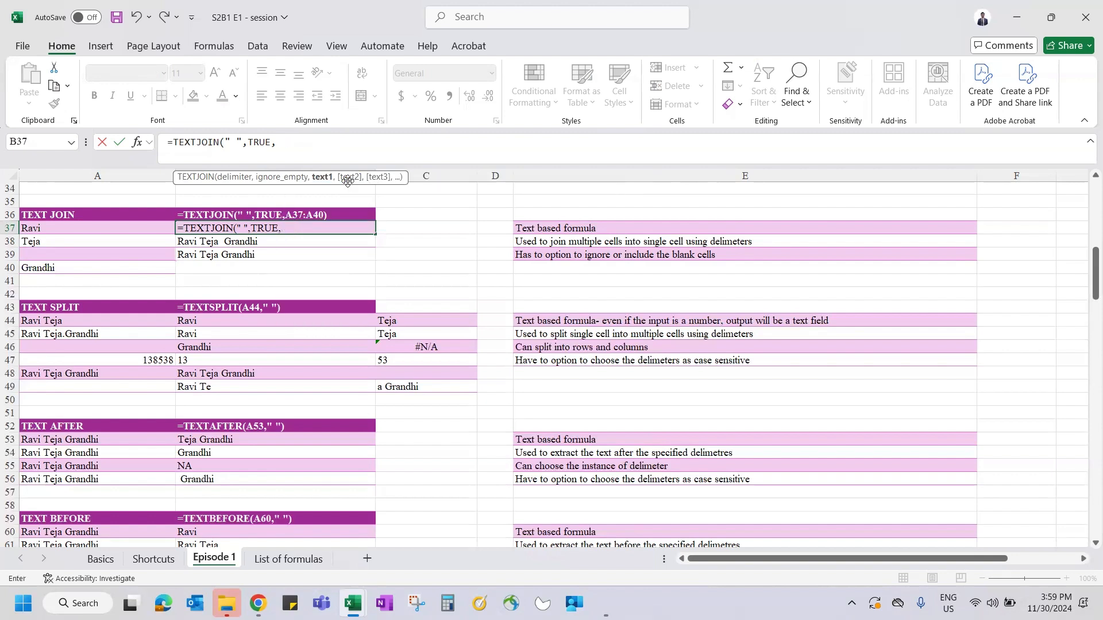
pyautogui.write(',')
pyautogui.moveTo(111, 227); pyautogui.dragTo(112, 259)
pyautogui.press('Return')
pyautogui.press('Up')
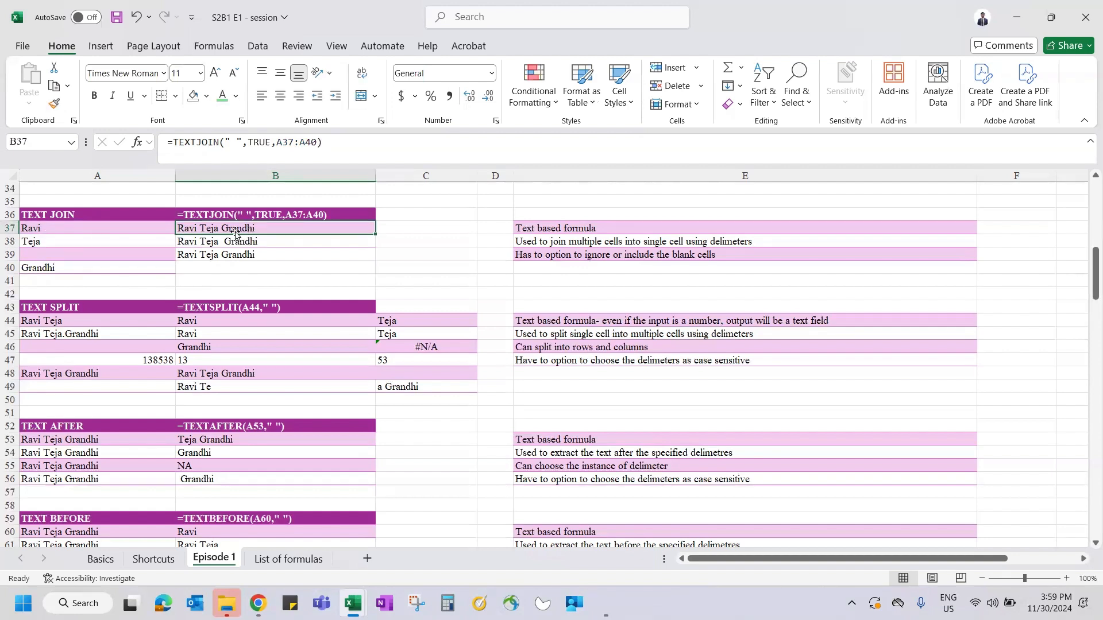
pyautogui.click(249, 242)
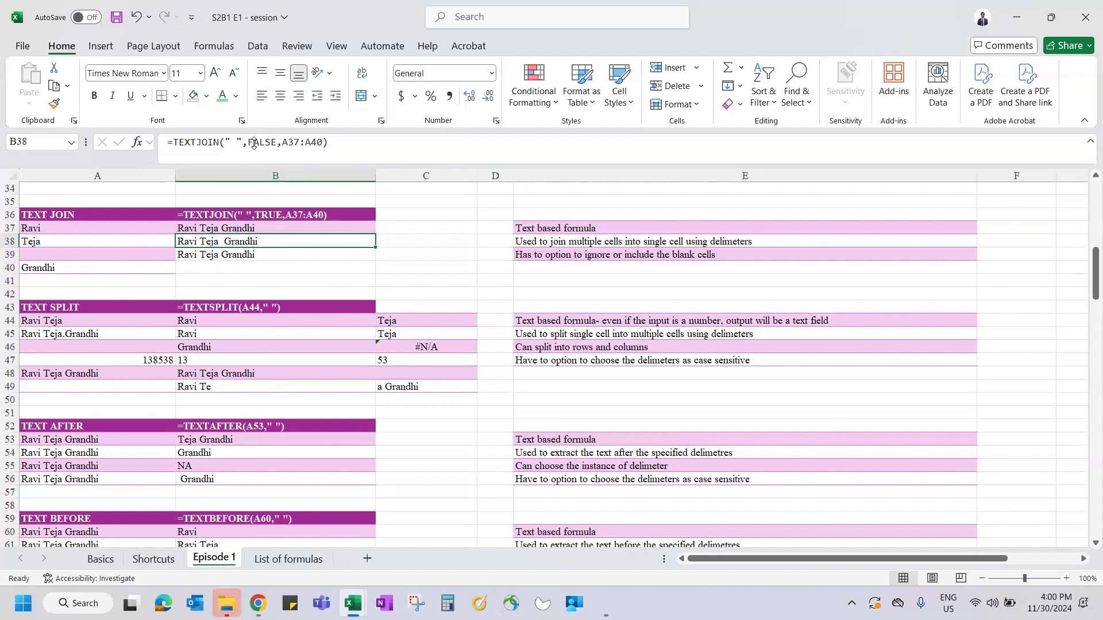
pyautogui.moveTo(248, 142); pyautogui.dragTo(522, 221)
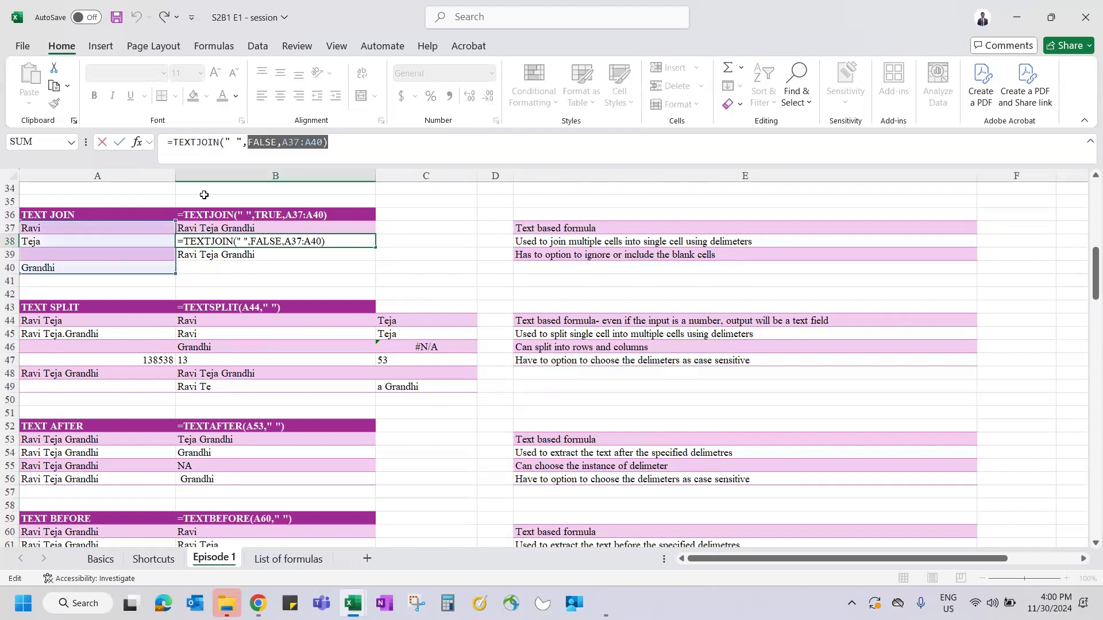
pyautogui.press('BackSpace')
pyautogui.press('BackSpace')
pyautogui.press('BackSpace')
pyautogui.press('BackSpace')
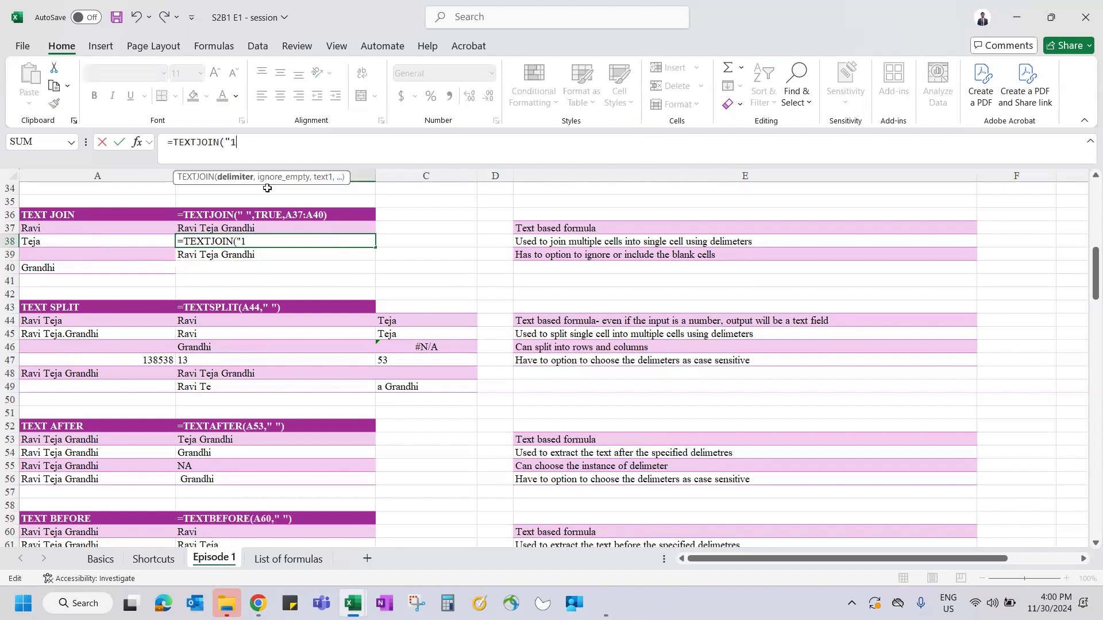
pyautogui.write('1,')
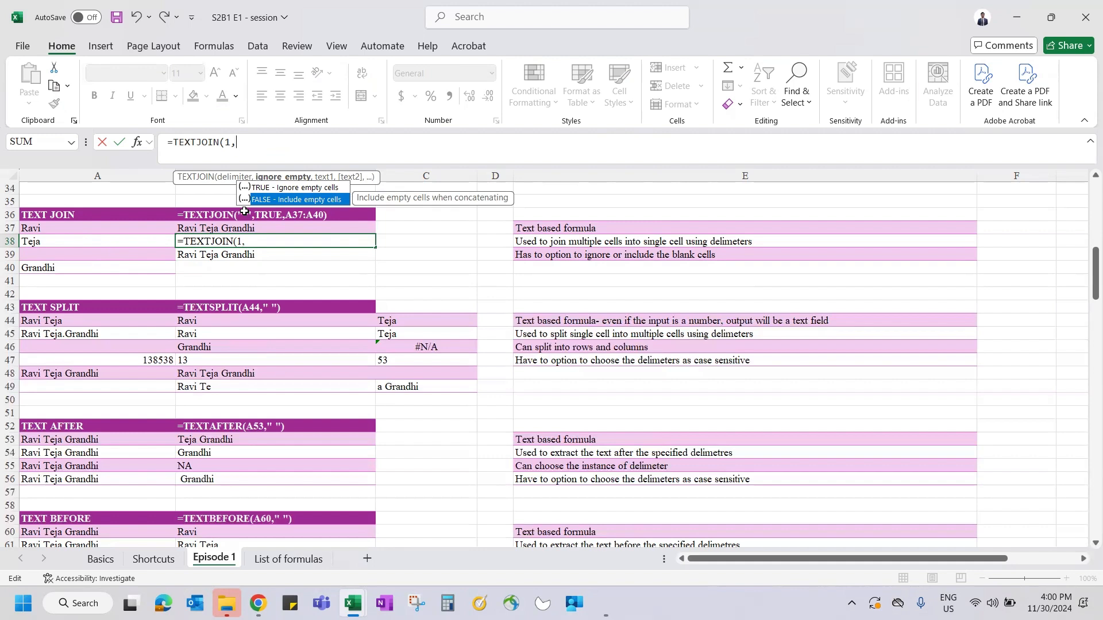
pyautogui.press('Tab')
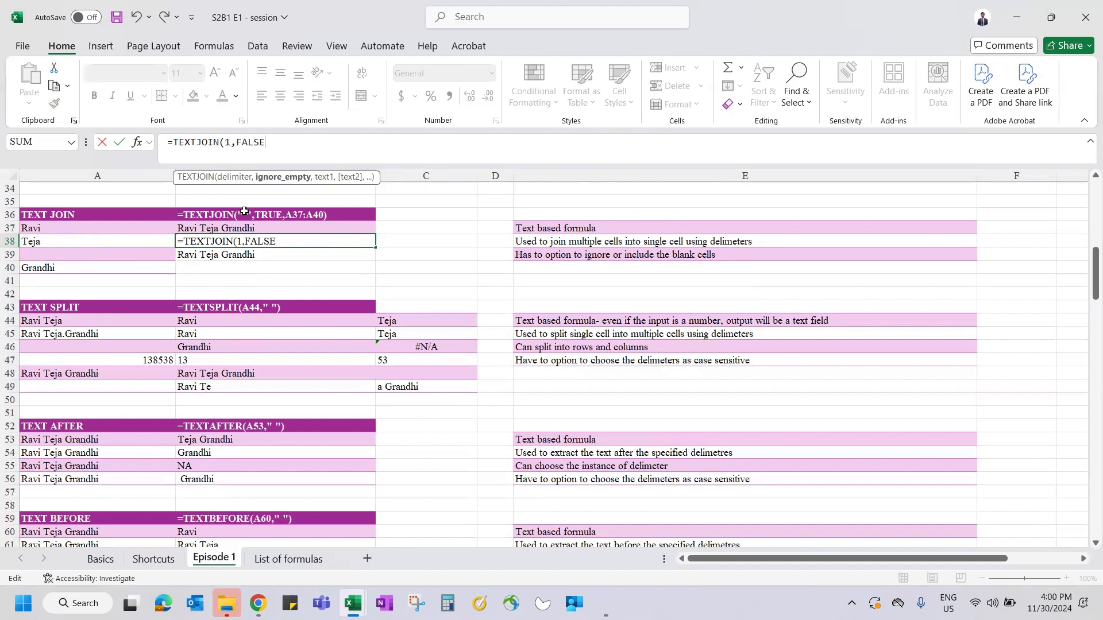
pyautogui.write(',')
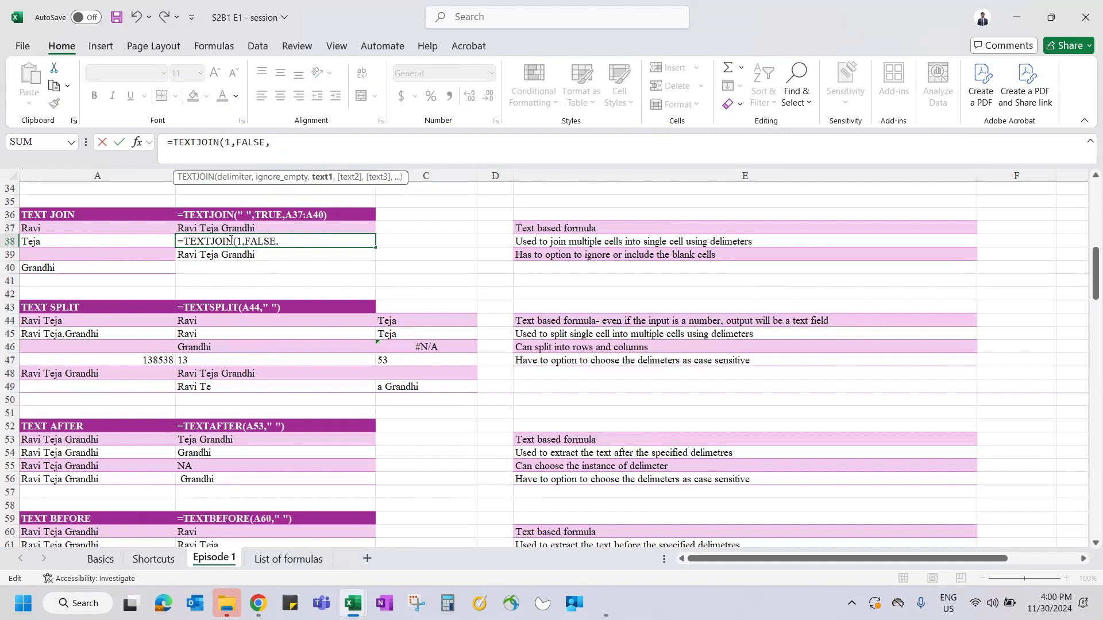
pyautogui.moveTo(99, 227); pyautogui.dragTo(97, 267)
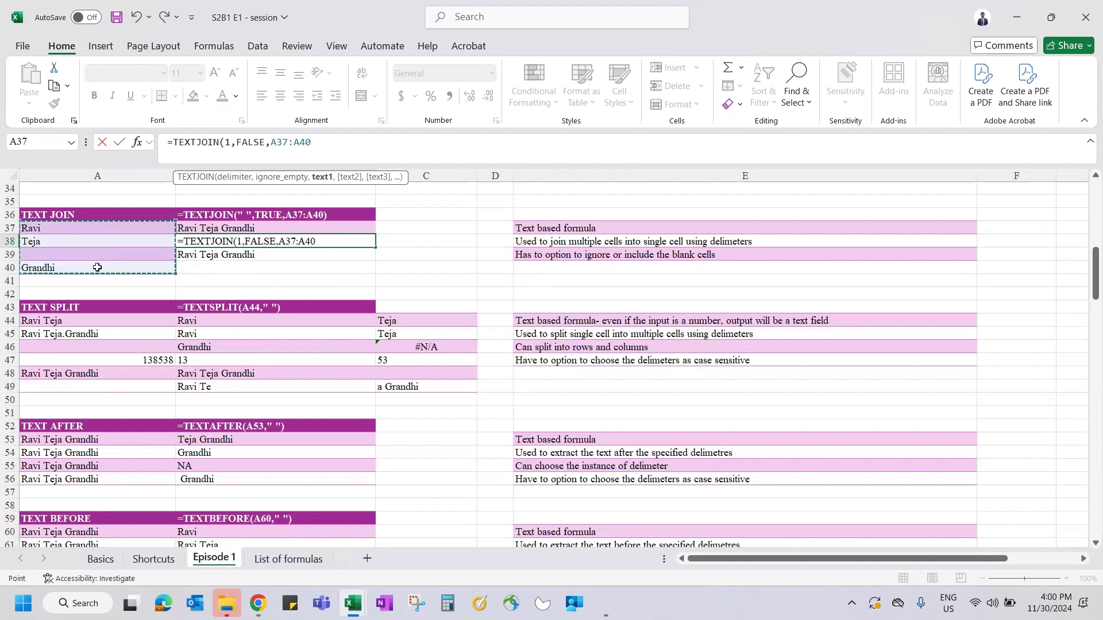
pyautogui.press('Return')
pyautogui.press('Up')
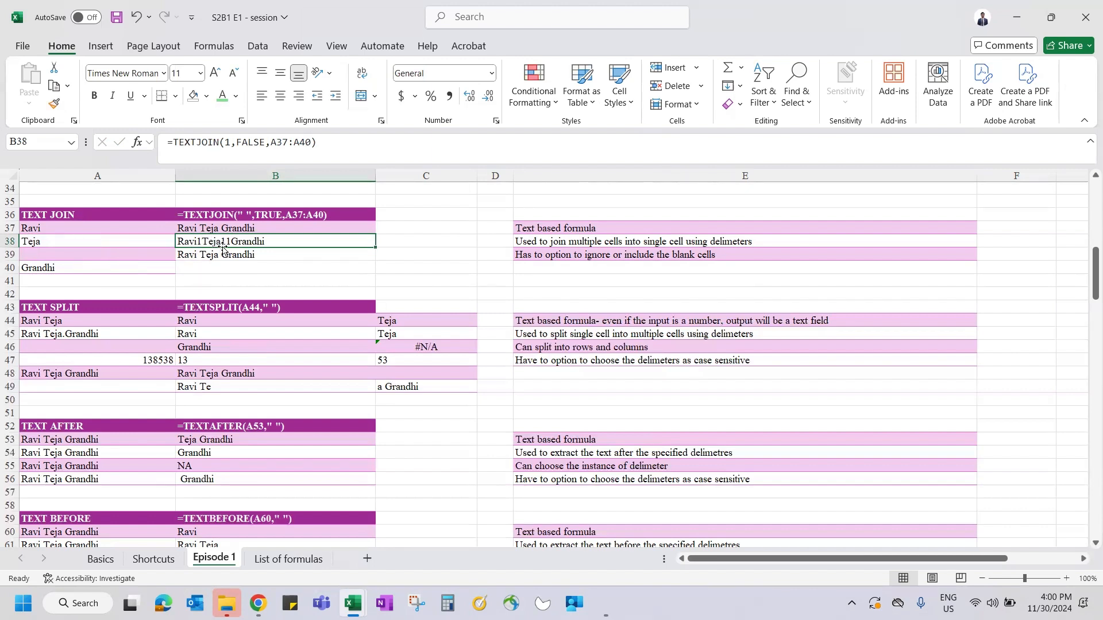
pyautogui.click(53, 253)
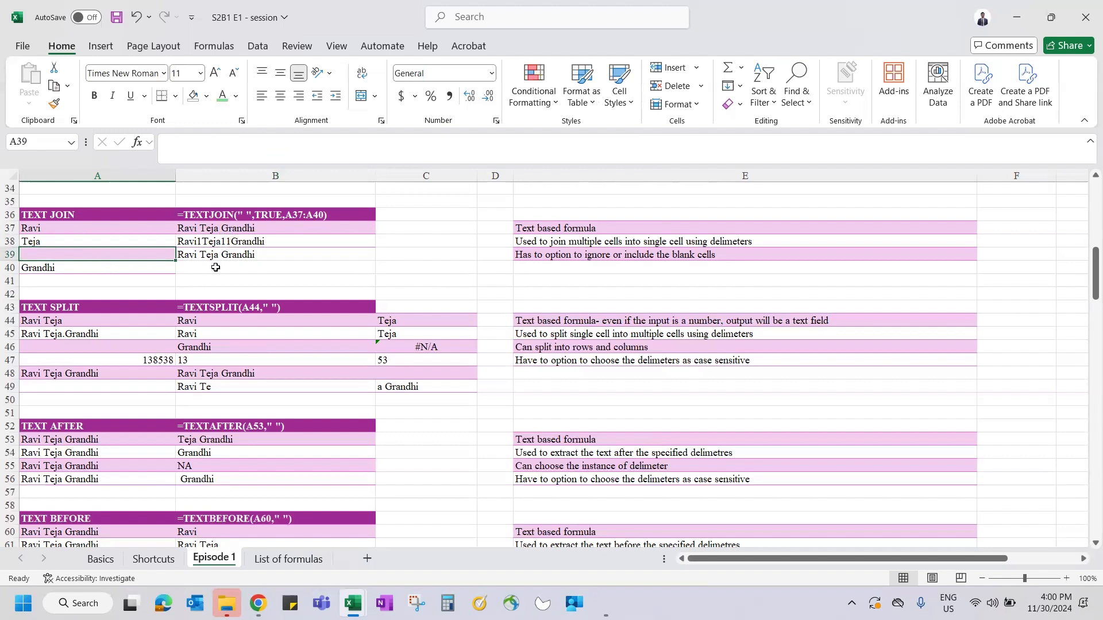
pyautogui.click(252, 241)
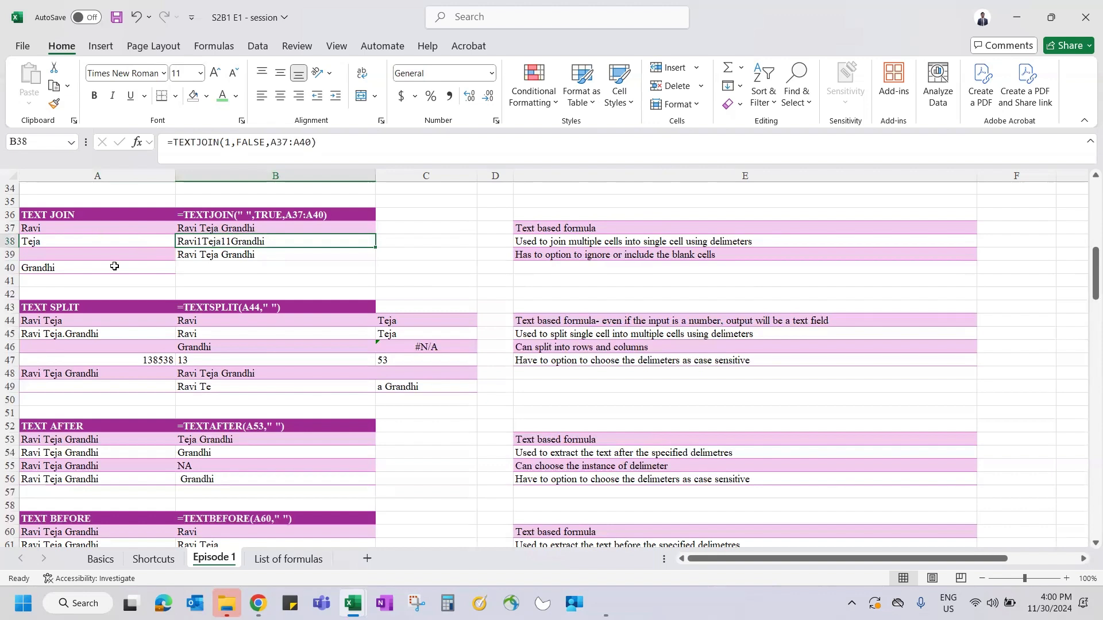
pyautogui.click(246, 224)
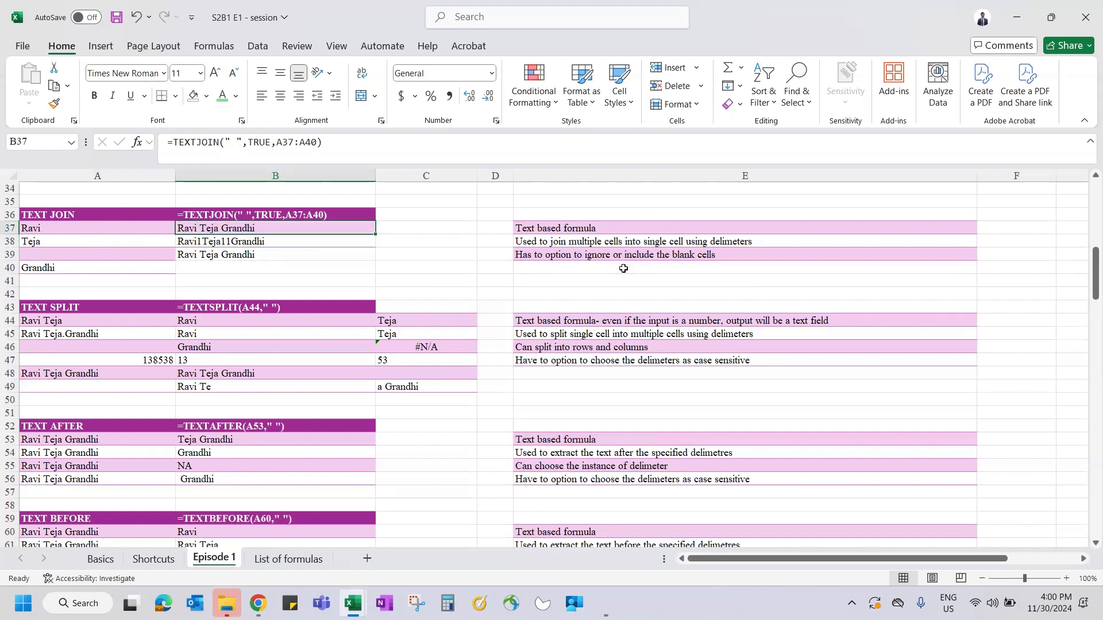
pyautogui.click(555, 245)
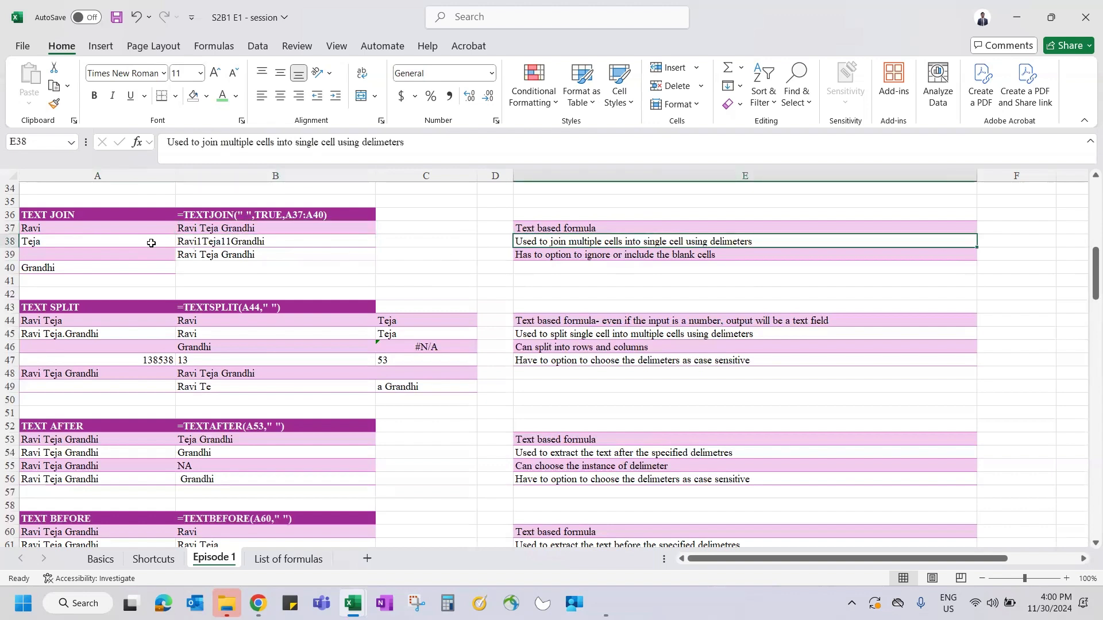
pyautogui.click(585, 254)
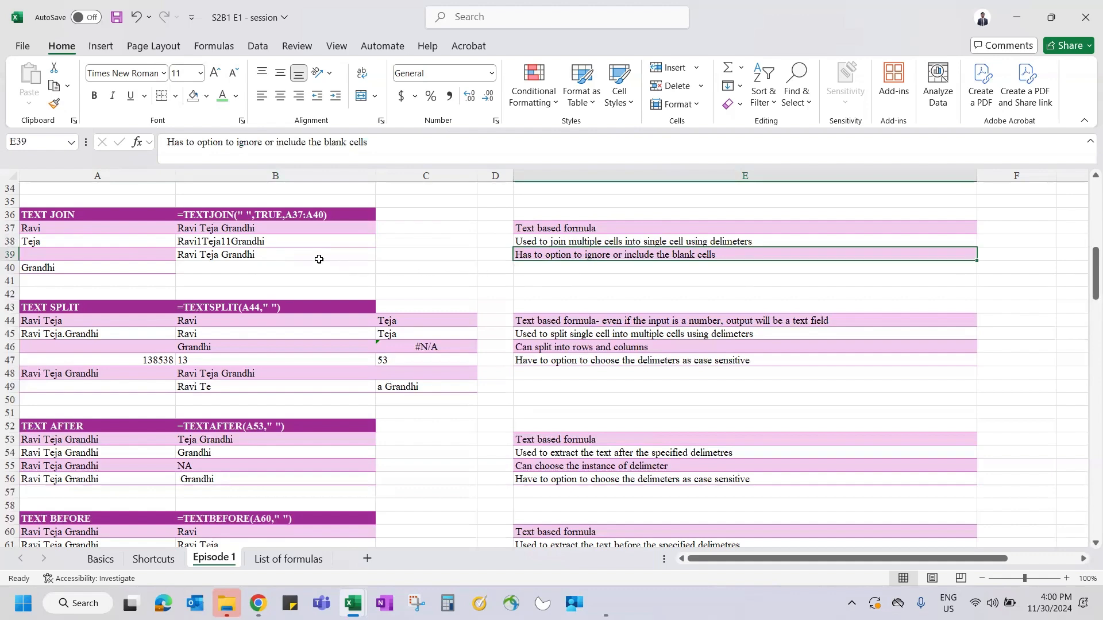
pyautogui.scroll(-2, 319, 259)
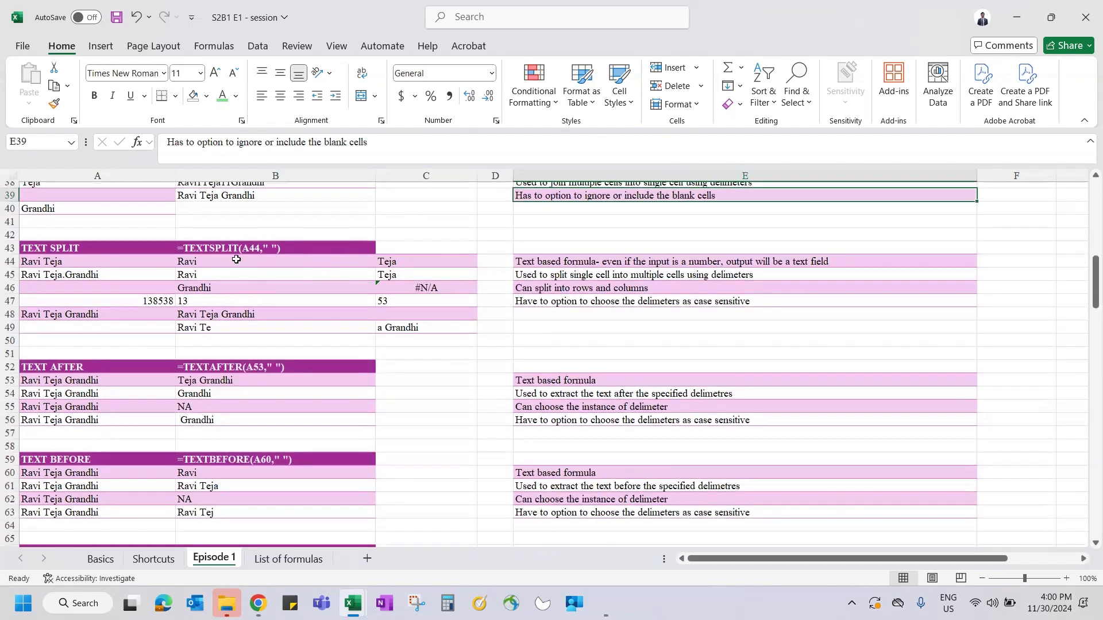
pyautogui.click(219, 247)
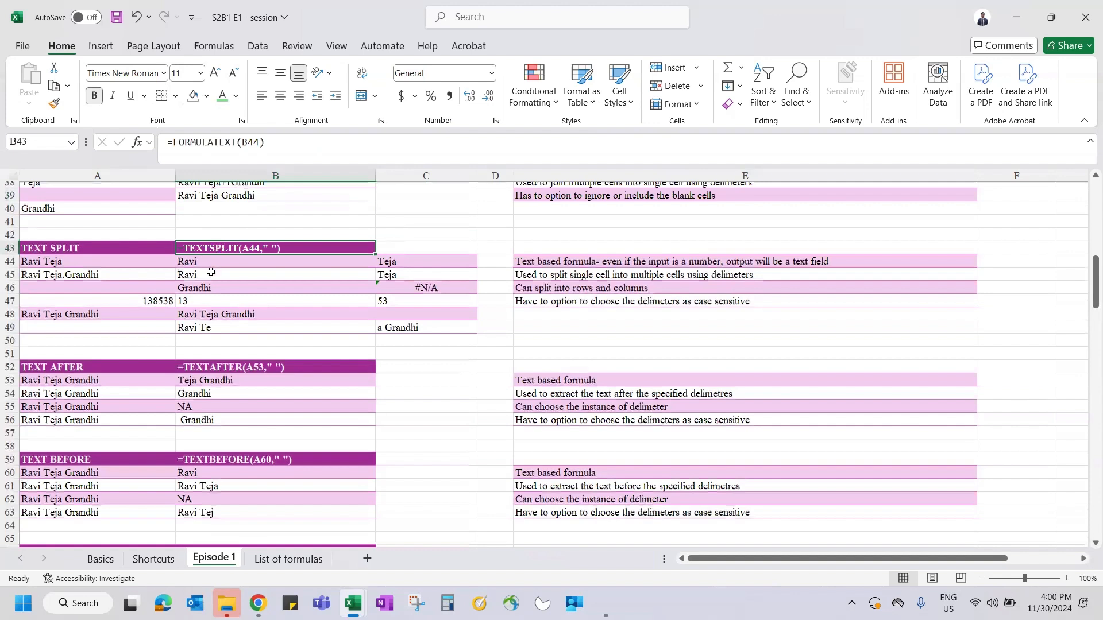
pyautogui.press('Left')
pyautogui.press('Up')
pyautogui.press('Up')
pyautogui.press('Up')
pyautogui.press('Up')
pyautogui.press('Up')
pyautogui.press('Up')
pyautogui.press('Up')
pyautogui.press('Down')
pyautogui.hotkey('shift', 'Down')
pyautogui.hotkey('shift', 'Down')
pyautogui.hotkey('shift', 'Down')
pyautogui.click(146, 293)
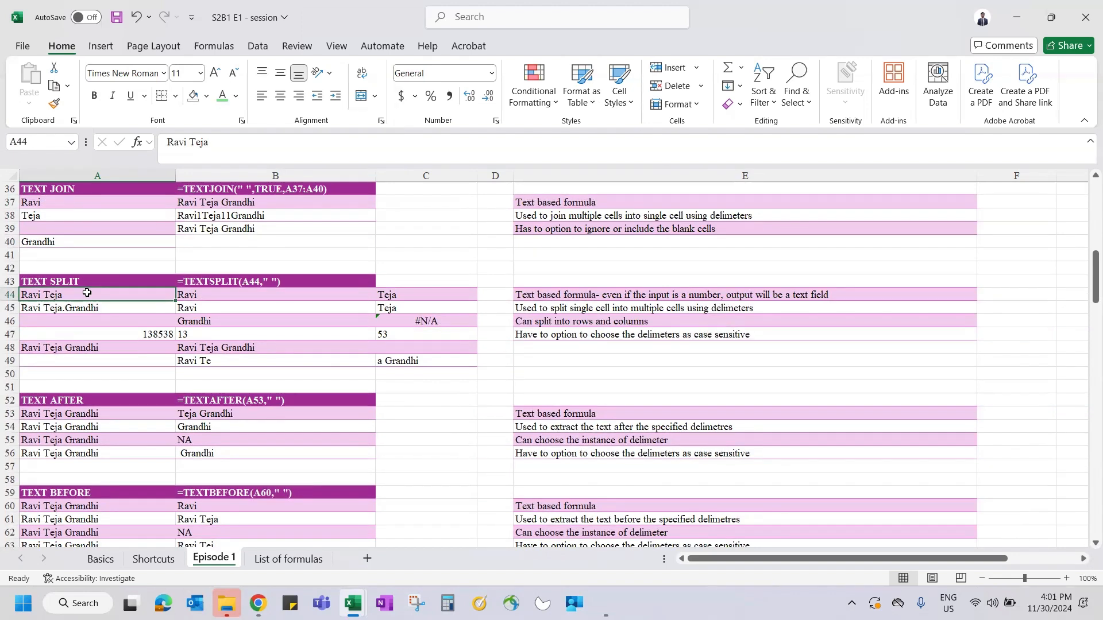
pyautogui.click(209, 292)
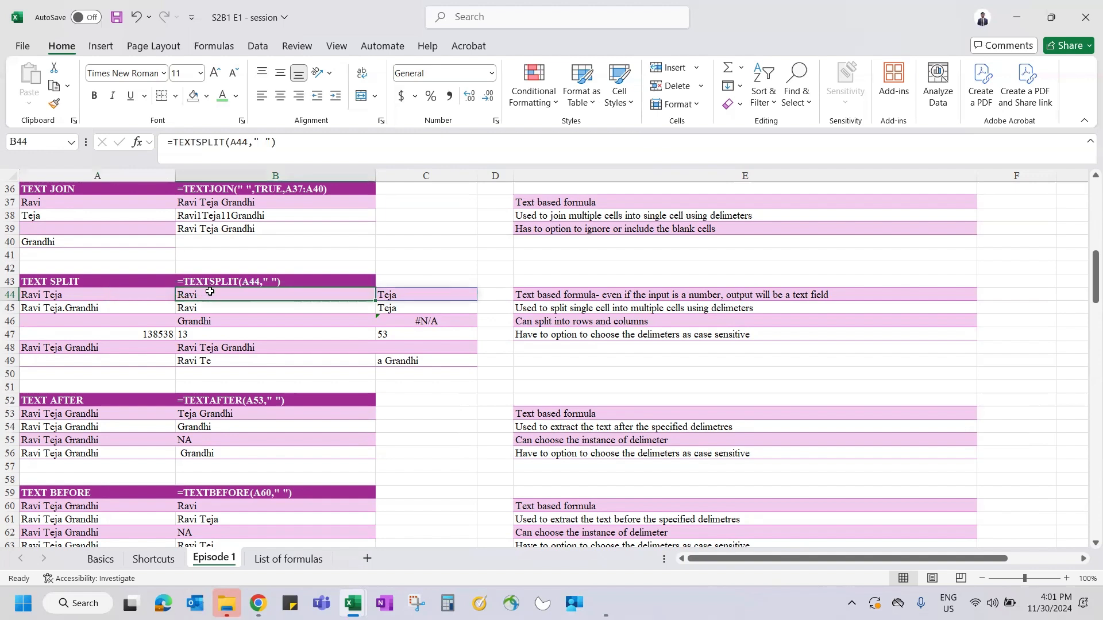
pyautogui.click(106, 296)
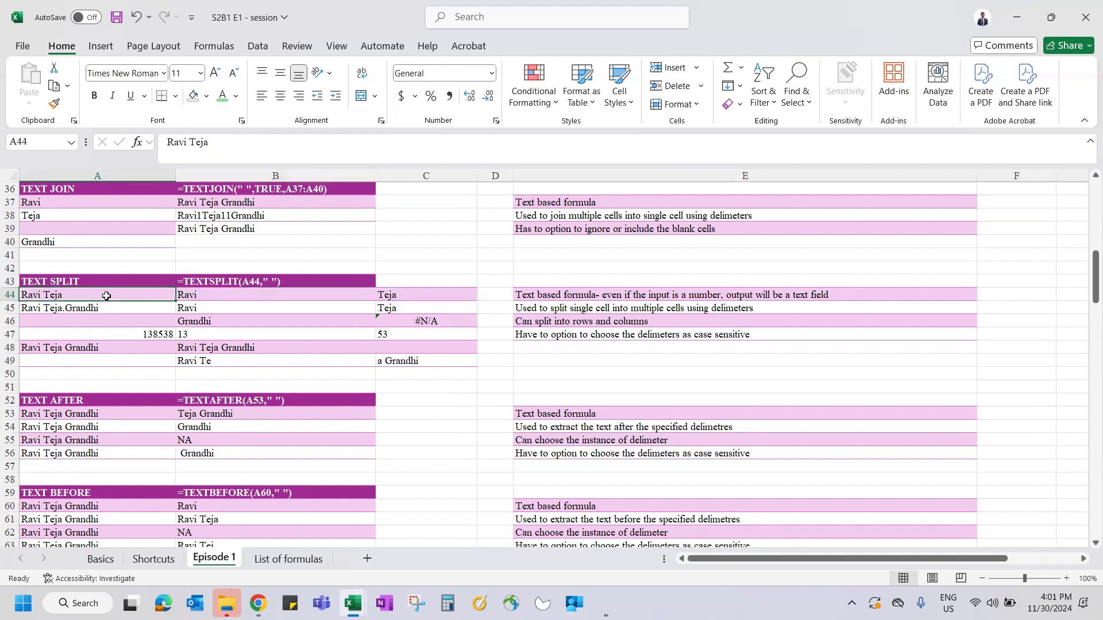
pyautogui.scroll(-4, 143, 397)
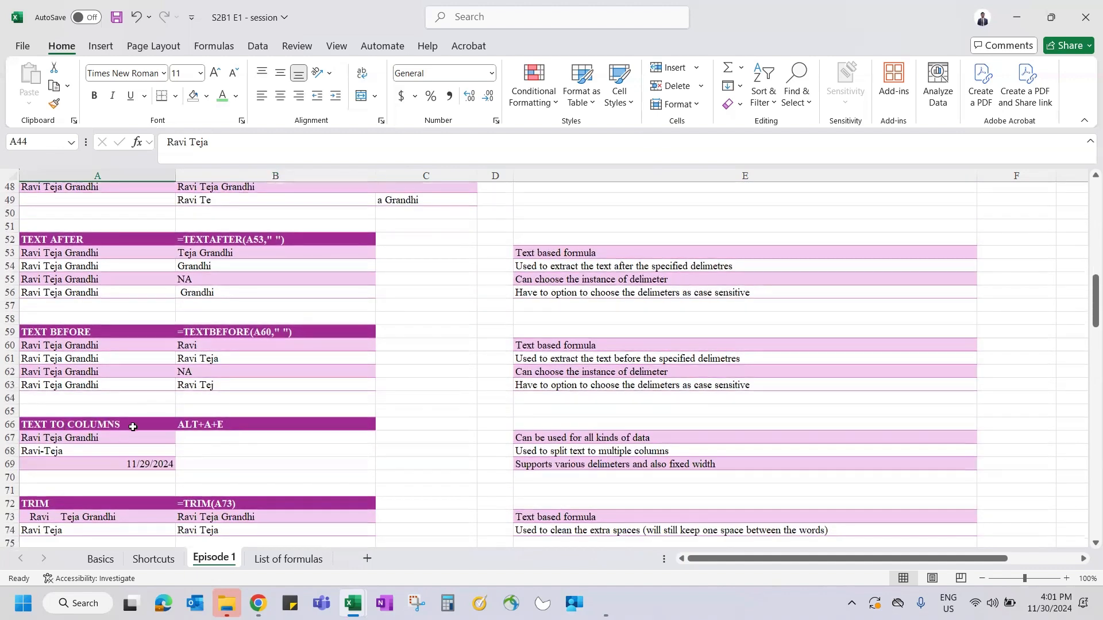
pyautogui.scroll(5, 201, 443)
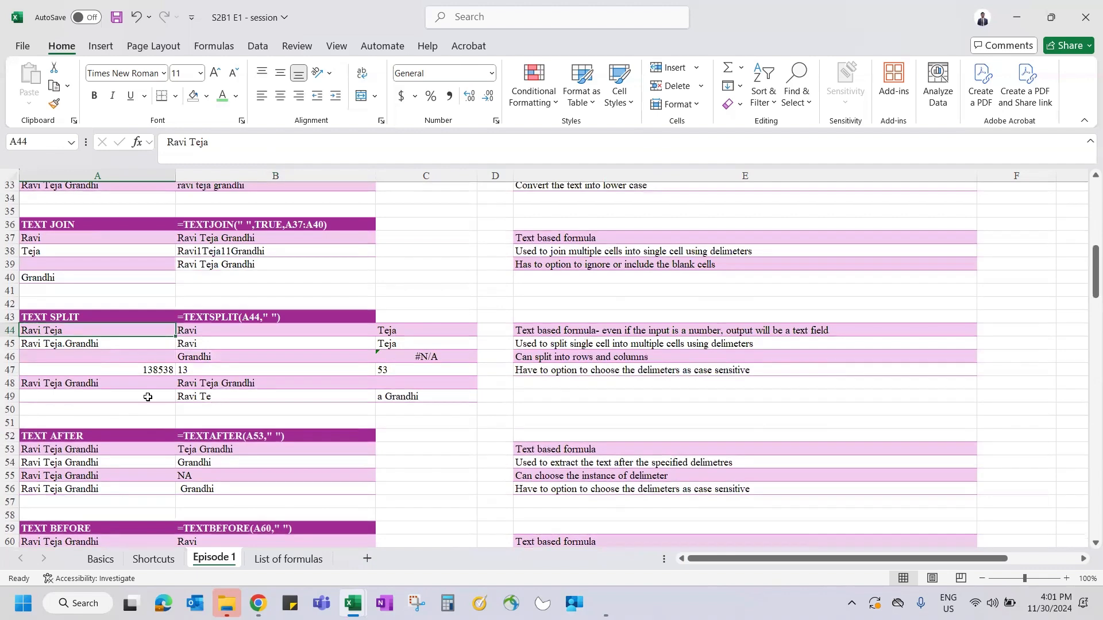
pyautogui.click(256, 334)
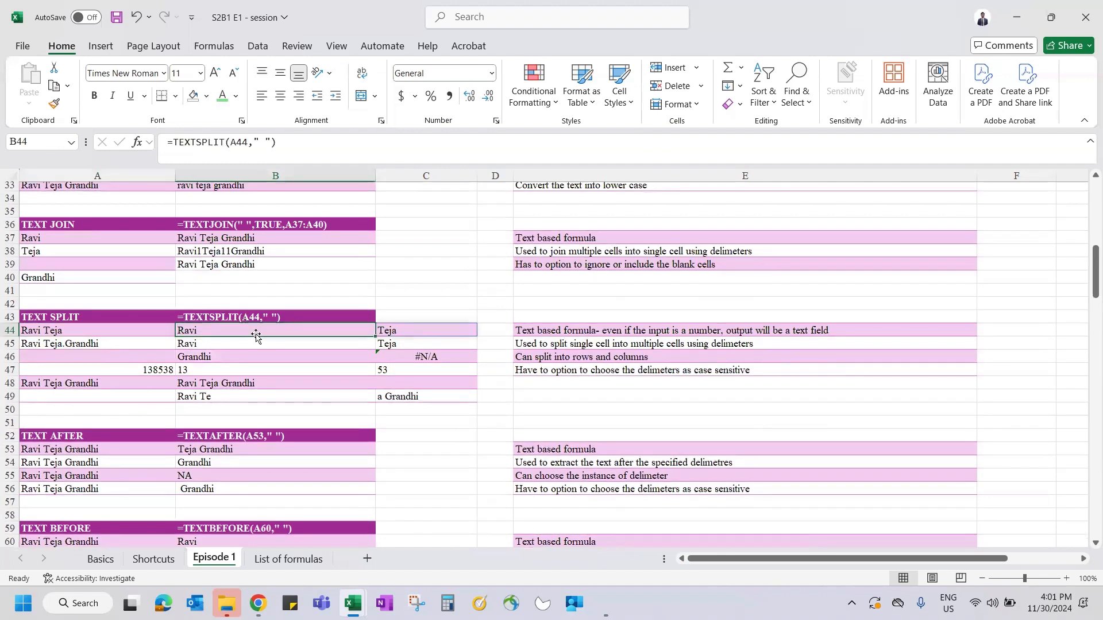
# - Enter =TEXTSPLIT(A44," ") in B44 to split the name into two cells
pyautogui.write('=')
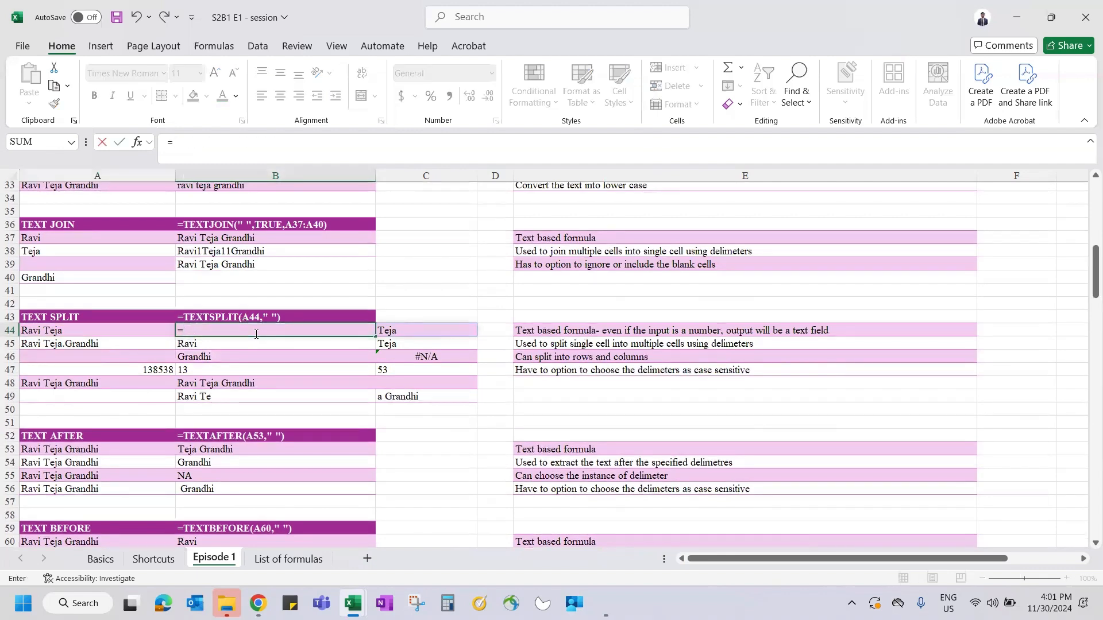
pyautogui.write('textspl')
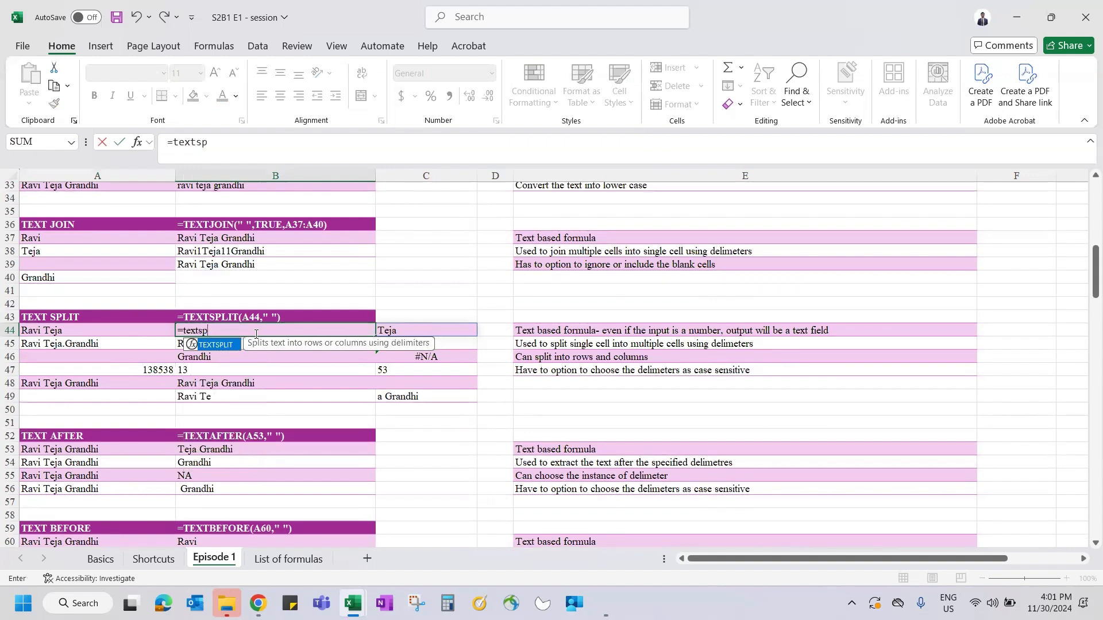
pyautogui.press('Tab')
pyautogui.click(83, 336)
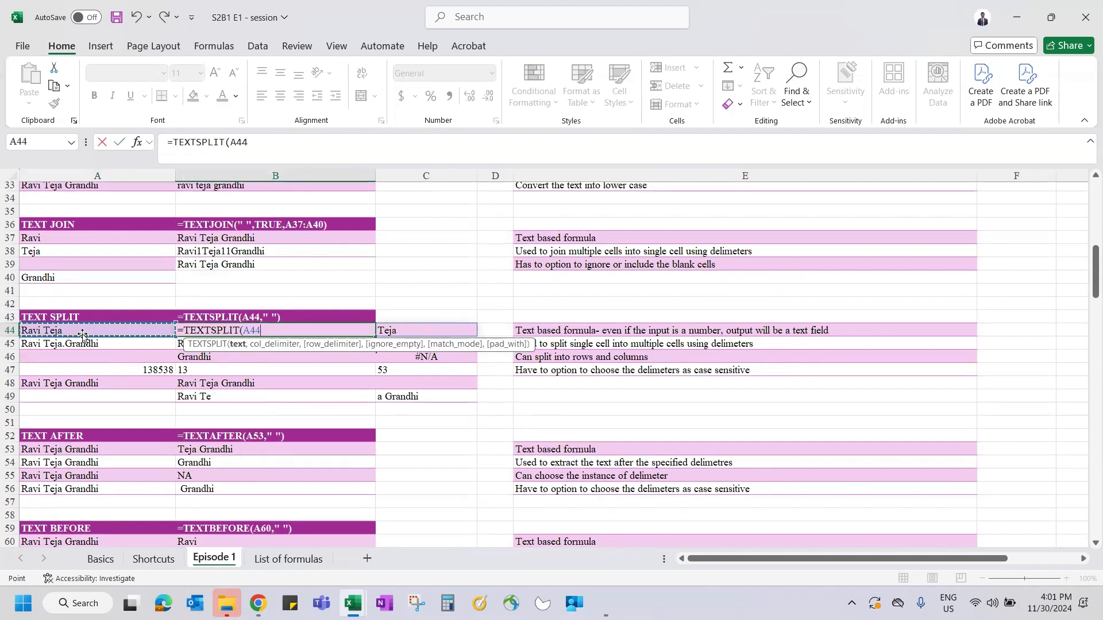
pyautogui.write(',')
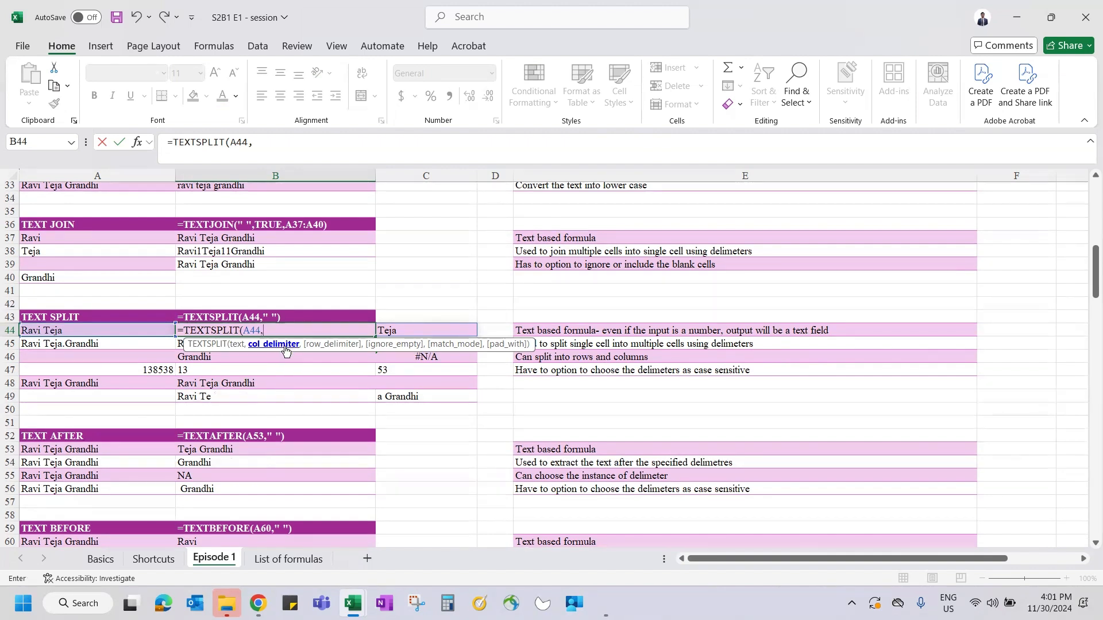
pyautogui.write('",')
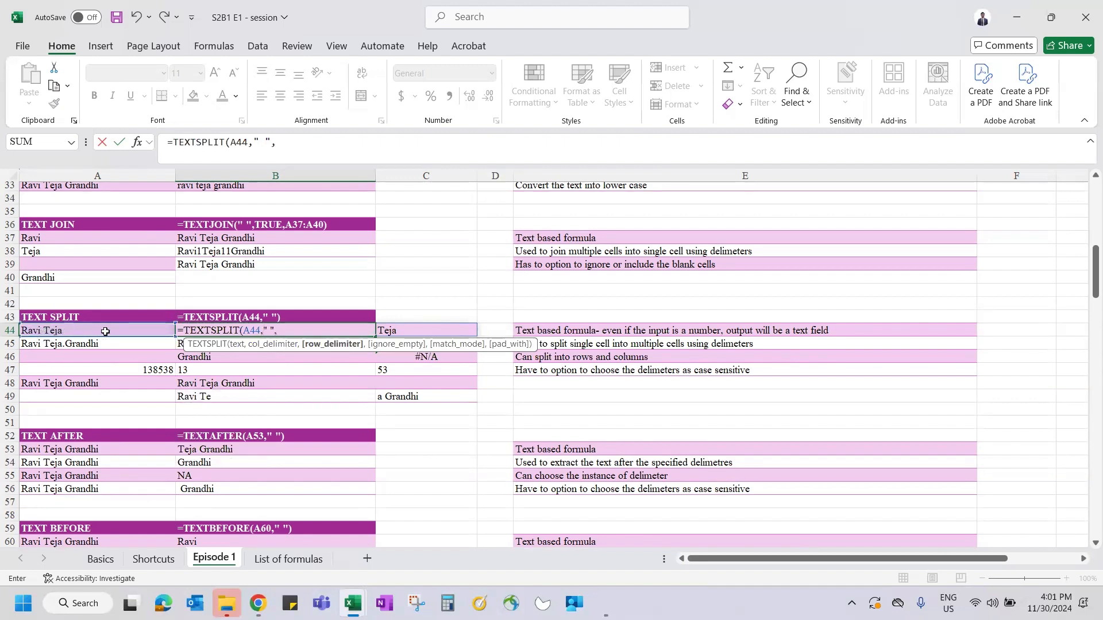
pyautogui.write(',')
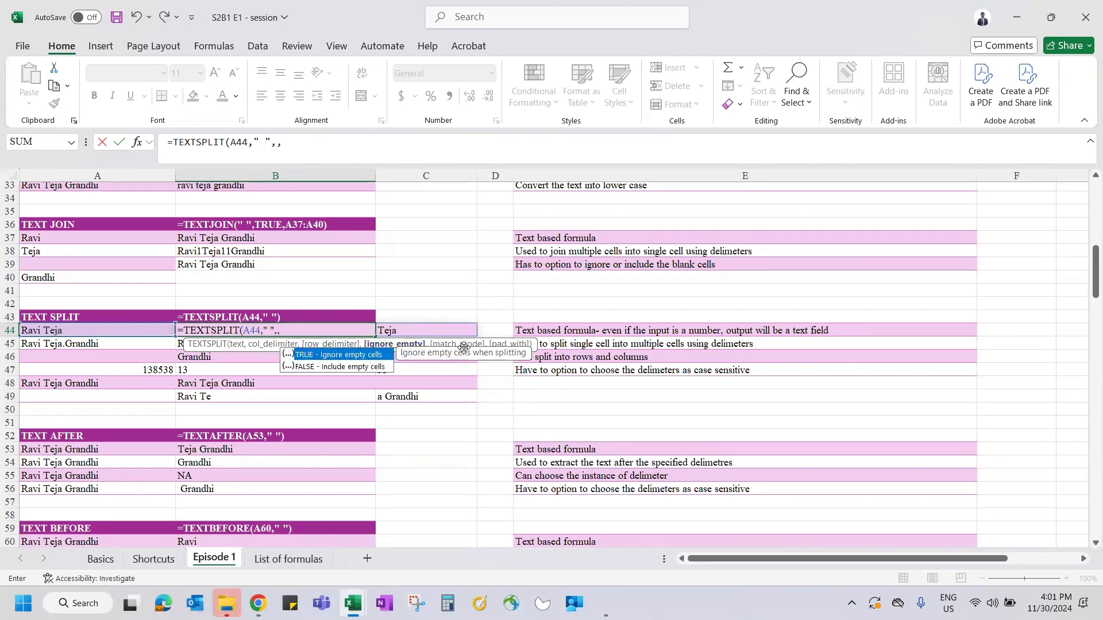
pyautogui.press('BackSpace')
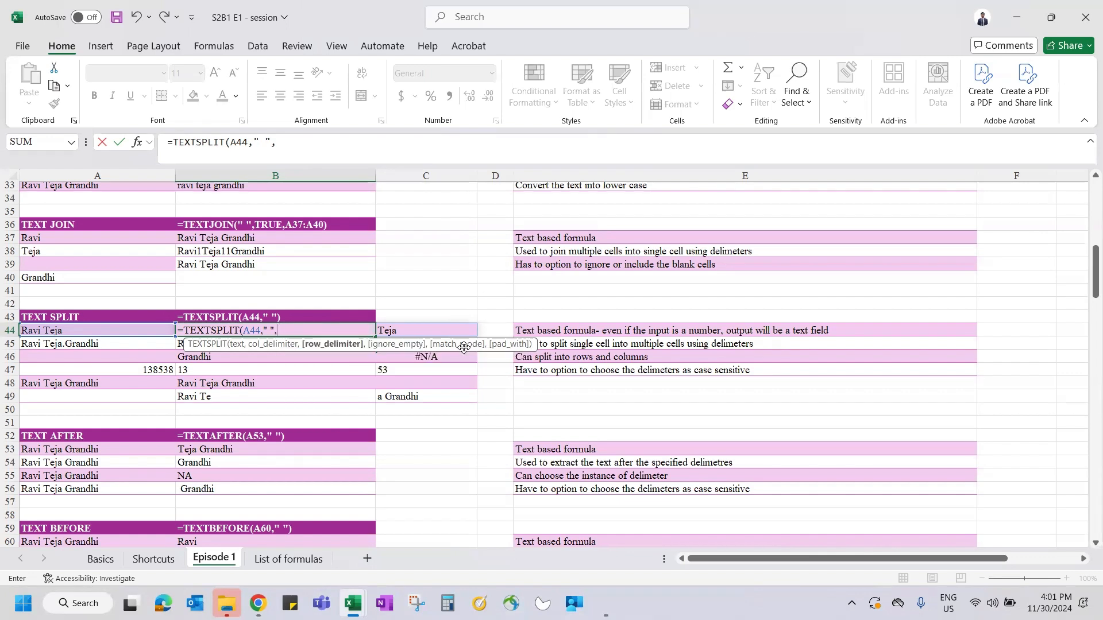
pyautogui.press('BackSpace')
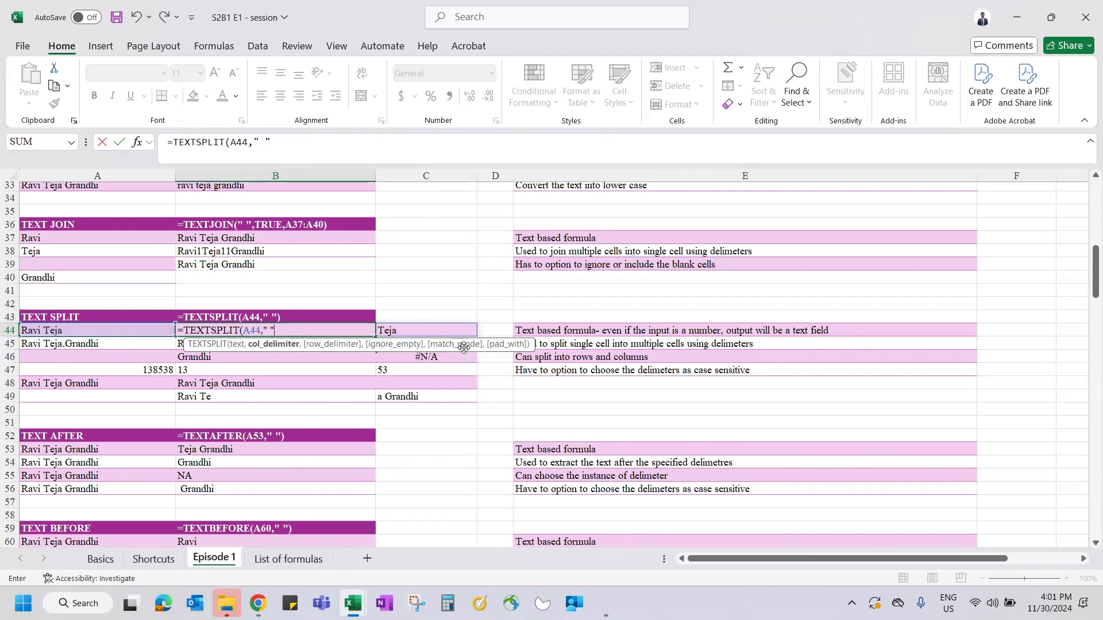
pyautogui.write(')')
pyautogui.hotkey('ctrl', 'Return')
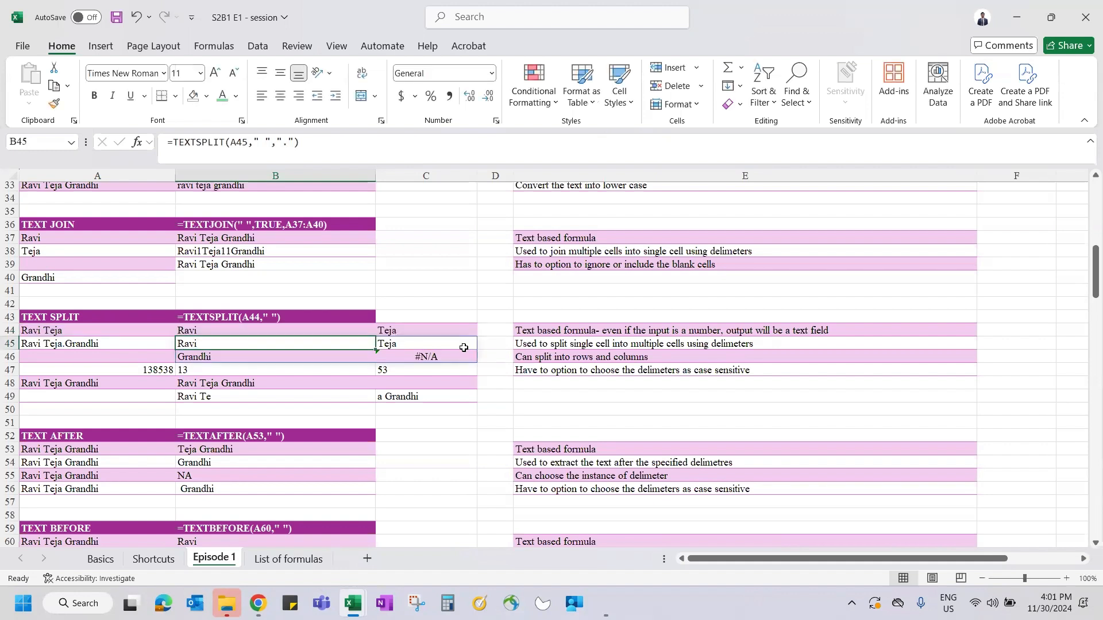
# - Test B44 by deleting the space in A44's name, then undo it
pyautogui.press('Left')
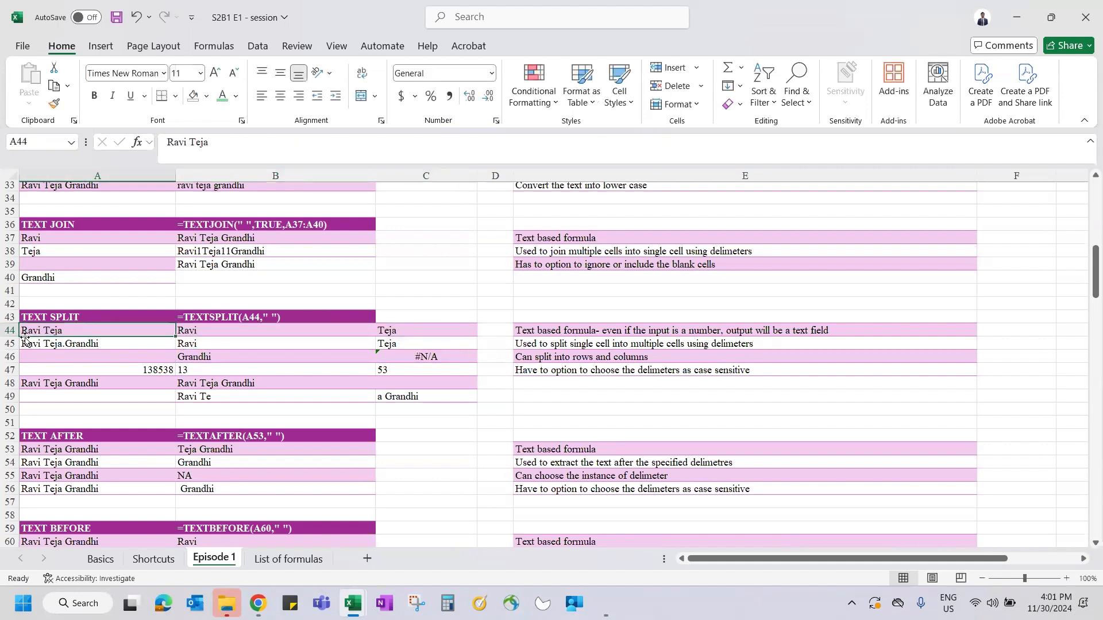
pyautogui.click(190, 142)
pyautogui.press('BackSpace')
pyautogui.hotkey('ctrl', 'Return')
pyautogui.press('Right')
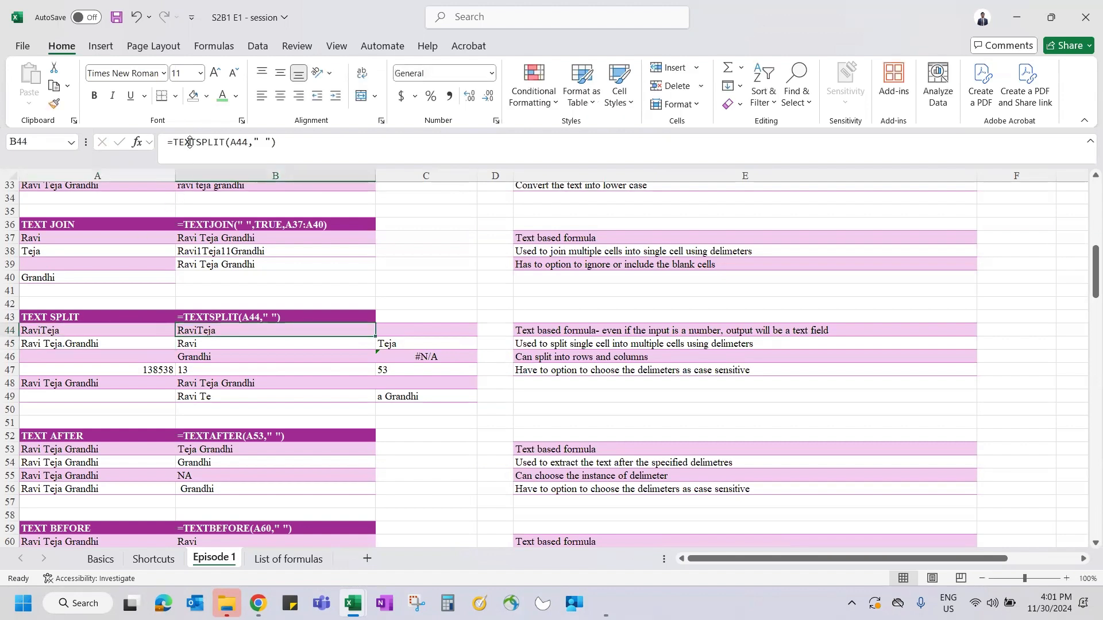
pyautogui.hotkey('ctrl', 'z')
# - Start retyping the TEXTSPLIT formula in B45
pyautogui.press('Down')
pyautogui.press('Right')
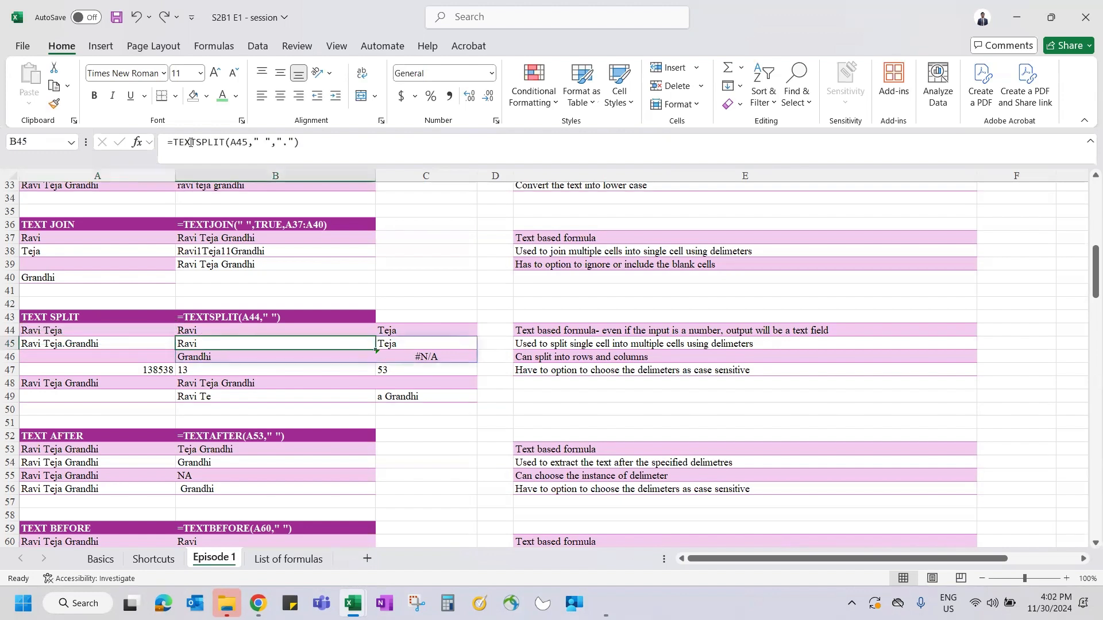
pyautogui.write('=t')
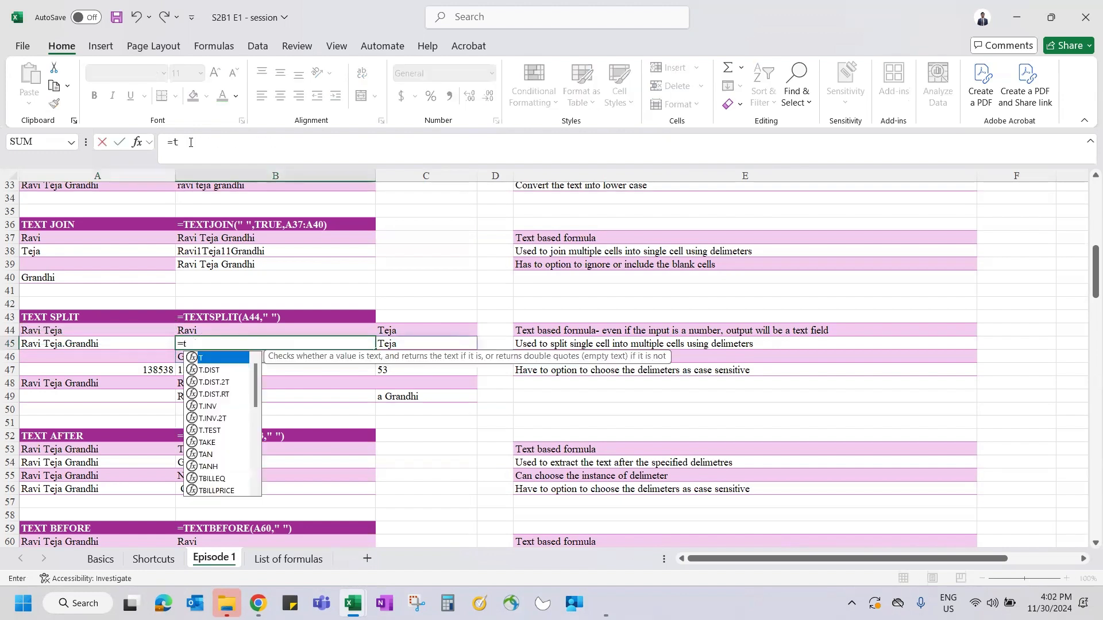
pyautogui.write('extpli')
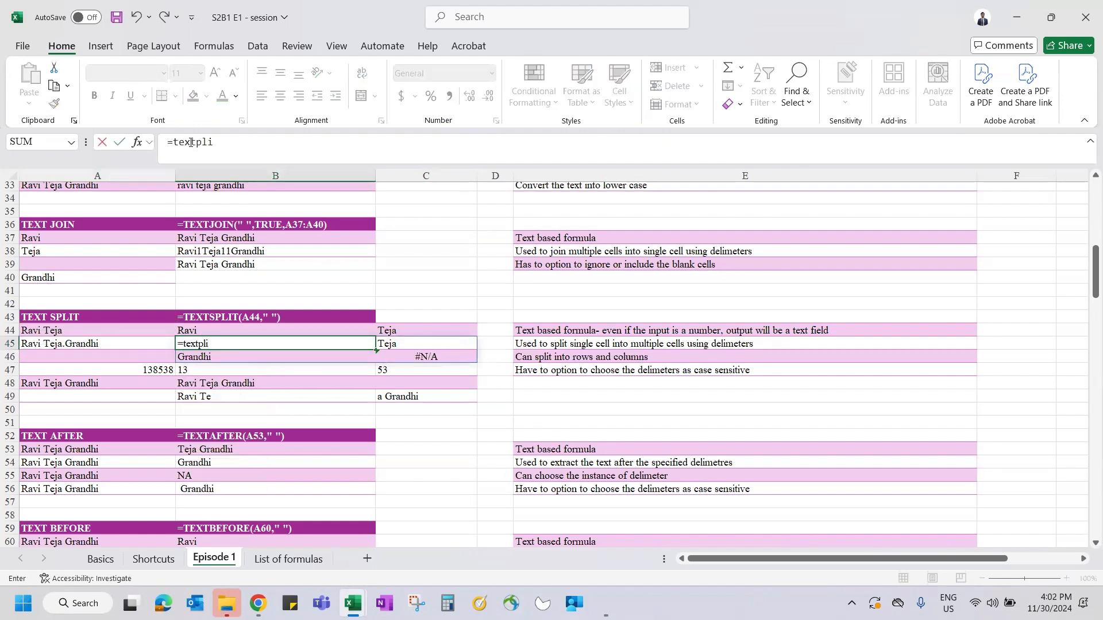
# - Complete B45 as =TEXTSPLIT(A45," ",".",,,), spilling the name over B45:C46 with 0 padding
pyautogui.press('BackSpace')
pyautogui.press('BackSpace')
pyautogui.write('spl')
pyautogui.press('Tab')
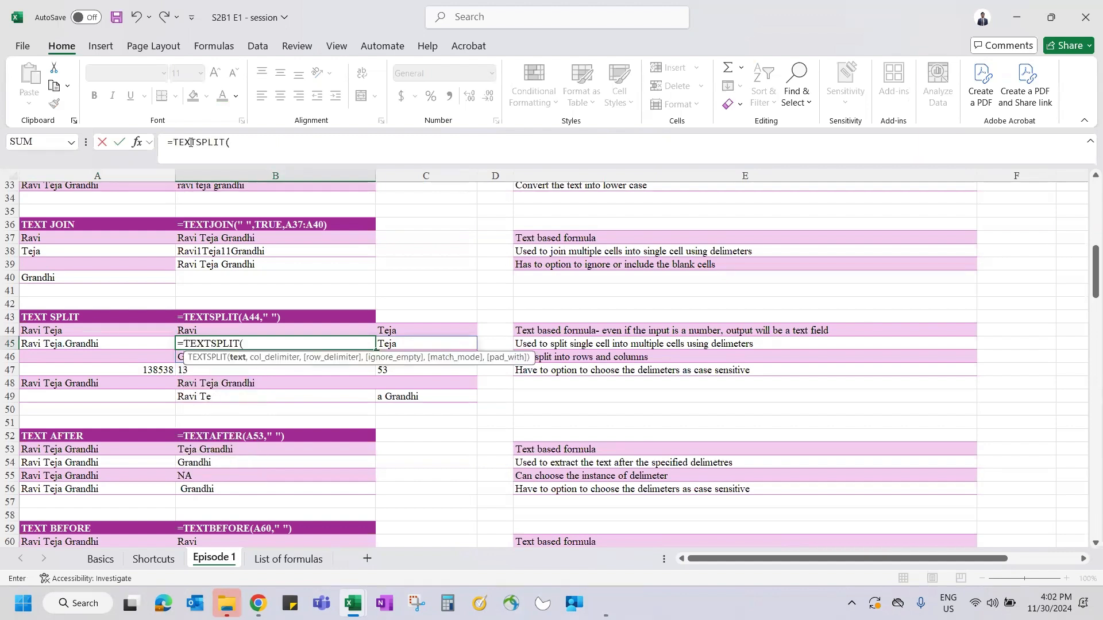
pyautogui.click(73, 349)
pyautogui.write(',')
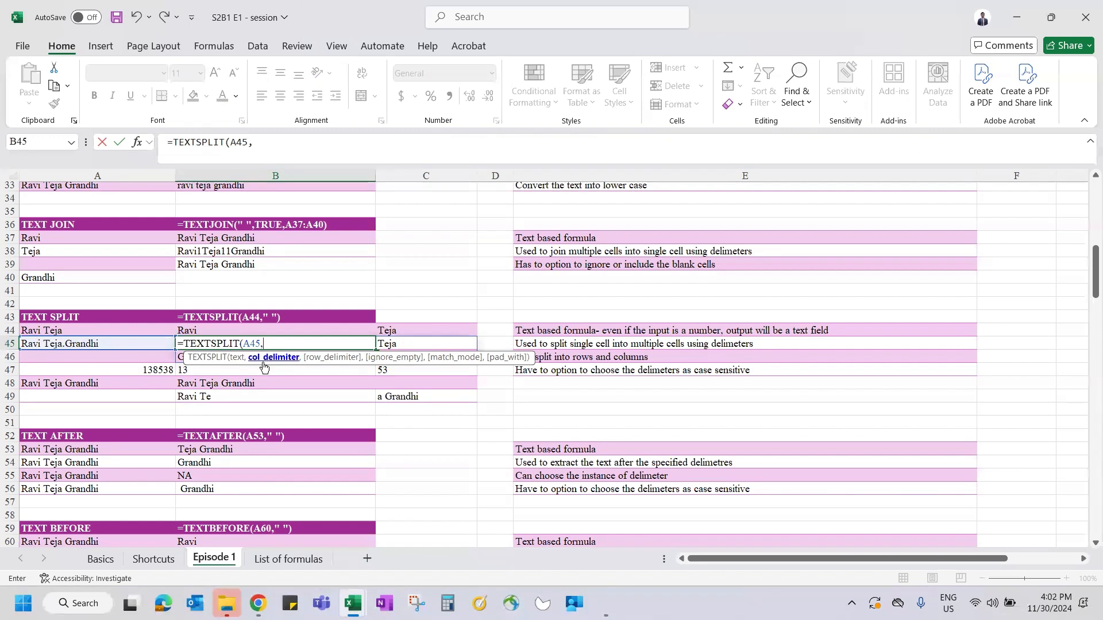
pyautogui.write('" ",')
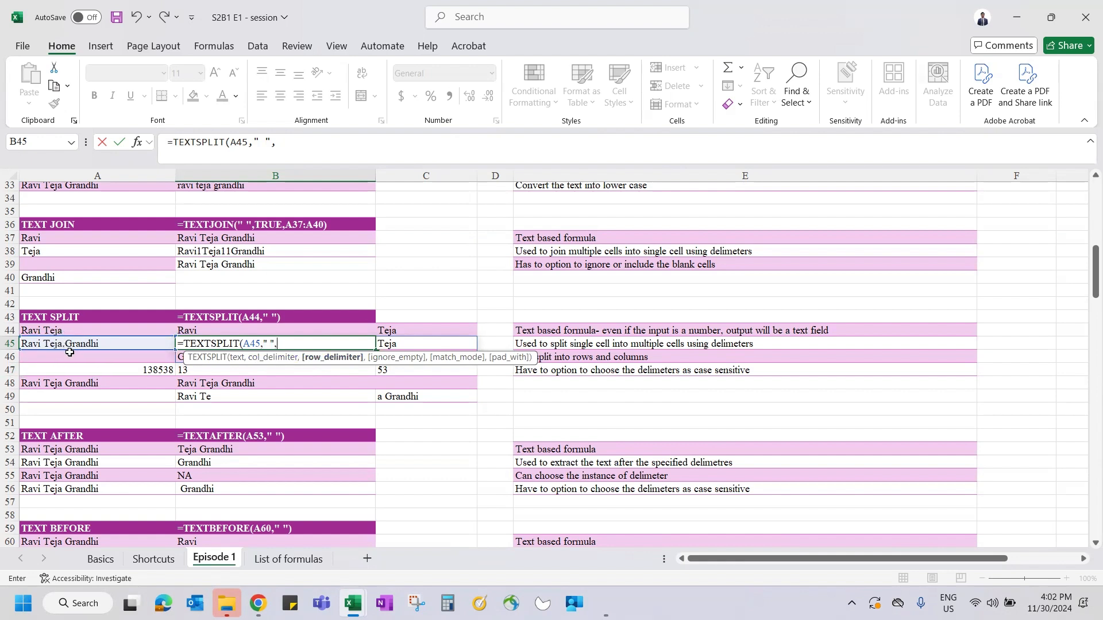
pyautogui.write('".",')
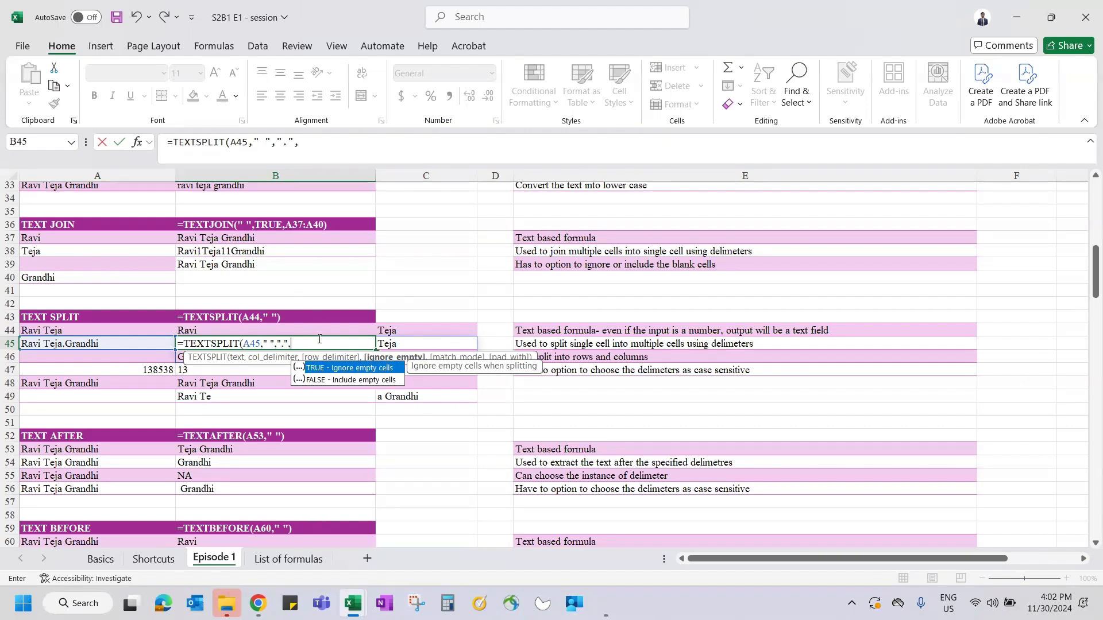
pyautogui.write(',')
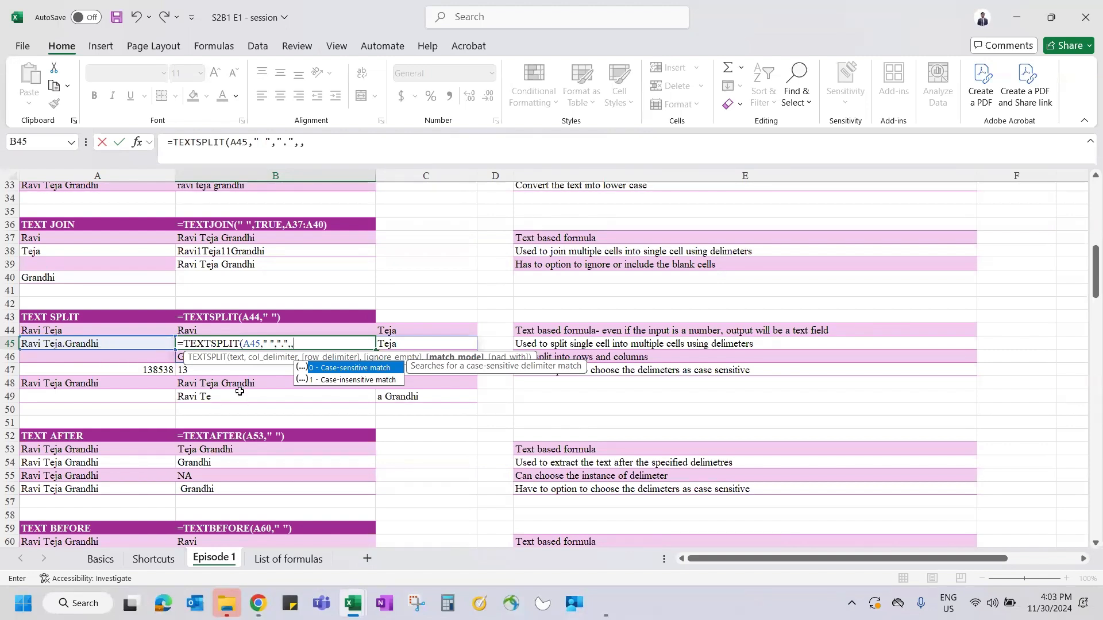
pyautogui.write(',')
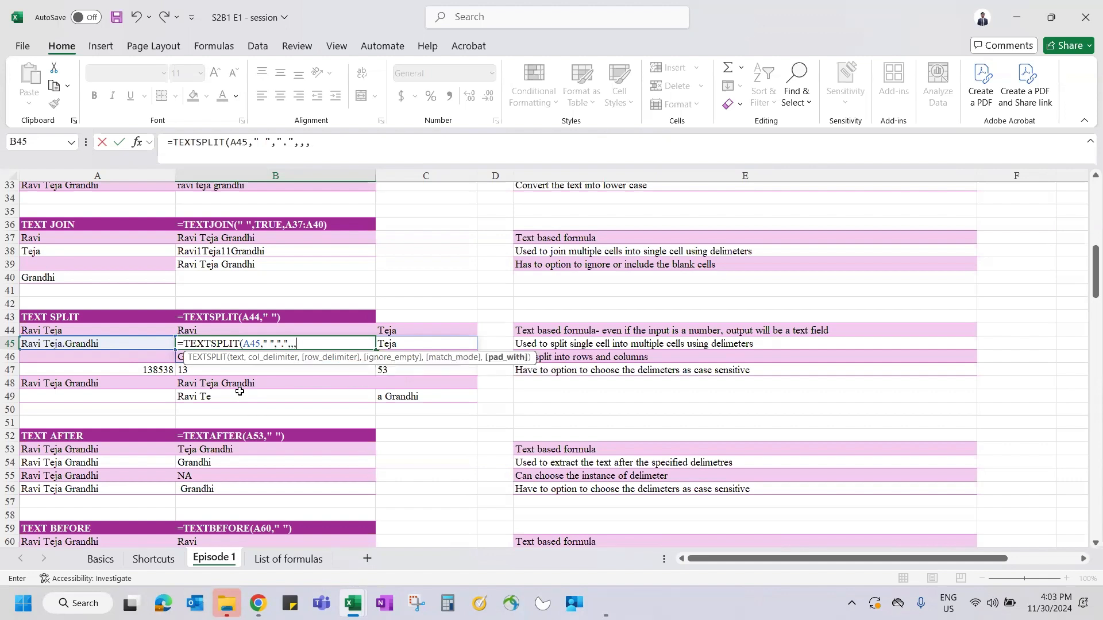
pyautogui.write(')')
pyautogui.press('Return')
pyautogui.press('Up')
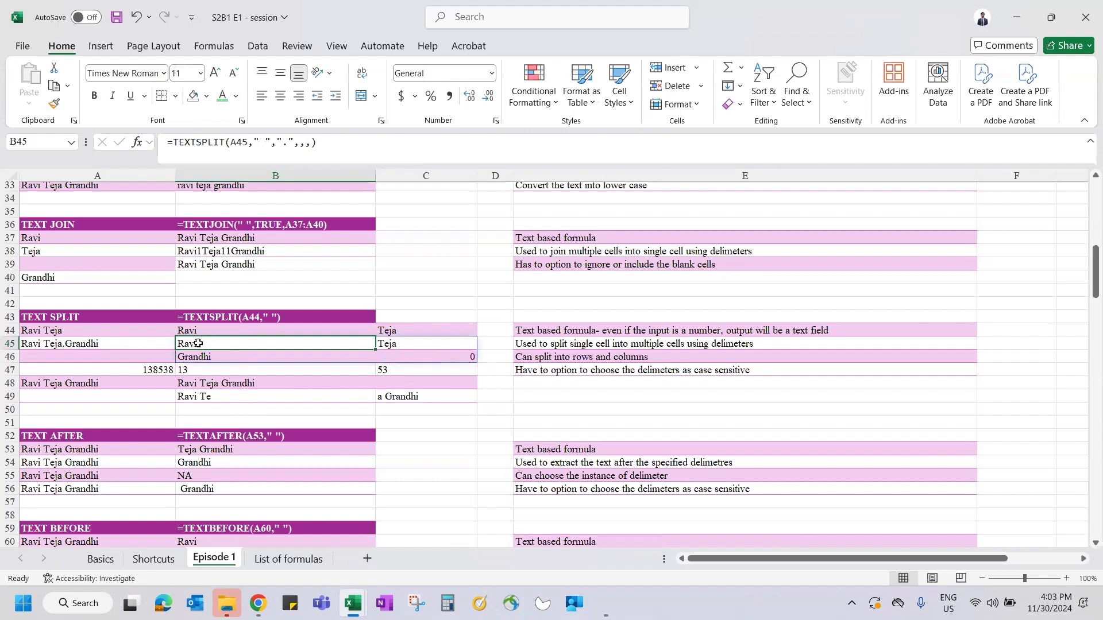
pyautogui.click(263, 355)
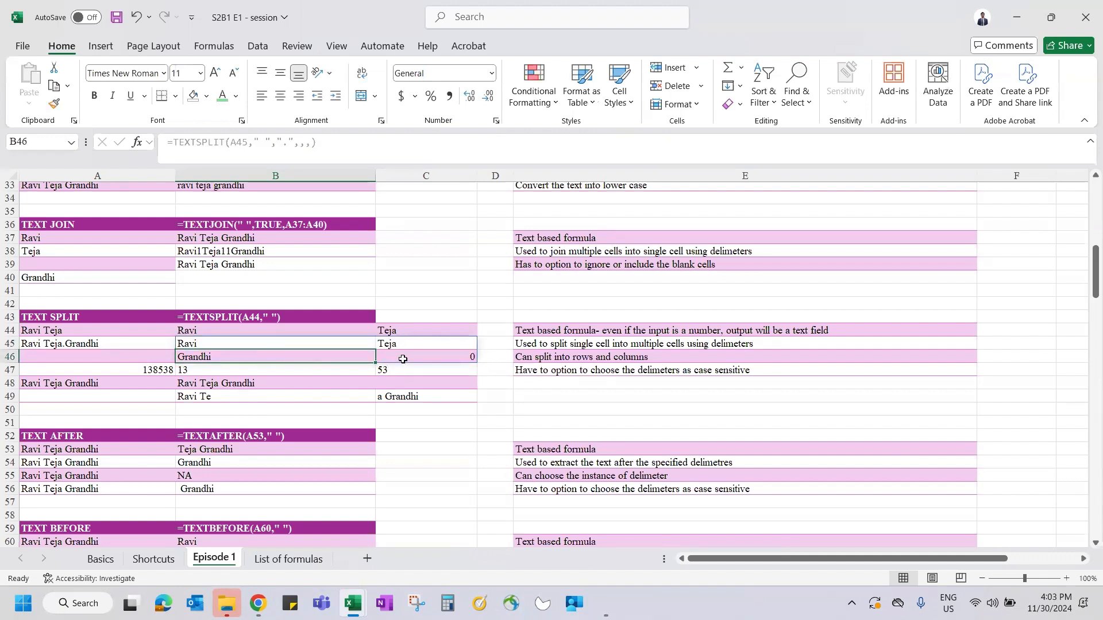
# - Inspect the B45:C46 spill results, then select and delete the range
pyautogui.click(458, 354)
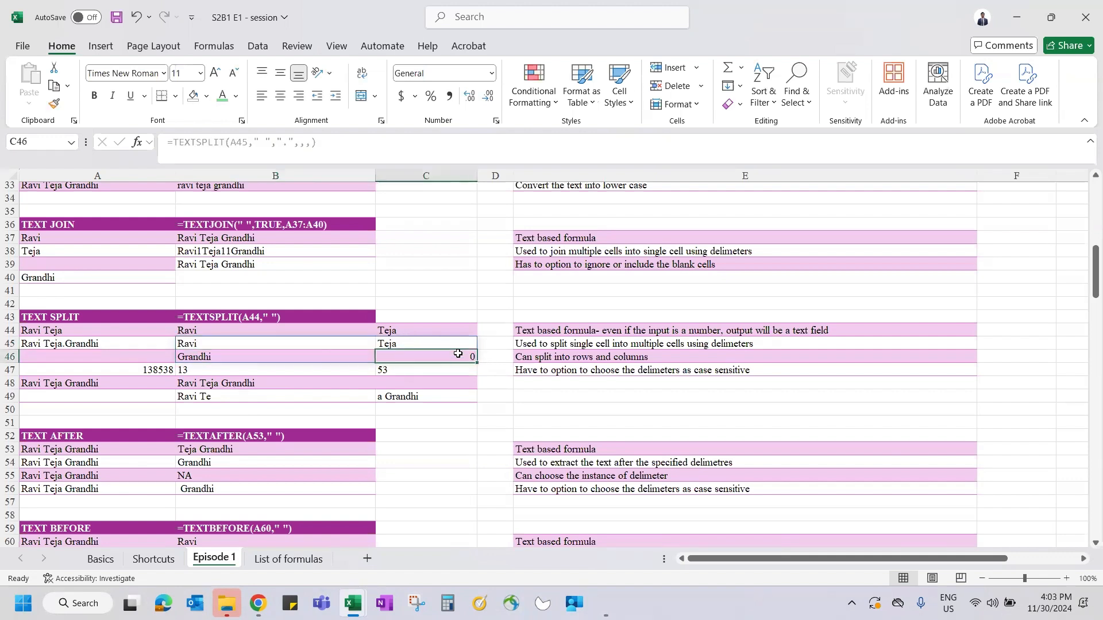
pyautogui.click(229, 340)
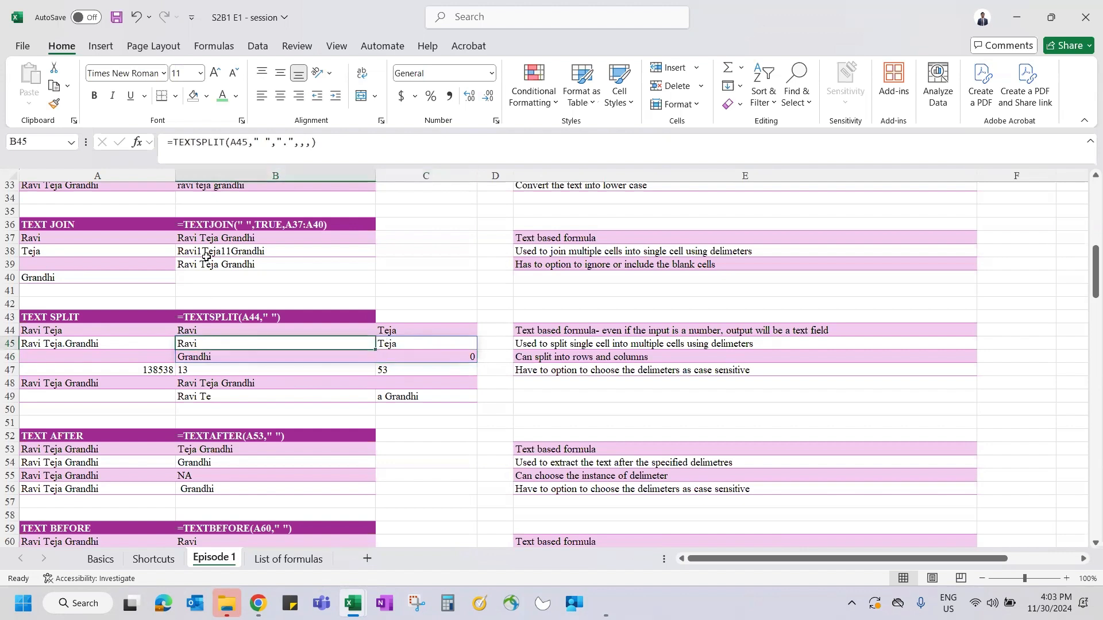
pyautogui.press('Right')
pyautogui.press('Down')
pyautogui.press('Left')
pyautogui.press('Right')
pyautogui.press('Up')
pyautogui.press('Left')
pyautogui.hotkey('shift', 'Right')
pyautogui.hotkey('shift', 'Down')
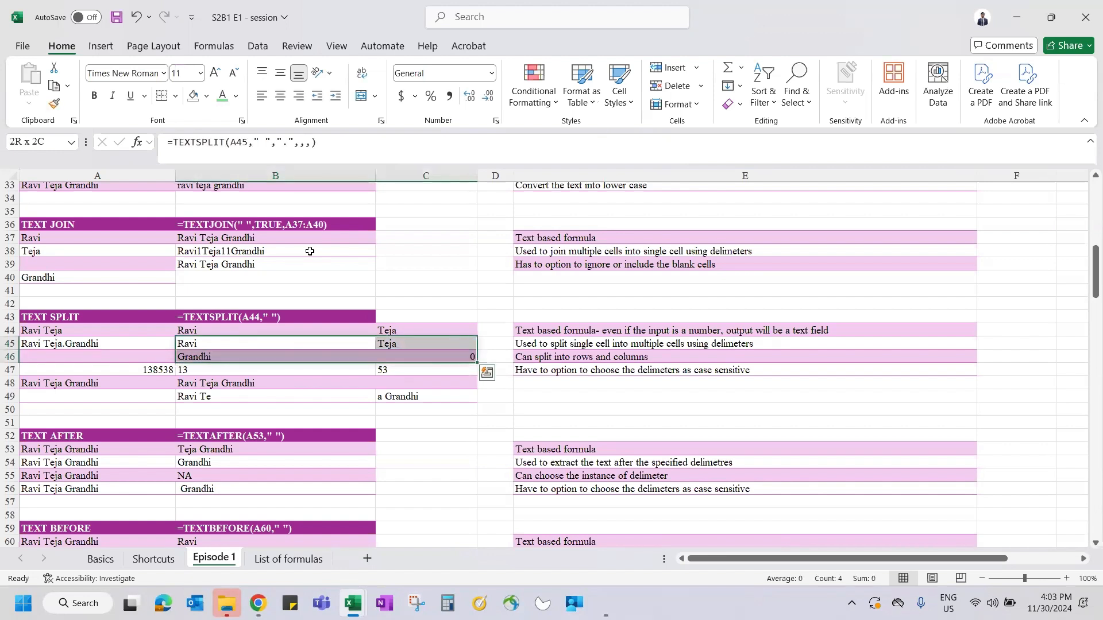
pyautogui.press('Delete')
# - Re-enter B45 as =TEXTSPLIT(A45," ",".") so C46 shows #N/A
pyautogui.press('Up')
pyautogui.press('Down')
pyautogui.write('=tex')
pyautogui.press('Down')
pyautogui.press('Down')
pyautogui.press('Down')
pyautogui.press('Down')
pyautogui.press('Tab')
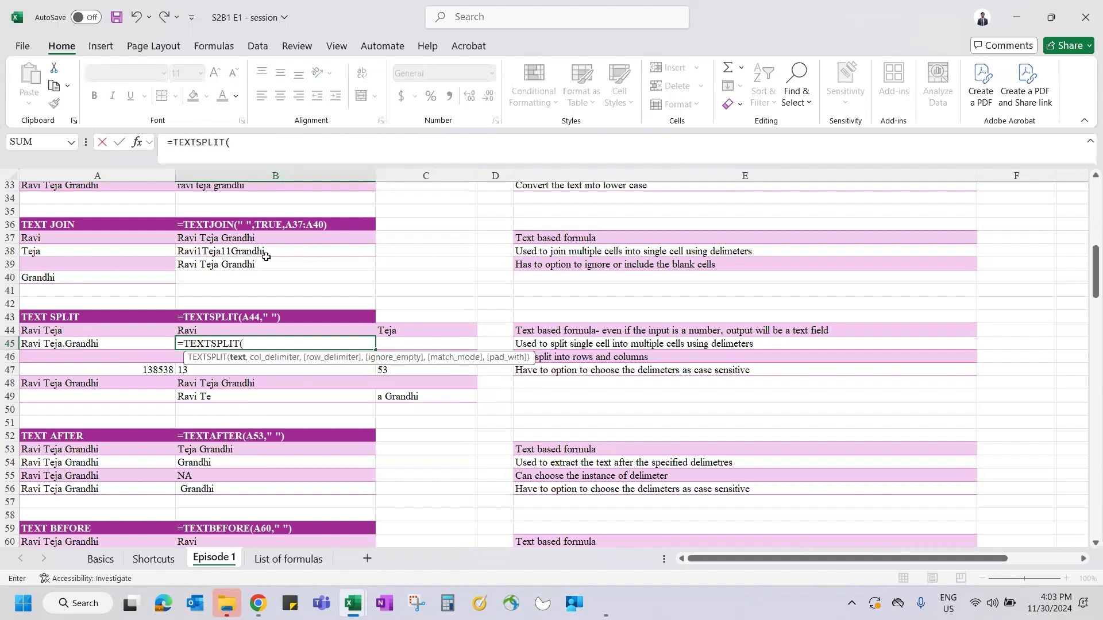
pyautogui.click(102, 343)
pyautogui.write('," ",".')
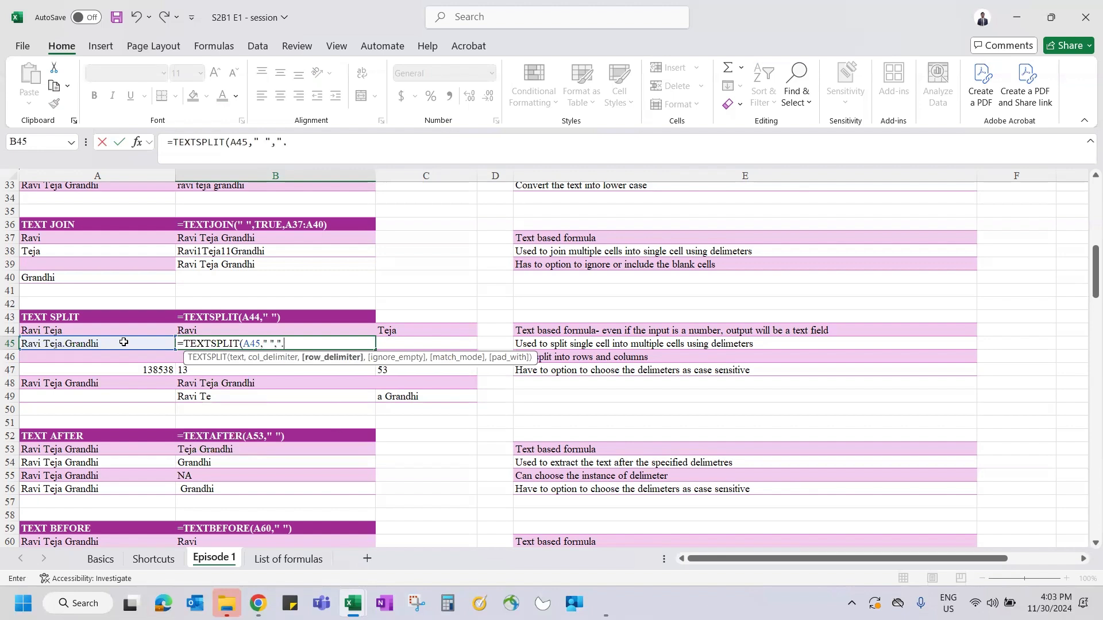
pyautogui.write('")')
pyautogui.press('Return')
pyautogui.press('Up')
pyautogui.hotkey('shift', 'Right')
pyautogui.hotkey('shift', 'Down')
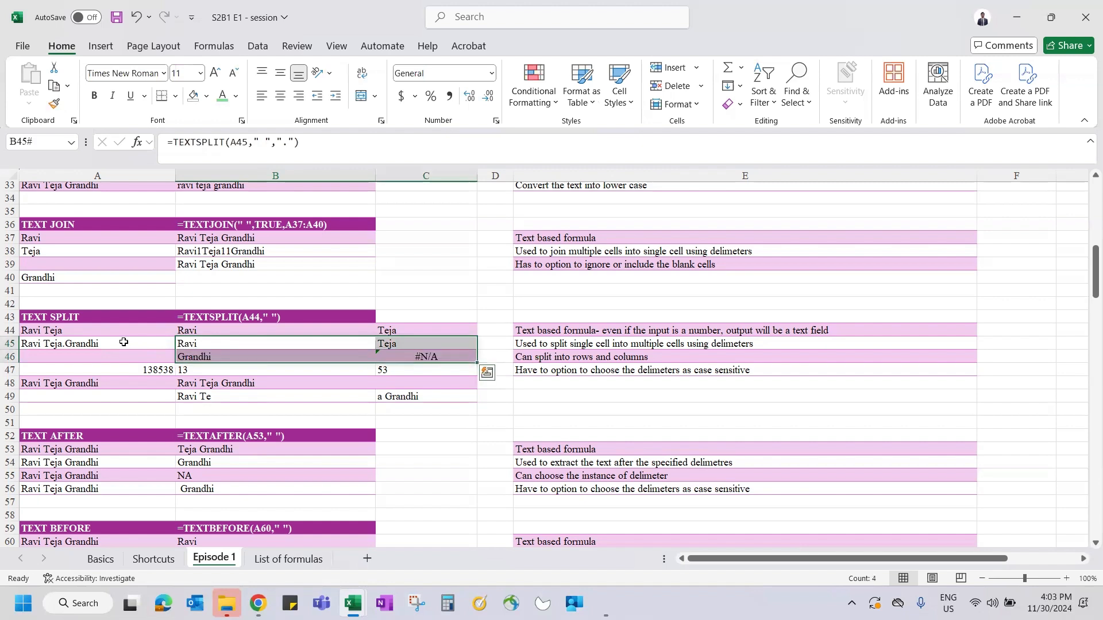
pyautogui.click(101, 345)
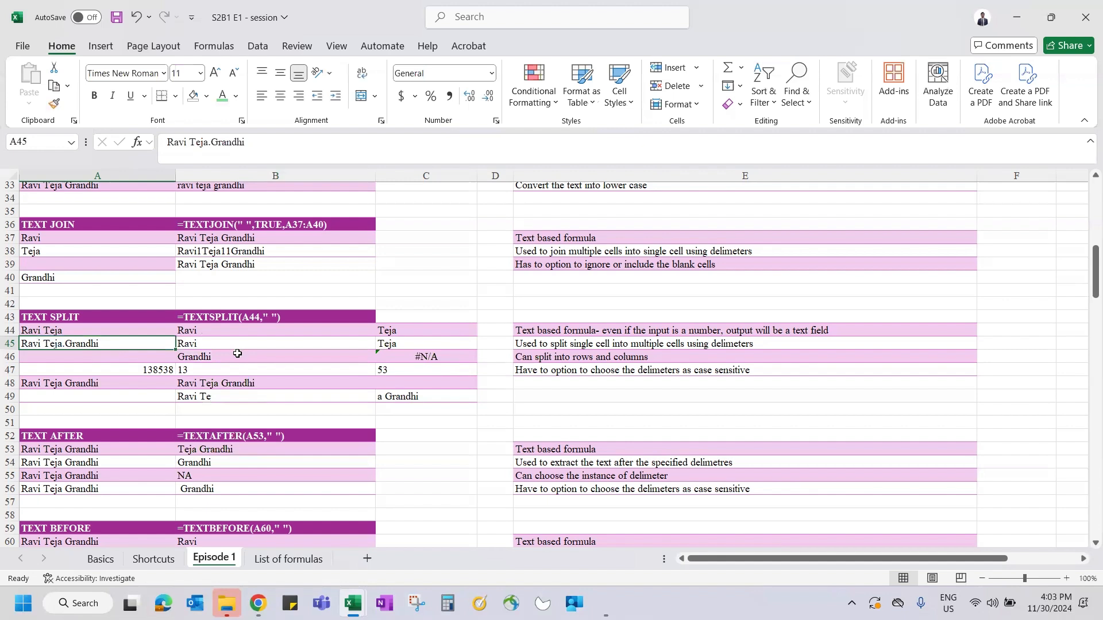
pyautogui.click(199, 371)
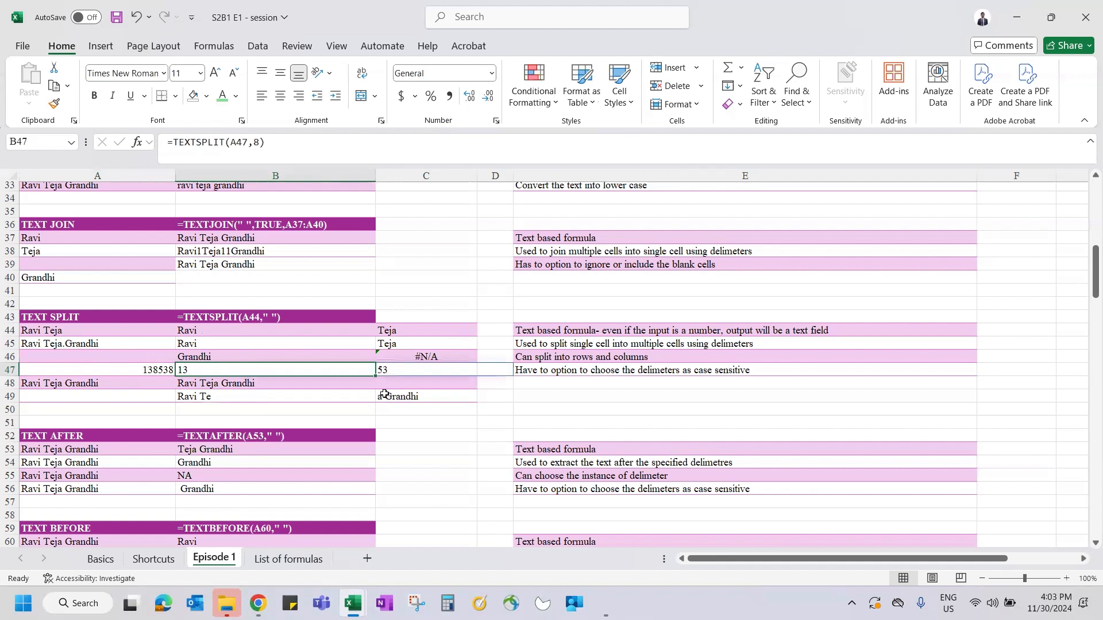
pyautogui.click(223, 386)
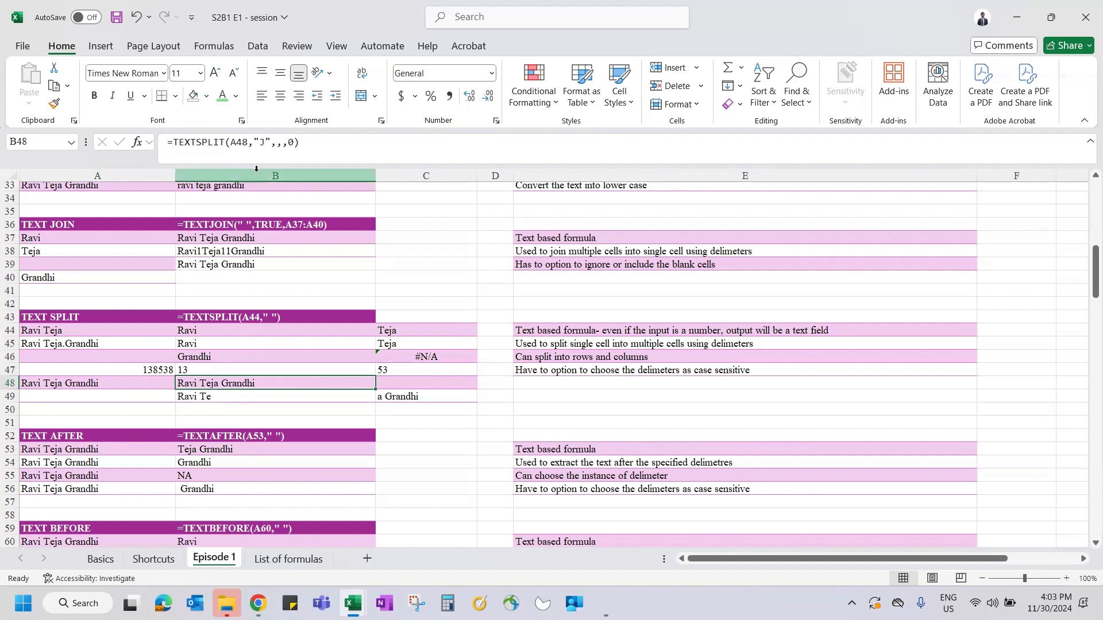
pyautogui.click(266, 143)
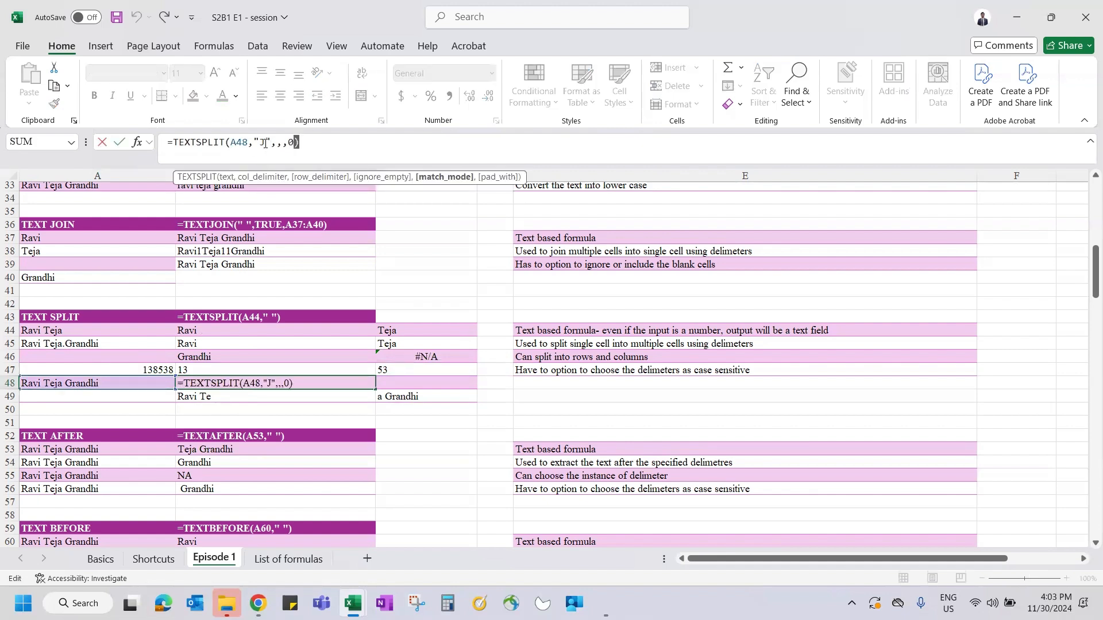
pyautogui.press('Escape')
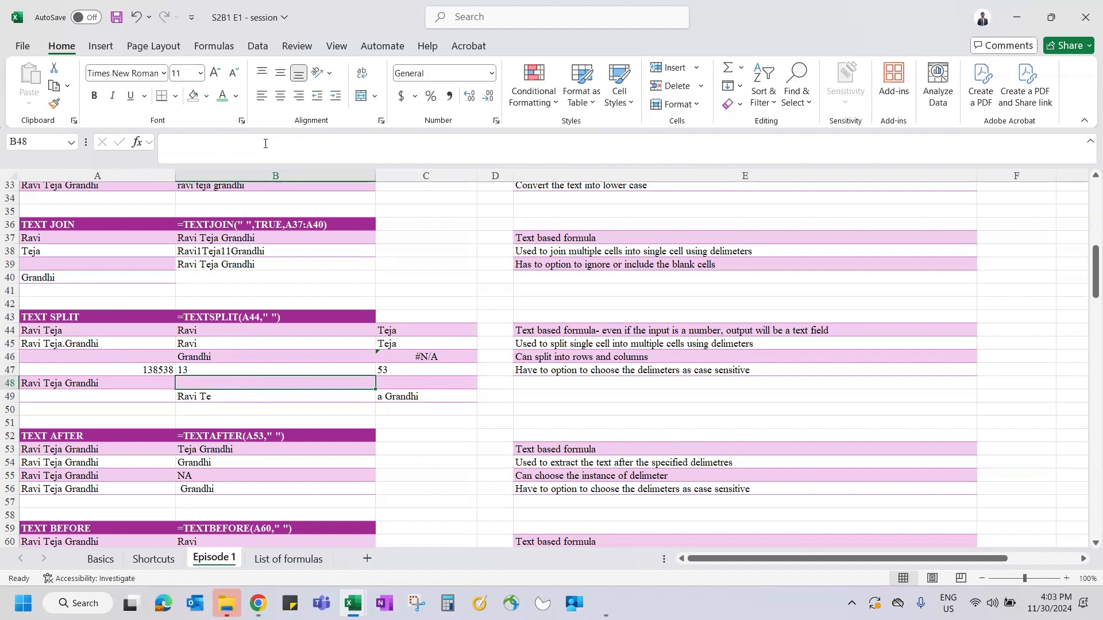
pyautogui.write('=tex')
pyautogui.press('Down')
pyautogui.press('Down')
pyautogui.press('Down')
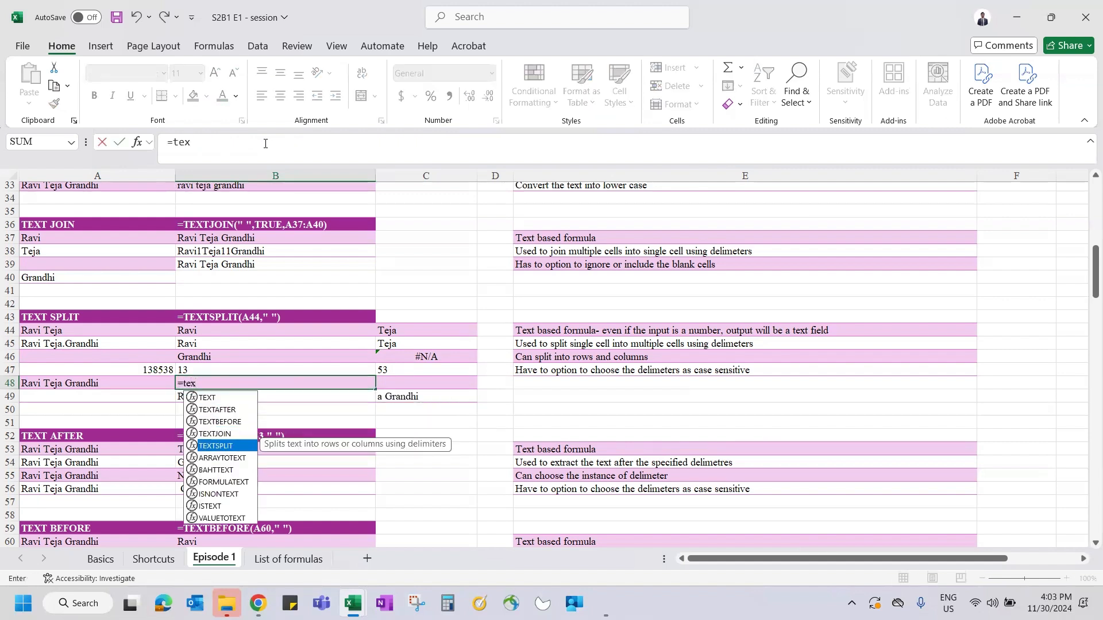
pyautogui.press('Tab')
pyautogui.click(93, 382)
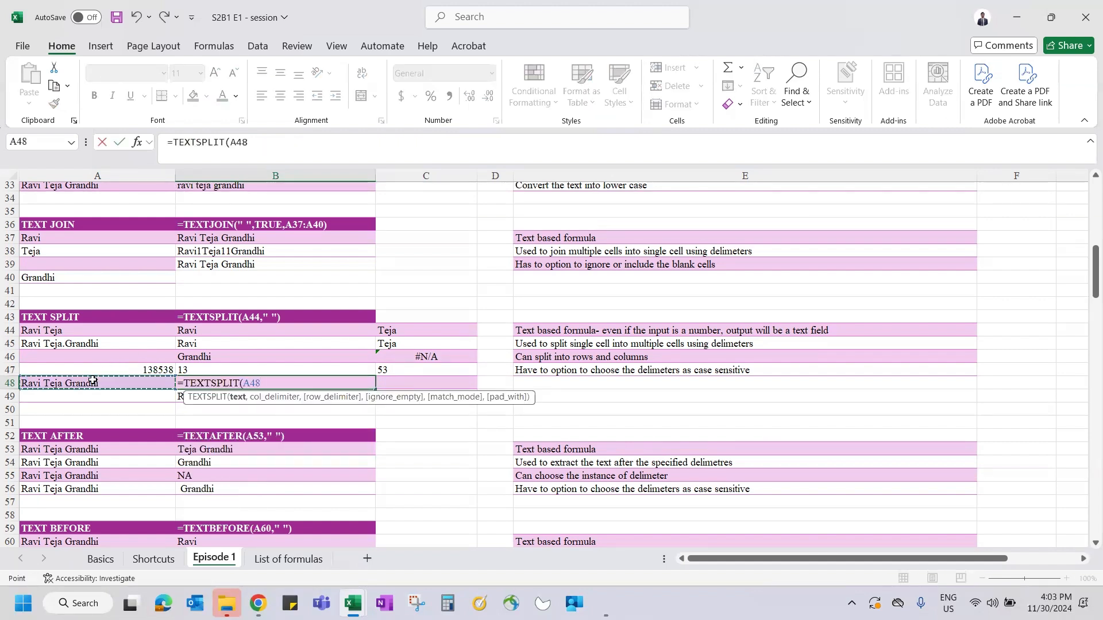
pyautogui.write(',')
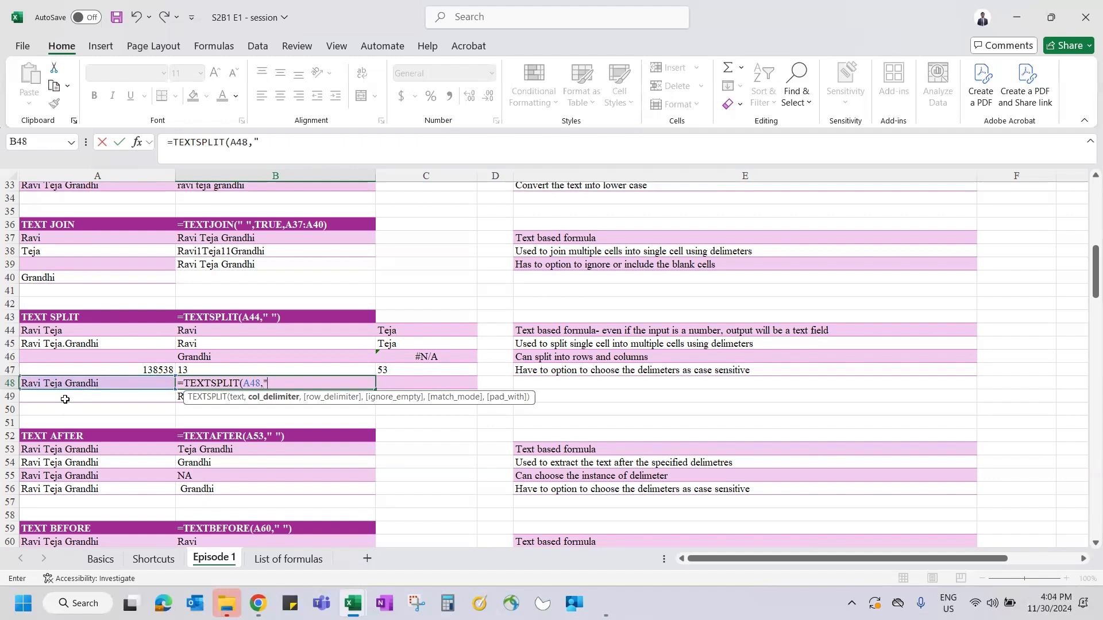
pyautogui.write(',')
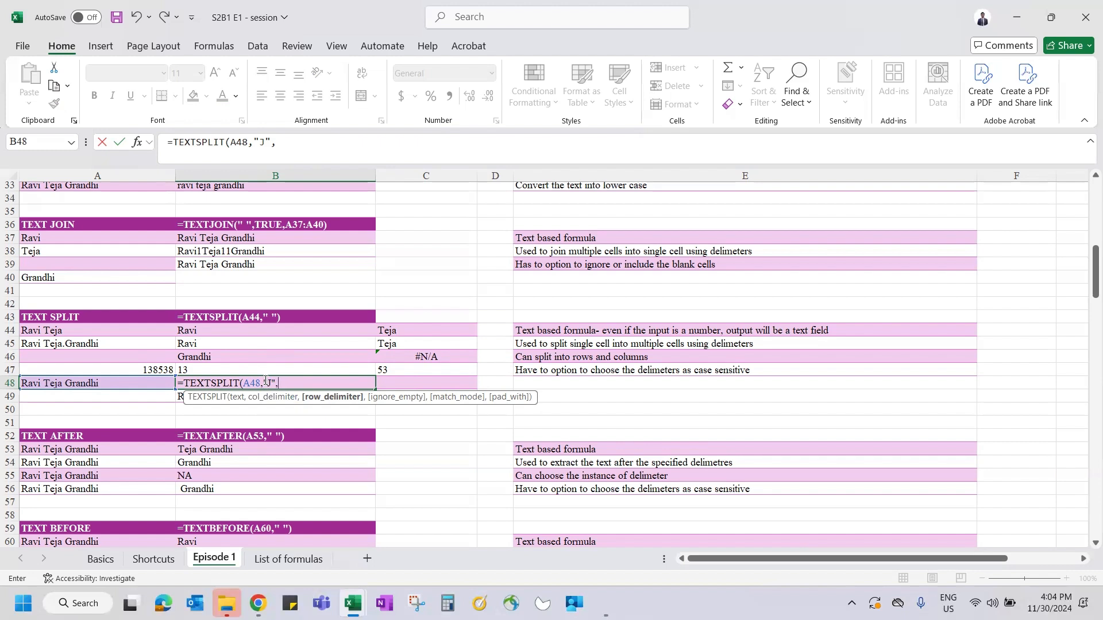
pyautogui.write(',')
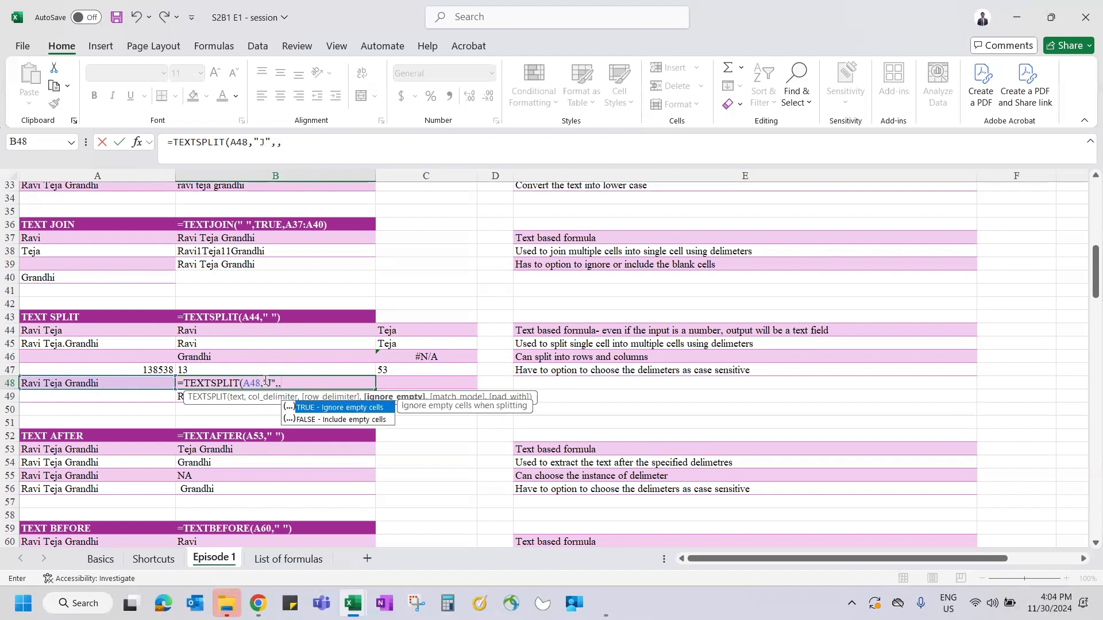
pyautogui.write(',')
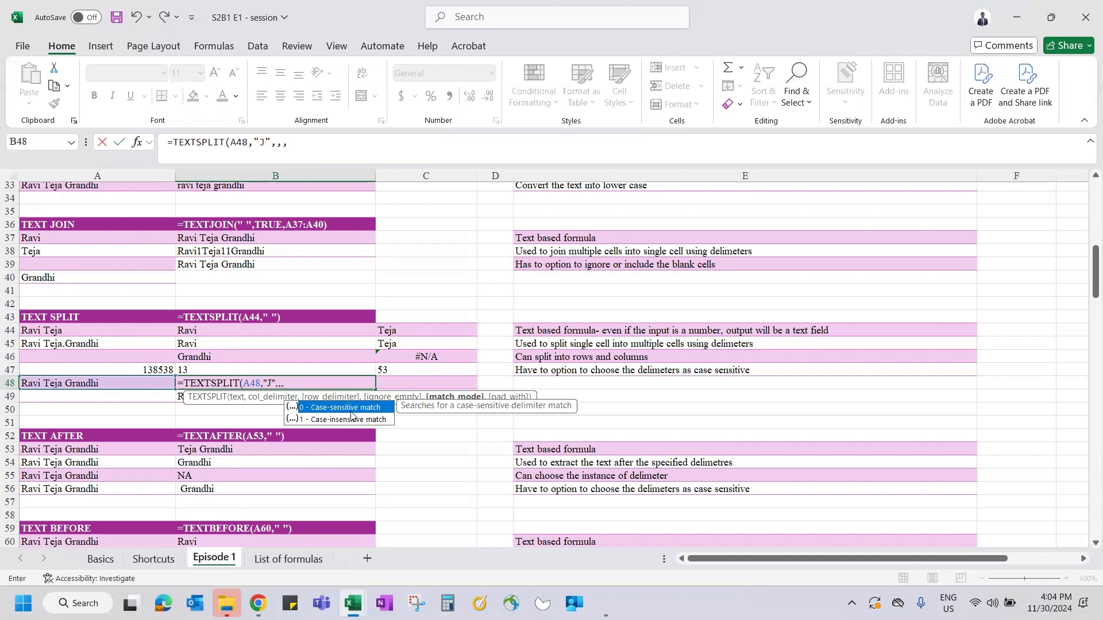
pyautogui.write('0,')
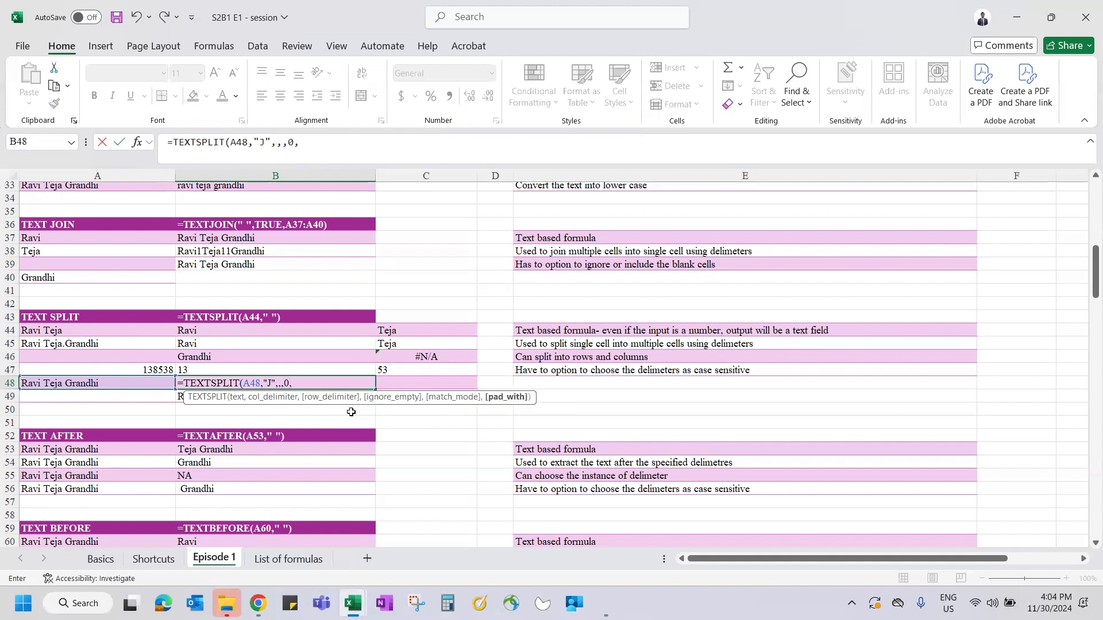
pyautogui.press('BackSpace')
pyautogui.write(')')
pyautogui.press('Return')
pyautogui.press('Up')
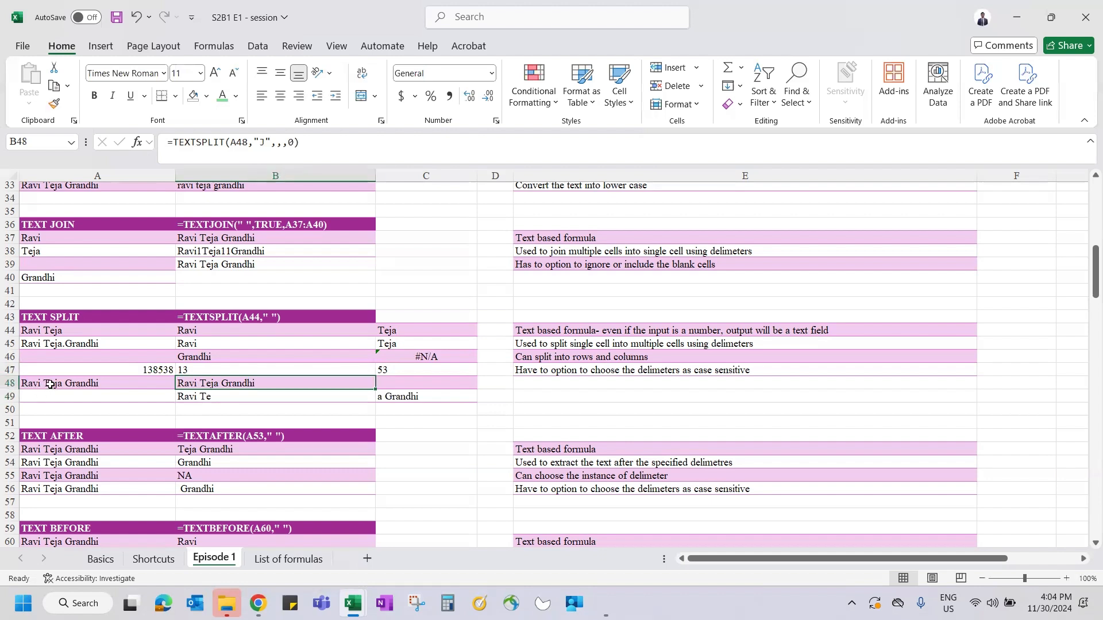
pyautogui.click(293, 141)
pyautogui.press('BackSpace')
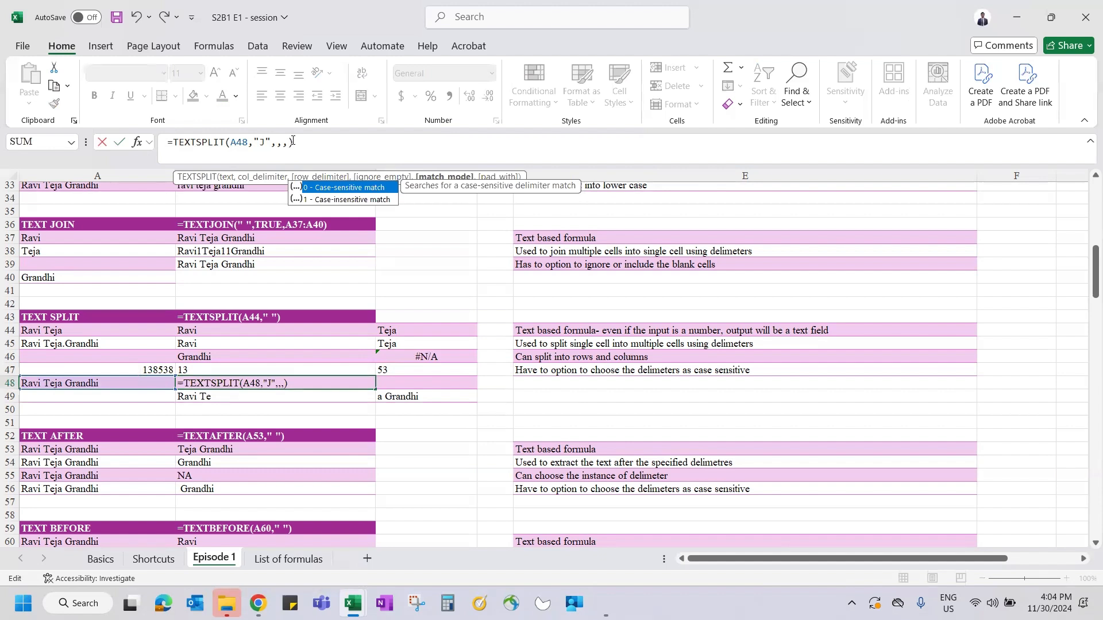
pyautogui.press('Escape')
pyautogui.write('0')
pyautogui.hotkey('ctrl', 'Return')
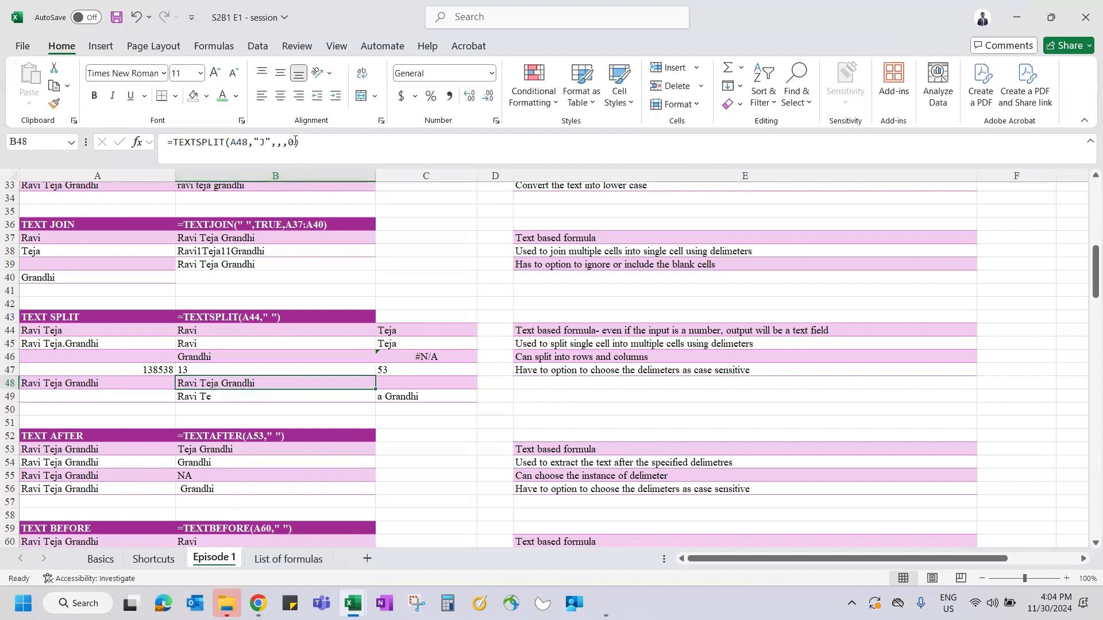
pyautogui.click(294, 144)
pyautogui.press('BackSpace')
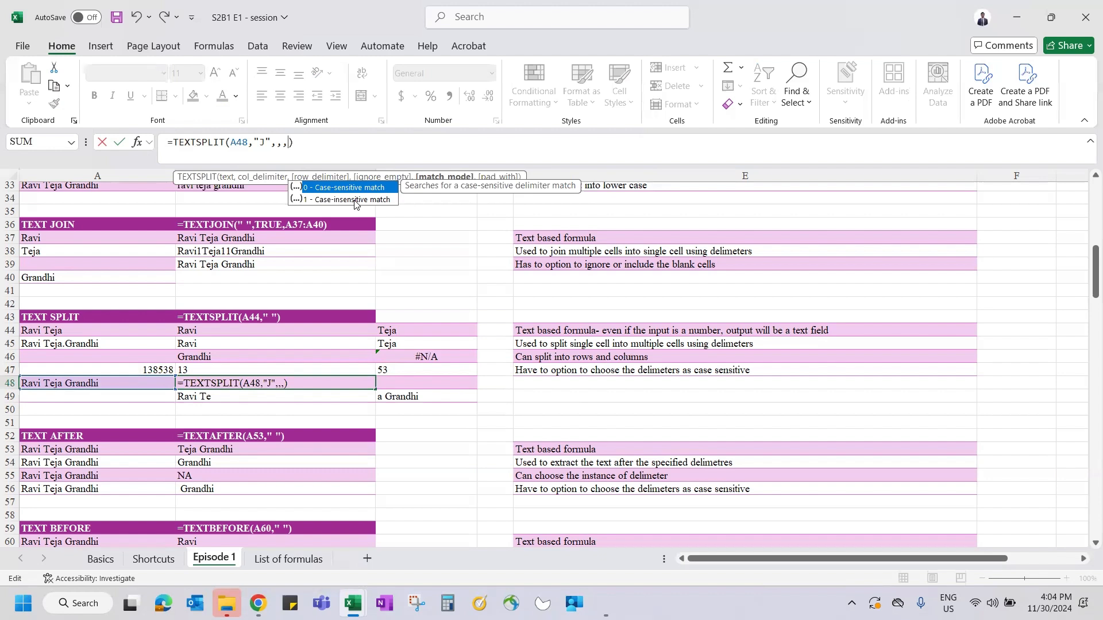
pyautogui.doubleClick(354, 201)
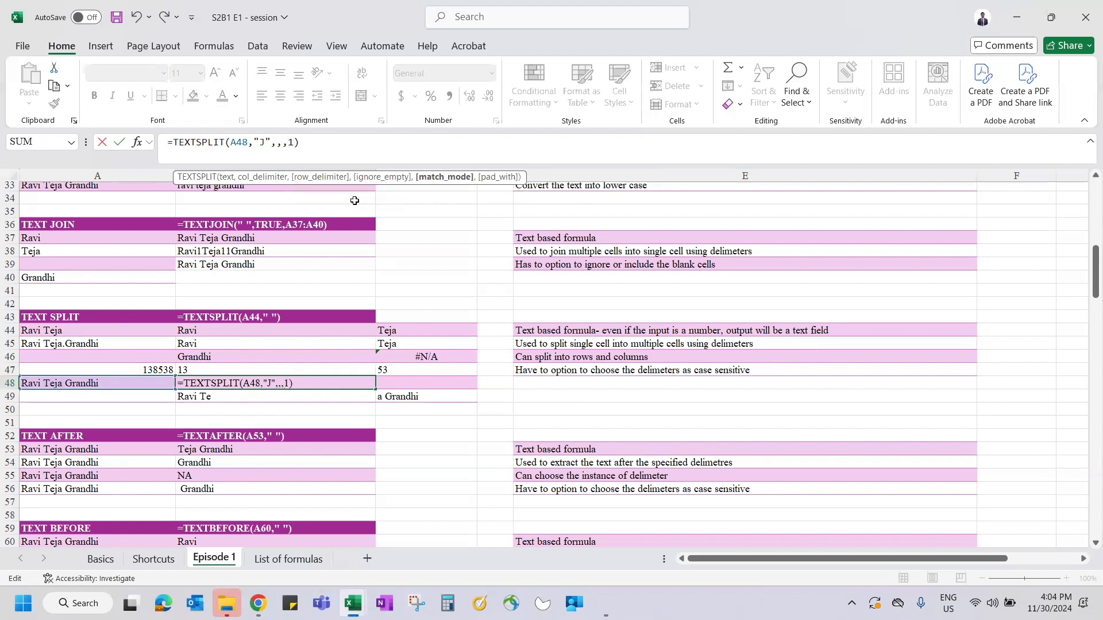
pyautogui.press('Return')
pyautogui.press('Up')
pyautogui.hotkey('shift', 'Right')
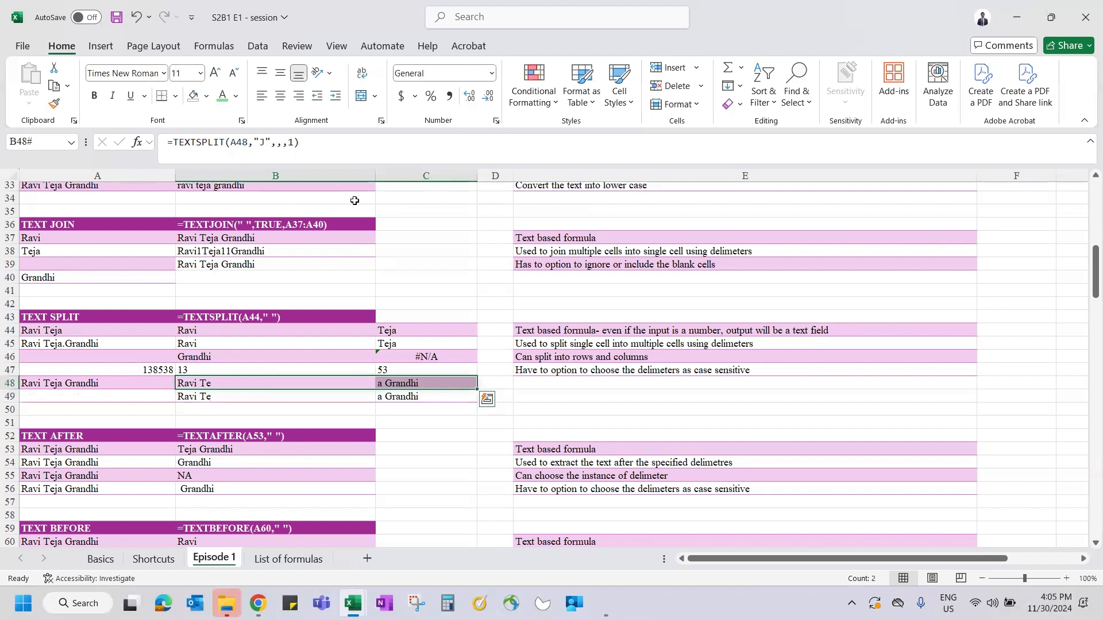
pyautogui.hotkey('ctrl', 'z')
pyautogui.press('Down')
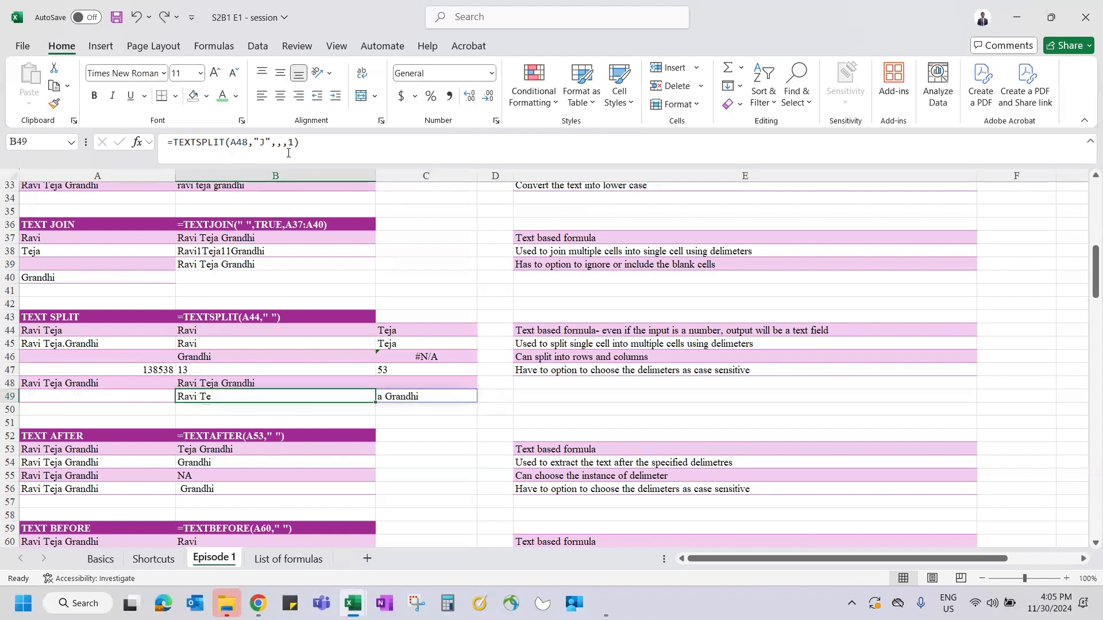
pyautogui.press('Right')
pyautogui.press('Left')
pyautogui.hotkey('shift', 'Right')
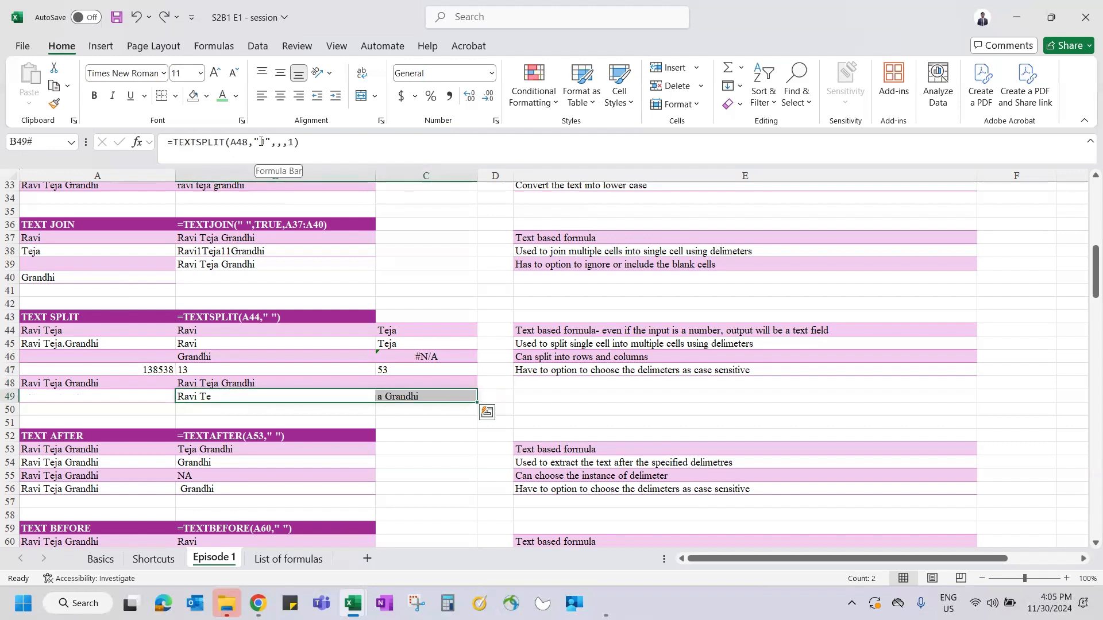
pyautogui.press('Up')
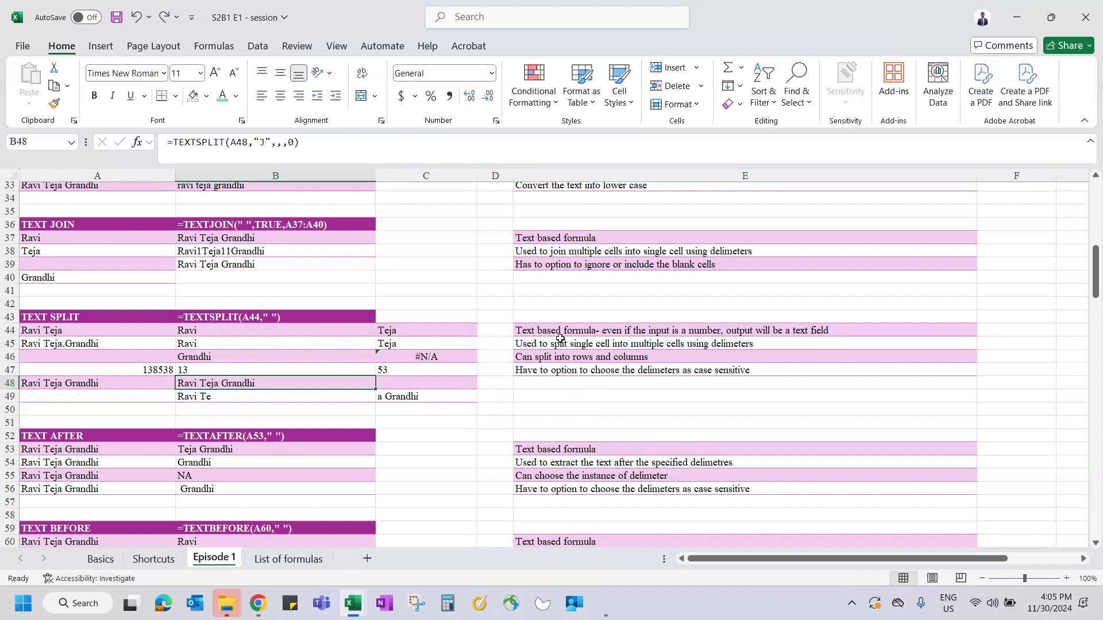
pyautogui.click(558, 379)
pyautogui.click(553, 370)
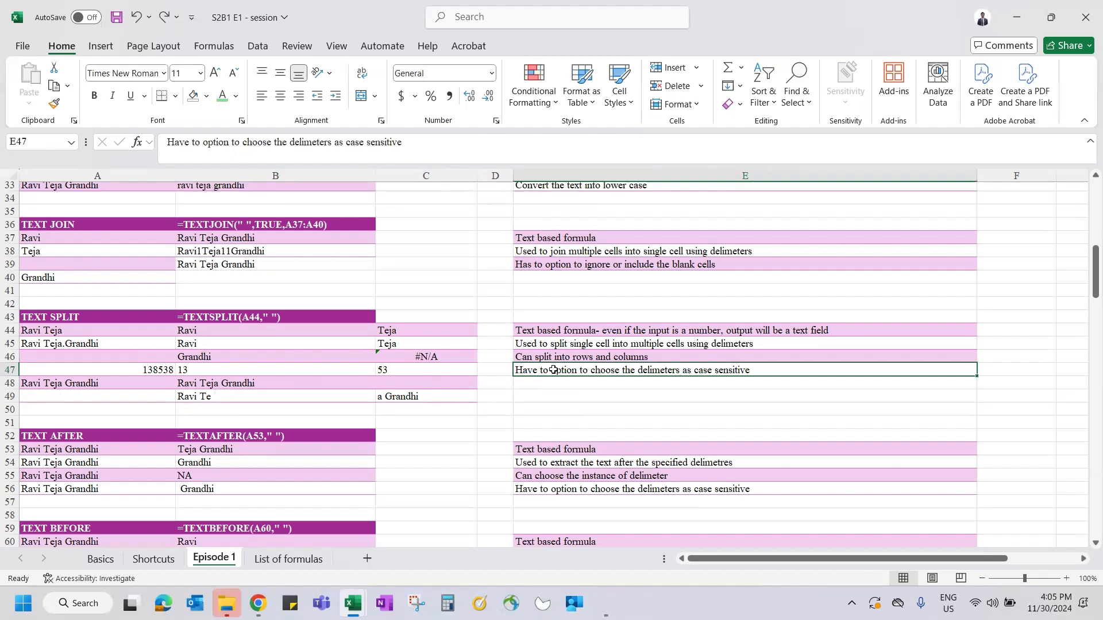
pyautogui.scroll(-4, 553, 370)
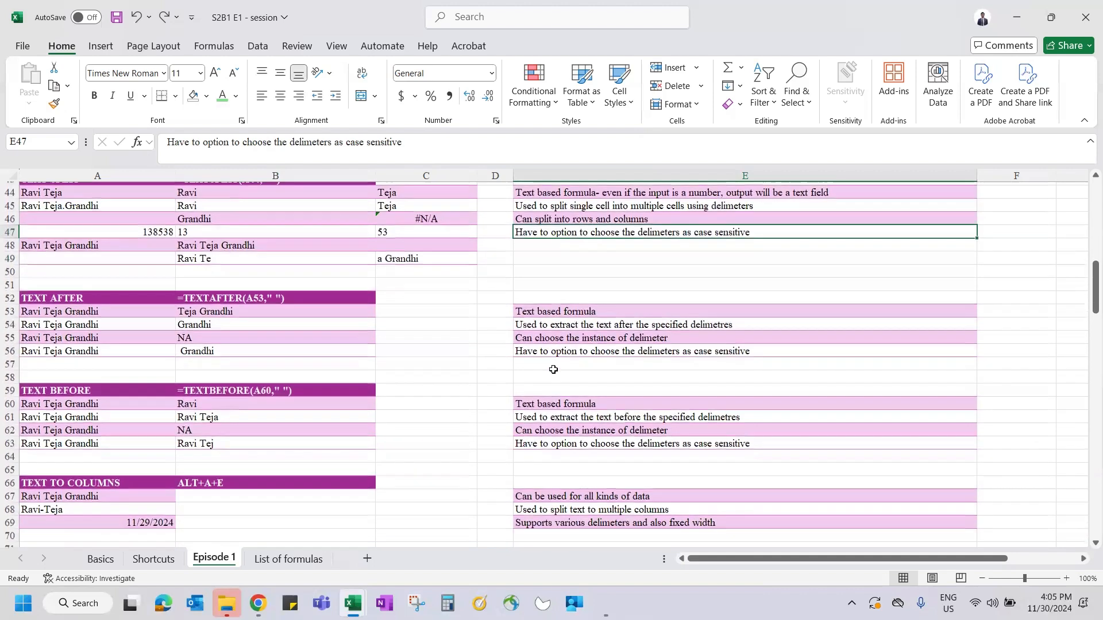
pyautogui.scroll(-3, 190, 326)
pyautogui.scroll(4, 103, 325)
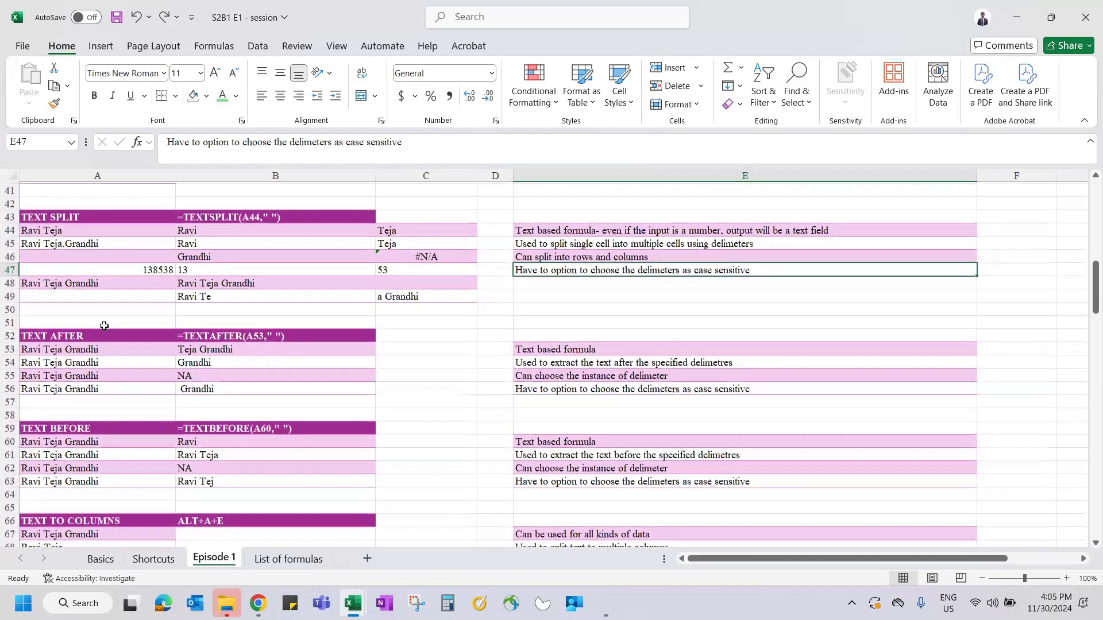
pyautogui.click(104, 325)
pyautogui.press('Down')
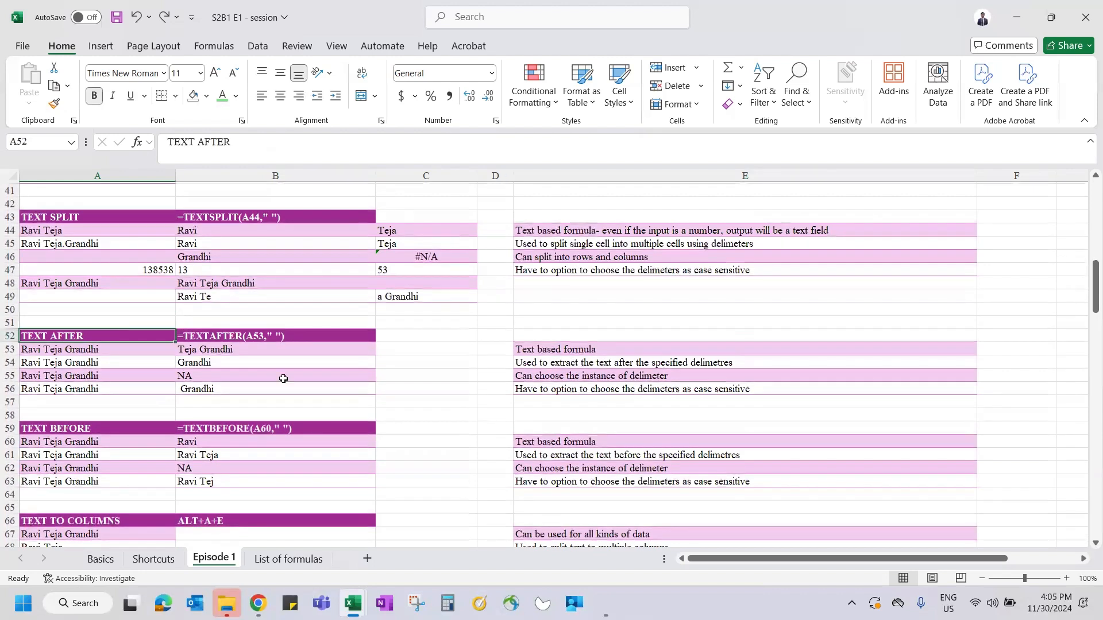
pyautogui.click(86, 347)
pyautogui.moveTo(186, 147); pyautogui.dragTo(193, 148)
pyautogui.click(188, 144)
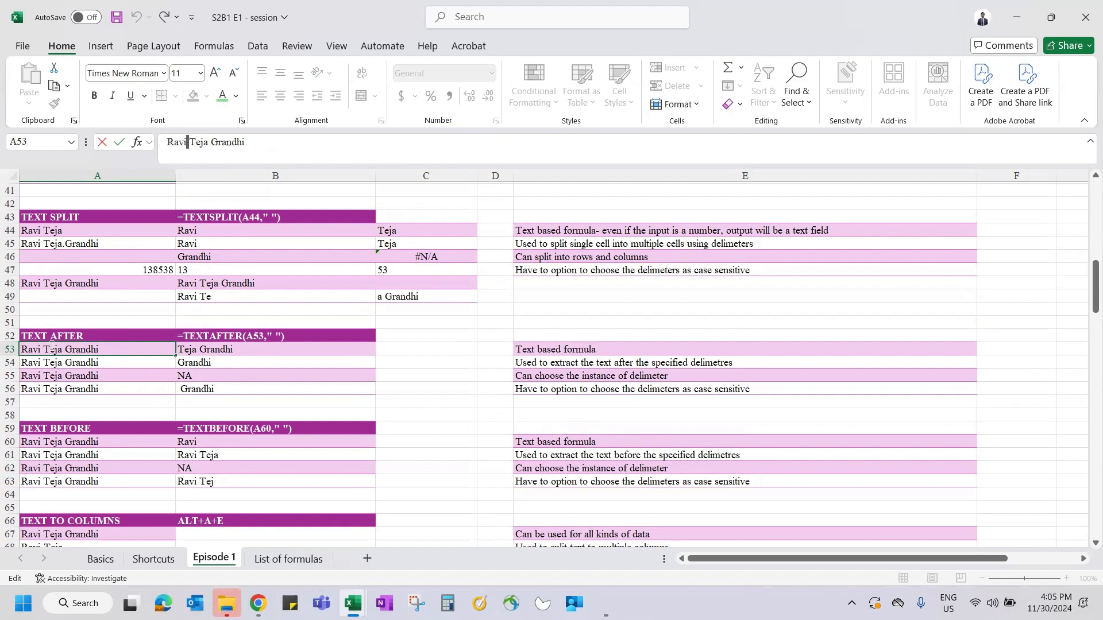
pyautogui.moveTo(53, 347); pyautogui.dragTo(56, 348)
pyautogui.press('Escape')
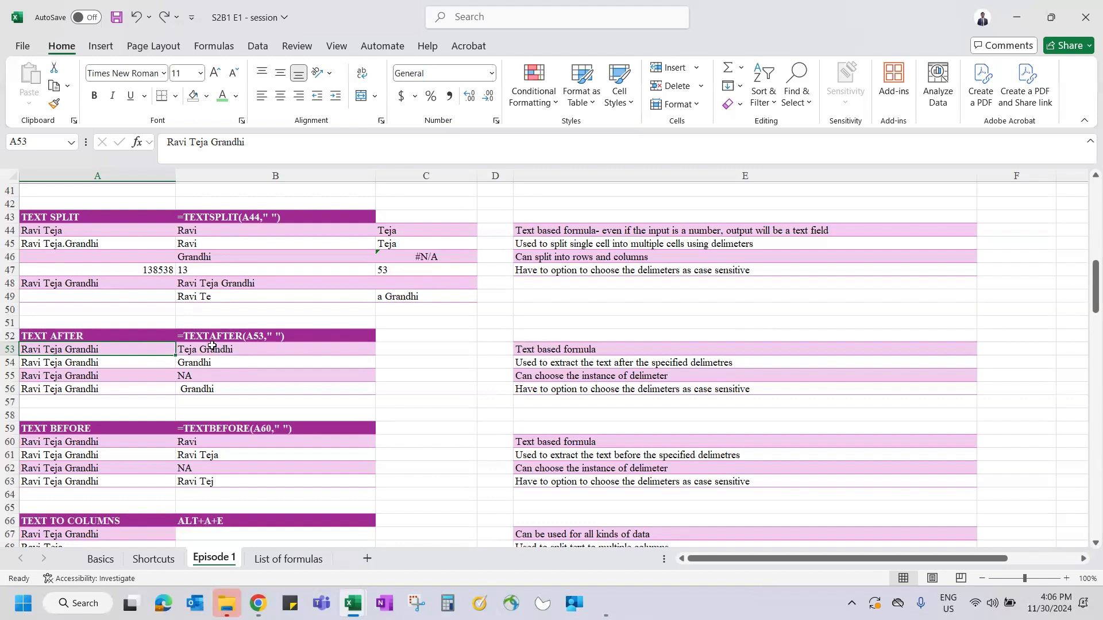
pyautogui.click(221, 348)
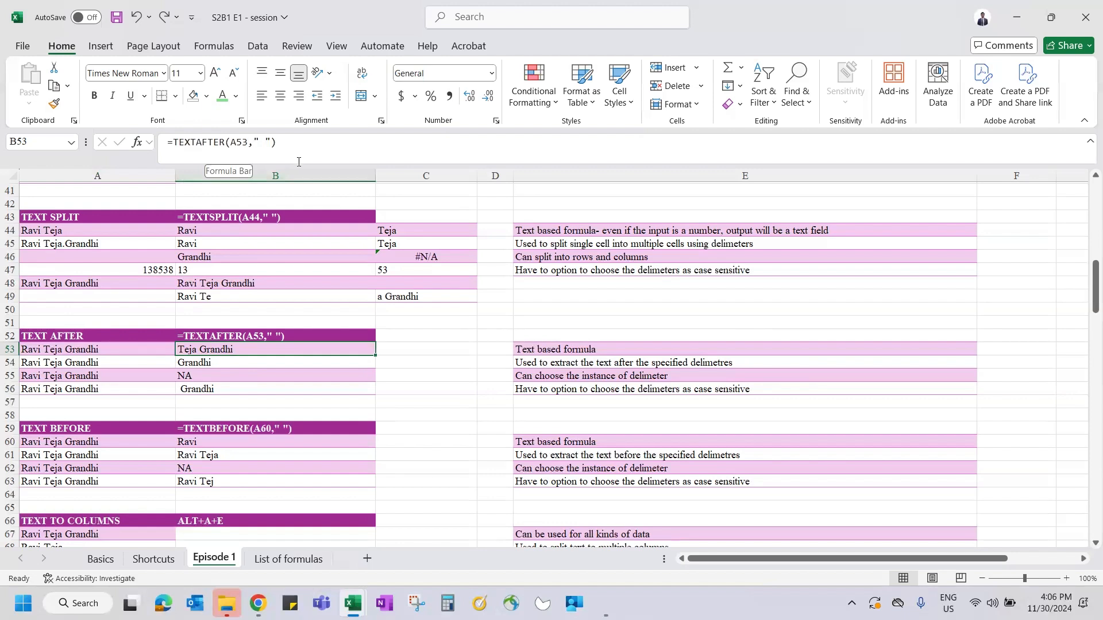
# - Re-enter =TEXTAFTER(A53," ") in B53, returning the text after the first space
pyautogui.write('=texta')
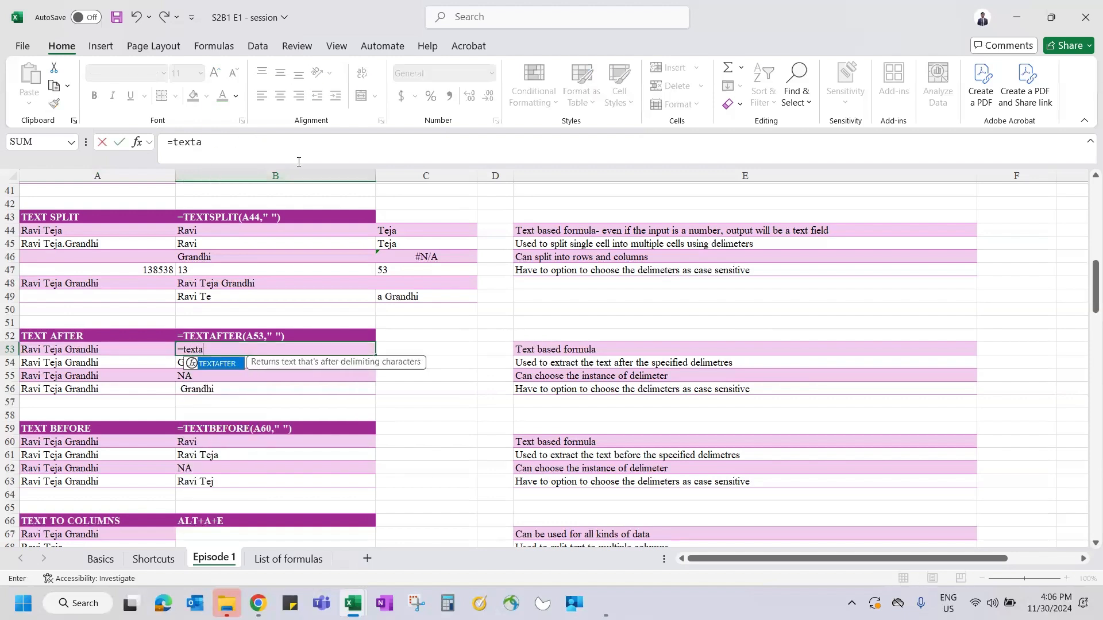
pyautogui.press('Tab')
pyautogui.click(65, 348)
pyautogui.write(',')
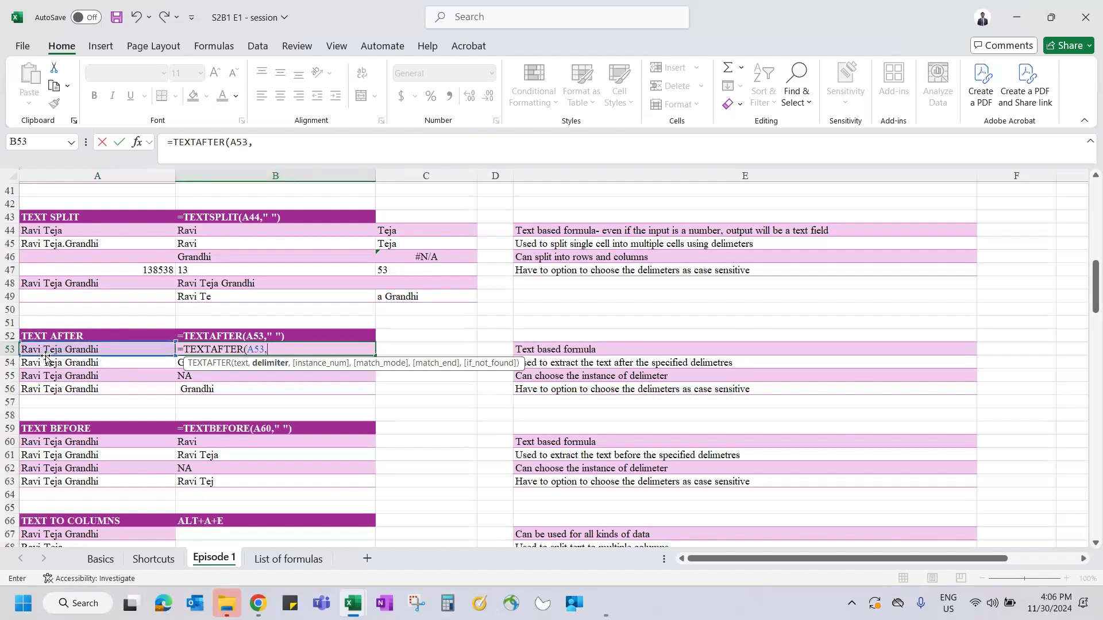
pyautogui.write('" ")')
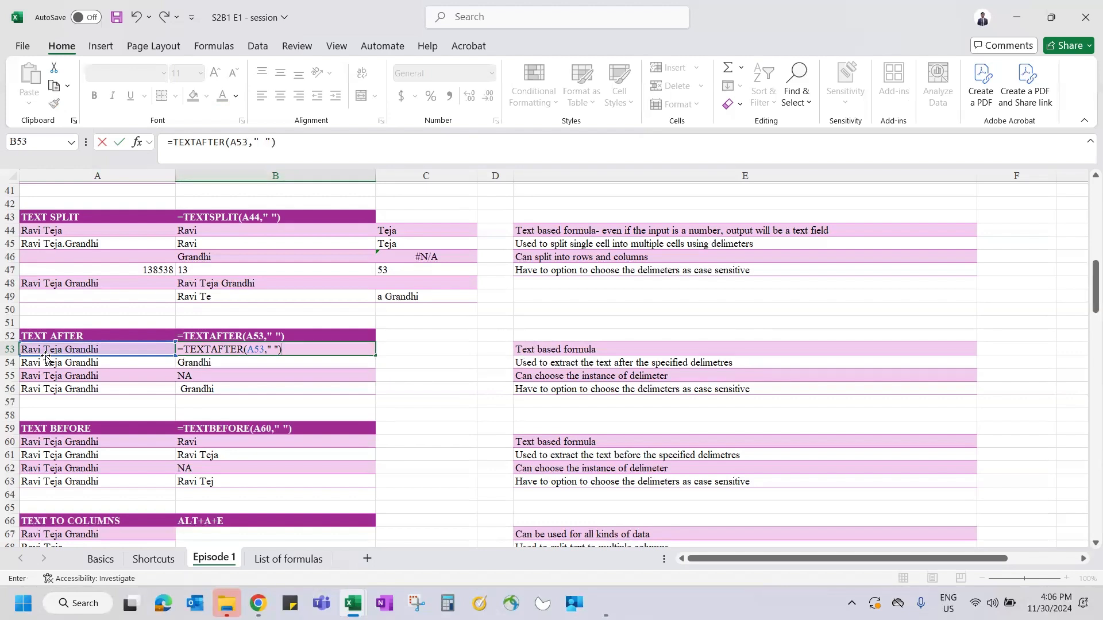
pyautogui.press('BackSpace')
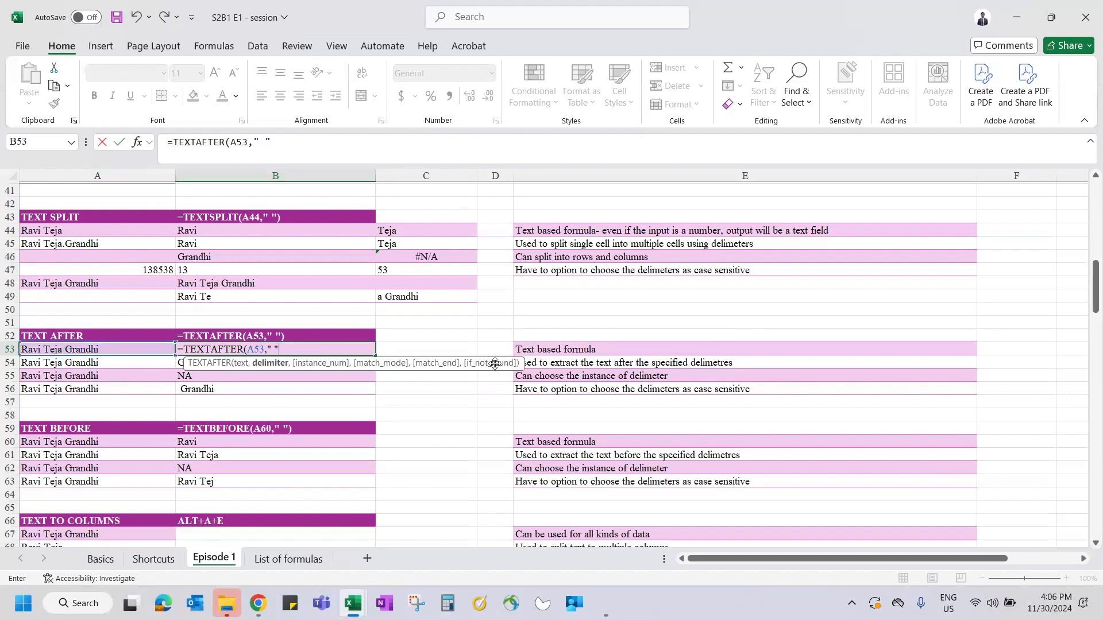
pyautogui.write(')')
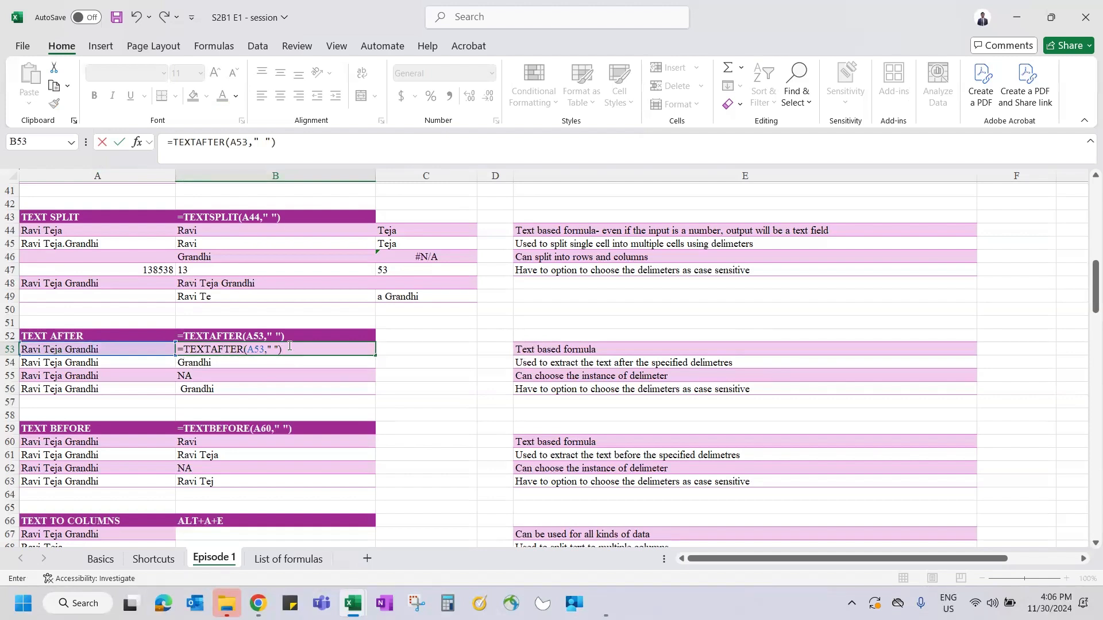
pyautogui.press('Return')
pyautogui.click(288, 345)
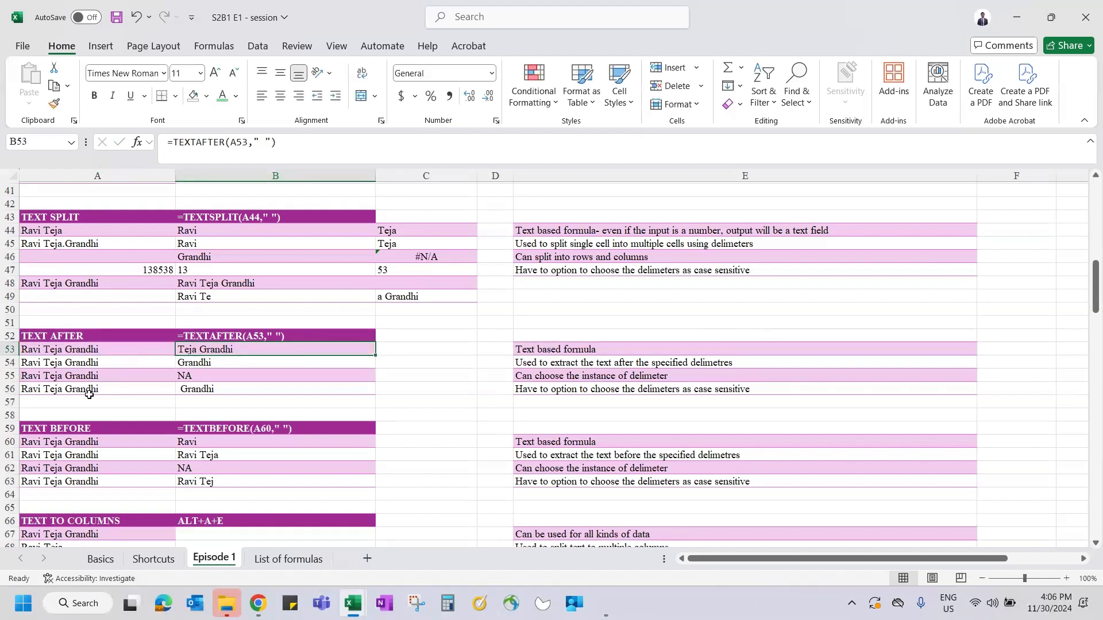
pyautogui.press('Down')
pyautogui.write('=texta')
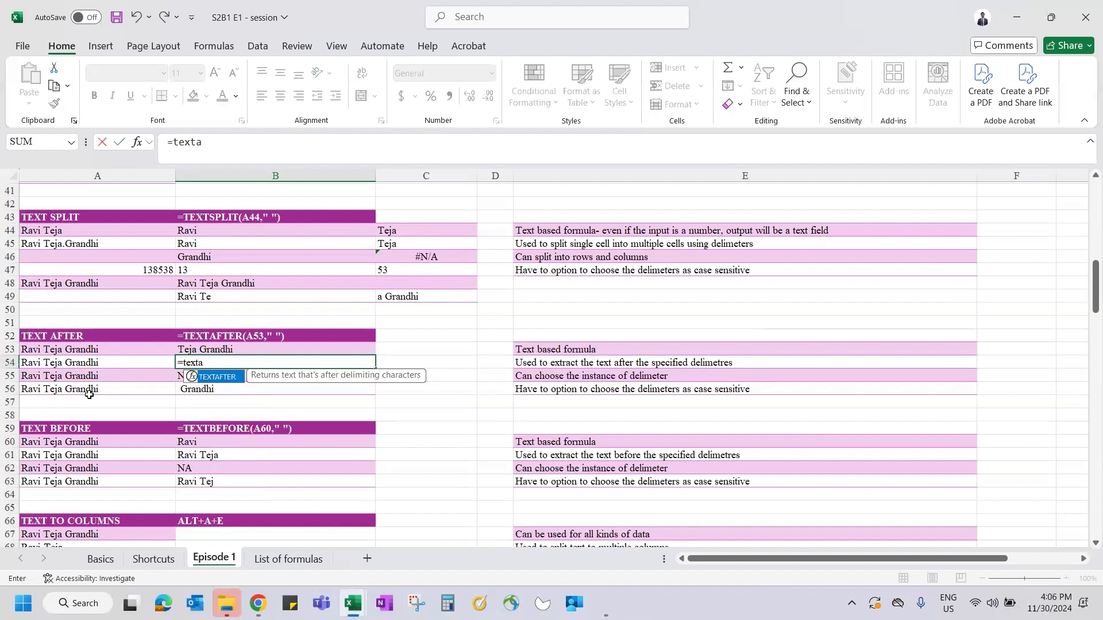
pyautogui.press('Tab')
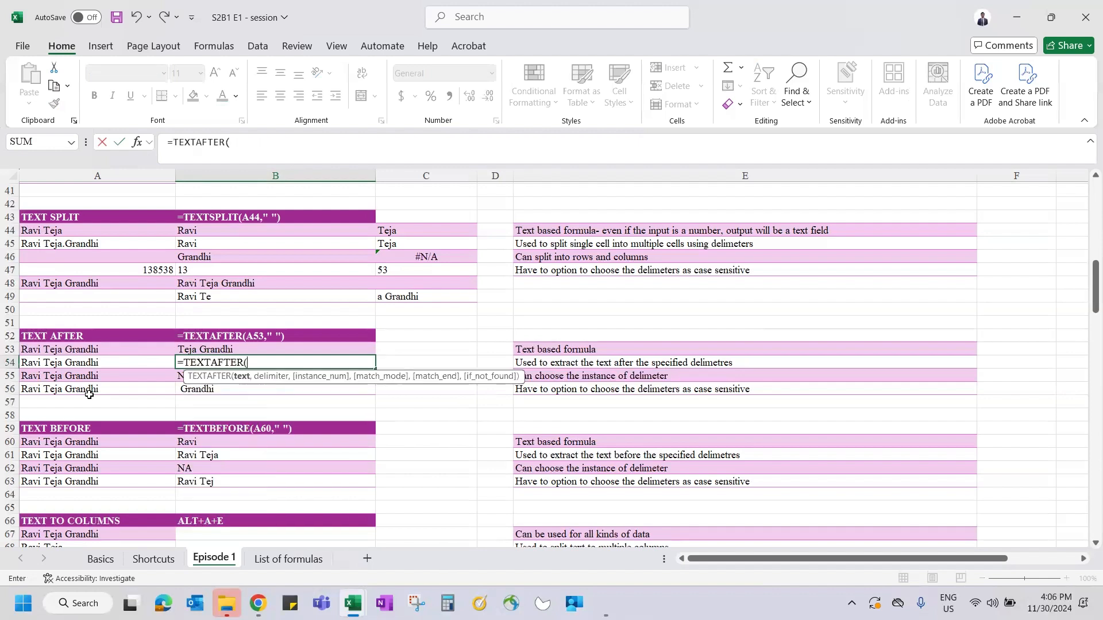
pyautogui.click(57, 367)
pyautogui.write(',')
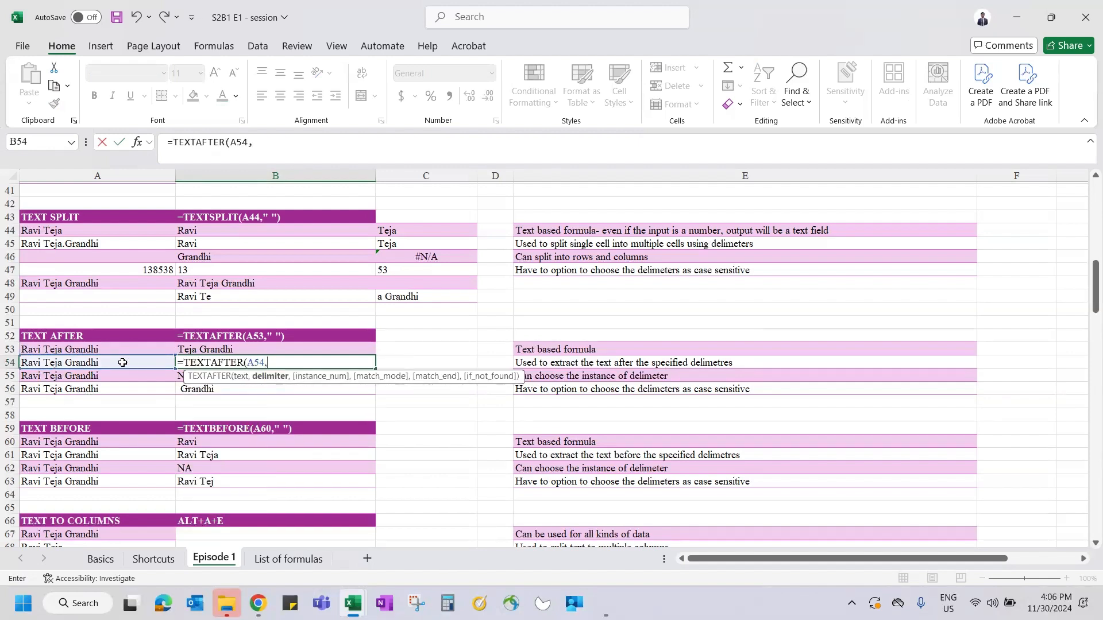
pyautogui.write('"')
pyautogui.write(' :')
pyautogui.write(',')
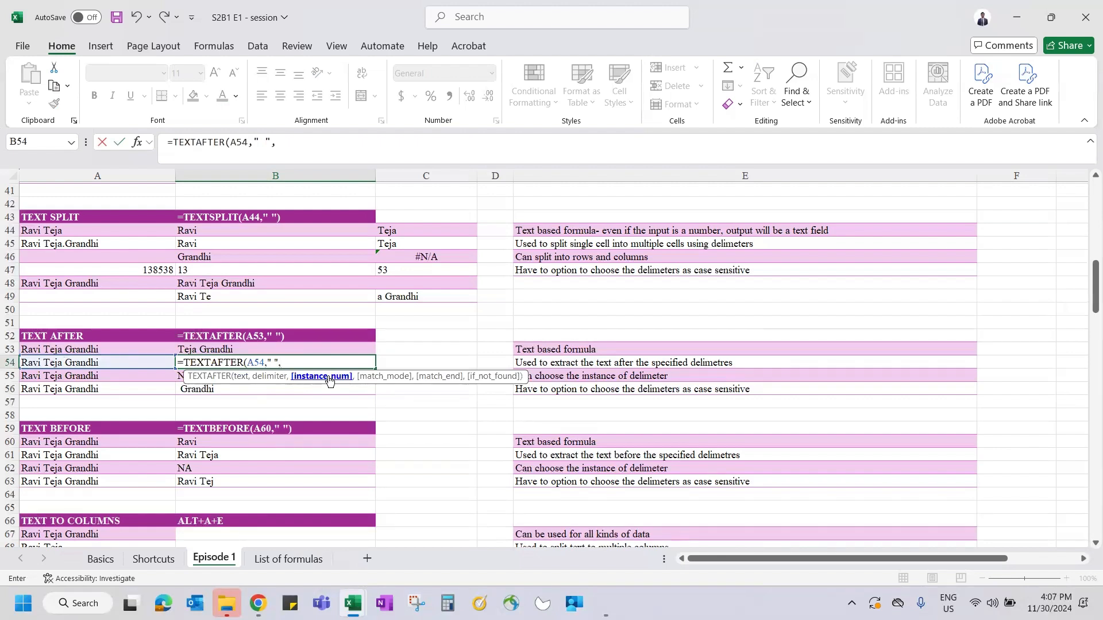
pyautogui.write('2,')
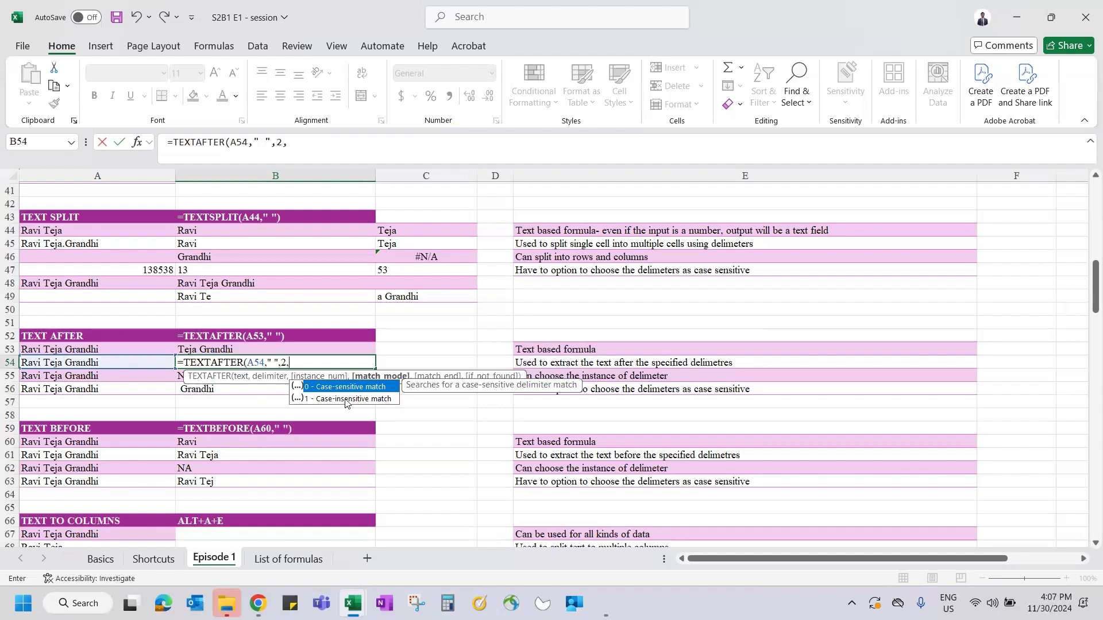
pyautogui.click(346, 398)
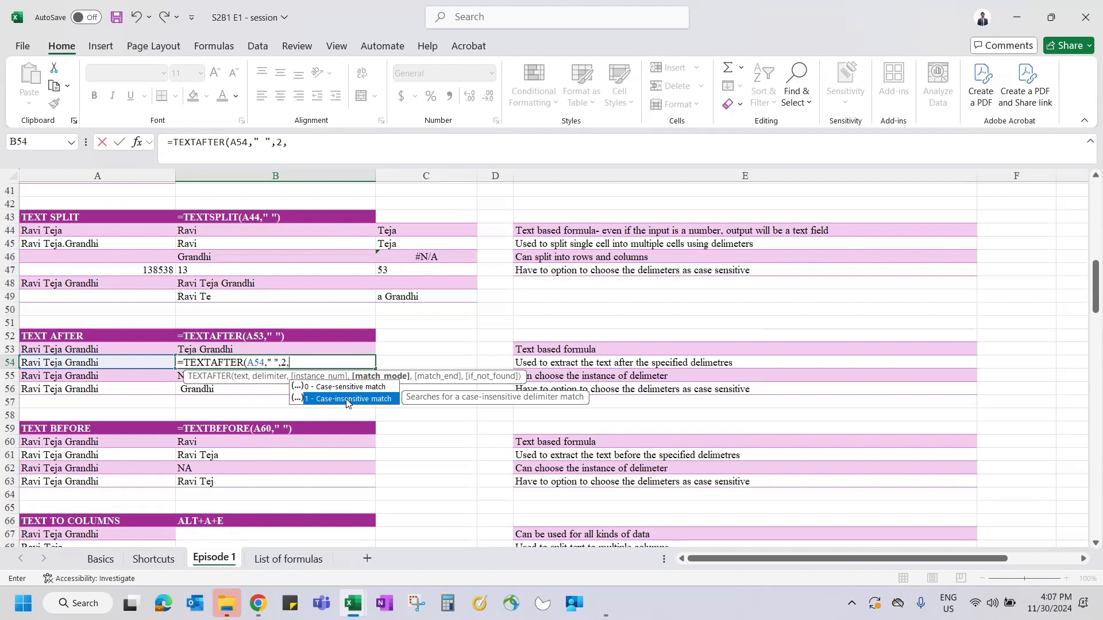
pyautogui.doubleClick(347, 398)
pyautogui.write(',')
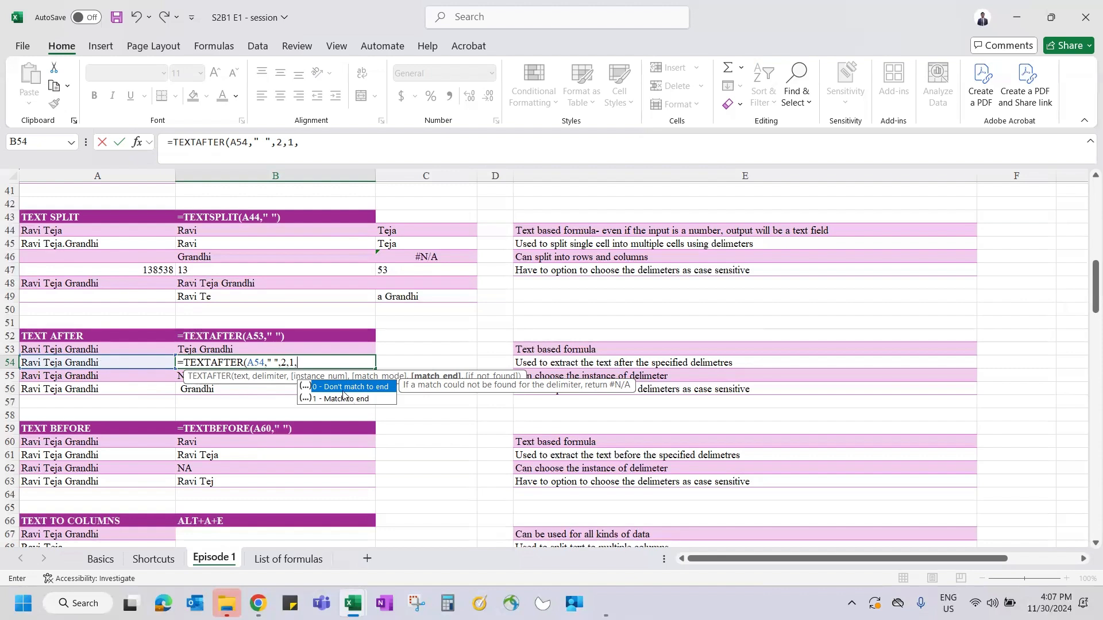
pyautogui.write(',')
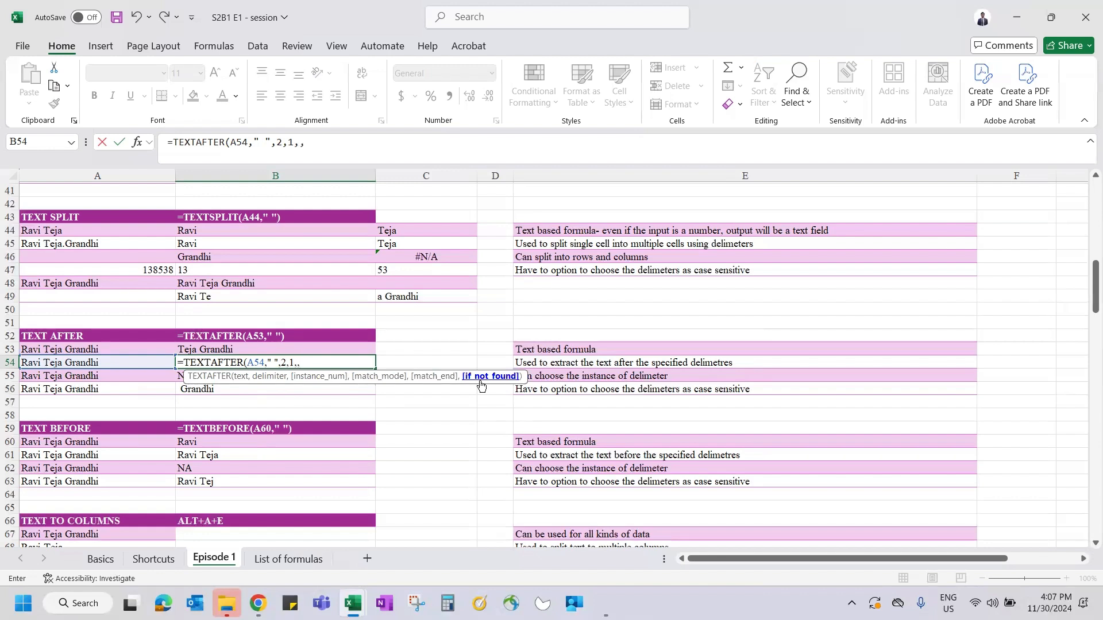
pyautogui.press('Escape')
pyautogui.press('Down')
pyautogui.doubleClick(311, 143)
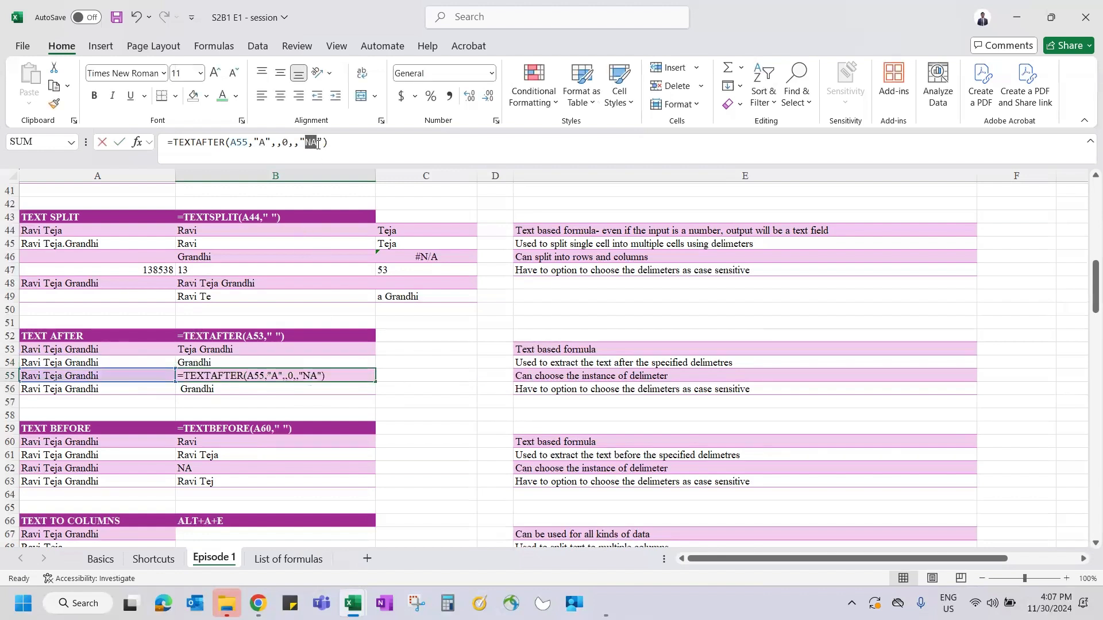
pyautogui.press('Escape')
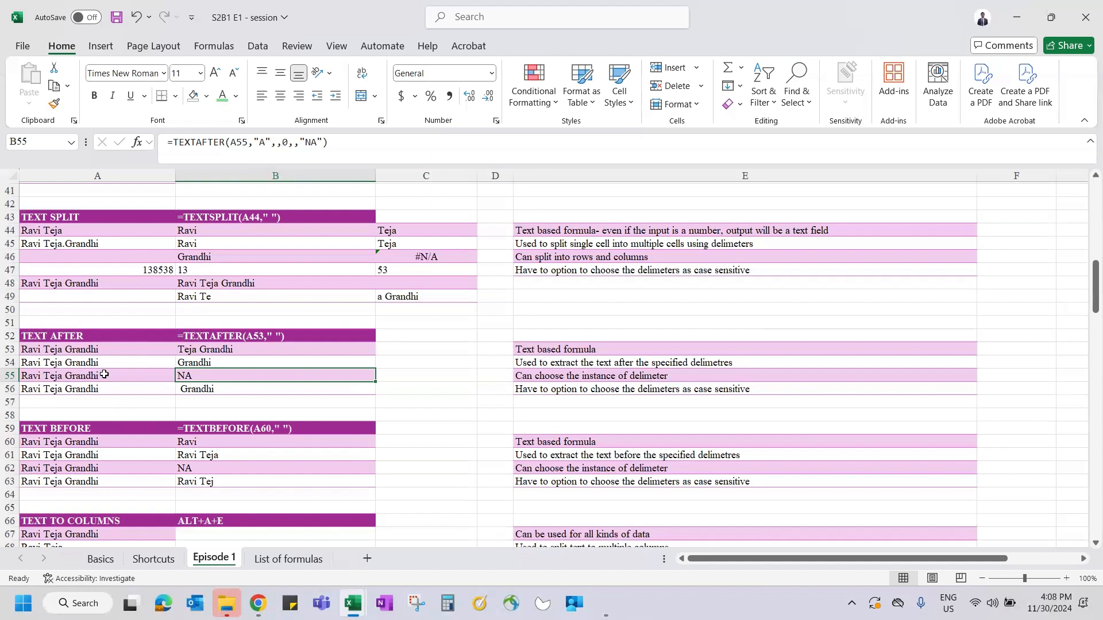
pyautogui.click(303, 140)
pyautogui.press('Escape')
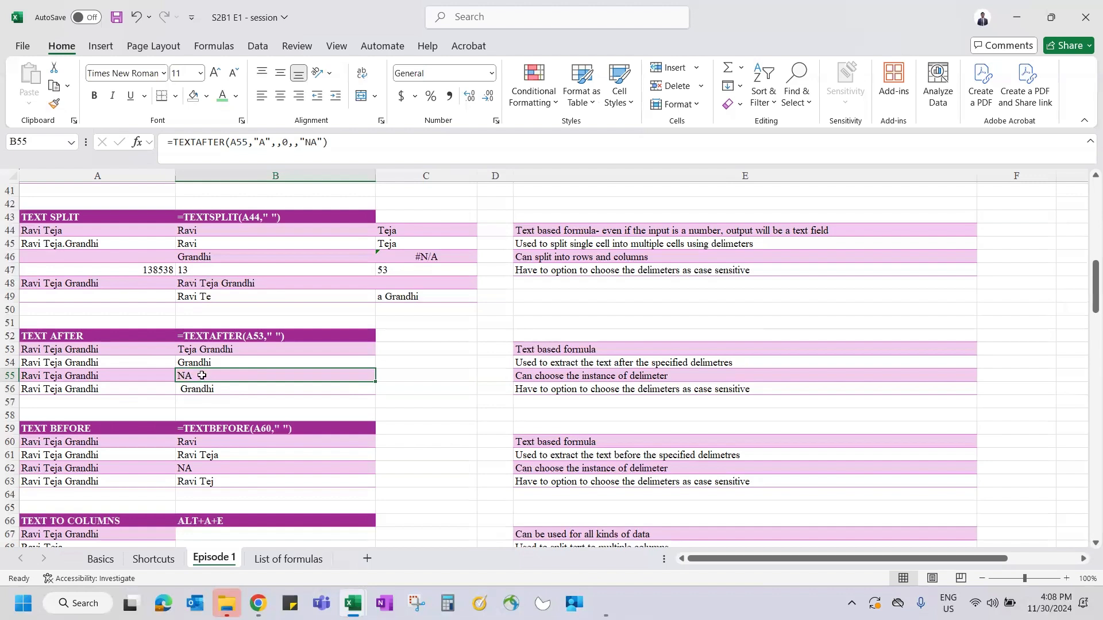
pyautogui.click(199, 388)
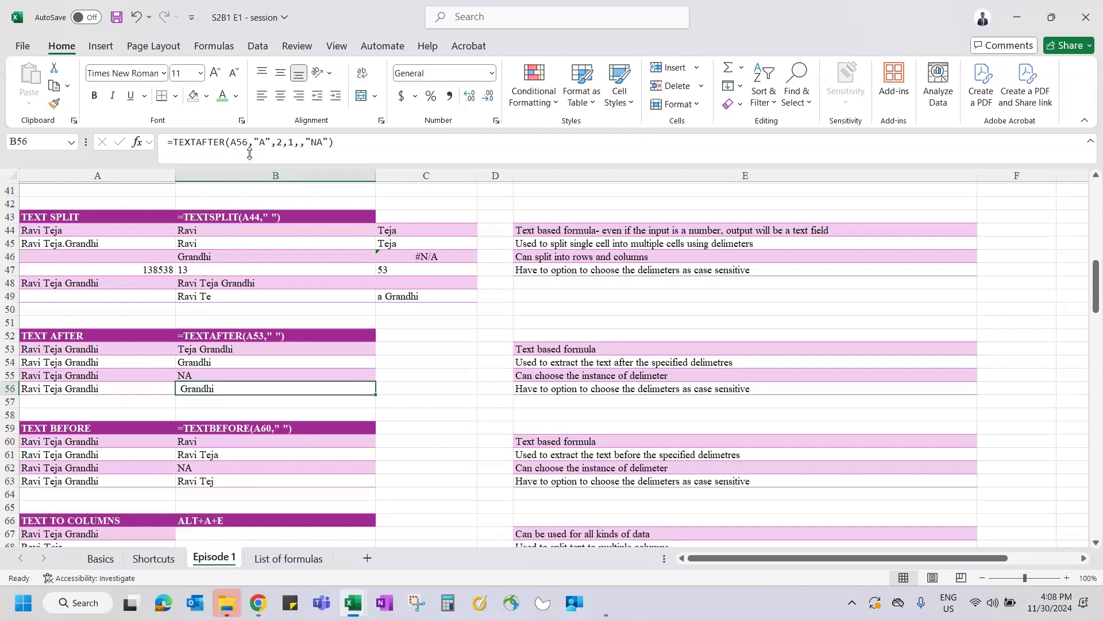
pyautogui.doubleClick(262, 142)
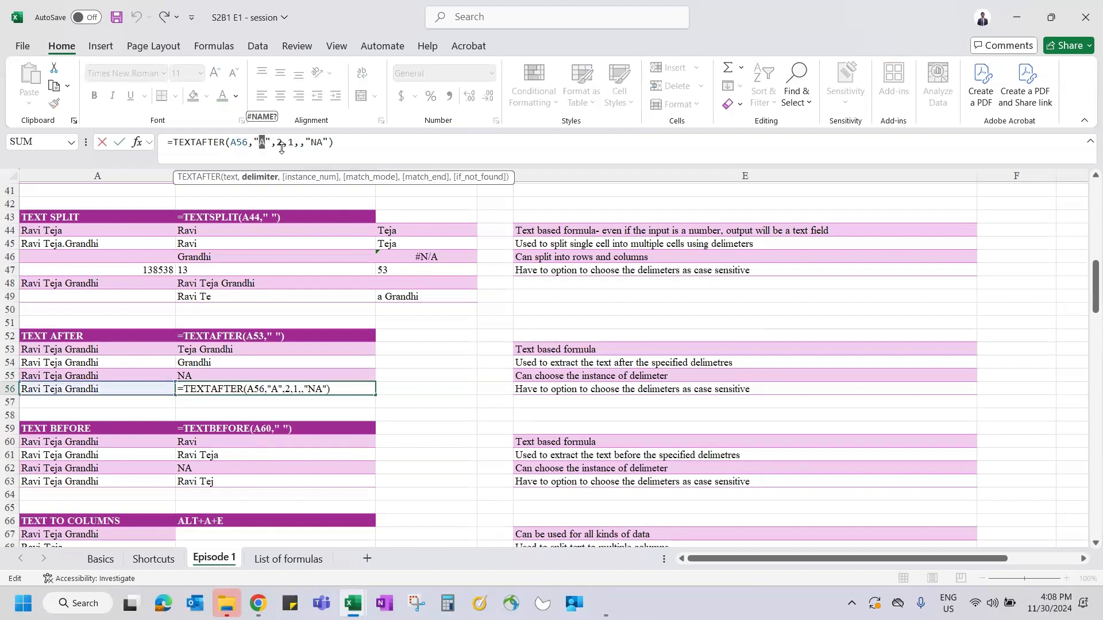
pyautogui.moveTo(288, 143); pyautogui.dragTo(296, 144)
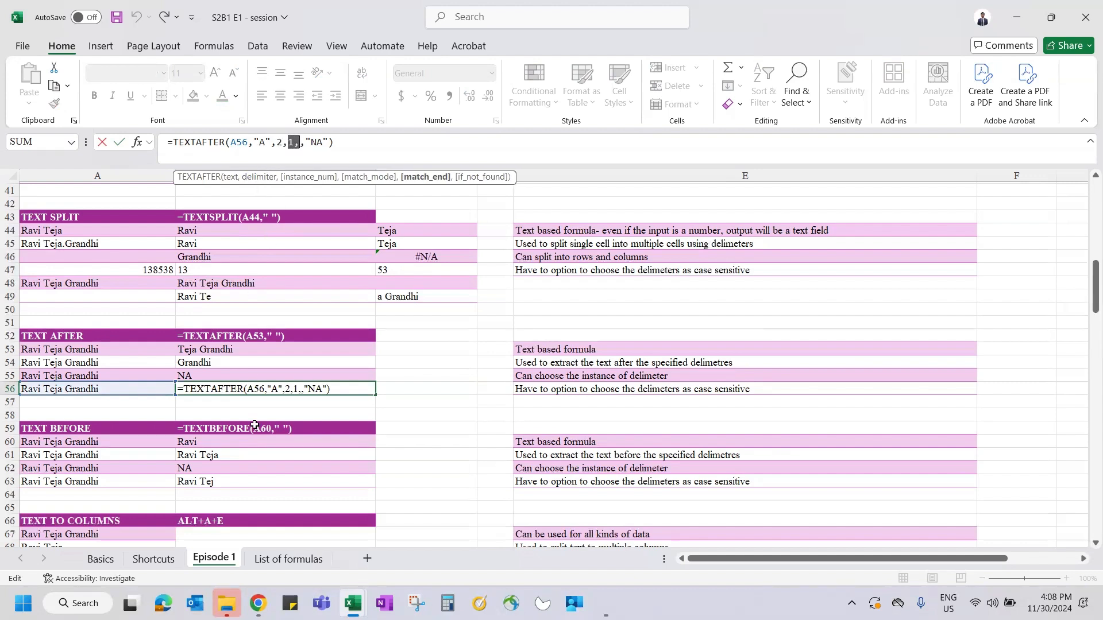
pyautogui.click(260, 144)
pyautogui.hotkey('ctrl', 'Return')
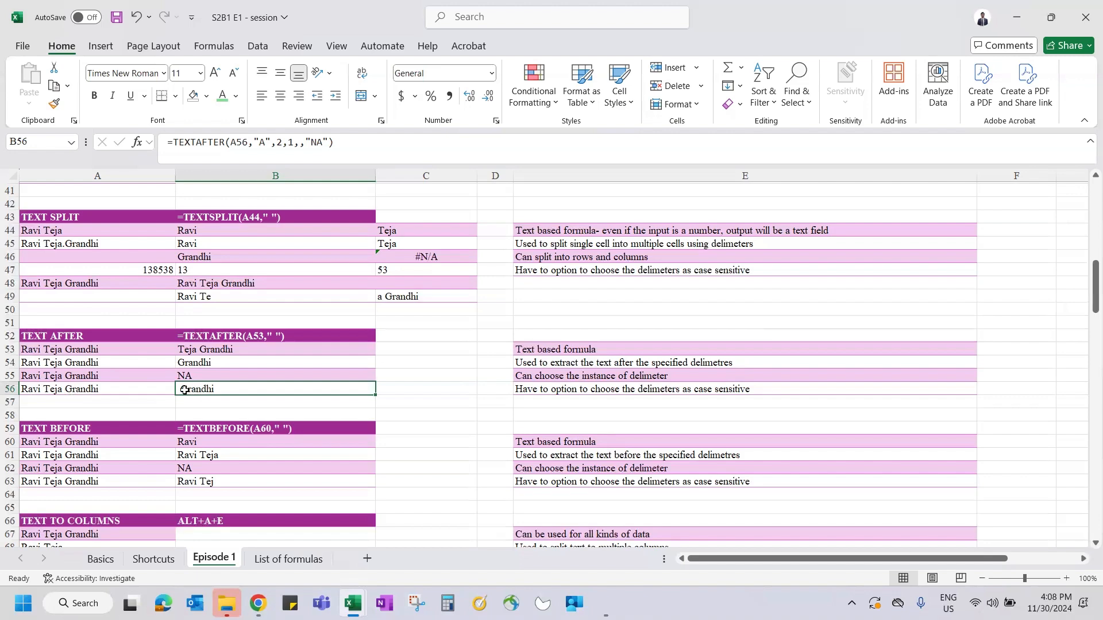
pyautogui.scroll(-3, 184, 390)
pyautogui.click(206, 332)
pyautogui.click(207, 336)
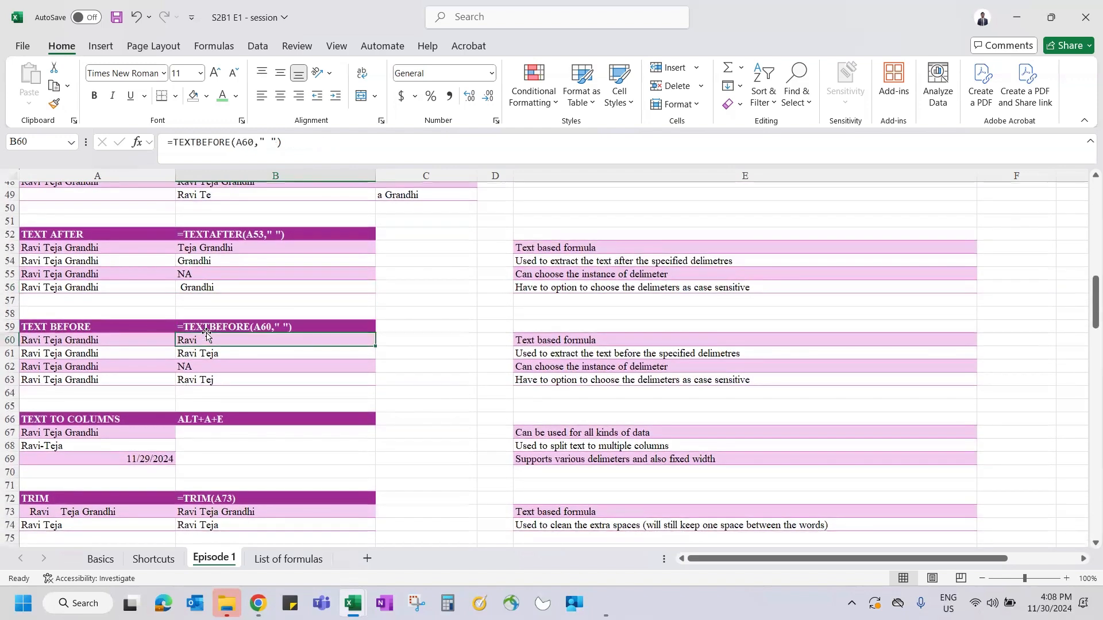